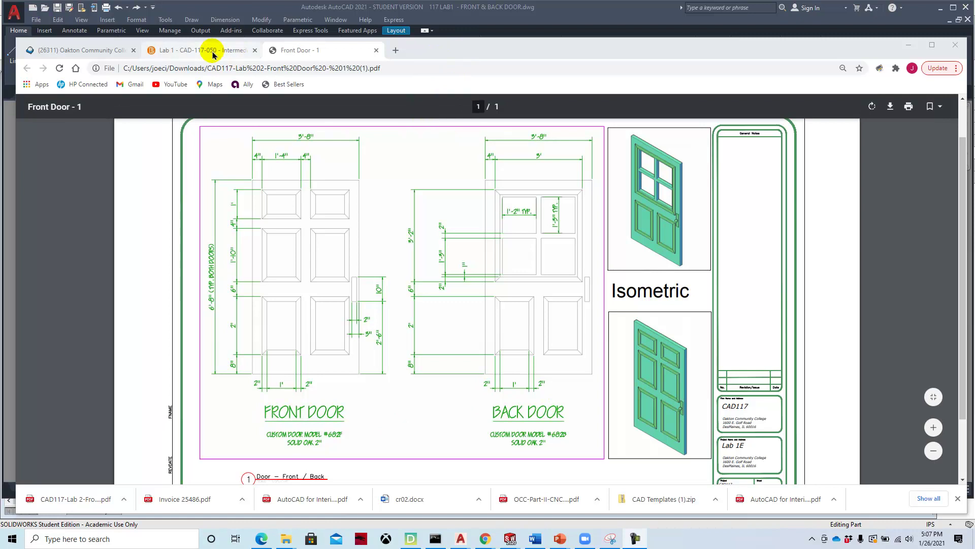
Step: Download the B SIZE-ARC drawing file from the Architecture Lab - Bonus not required section of the Lab 1 course page
{"action": "left_click", "coordinate": [211, 49]}
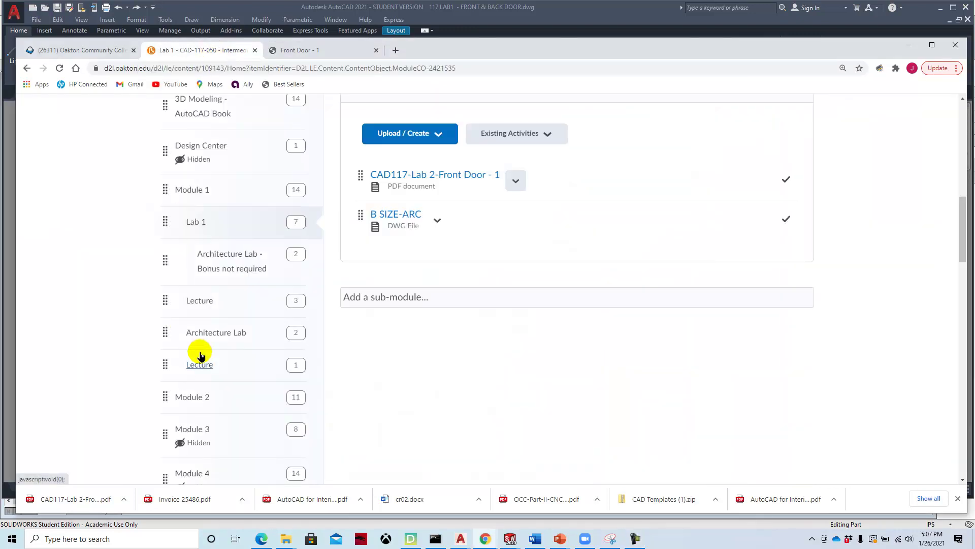
{"action": "scroll", "coordinate": [519, 347], "scroll_direction": "up", "scroll_amount": 12}
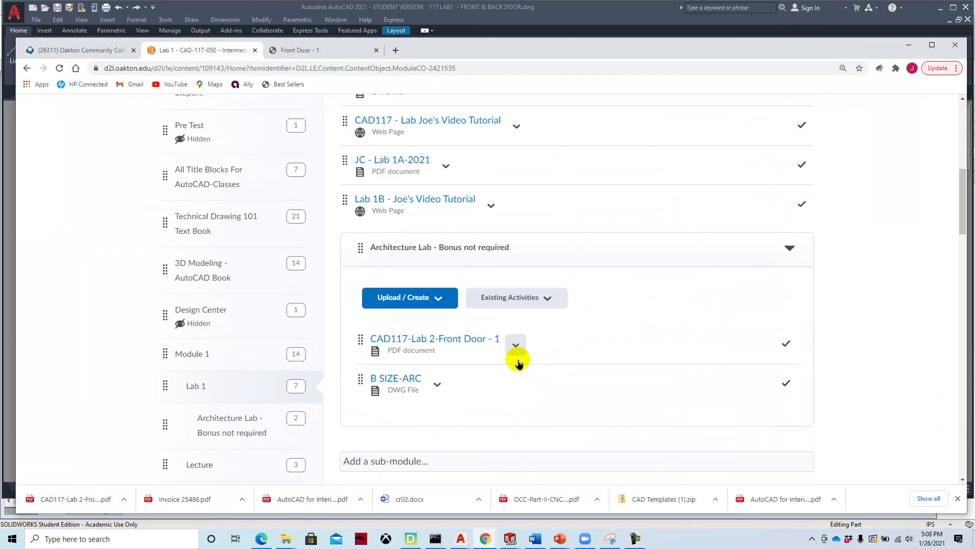
{"action": "scroll", "coordinate": [518, 364], "scroll_direction": "down", "scroll_amount": 6}
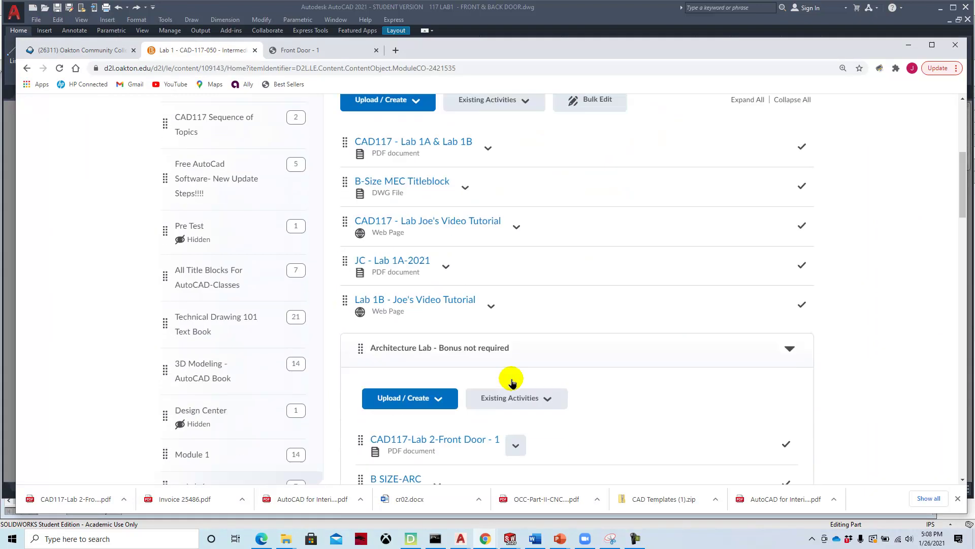
{"action": "left_click", "coordinate": [440, 372]}
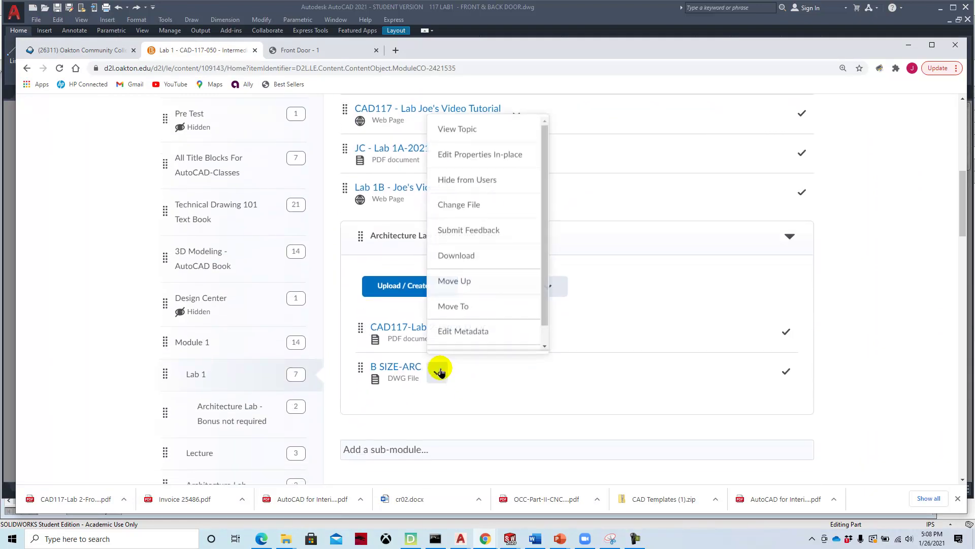
{"action": "left_click", "coordinate": [456, 253]}
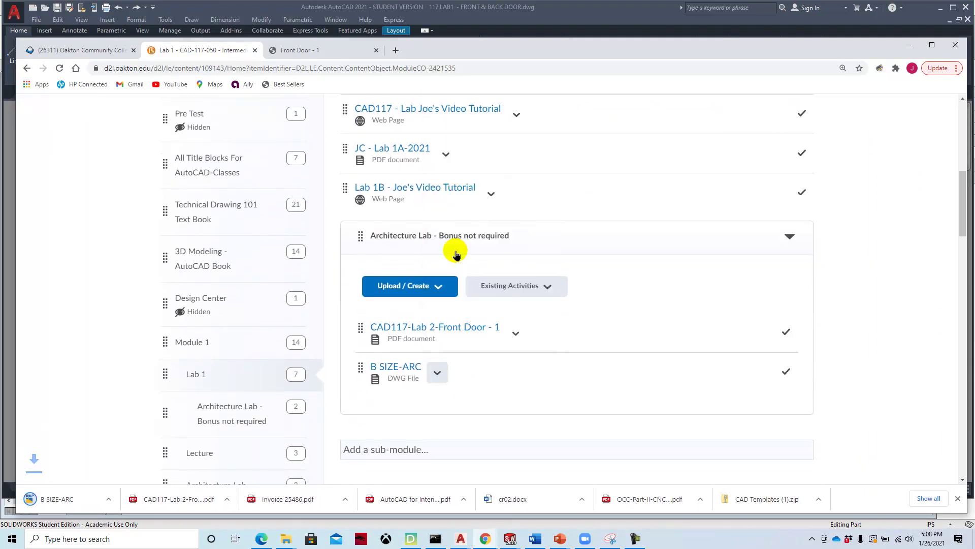
Step: Open the downloaded B SIZE-ARC drawing in AutoCAD, accepting the non-student-version notice, and look over its Floor Plan title block layout
{"action": "left_click", "coordinate": [123, 499]}
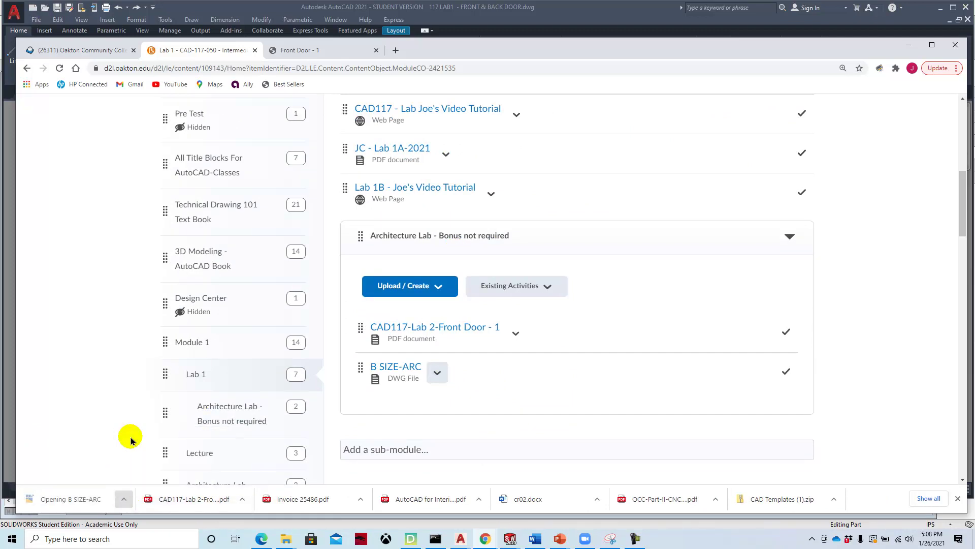
{"action": "left_click", "coordinate": [137, 435]}
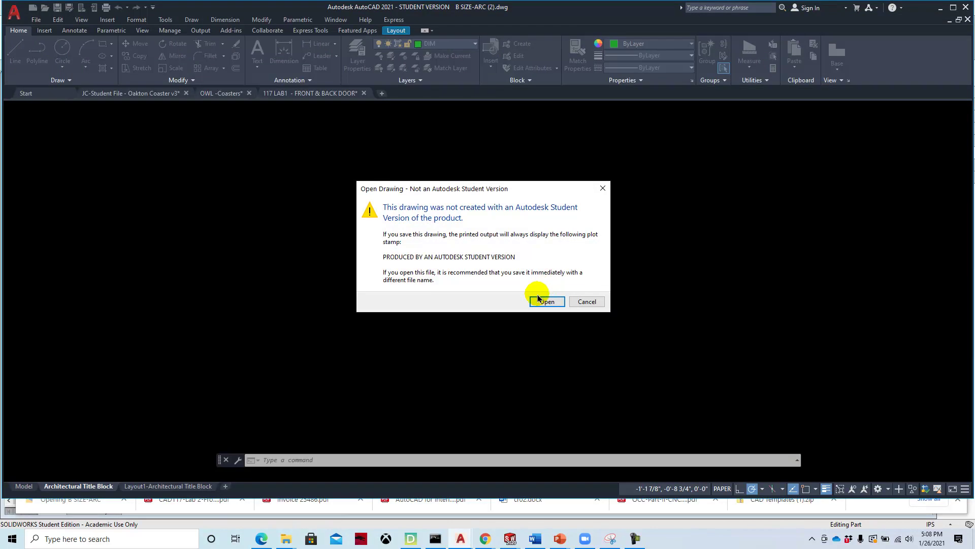
{"action": "left_click", "coordinate": [551, 302]}
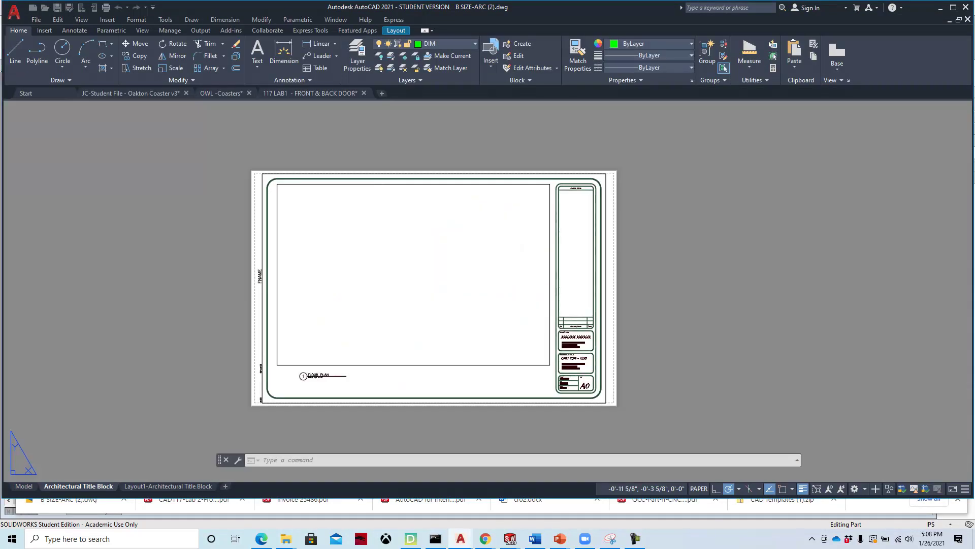
{"action": "left_click", "coordinate": [477, 278]}
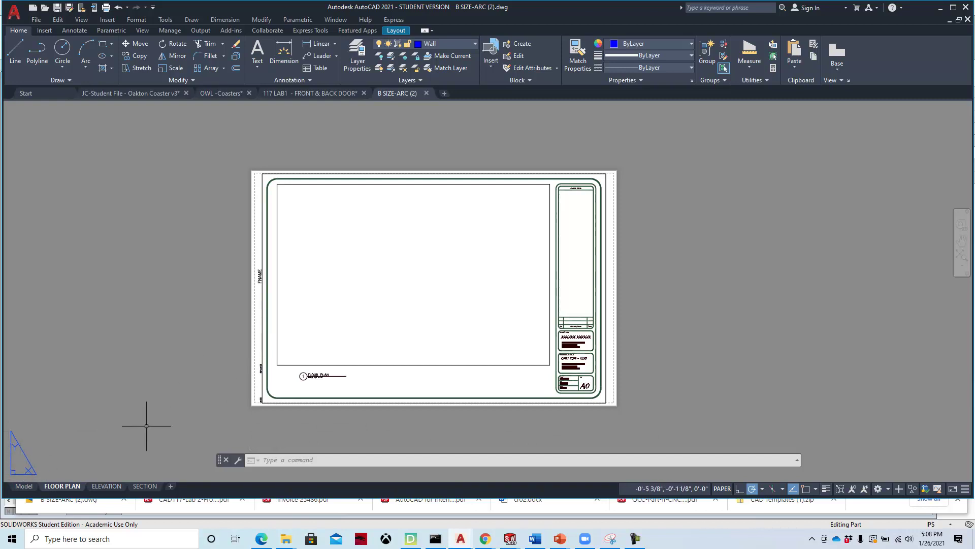
{"action": "scroll", "coordinate": [254, 401], "scroll_direction": "up", "scroll_amount": 2}
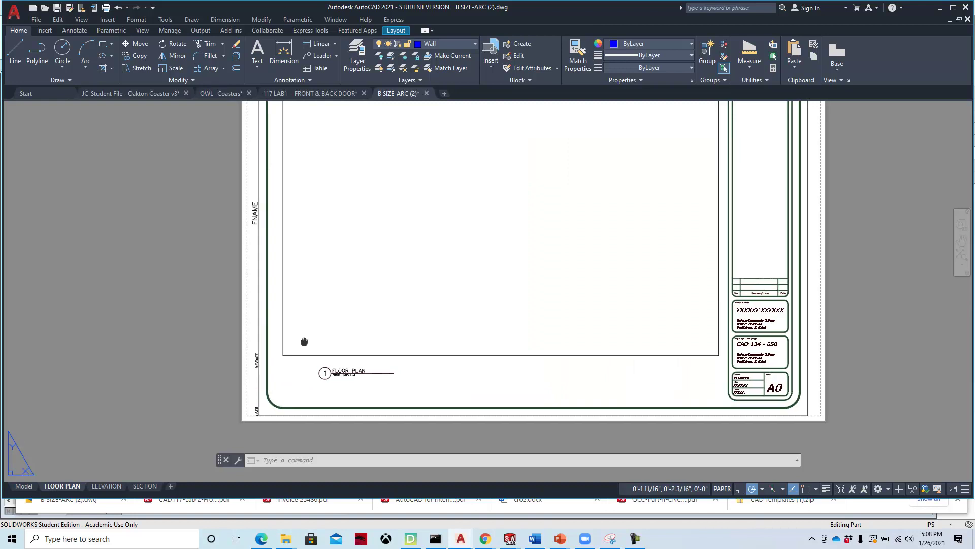
{"action": "scroll", "coordinate": [325, 287], "scroll_direction": "down", "scroll_amount": 2}
{"action": "scroll", "coordinate": [340, 283], "scroll_direction": "up", "scroll_amount": 2}
{"action": "middle_click_drag", "start_coordinate": [351, 277], "coordinate": [337, 305]}
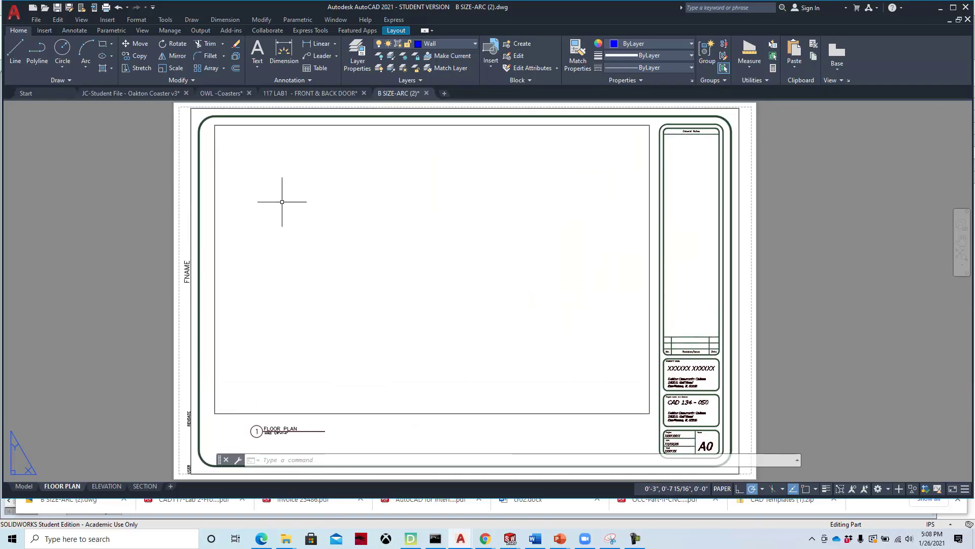
Step: Hide the menu bar and show it again
{"action": "left_click", "coordinate": [153, 8]}
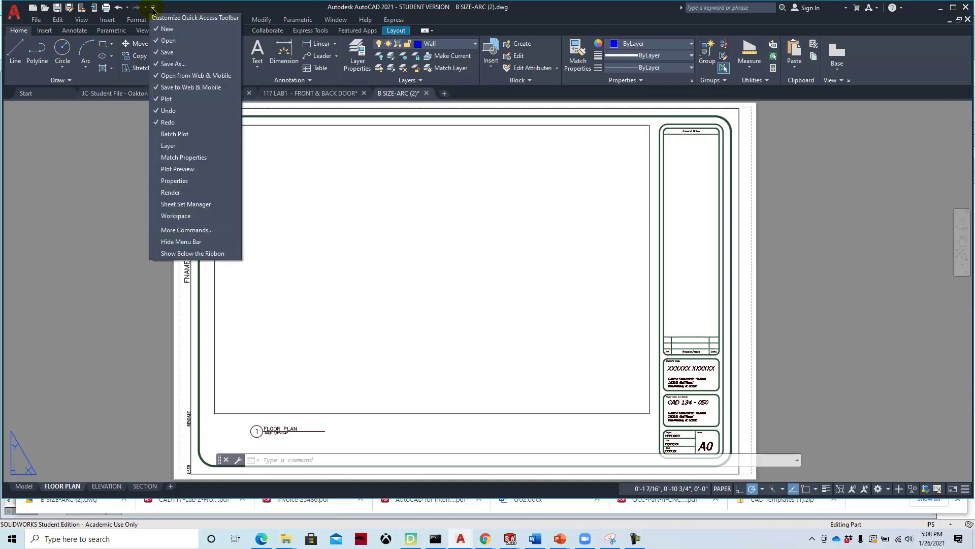
{"action": "left_click", "coordinate": [190, 244]}
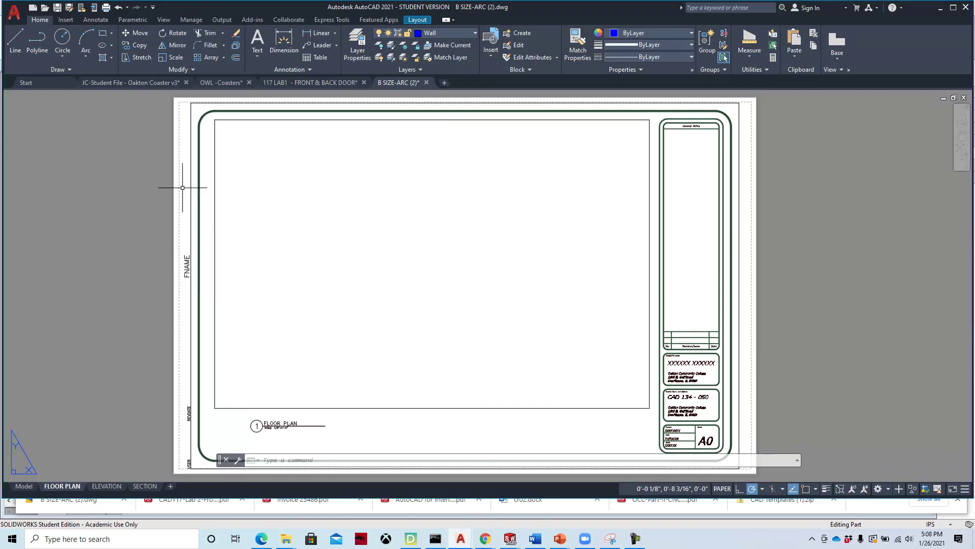
{"action": "left_click", "coordinate": [152, 8]}
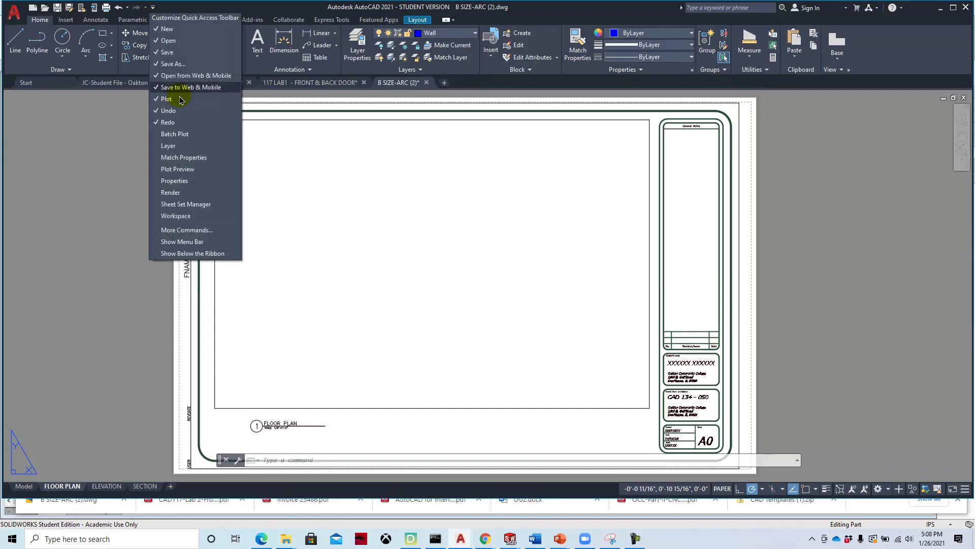
{"action": "left_click", "coordinate": [189, 244]}
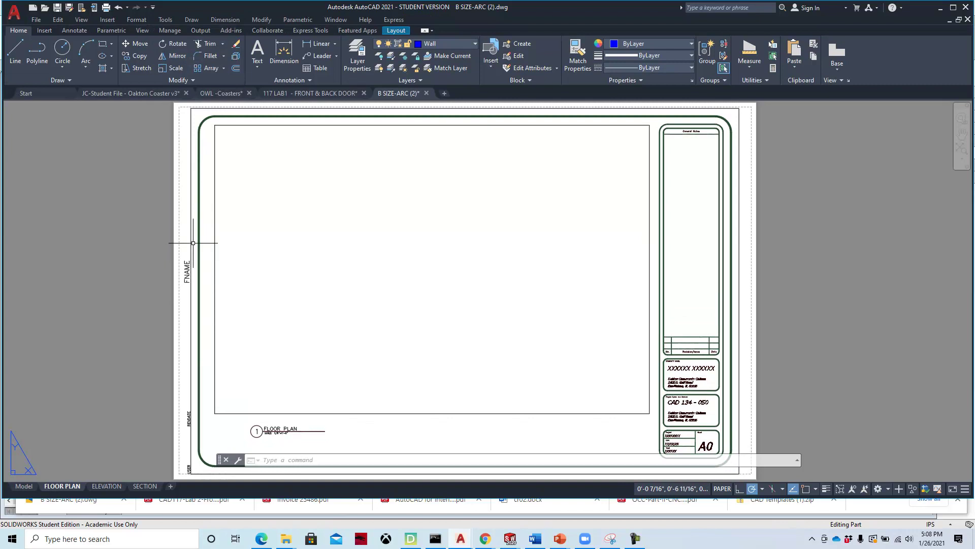
Step: Make Furniture the current layer and switch from the Floor Plan layout to model space
{"action": "left_click", "coordinate": [477, 46]}
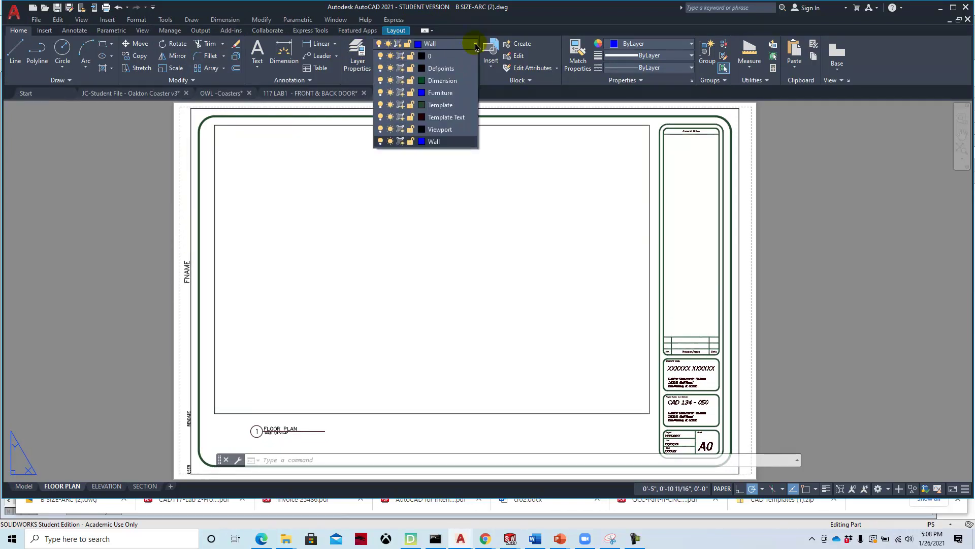
{"action": "left_click", "coordinate": [449, 95]}
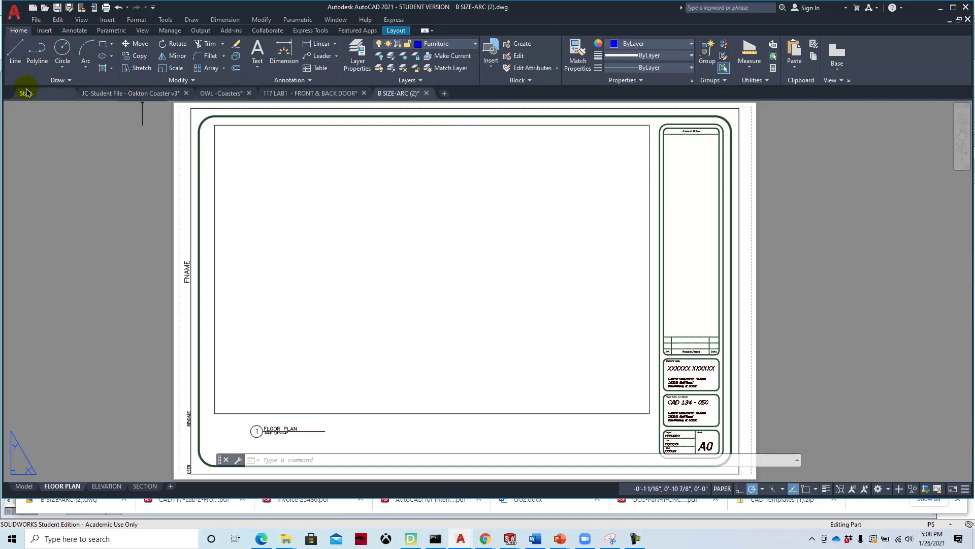
{"action": "left_click", "coordinate": [23, 487]}
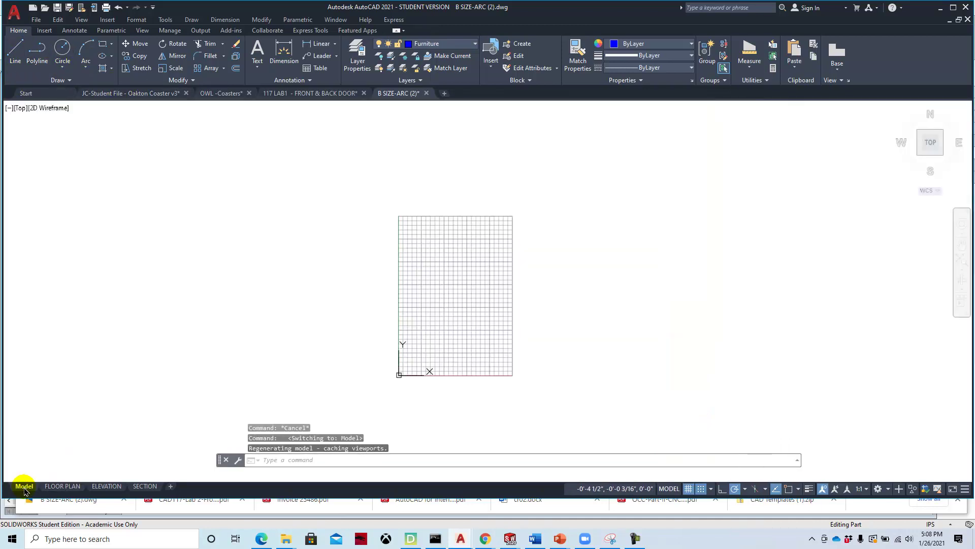
{"action": "scroll", "coordinate": [468, 304], "scroll_direction": "up", "scroll_amount": 2}
{"action": "scroll", "coordinate": [467, 305], "scroll_direction": "up", "scroll_amount": 2}
{"action": "scroll", "coordinate": [450, 293], "scroll_direction": "down", "scroll_amount": 2}
{"action": "middle_click_drag", "start_coordinate": [442, 278], "coordinate": [363, 267]}
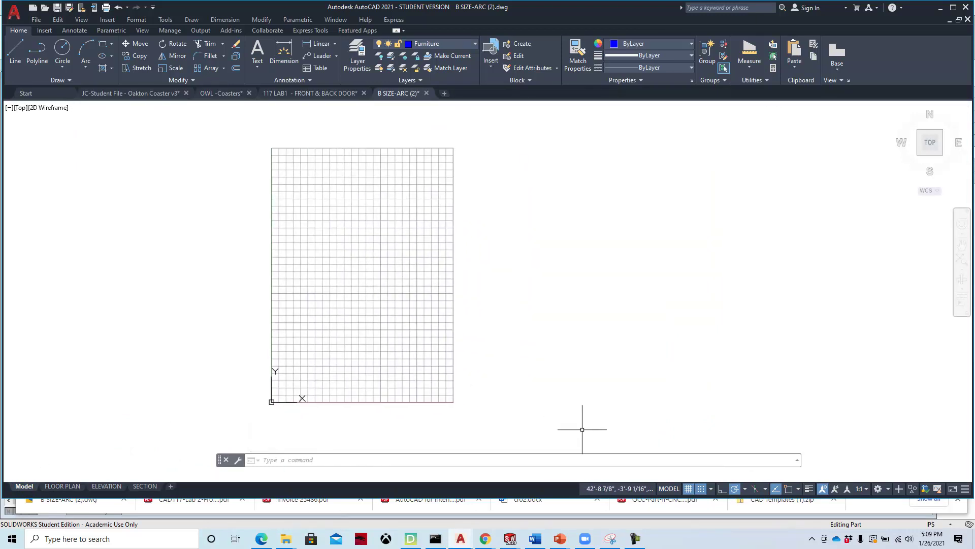
{"action": "middle_click_drag", "start_coordinate": [516, 349], "coordinate": [555, 352]}
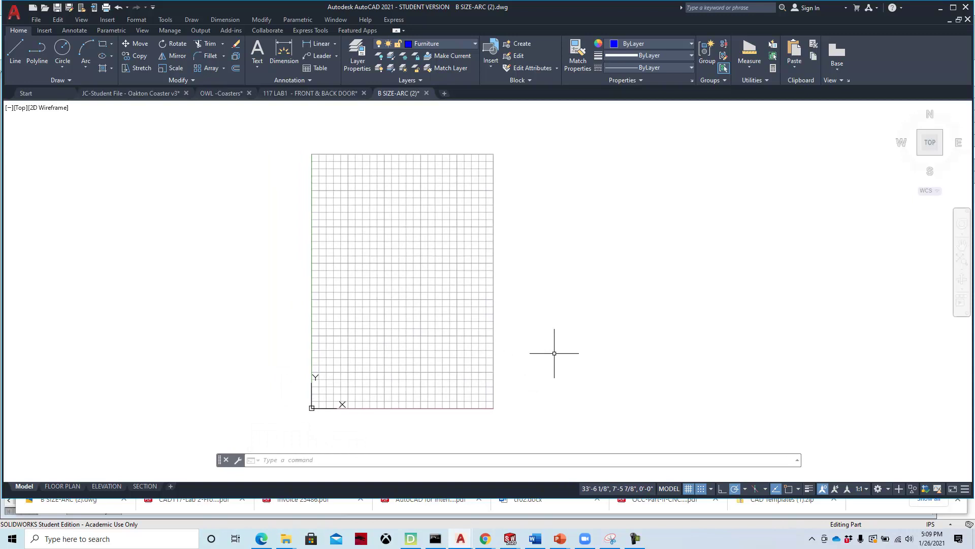
Step: Review the snap, grid and polar tracking values in the drafting settings and turn on object snap
{"action": "left_click", "coordinate": [145, 21]}
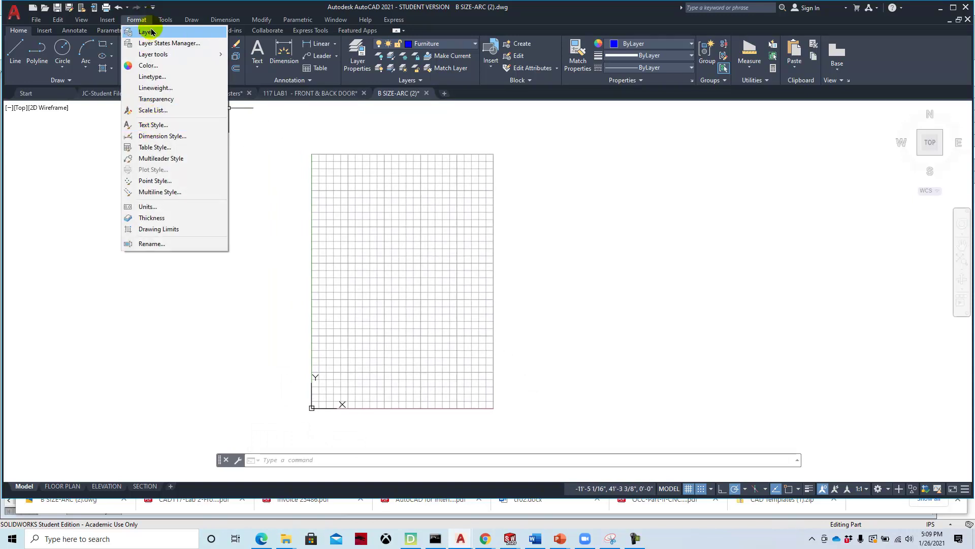
{"action": "mouse_move", "coordinate": [165, 20]}
{"action": "left_click", "coordinate": [193, 347]}
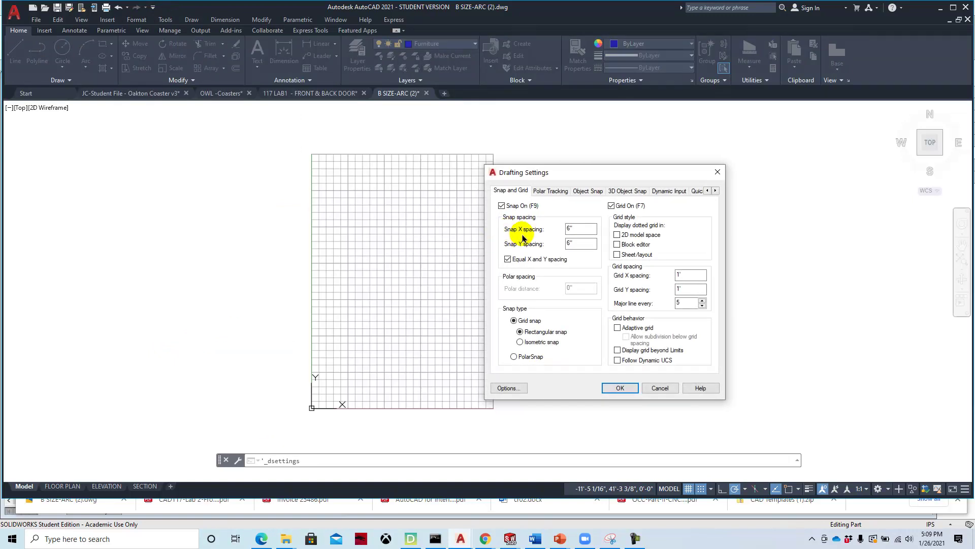
{"action": "left_click", "coordinate": [579, 227]}
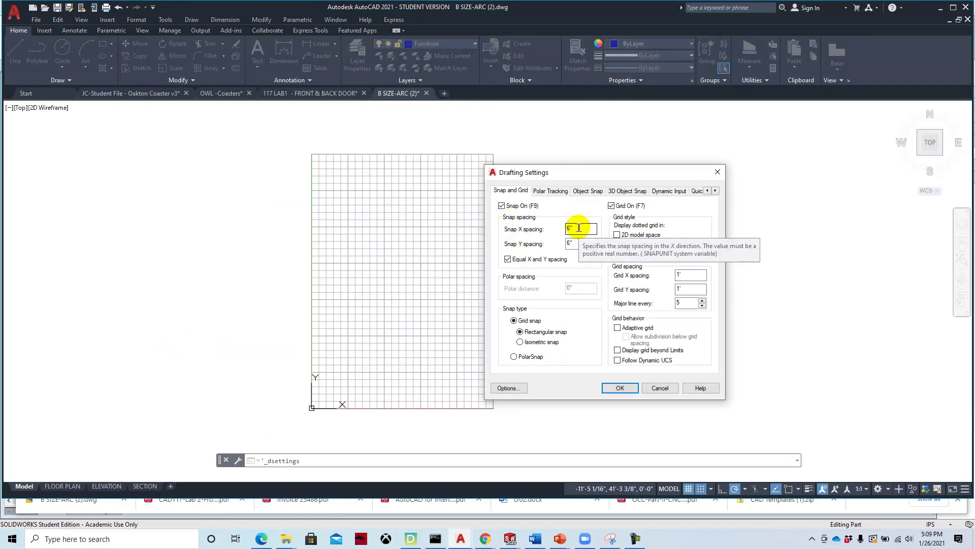
{"action": "left_click", "coordinate": [694, 274]}
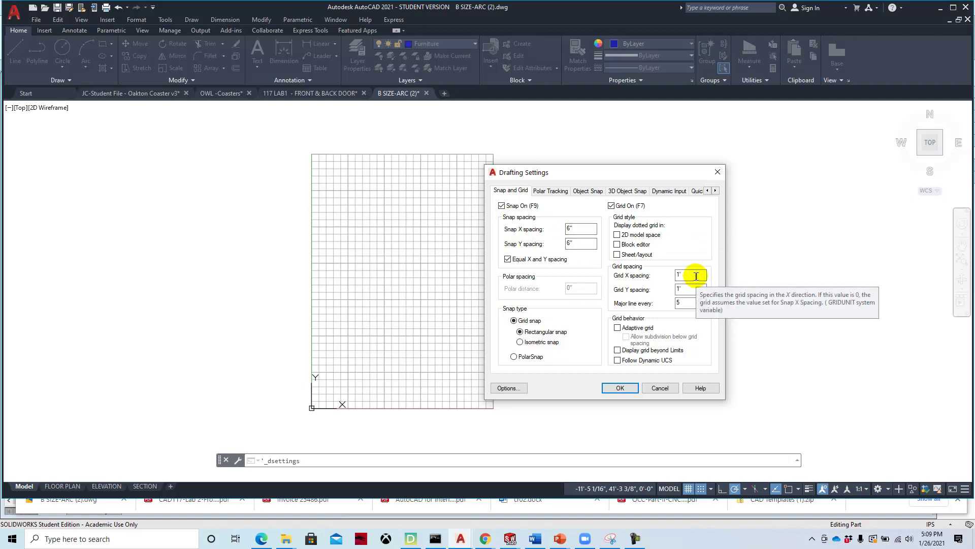
{"action": "left_click", "coordinate": [550, 191]}
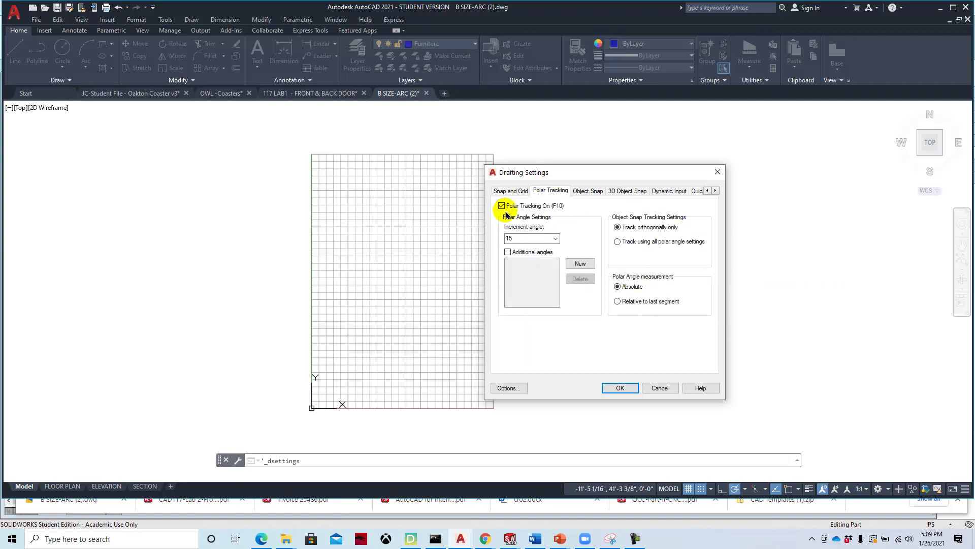
{"action": "left_click", "coordinate": [585, 191]}
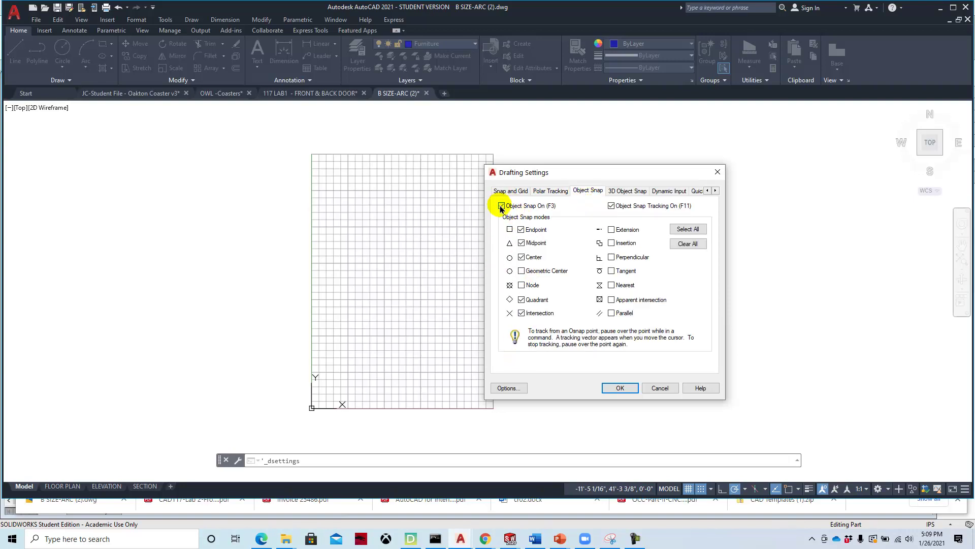
{"action": "left_click", "coordinate": [619, 388]}
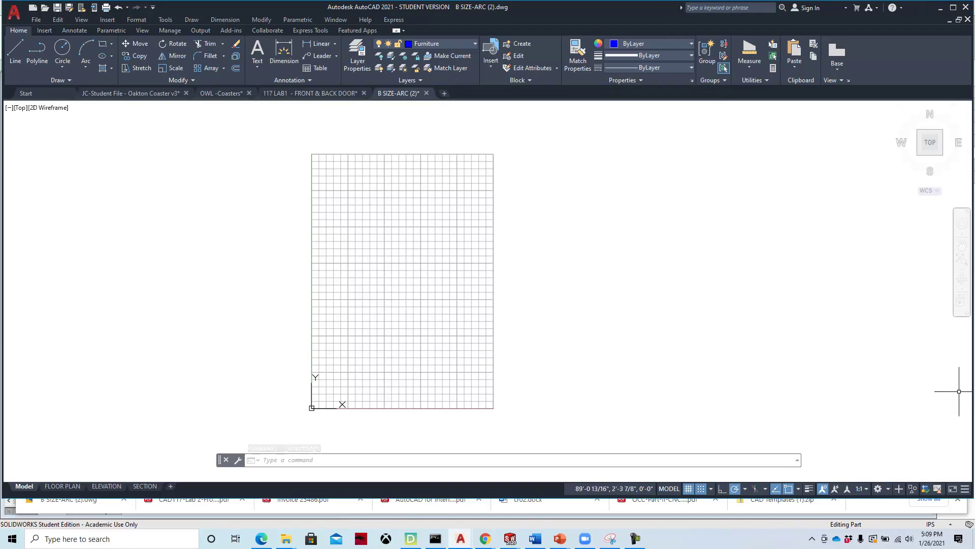
Step: Switch to the Front Door PDF in the browser, check the door dimensions, and move its window aside to uncover the drawing
{"action": "key", "text": "alt+Tab"}
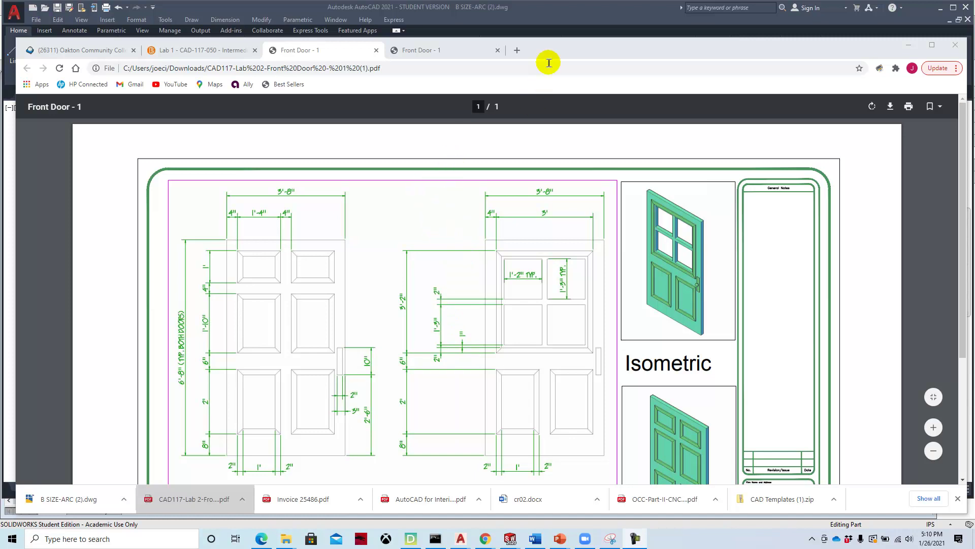
{"action": "left_click_drag", "start_coordinate": [552, 49], "coordinate": [547, 21]}
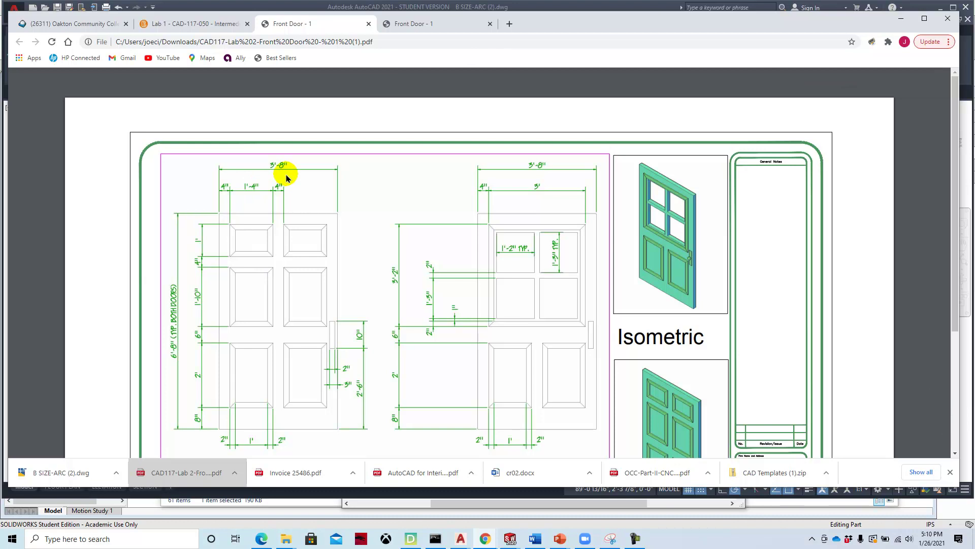
{"action": "left_click_drag", "start_coordinate": [610, 21], "coordinate": [973, 15]}
{"action": "left_click_drag", "start_coordinate": [630, 7], "coordinate": [962, 7]}
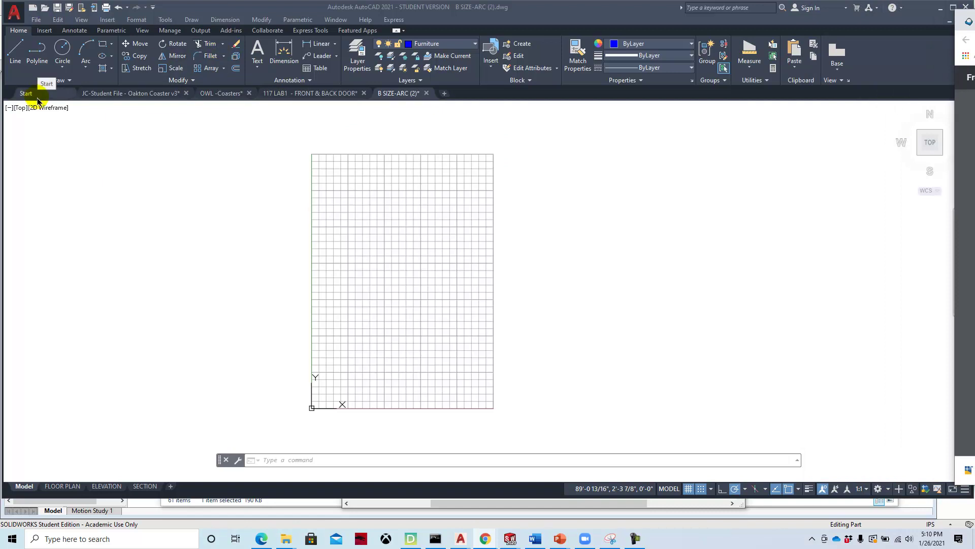
Step: Turn on lineweight display in the AutoCAD drawing and check which tools are enabled on the status bar
{"action": "left_click", "coordinate": [810, 491]}
{"action": "left_click", "coordinate": [809, 490]}
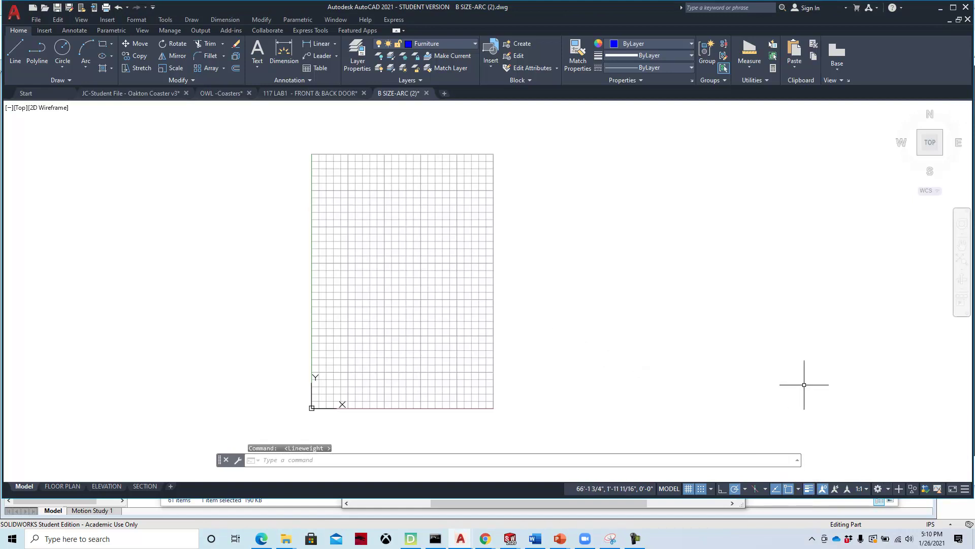
{"action": "left_click", "coordinate": [965, 489]}
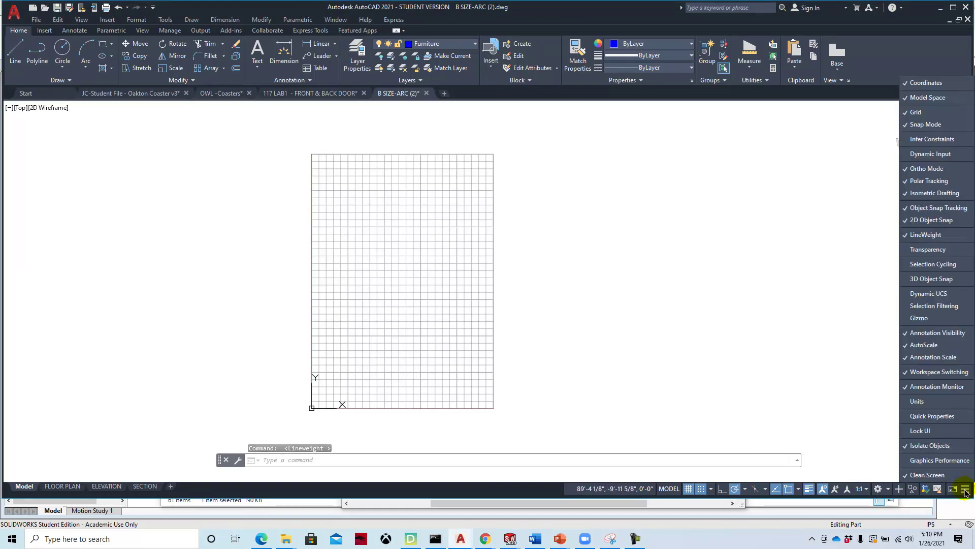
{"action": "left_click", "coordinate": [915, 86]}
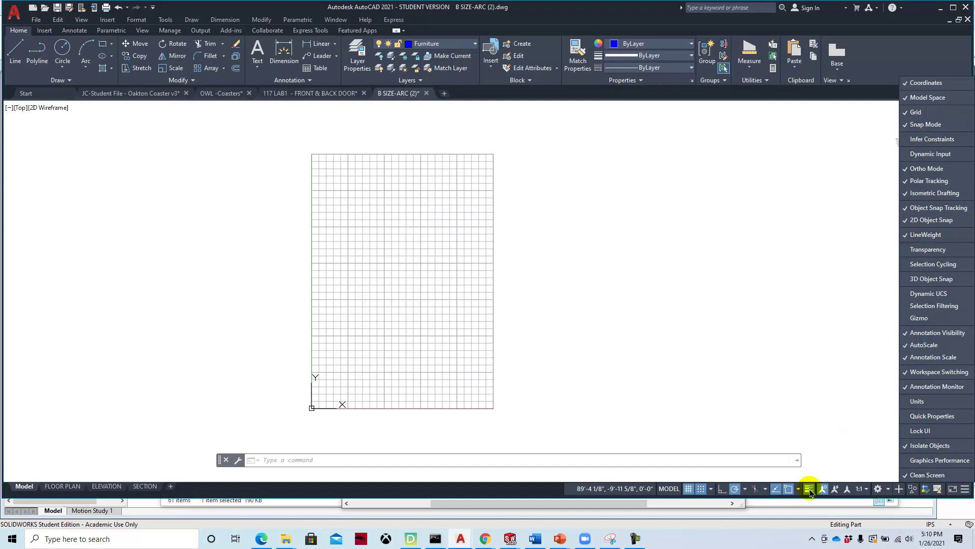
Step: Starting at 3'-0", 6'-0", draw the door's left edge 6'8" upward and its top edge 3'8" to the right with Line
{"action": "left_click", "coordinate": [15, 53]}
{"action": "scroll", "coordinate": [340, 361], "scroll_direction": "up", "scroll_amount": 2}
{"action": "scroll", "coordinate": [339, 358], "scroll_direction": "up", "scroll_amount": 3}
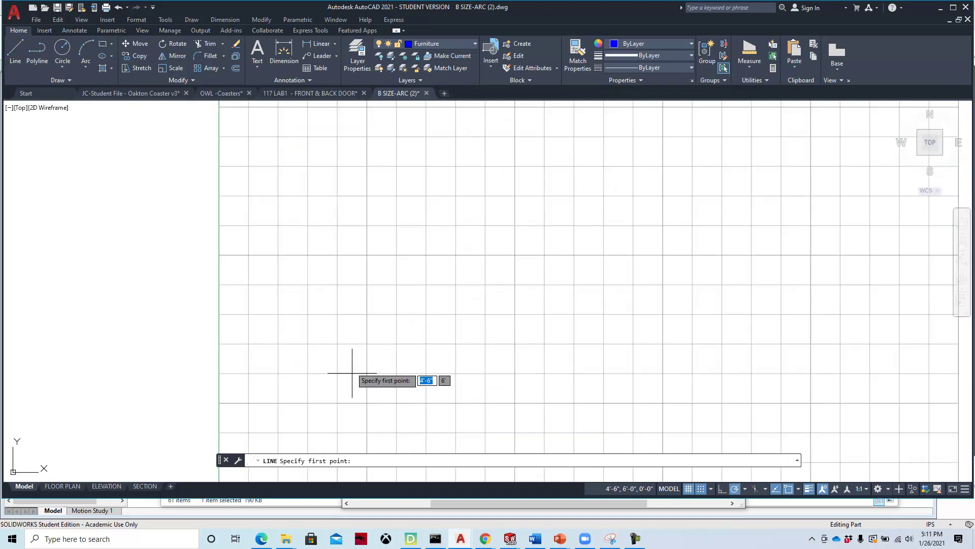
{"action": "left_click", "coordinate": [308, 373]}
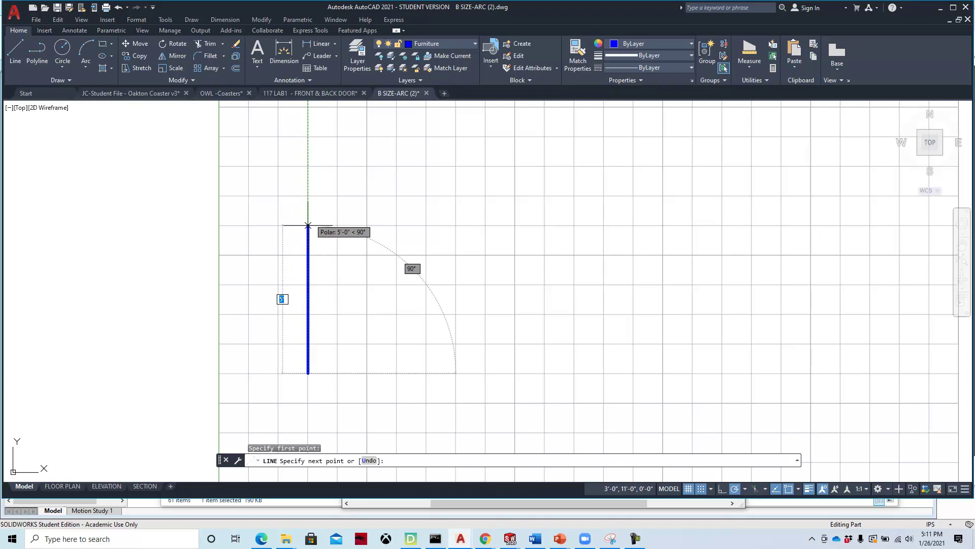
{"action": "type", "text": "6"}
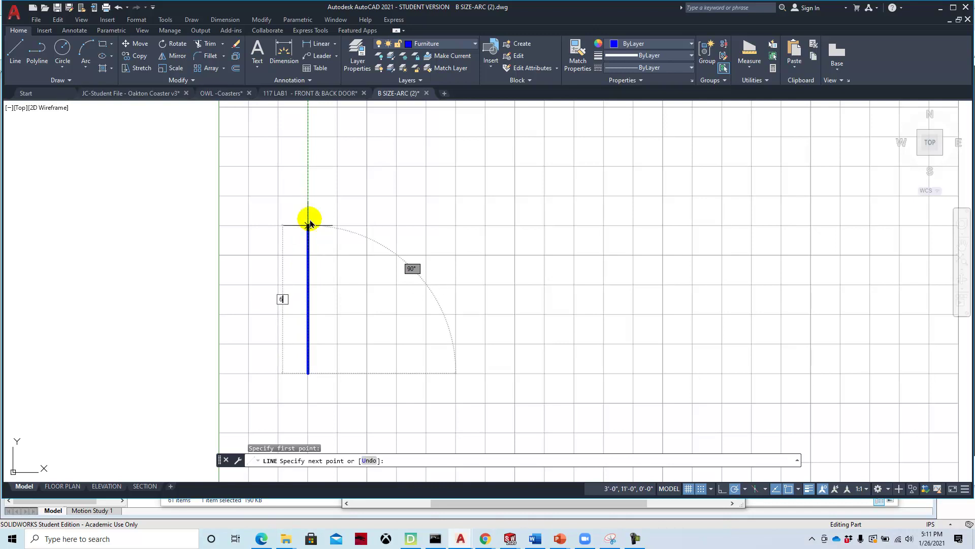
{"action": "type", "text": "'8"}
{"action": "key", "text": "Return"}
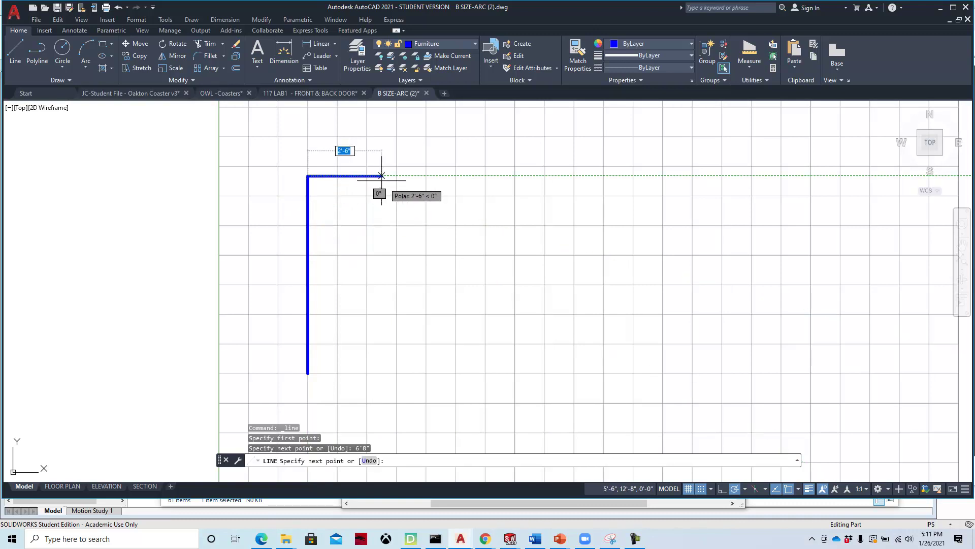
{"action": "type", "text": "3'8"}
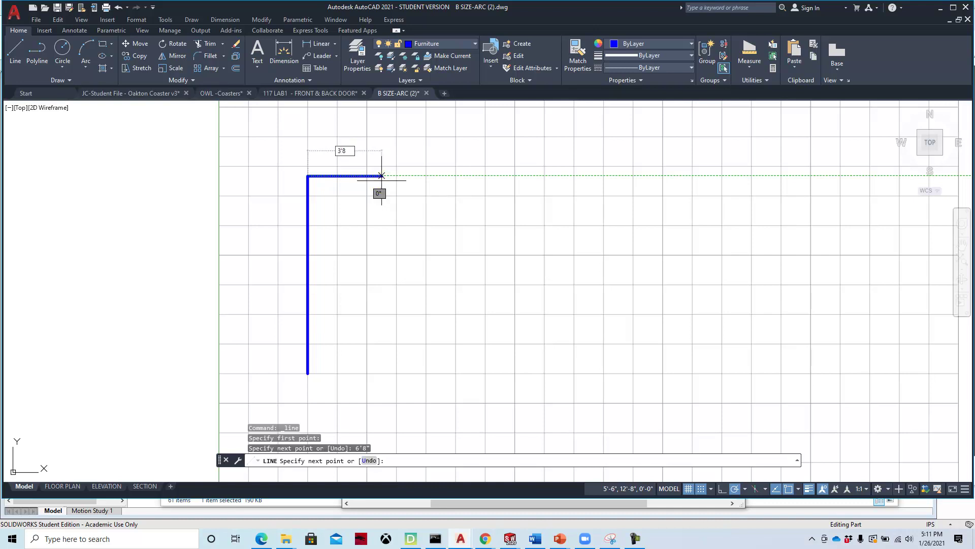
{"action": "key", "text": "Return"}
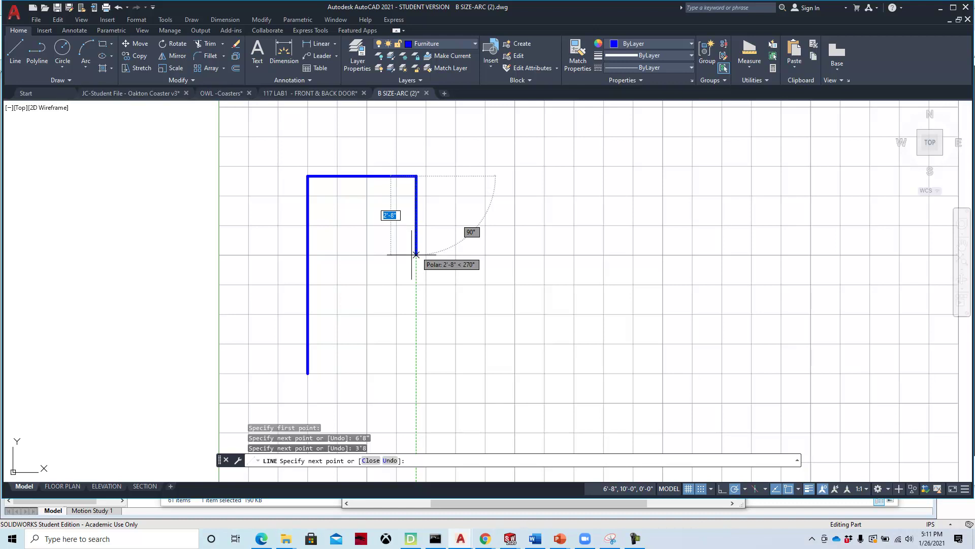
Step: Draw the door's right edge 6'8" downward and close the outline along the bottom at the starting corner
{"action": "type", "text": "6"}
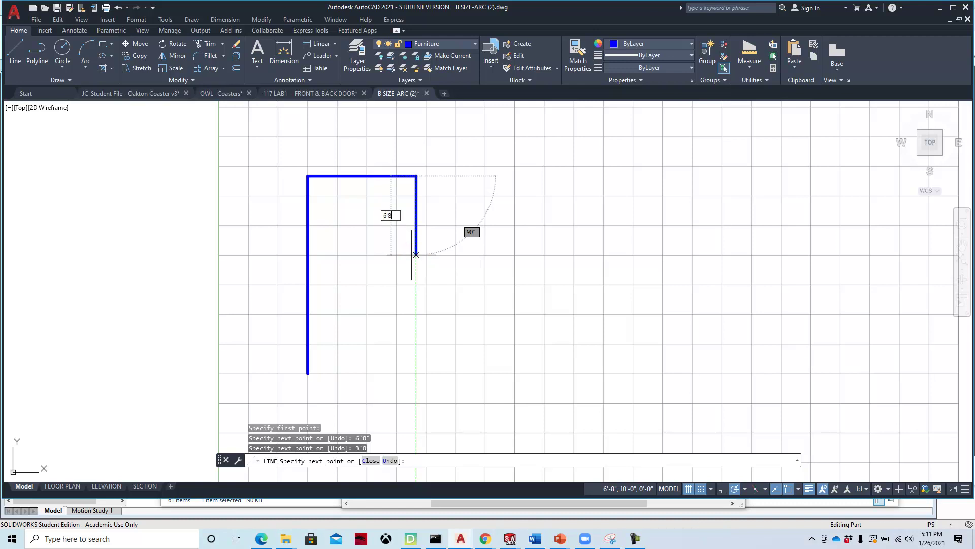
{"action": "type", "text": "'8"}
{"action": "key", "text": "Return"}
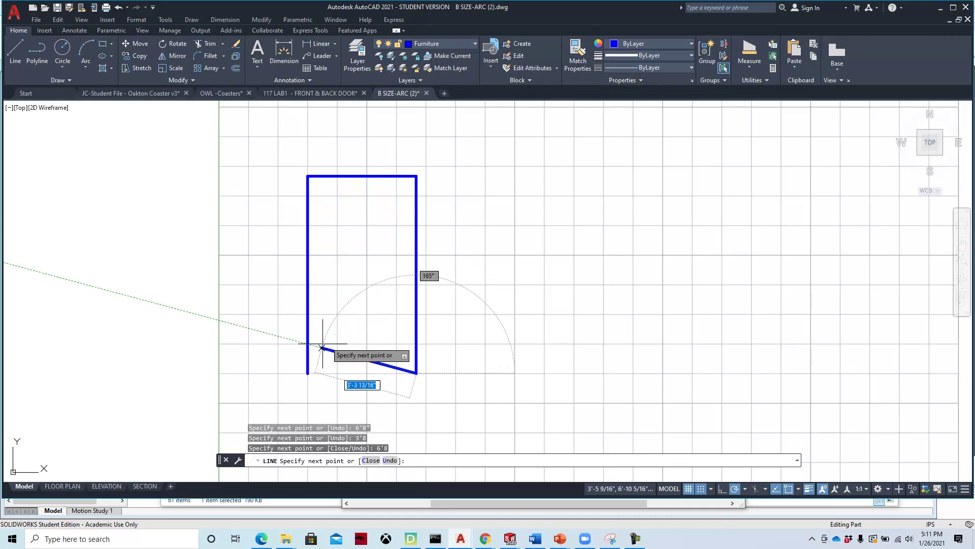
{"action": "left_click", "coordinate": [308, 373]}
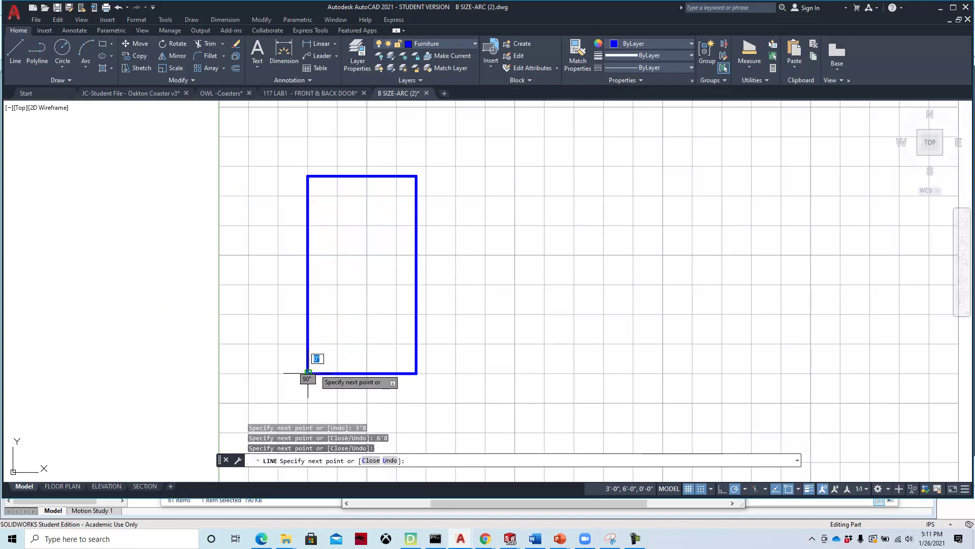
{"action": "key", "text": "Escape"}
Step: Switch to the Front Door PDF in the browser, check the panel spacing dimensions, and move its window aside to uncover the drawing
{"action": "middle_click_drag", "start_coordinate": [452, 305], "coordinate": [500, 311]}
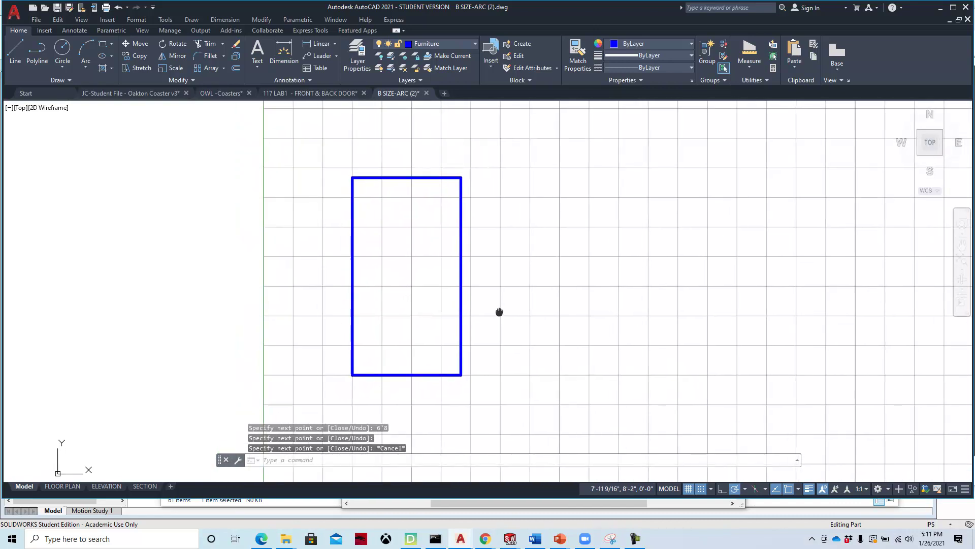
{"action": "scroll", "coordinate": [382, 319], "scroll_direction": "up", "scroll_amount": 2}
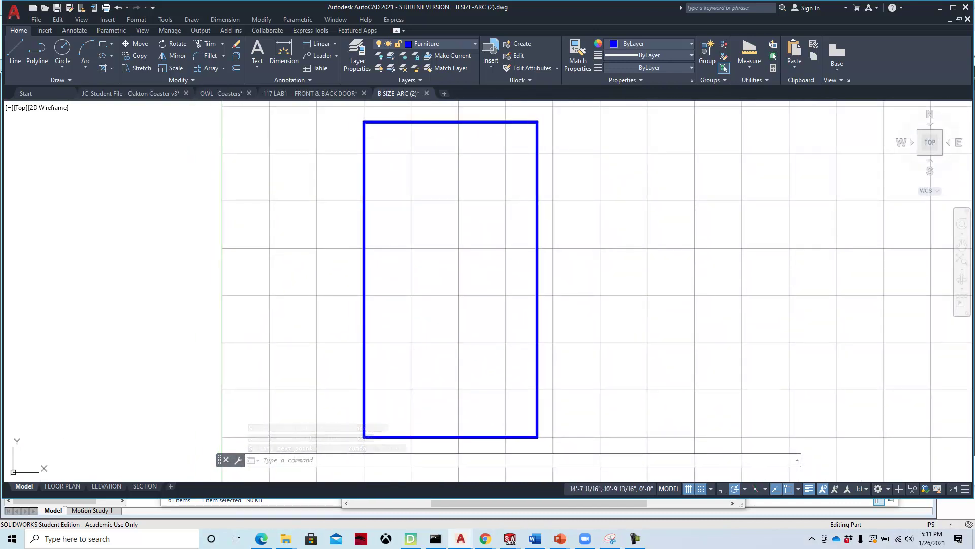
{"action": "key", "text": "alt+Tab"}
{"action": "left_click_drag", "start_coordinate": [783, 53], "coordinate": [738, 56]}
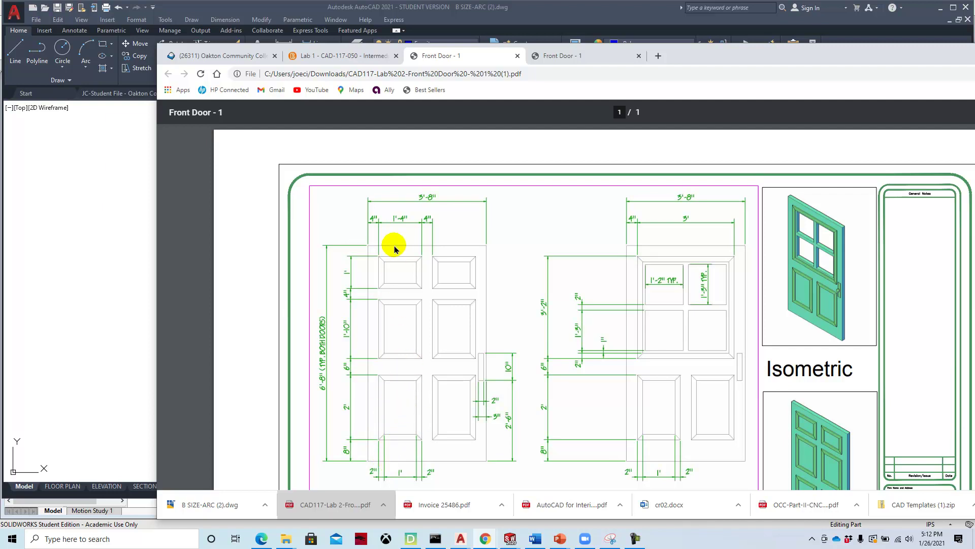
{"action": "left_click_drag", "start_coordinate": [692, 47], "coordinate": [974, 1]}
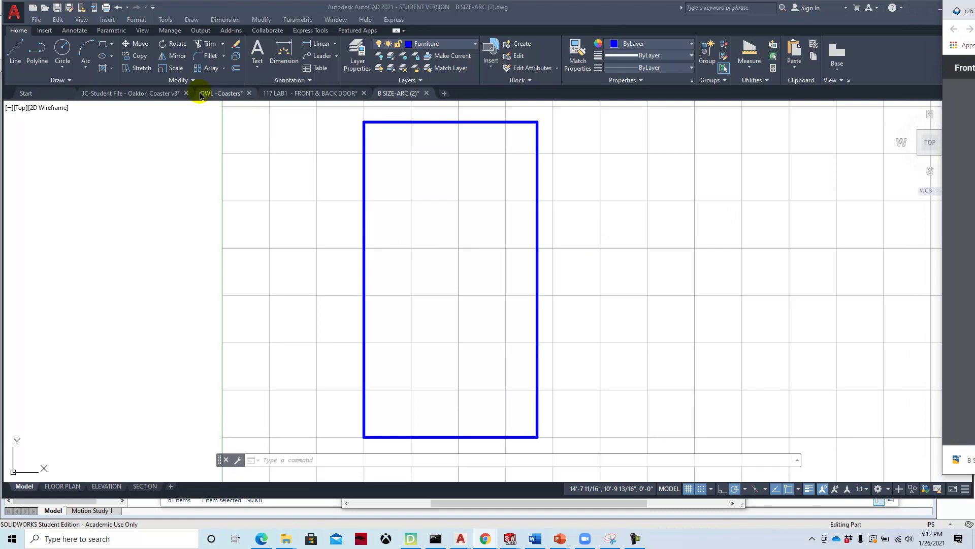
{"action": "left_click", "coordinate": [235, 71]}
{"action": "left_click", "coordinate": [235, 71]}
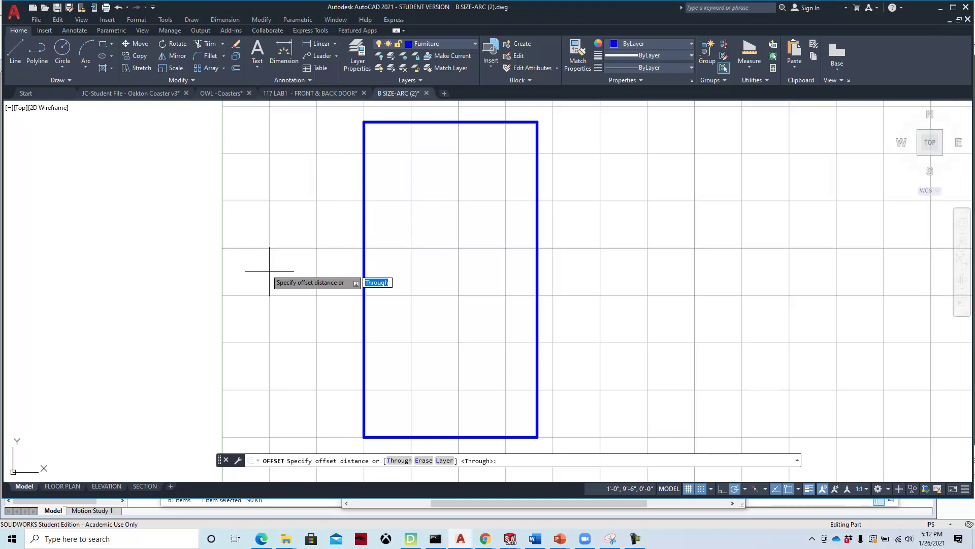
{"action": "key", "text": "Down"}
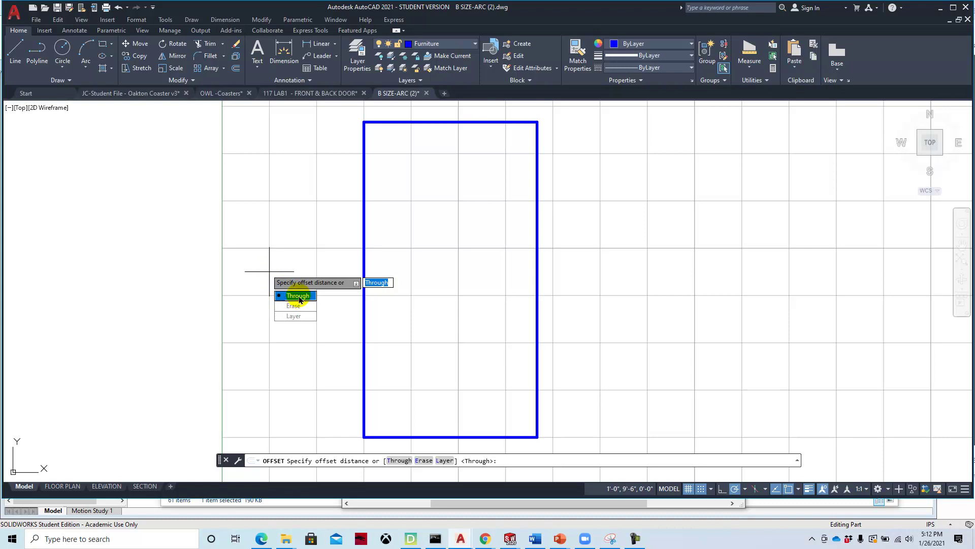
{"action": "key", "text": "Escape"}
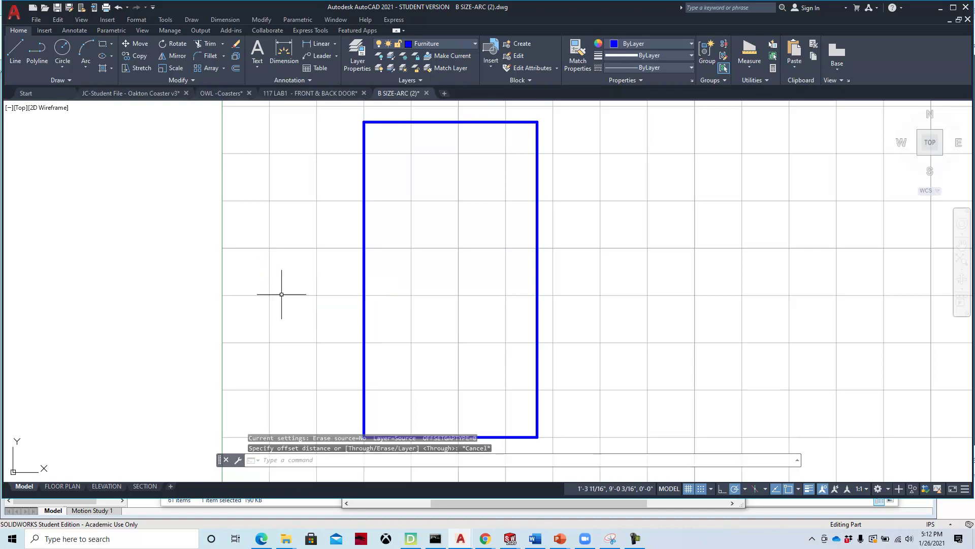
Step: Offset the door's left edge 4" inward to mark the left side of the panels
{"action": "left_click", "coordinate": [236, 68]}
{"action": "left_click", "coordinate": [343, 463]}
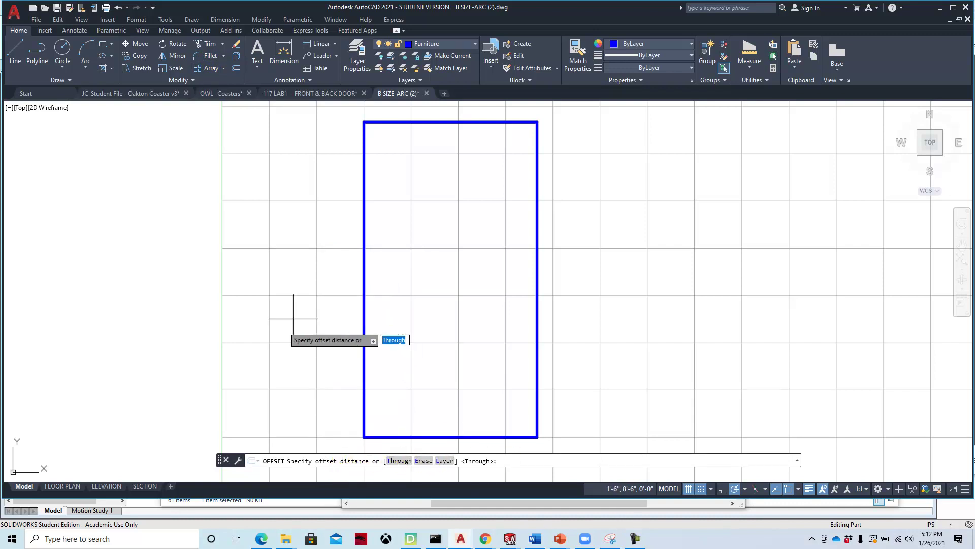
{"action": "type", "text": "4"}
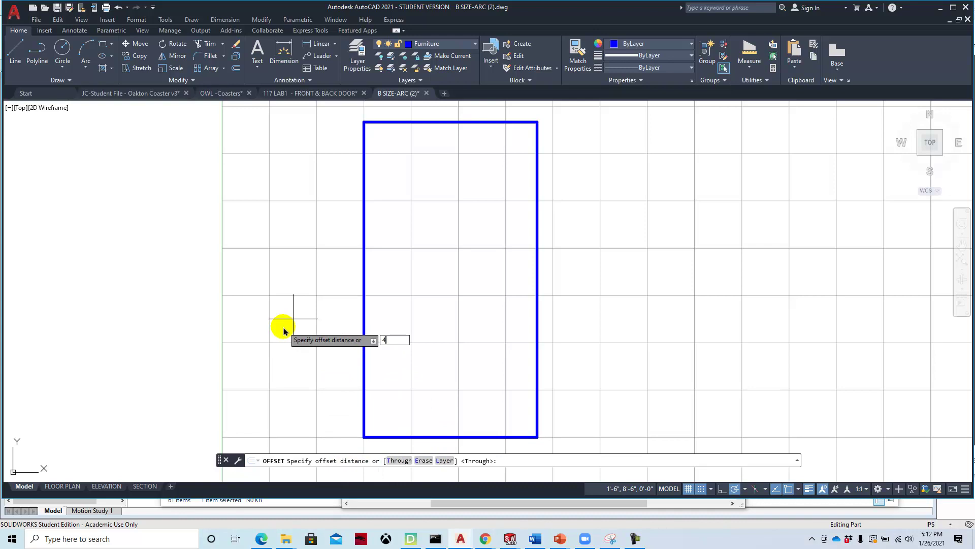
{"action": "key", "text": "Return"}
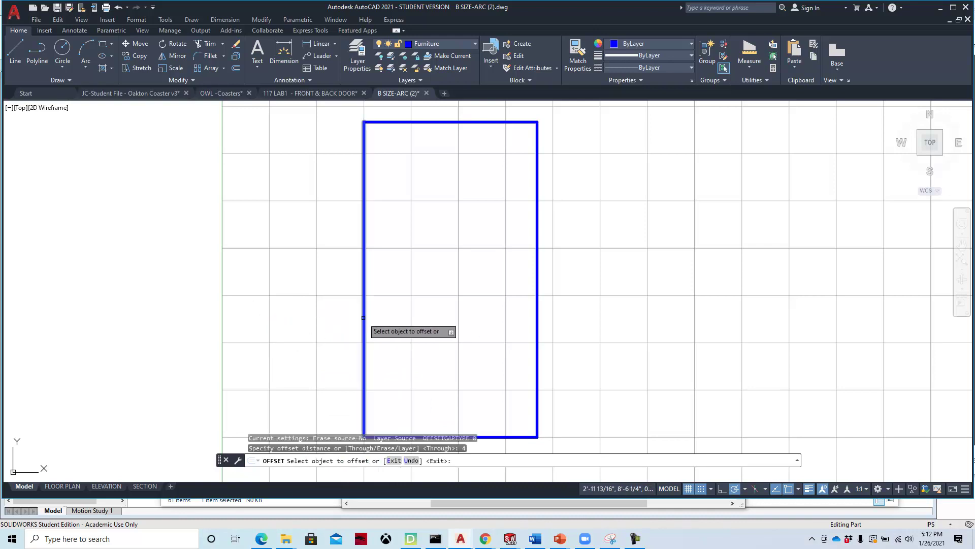
{"action": "left_click", "coordinate": [366, 315]}
{"action": "left_click", "coordinate": [406, 316]}
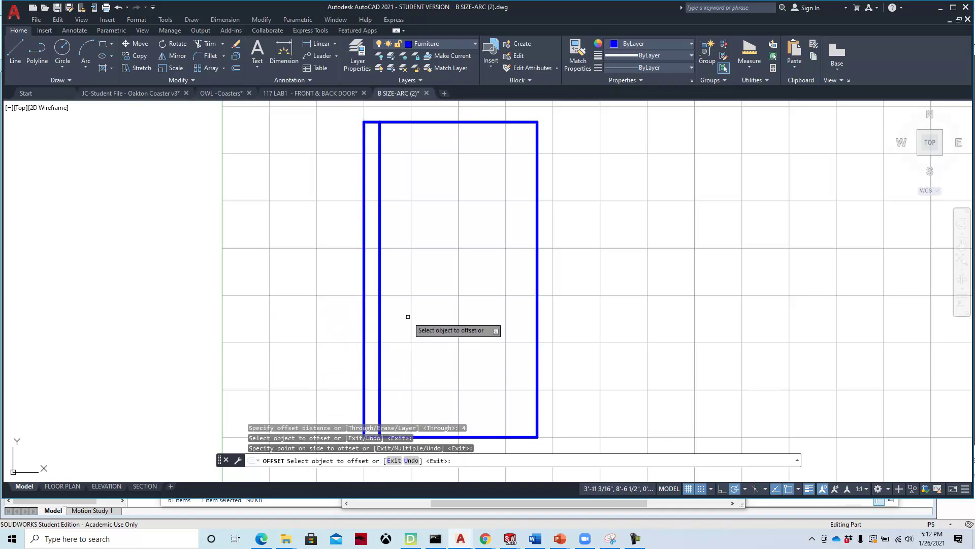
{"action": "key", "text": "Return"}
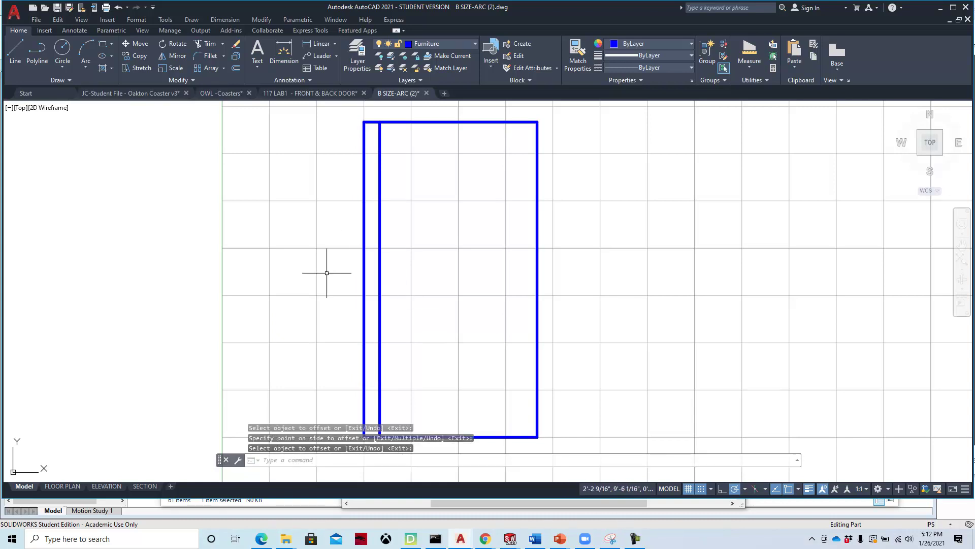
Step: Offset the door's bottom edge 8" upward to mark the bottom of the lower panels
{"action": "left_click", "coordinate": [235, 69]}
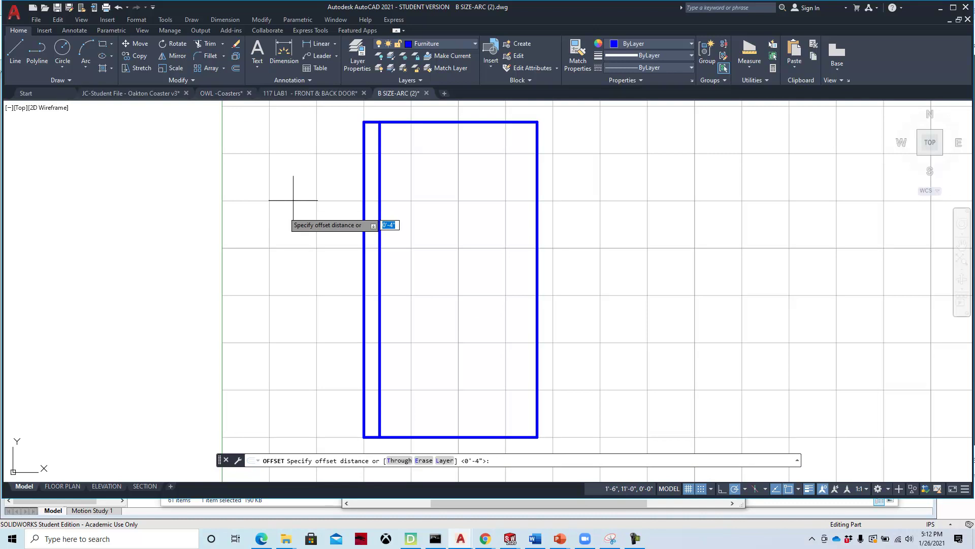
{"action": "key", "text": "Return"}
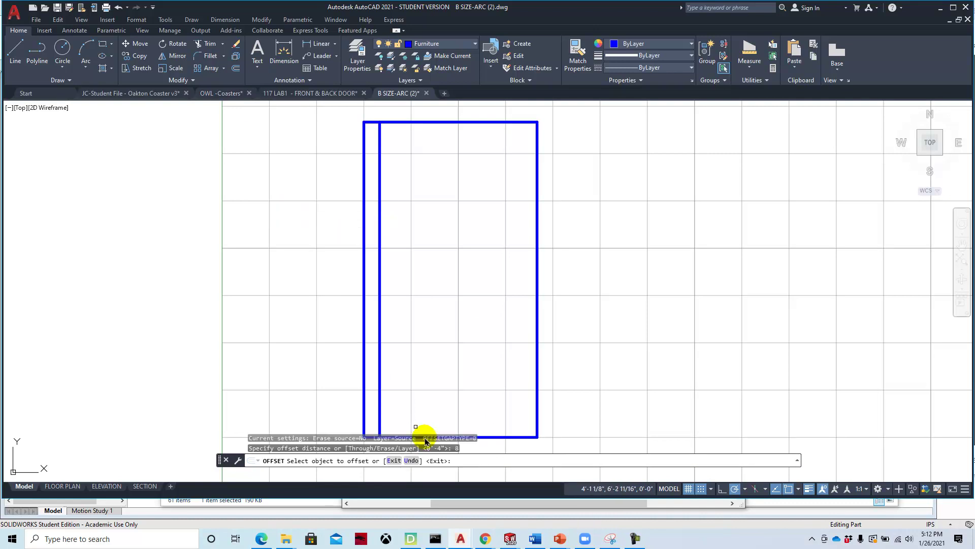
{"action": "left_click", "coordinate": [495, 437]}
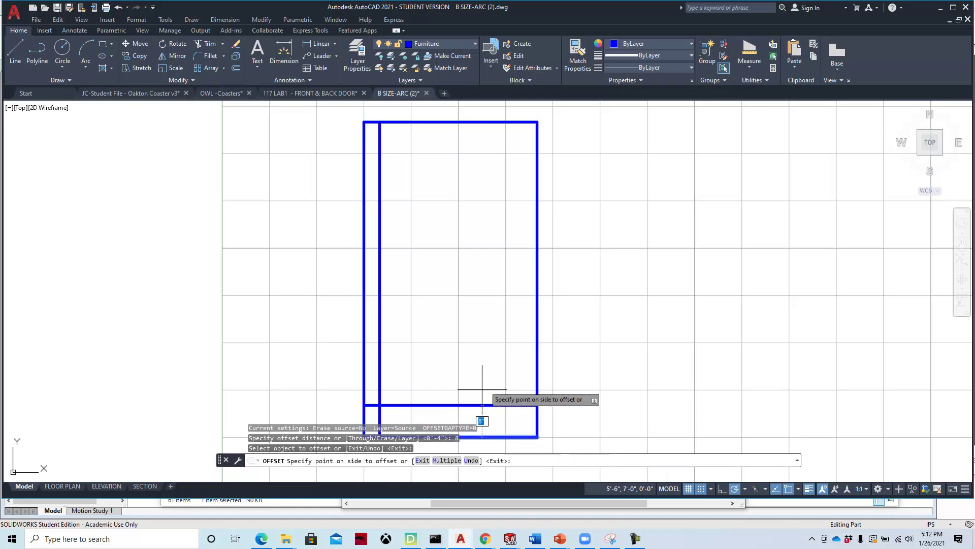
{"action": "middle_click_drag", "start_coordinate": [482, 366], "coordinate": [485, 287]}
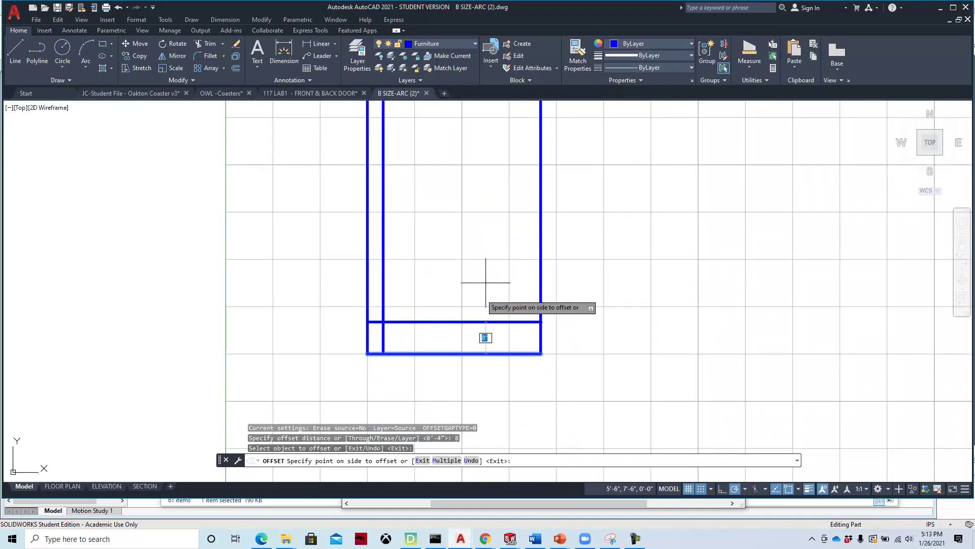
{"action": "left_click", "coordinate": [485, 284]}
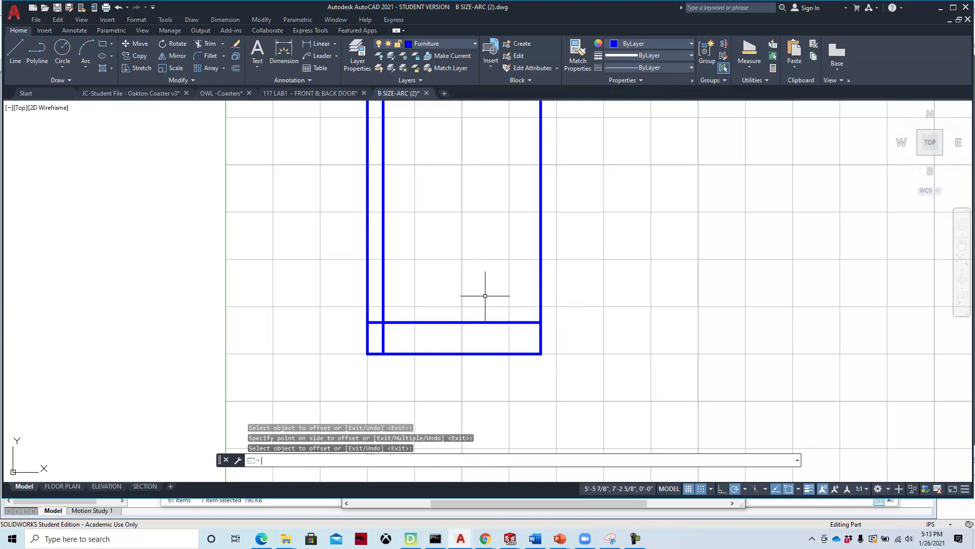
{"action": "right_click", "coordinate": [483, 295]}
{"action": "right_click", "coordinate": [481, 299]}
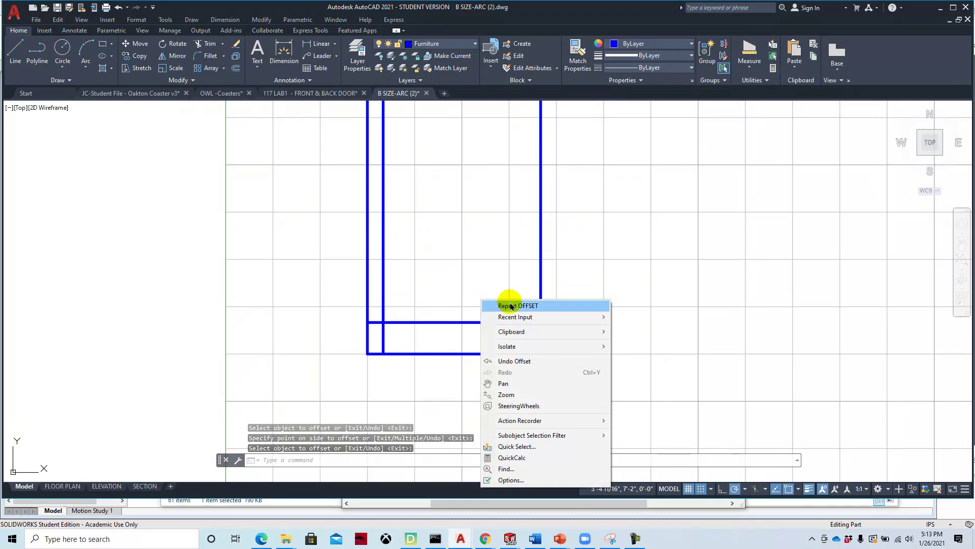
{"action": "key", "text": "Escape"}
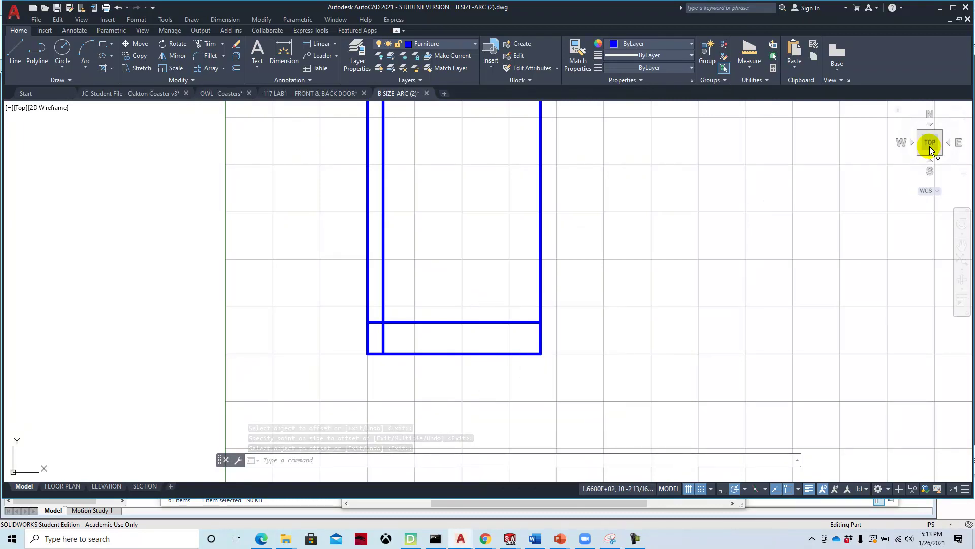
Step: Check the lower panel height in the Front Door PDF, move its window aside, and offset the lower panels' bottom line 2' upward in AutoCAD
{"action": "key", "text": "alt+Tab"}
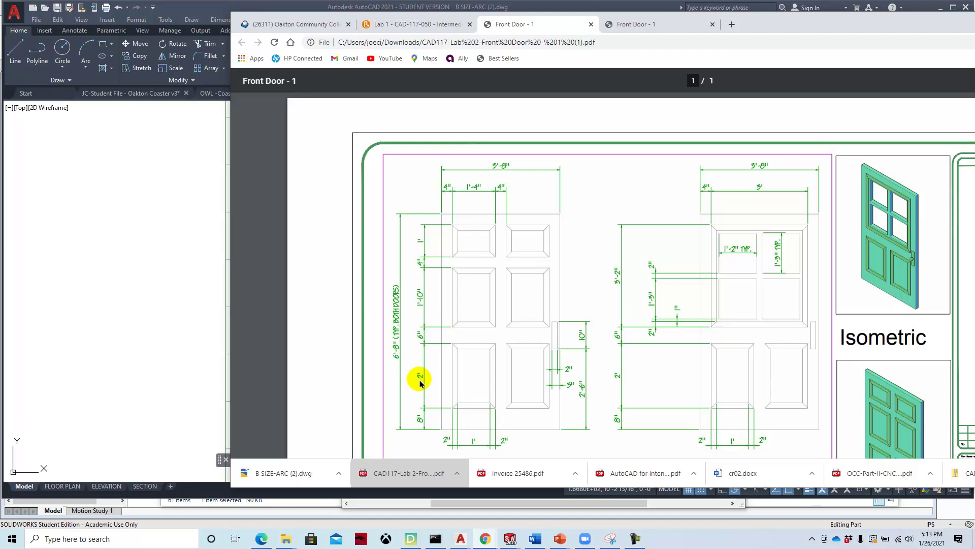
{"action": "left_click_drag", "start_coordinate": [747, 23], "coordinate": [974, 23]}
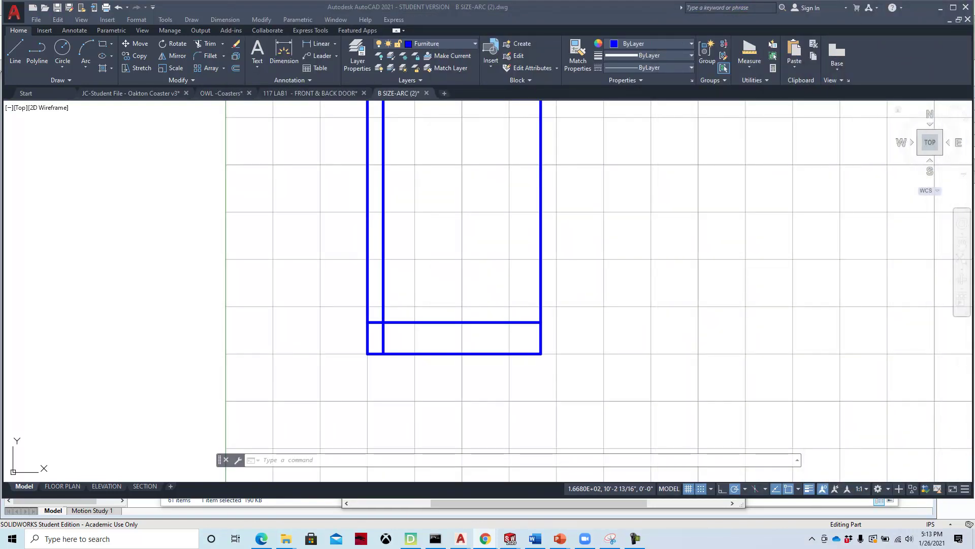
{"action": "left_click", "coordinate": [234, 70]}
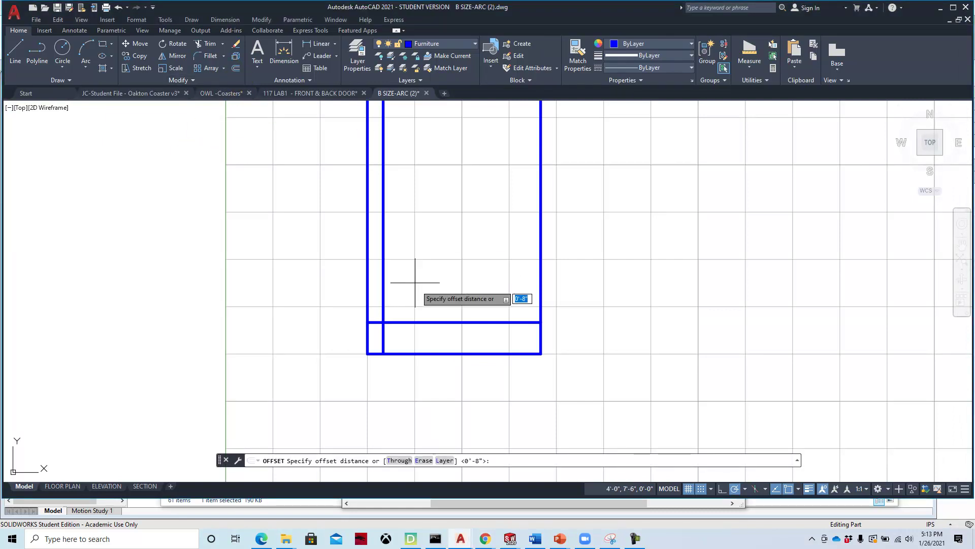
{"action": "type", "text": "2'"}
{"action": "key", "text": "Return"}
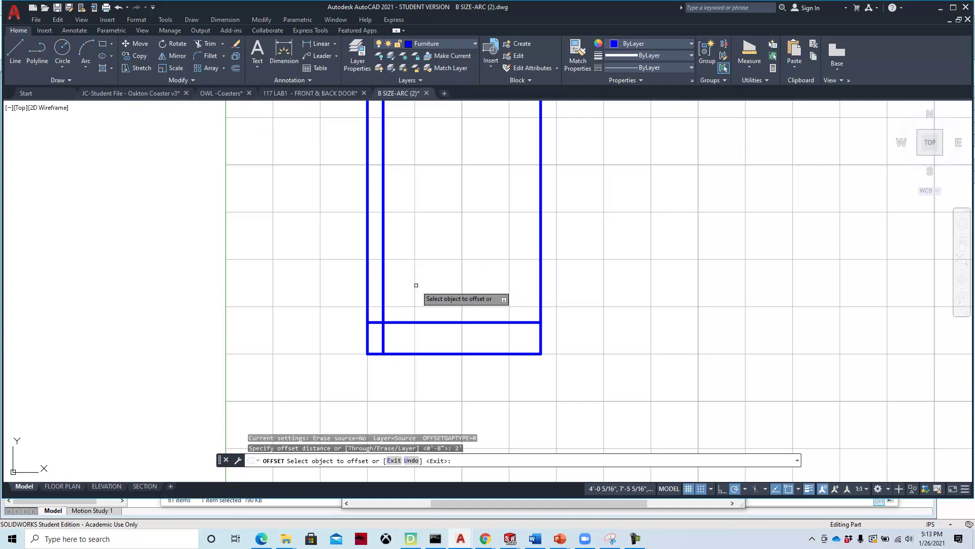
{"action": "left_click", "coordinate": [454, 323]}
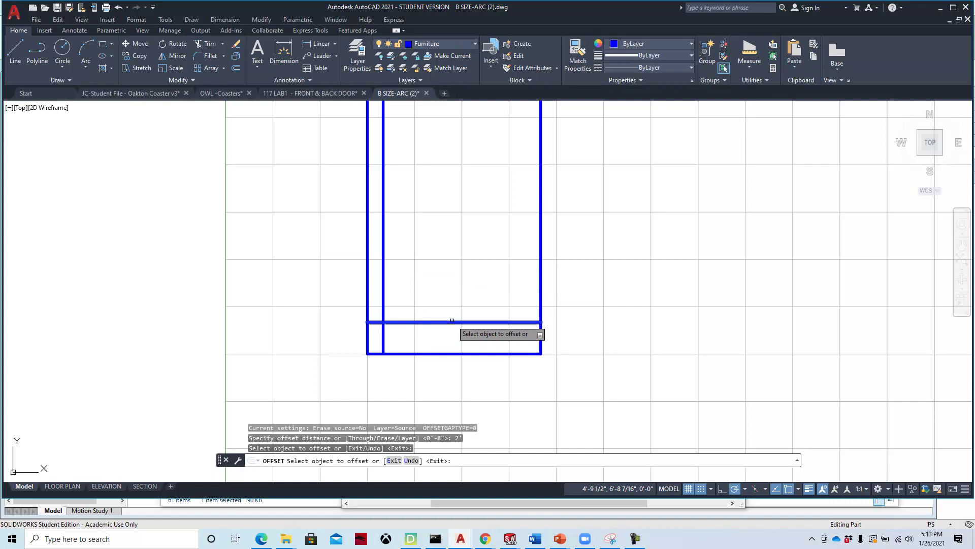
{"action": "left_click", "coordinate": [448, 323]}
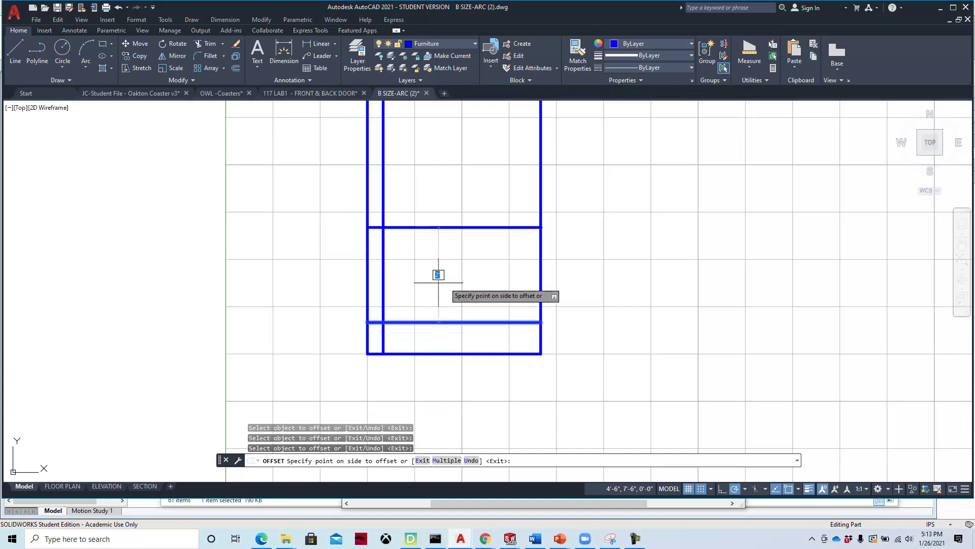
{"action": "left_click", "coordinate": [438, 259]}
{"action": "right_click", "coordinate": [450, 258]}
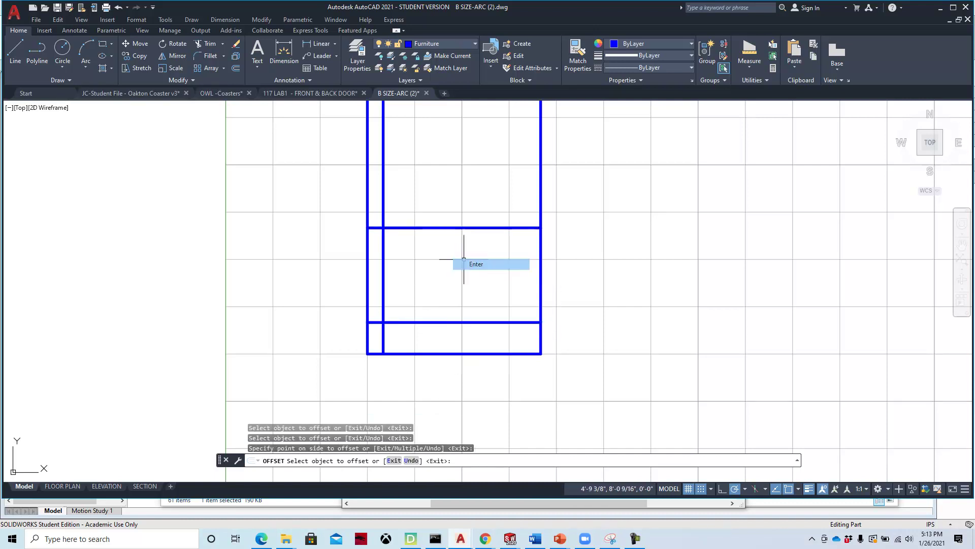
Step: Offset the panels' left vertical line 16" to the right to mark the right side of the lower left panel
{"action": "left_click", "coordinate": [463, 263]}
{"action": "right_click", "coordinate": [464, 263]}
{"action": "left_click", "coordinate": [474, 265]}
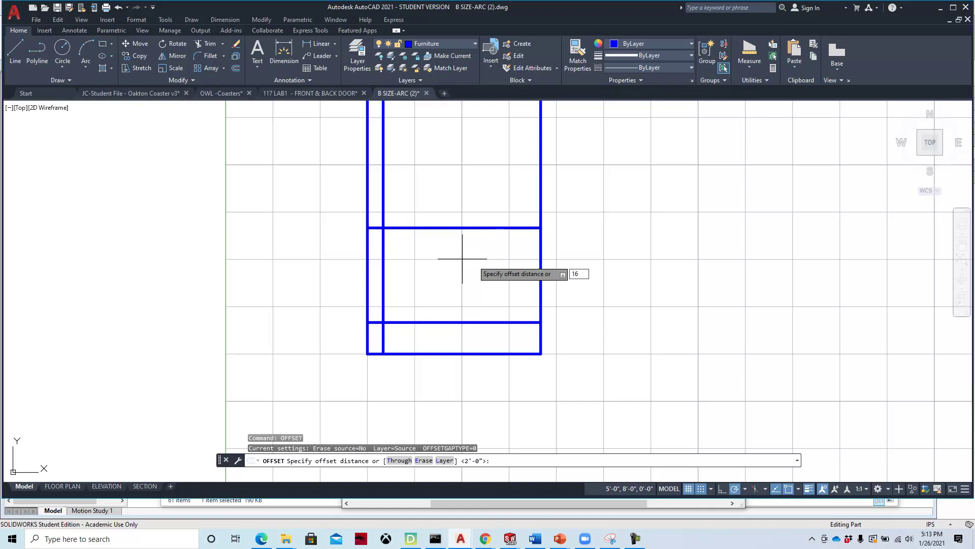
{"action": "key", "text": "Return"}
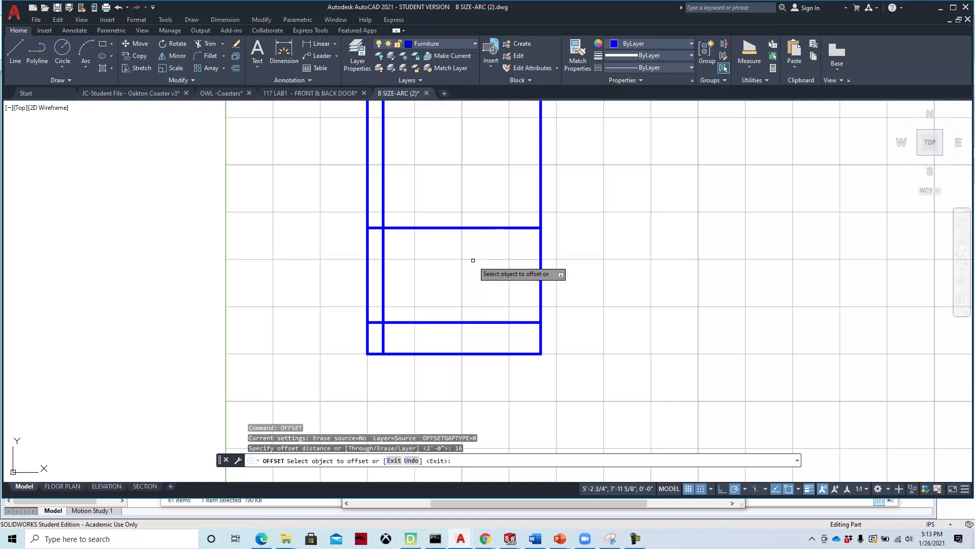
{"action": "left_click", "coordinate": [384, 286]}
{"action": "left_click", "coordinate": [438, 282]}
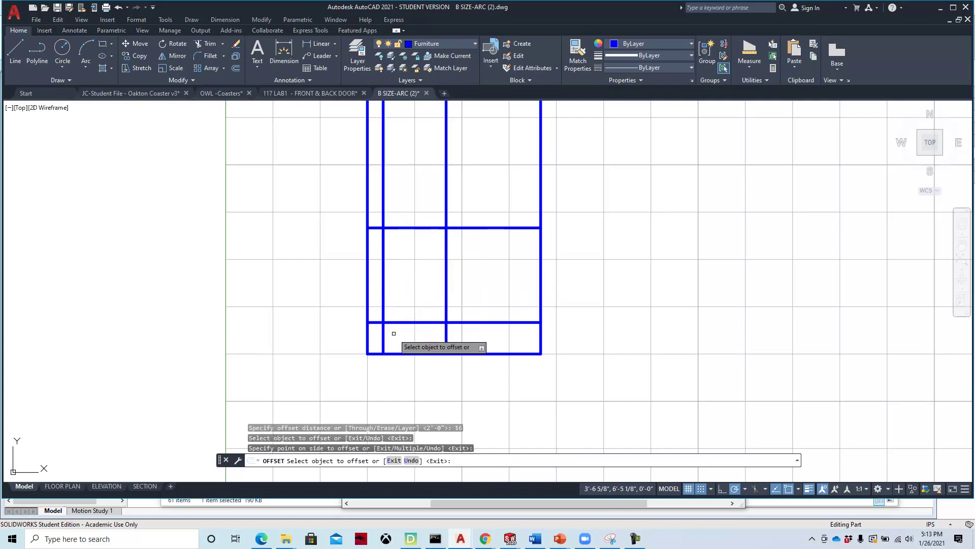
{"action": "key", "text": "Escape"}
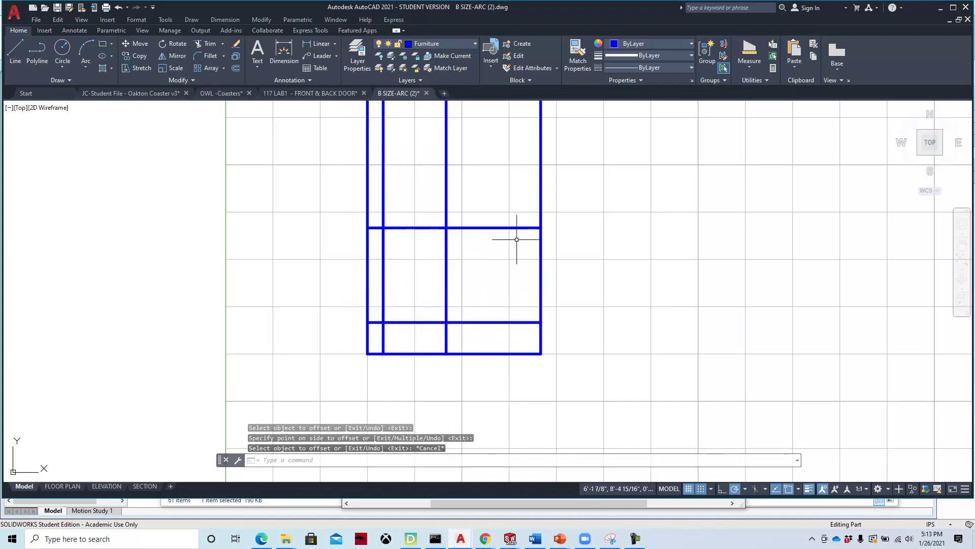
Step: Trim the lower left panel's right vertical line above and below the panel, and its two horizontal lines beyond the panel's right side
{"action": "scroll", "coordinate": [356, 198], "scroll_direction": "down", "scroll_amount": 2}
{"action": "mouse_move", "coordinate": [398, 212]}
{"action": "middle_mouse_down"}
{"action": "mouse_move", "coordinate": [405, 245]}
{"action": "mouse_move", "coordinate": [375, 325]}
{"action": "mouse_move", "coordinate": [380, 315]}
{"action": "middle_mouse_up"}
{"action": "scroll", "coordinate": [398, 283], "scroll_direction": "up", "scroll_amount": 2}
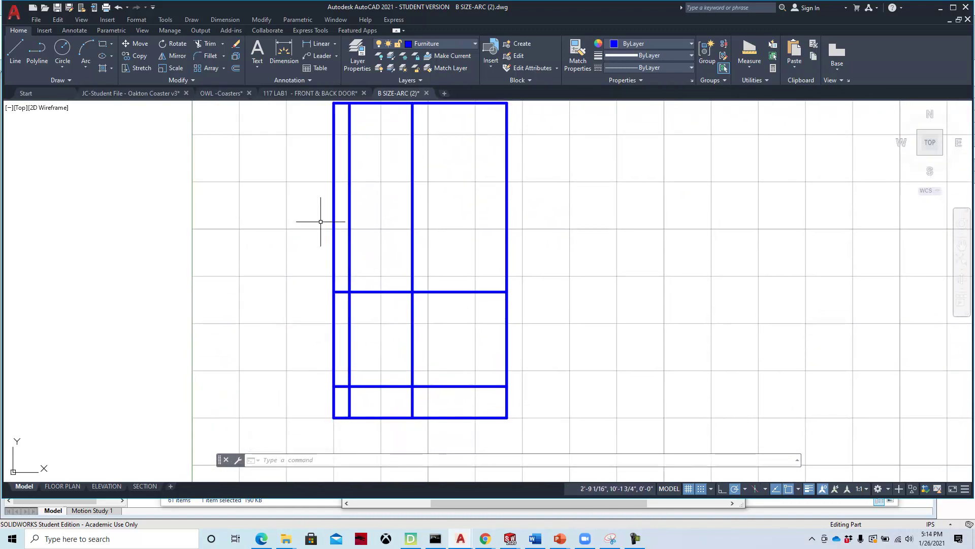
{"action": "left_click", "coordinate": [210, 46]}
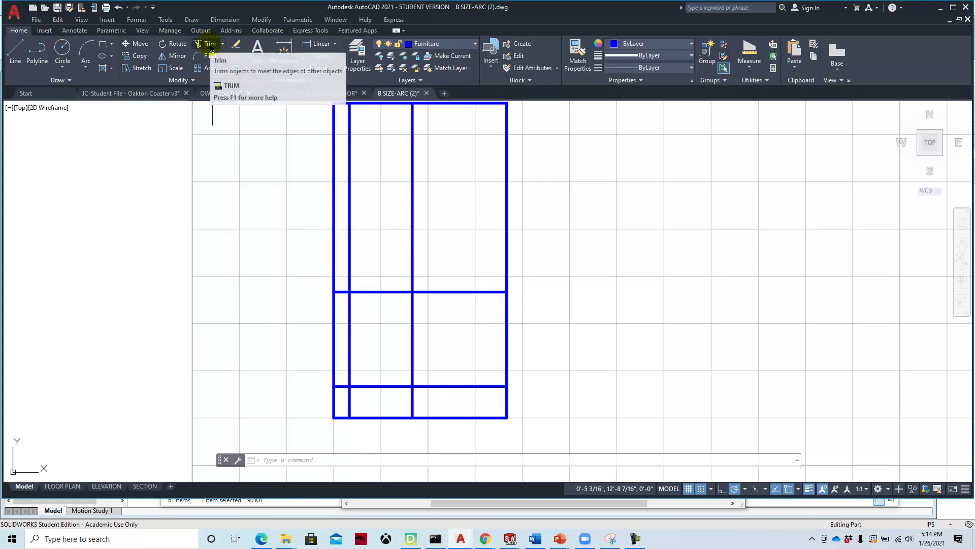
{"action": "left_click", "coordinate": [205, 47]}
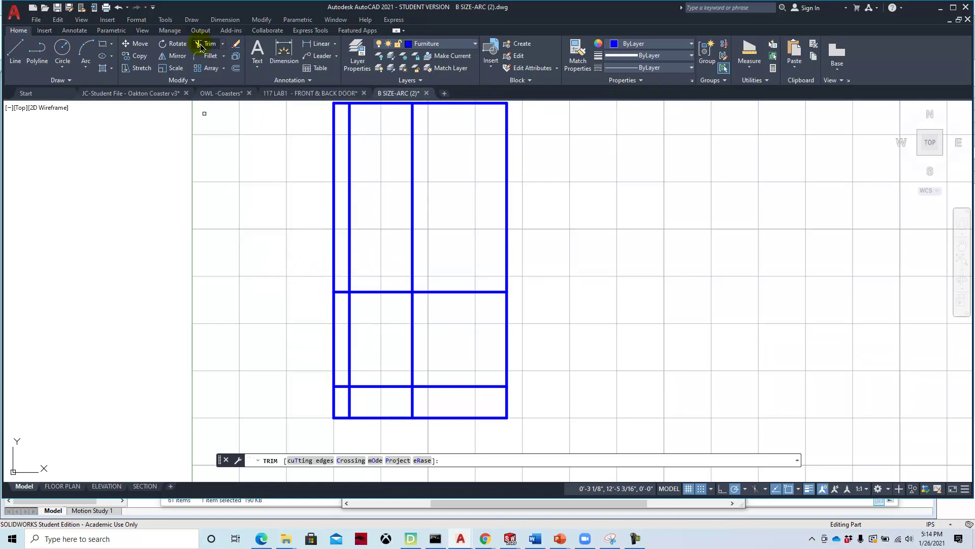
{"action": "left_click", "coordinate": [251, 241]}
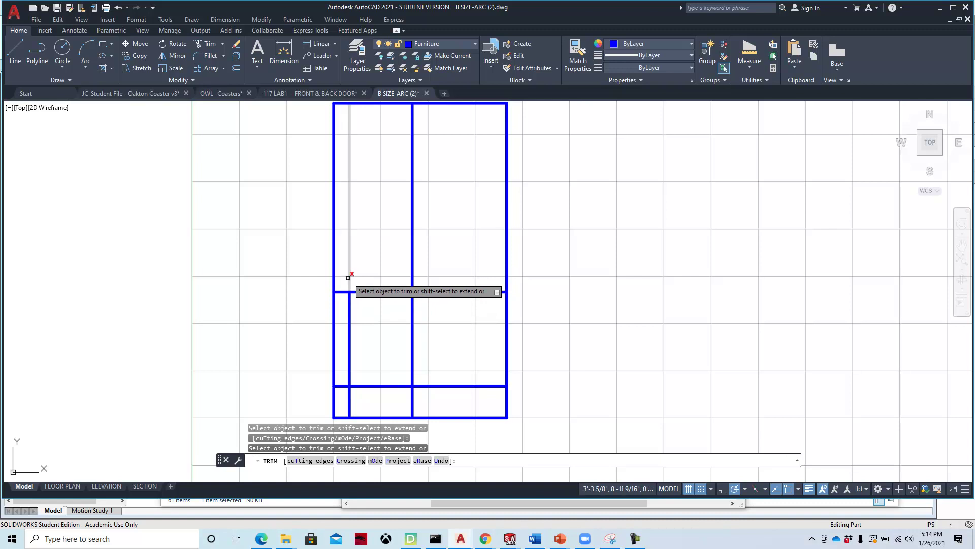
{"action": "left_click", "coordinate": [414, 268]}
{"action": "left_click", "coordinate": [451, 291]}
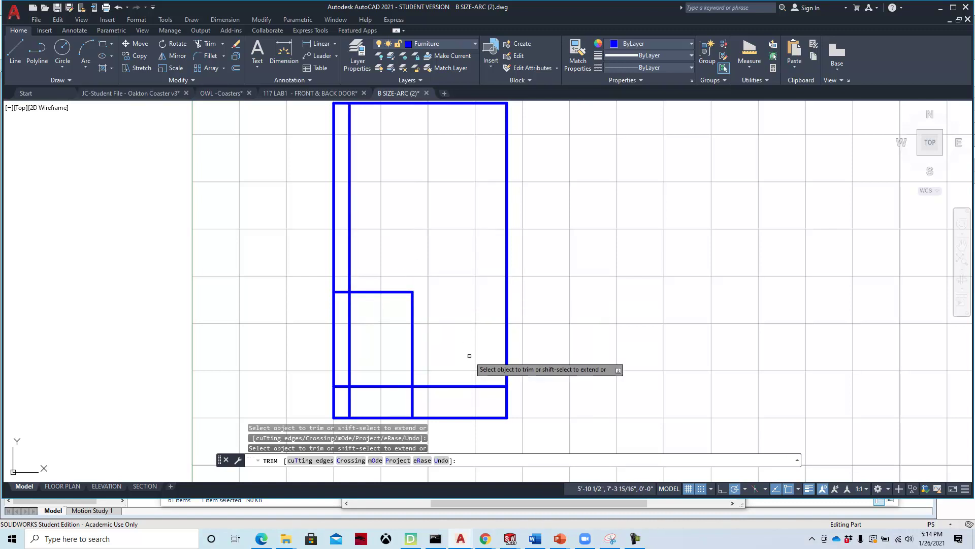
{"action": "left_click", "coordinate": [456, 388]}
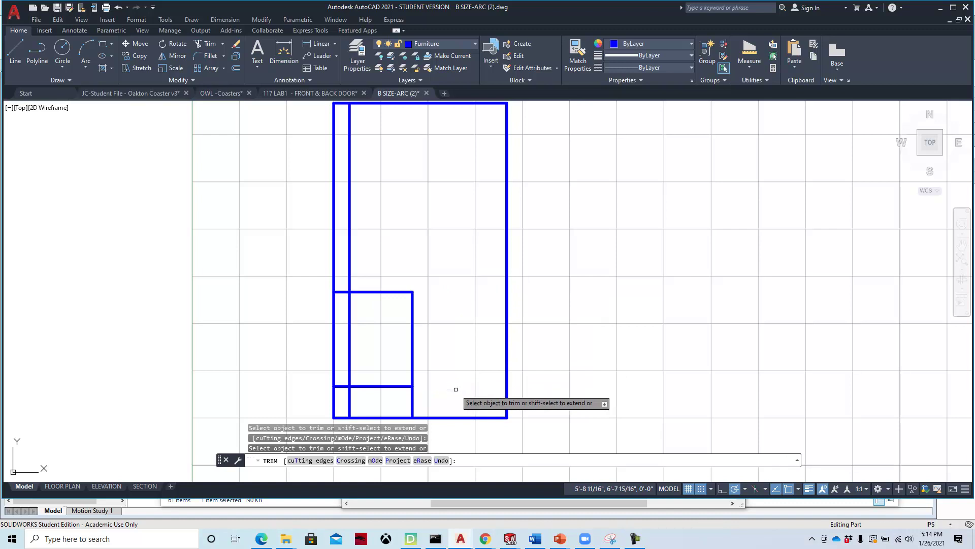
{"action": "left_click", "coordinate": [412, 402]}
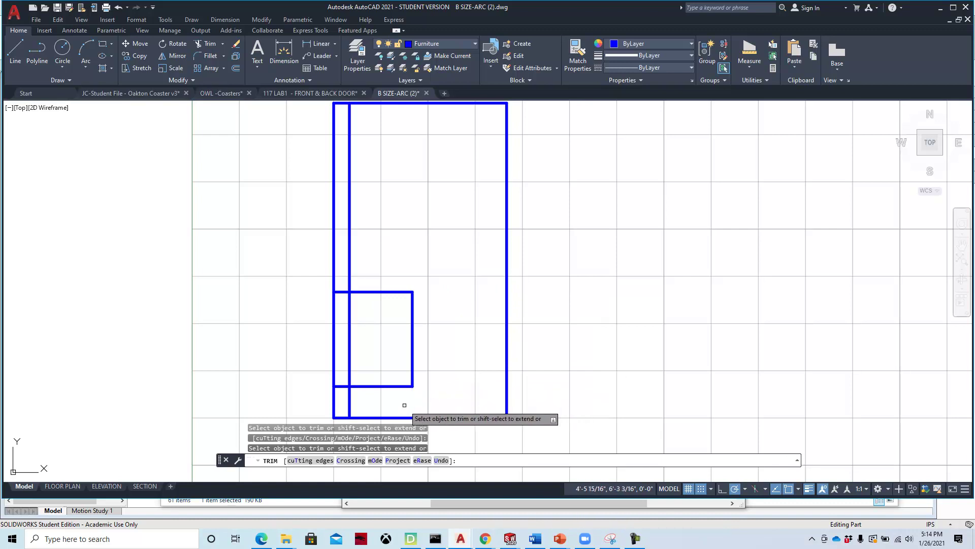
Step: Trim the left vertical line above and below the lower left panel, and the horizontal lines between the panel and the door's left edge
{"action": "left_click", "coordinate": [350, 404]}
{"action": "left_click", "coordinate": [342, 387]}
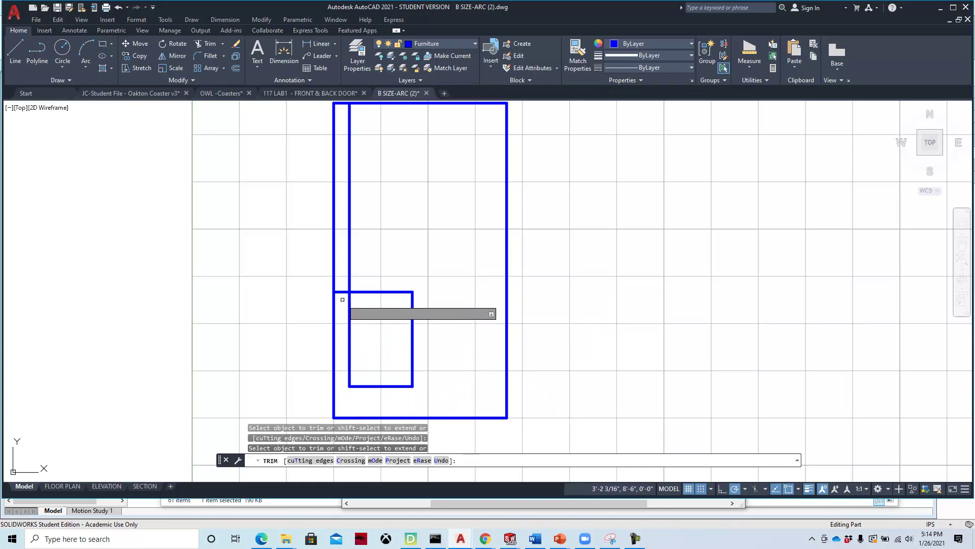
{"action": "left_click", "coordinate": [340, 291]}
{"action": "left_click", "coordinate": [348, 274]}
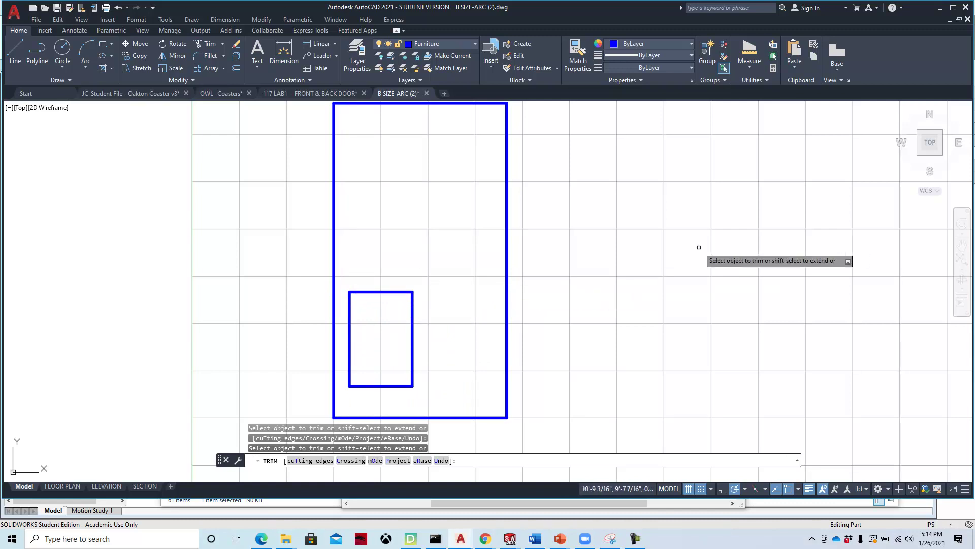
{"action": "key", "text": "Escape"}
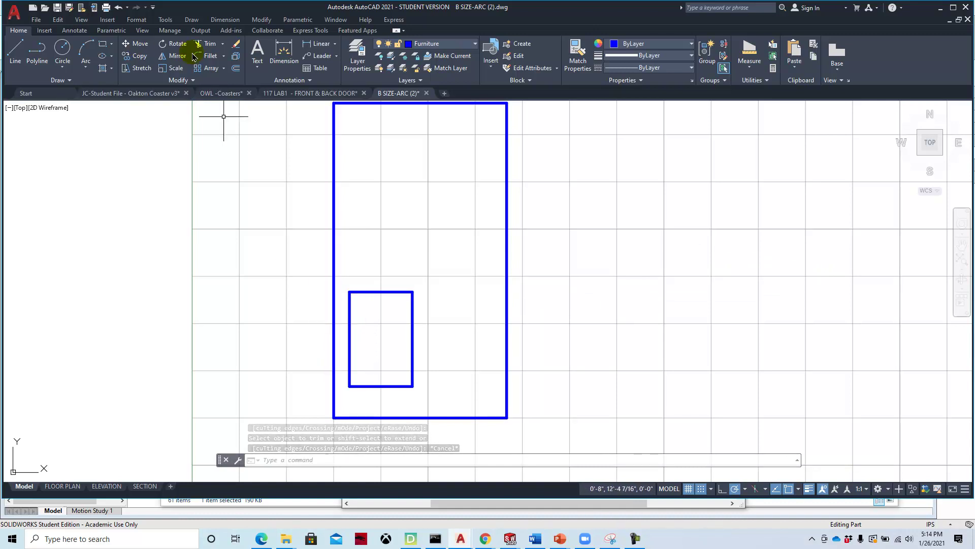
Step: Offset all four sides of the lower left panel 2" inward
{"action": "left_click", "coordinate": [235, 68]}
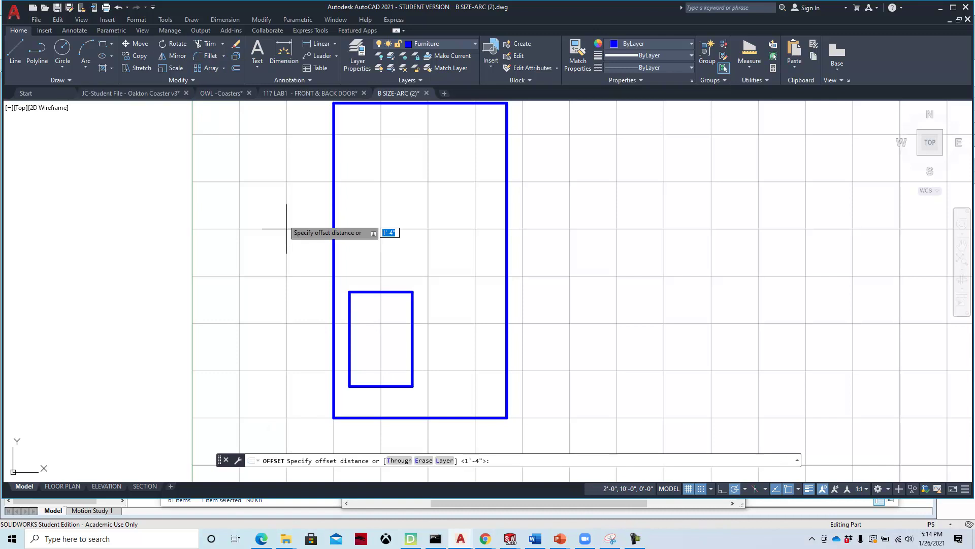
{"action": "key", "text": "Return"}
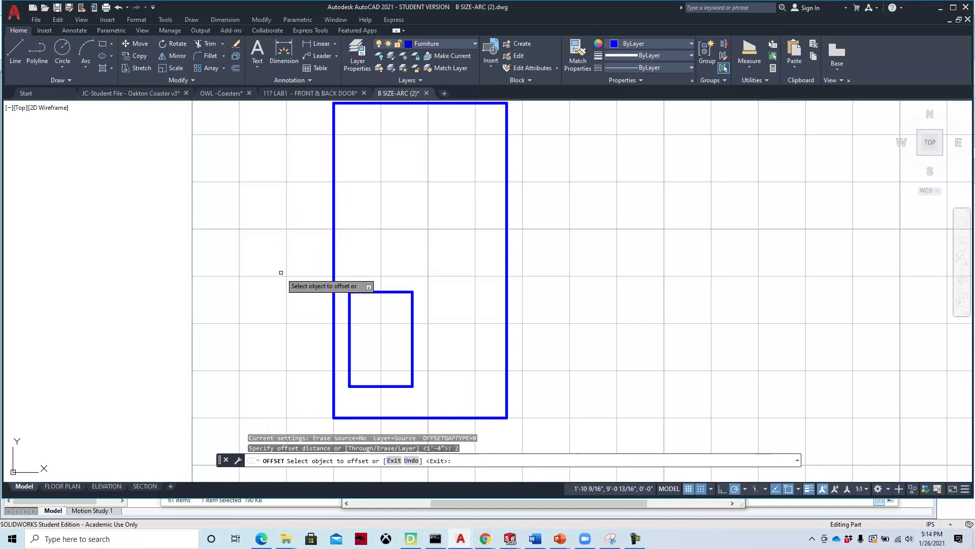
{"action": "left_click", "coordinate": [347, 321]}
{"action": "left_click", "coordinate": [353, 320]}
{"action": "left_click", "coordinate": [413, 332]}
{"action": "left_click", "coordinate": [380, 343]}
{"action": "left_click", "coordinate": [380, 292]}
{"action": "left_click", "coordinate": [381, 325]}
{"action": "left_click", "coordinate": [381, 384]}
{"action": "left_click", "coordinate": [381, 351]}
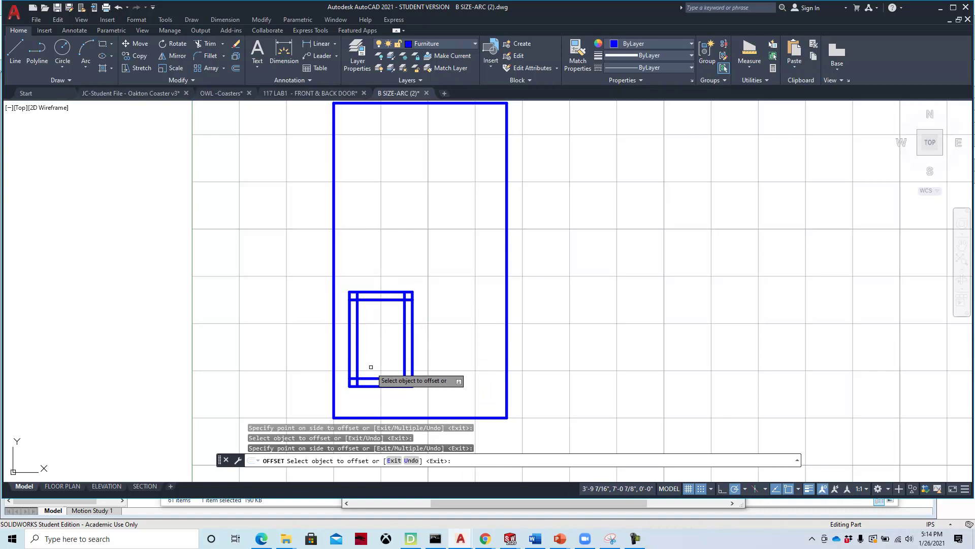
Step: Trim the overlapping line ends at all four corners to leave a clean inner rectangle in the lower left panel
{"action": "scroll", "coordinate": [381, 365], "scroll_direction": "up", "scroll_amount": 4}
{"action": "middle_click_drag", "start_coordinate": [381, 366], "coordinate": [361, 304]}
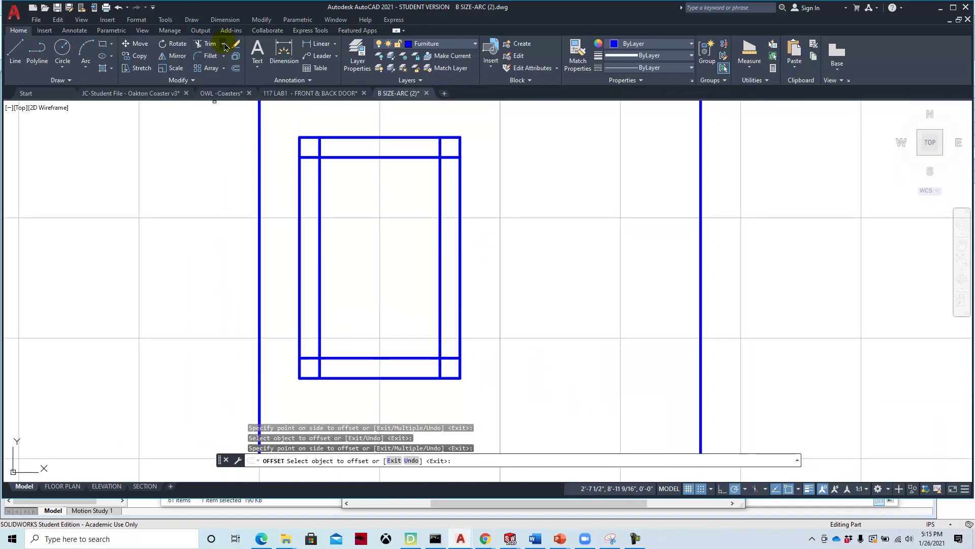
{"action": "left_click", "coordinate": [209, 45]}
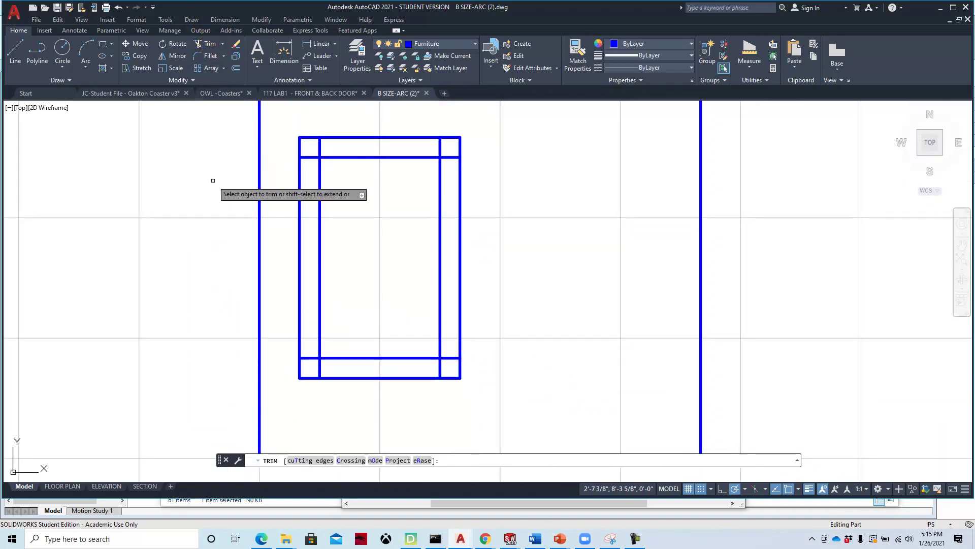
{"action": "left_click", "coordinate": [213, 181]}
{"action": "left_click", "coordinate": [310, 157]}
{"action": "left_click", "coordinate": [321, 143]}
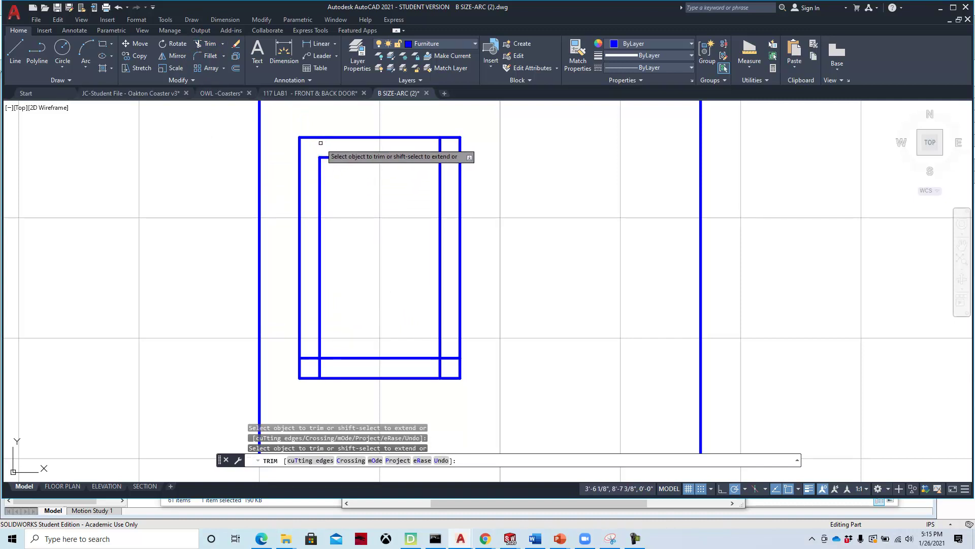
{"action": "left_click", "coordinate": [441, 148]}
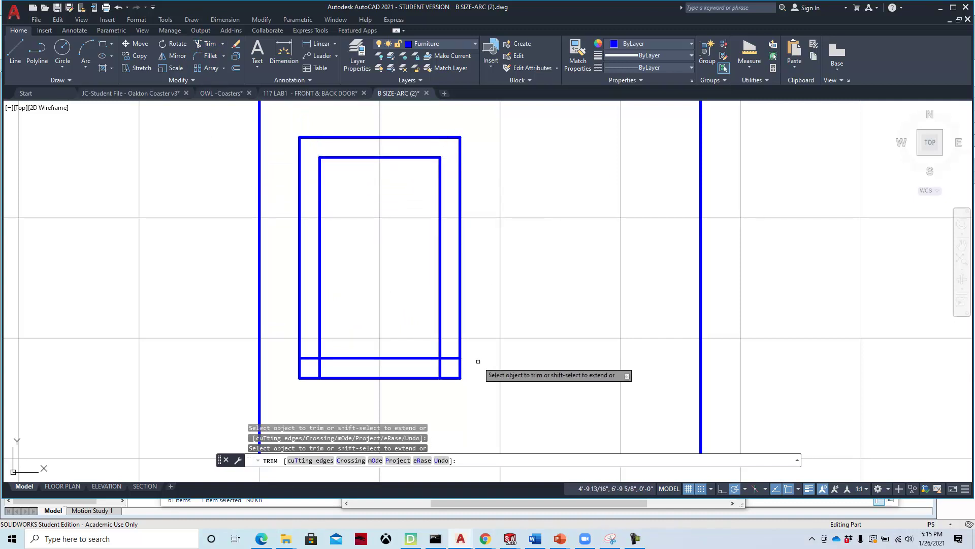
{"action": "left_click", "coordinate": [451, 358]}
{"action": "left_click", "coordinate": [440, 366]}
{"action": "left_click", "coordinate": [320, 367]}
{"action": "left_click", "coordinate": [311, 359]}
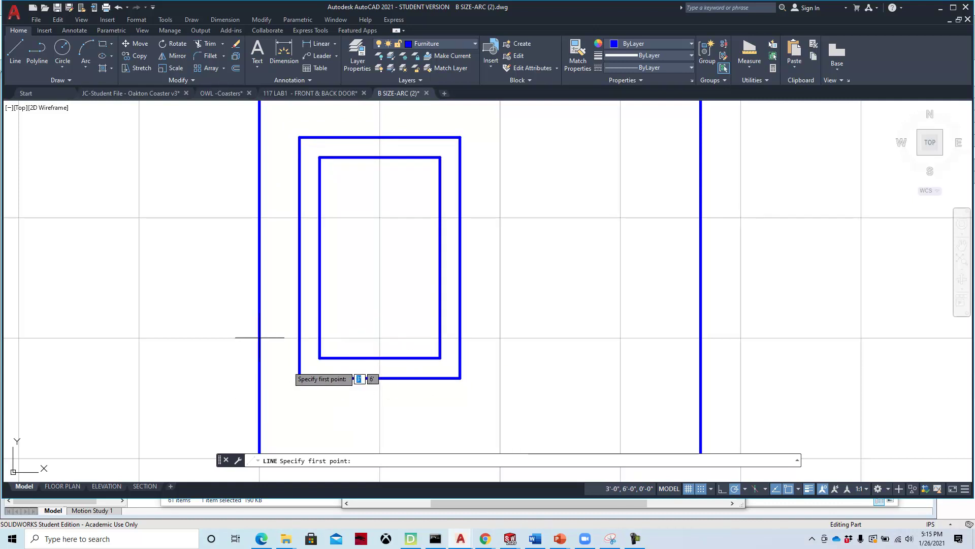
Step: Turn grid snap off and draw a diagonal line joining the inner and outer top-left corners of the lower left panel
{"action": "left_click", "coordinate": [702, 489]}
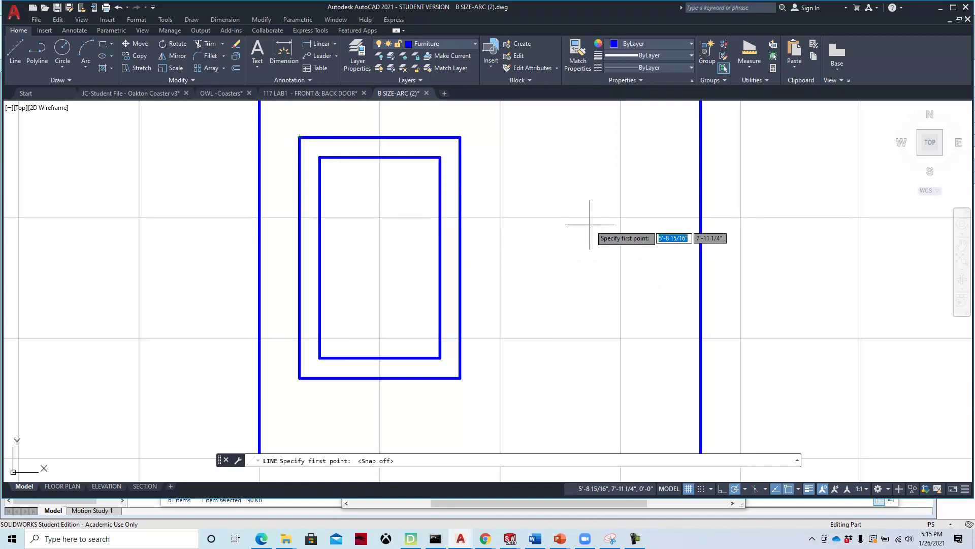
{"action": "left_click", "coordinate": [320, 157]}
{"action": "left_click", "coordinate": [299, 137]}
{"action": "right_click", "coordinate": [321, 125]}
{"action": "left_click", "coordinate": [345, 132]}
Step: Draw a diagonal line joining the inner and outer top-right corners of the lower left panel
{"action": "right_click", "coordinate": [530, 142]}
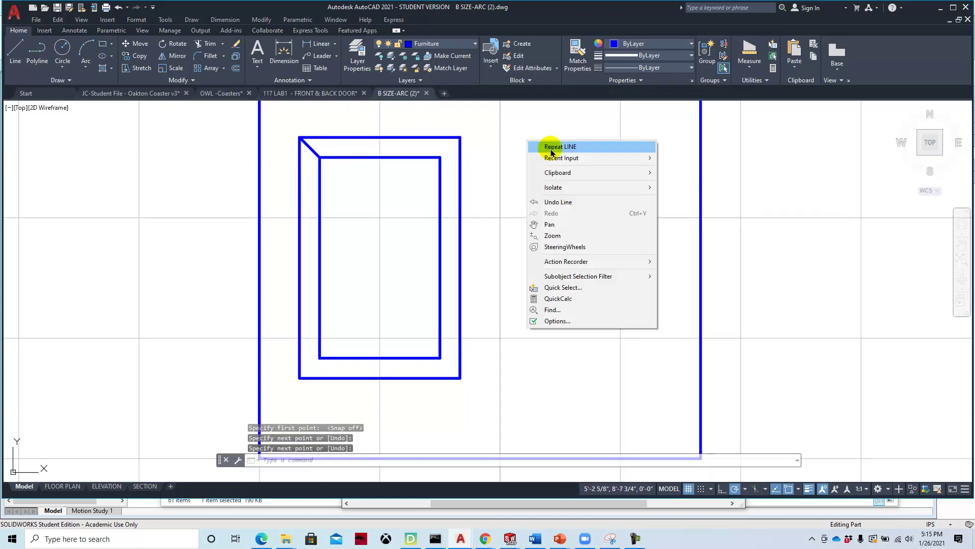
{"action": "left_click", "coordinate": [546, 146]}
{"action": "left_click", "coordinate": [441, 158]}
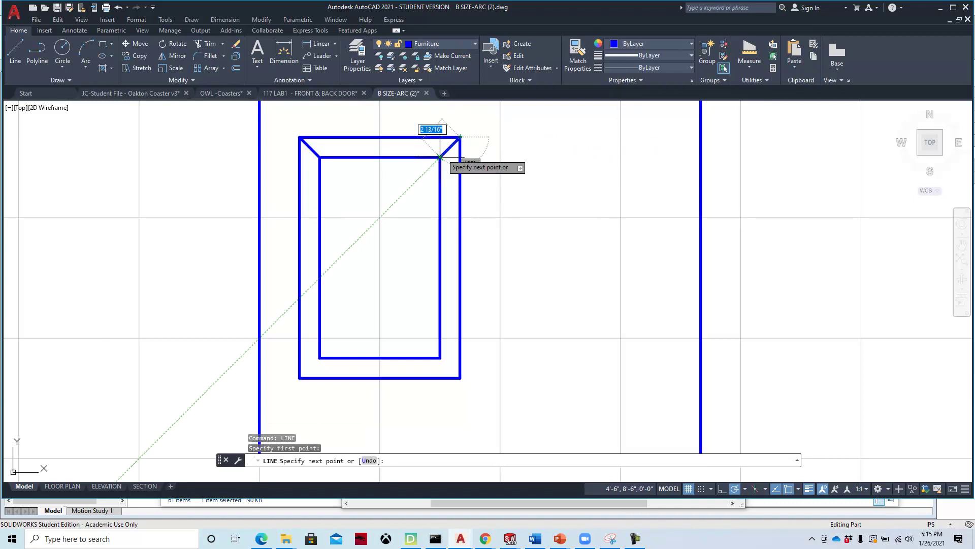
{"action": "left_click", "coordinate": [460, 138]}
{"action": "right_click", "coordinate": [450, 169]}
{"action": "left_click", "coordinate": [470, 175]}
Step: Draw a diagonal line joining the inner and outer bottom-right corners of the lower left panel
{"action": "right_click", "coordinate": [515, 176]}
{"action": "left_click", "coordinate": [514, 174]}
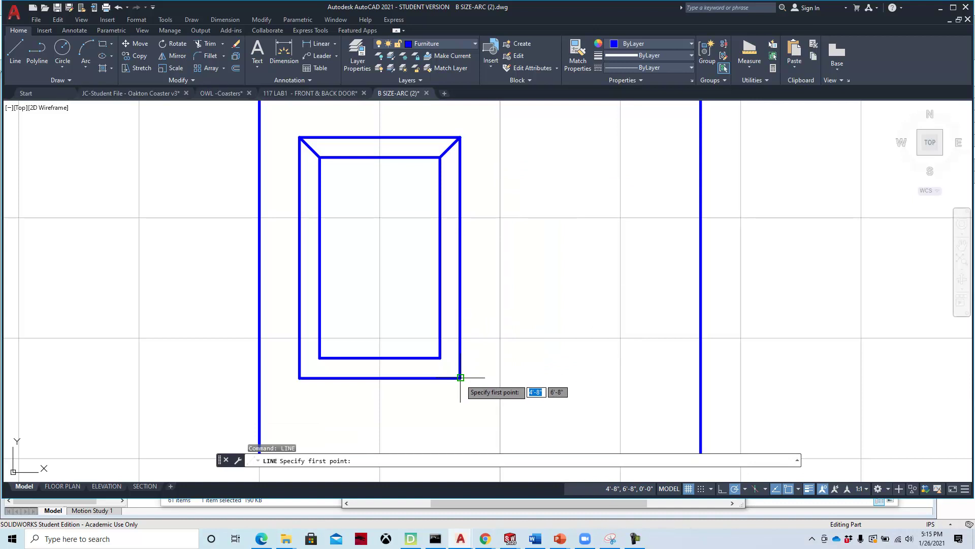
{"action": "left_click", "coordinate": [440, 357]}
{"action": "left_click", "coordinate": [461, 377]}
{"action": "right_click", "coordinate": [430, 339]}
{"action": "left_click", "coordinate": [452, 346]}
Step: Draw a diagonal line joining the inner and outer bottom-left corners of the lower left panel
{"action": "right_click", "coordinate": [400, 294]}
{"action": "left_click", "coordinate": [405, 300]}
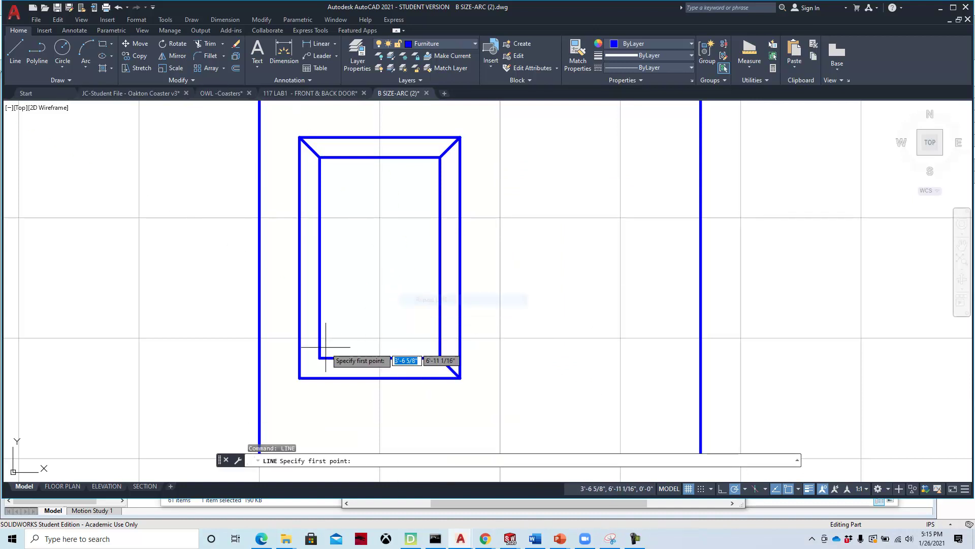
{"action": "left_click", "coordinate": [299, 378]}
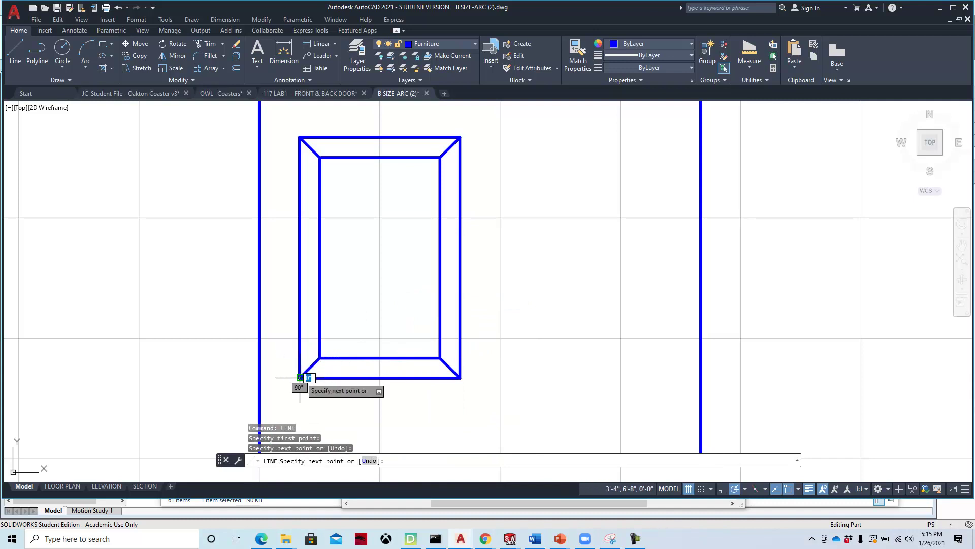
{"action": "right_click", "coordinate": [350, 331]}
{"action": "left_click", "coordinate": [374, 333]}
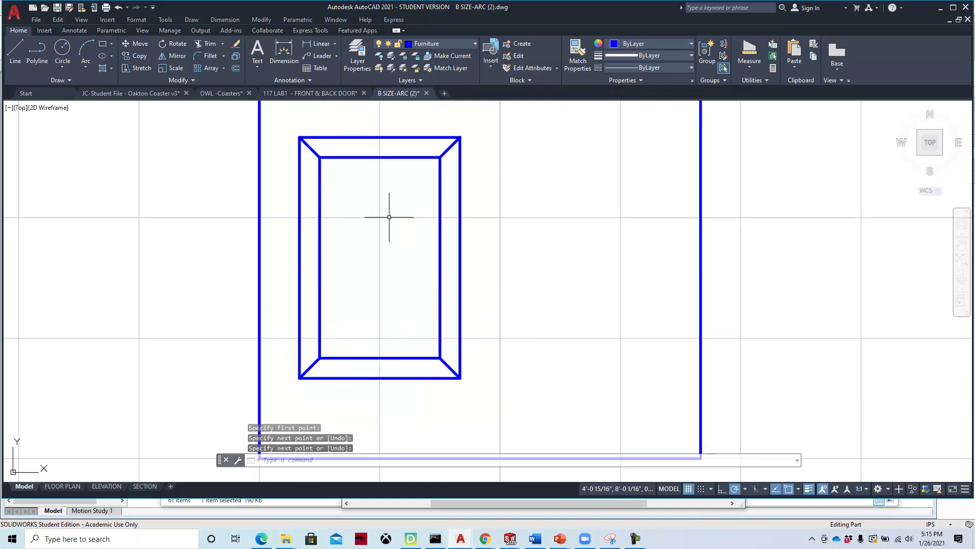
Step: Bring the Front Door PDF window over the drawing, check the spacing between the lower and middle panels, and move it aside
{"action": "scroll", "coordinate": [387, 213], "scroll_direction": "down", "scroll_amount": 2}
{"action": "middle_click_drag", "start_coordinate": [451, 227], "coordinate": [465, 221]}
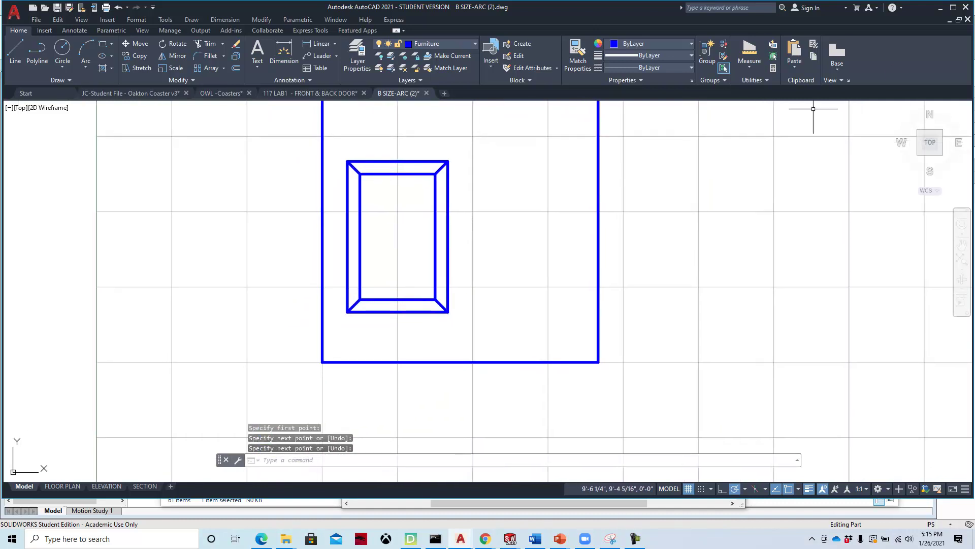
{"action": "left_click_drag", "start_coordinate": [974, 35], "coordinate": [700, 41]}
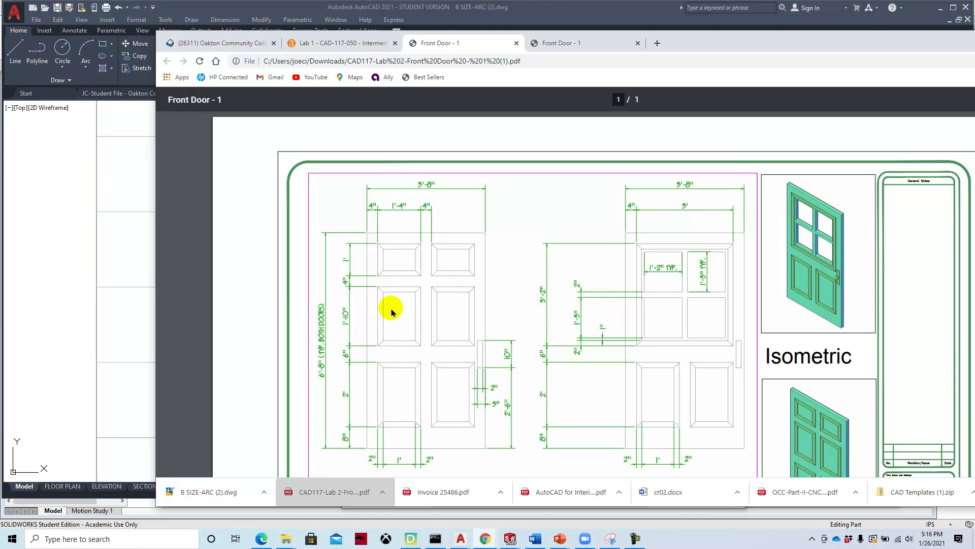
{"action": "left_click_drag", "start_coordinate": [691, 45], "coordinate": [974, 49]}
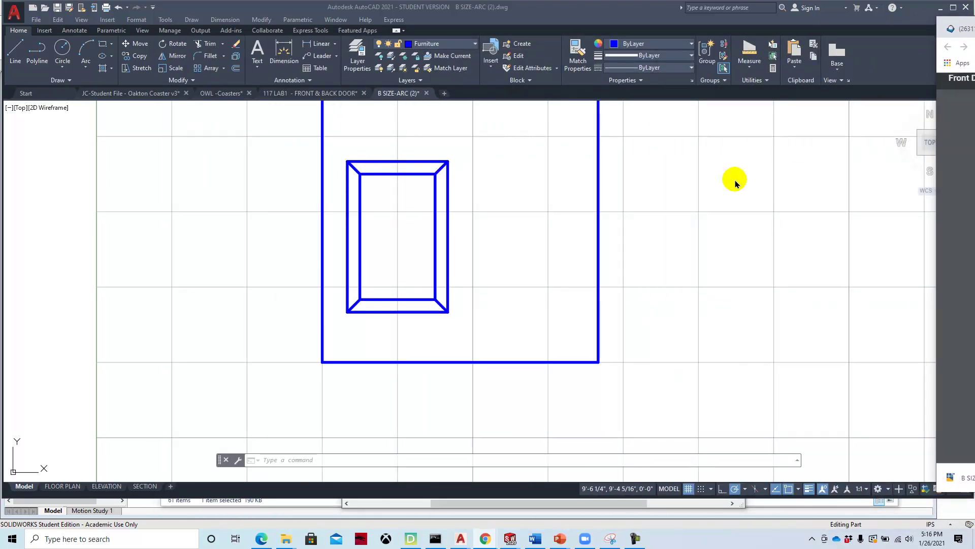
Step: Offset the lower left panel's outer top line 6" upward to mark the bottom of the middle panel
{"action": "scroll", "coordinate": [536, 246], "scroll_direction": "down", "scroll_amount": 2}
{"action": "middle_click_drag", "start_coordinate": [542, 273], "coordinate": [526, 315]}
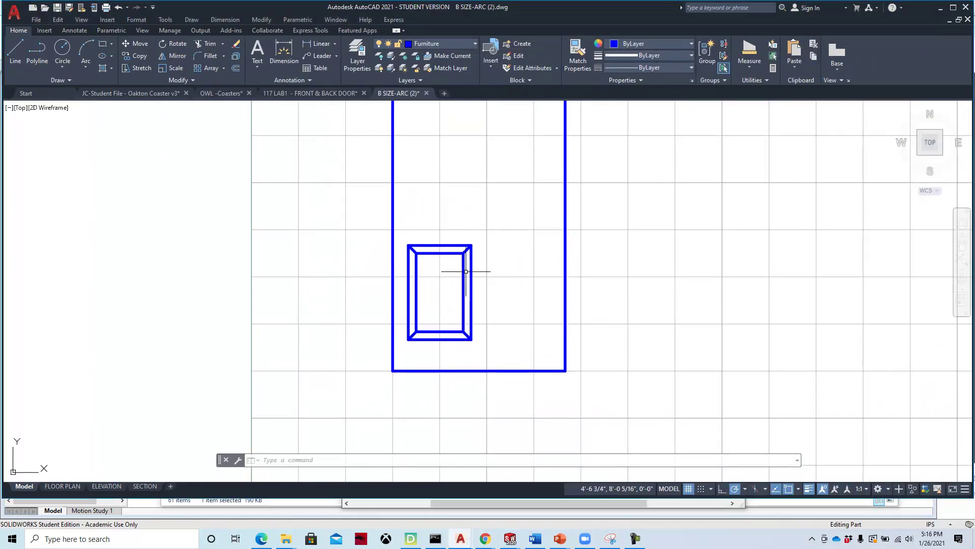
{"action": "left_click", "coordinate": [236, 68]}
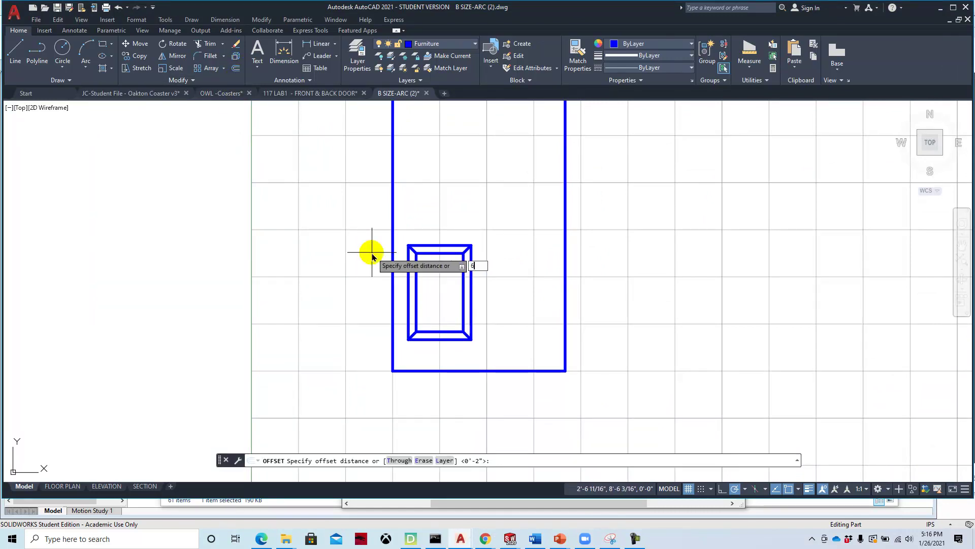
{"action": "type", "text": "6"}
{"action": "key", "text": "Return"}
{"action": "left_click", "coordinate": [440, 245]}
{"action": "left_click", "coordinate": [440, 204]}
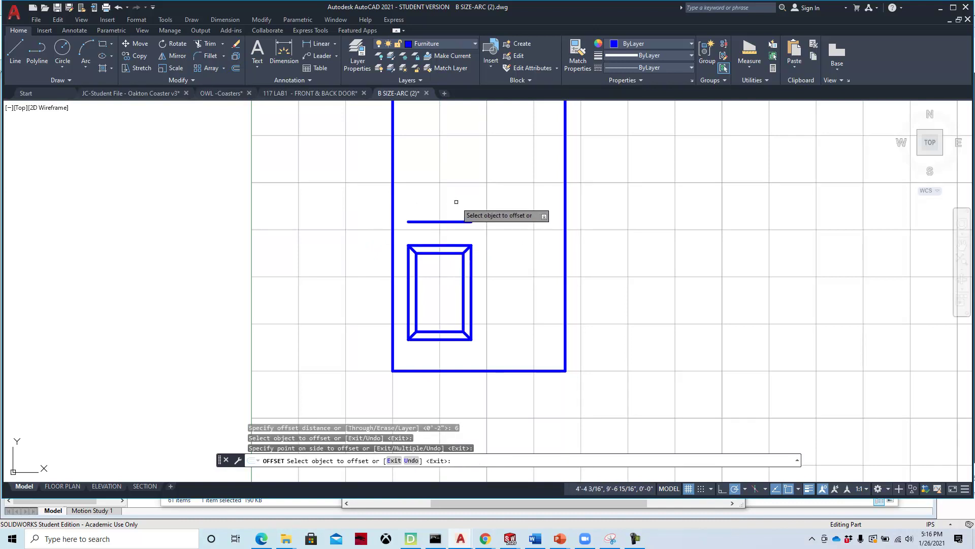
Step: Draw the middle panel's left side as a line 1'10" upward from the left end of the offset line
{"action": "key", "text": "Escape"}
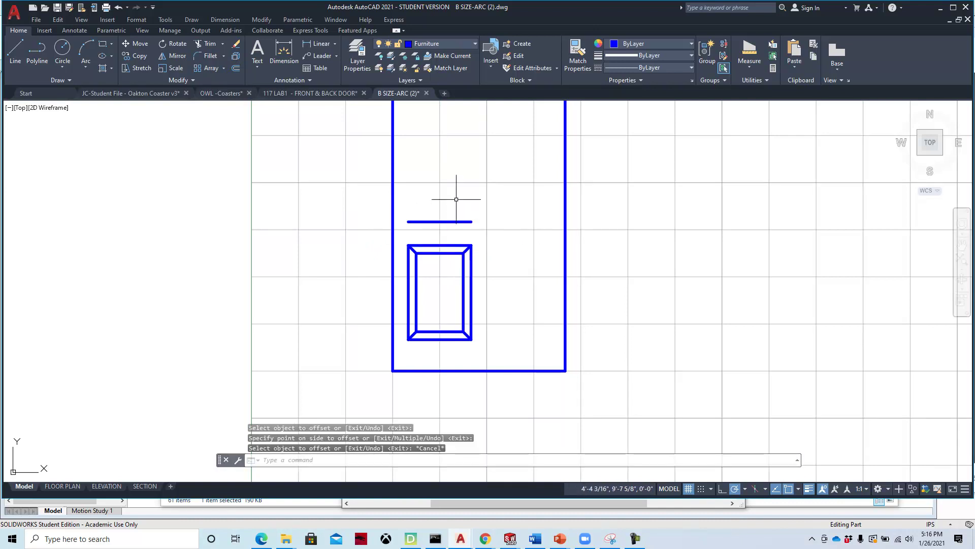
{"action": "left_click", "coordinate": [15, 52]}
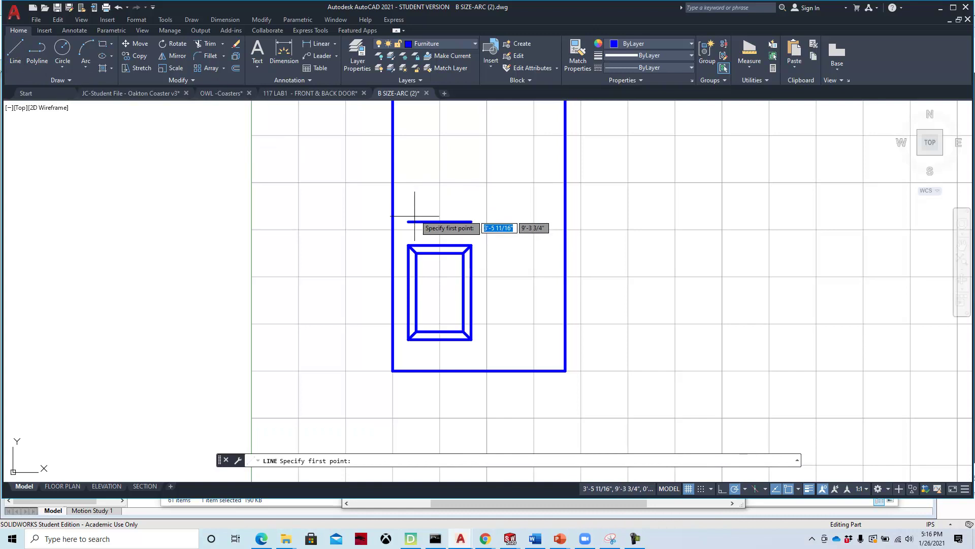
{"action": "left_click", "coordinate": [750, 462]}
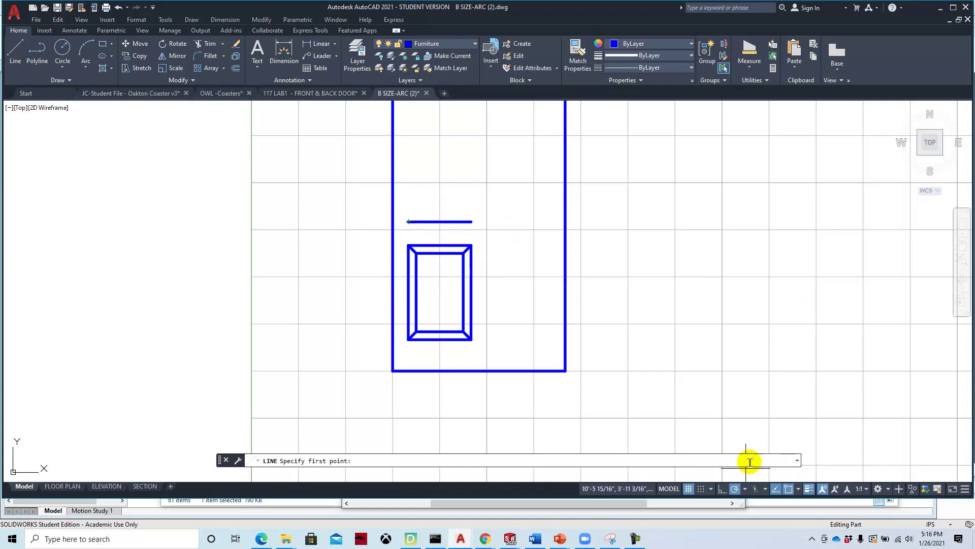
{"action": "left_click", "coordinate": [798, 489]}
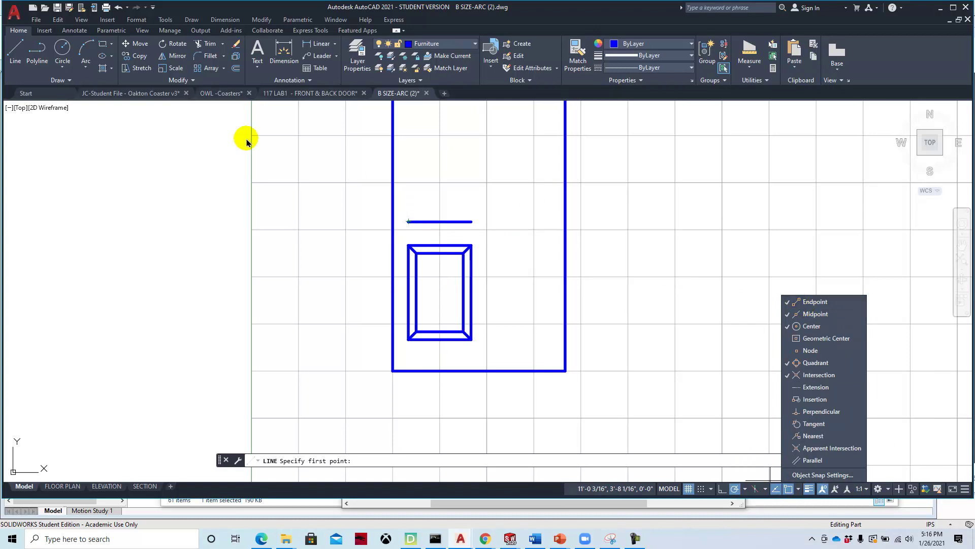
{"action": "left_click", "coordinate": [408, 222]}
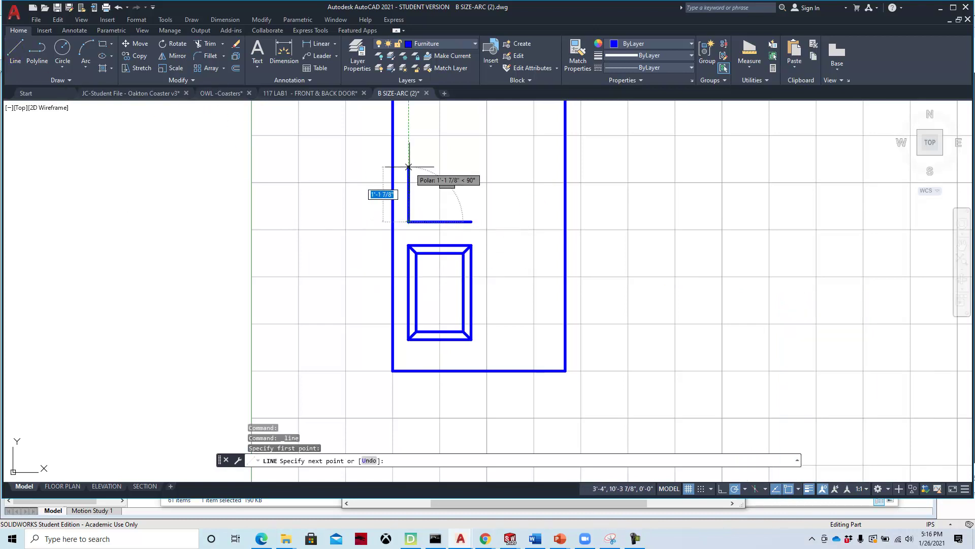
{"action": "type", "text": "1"}
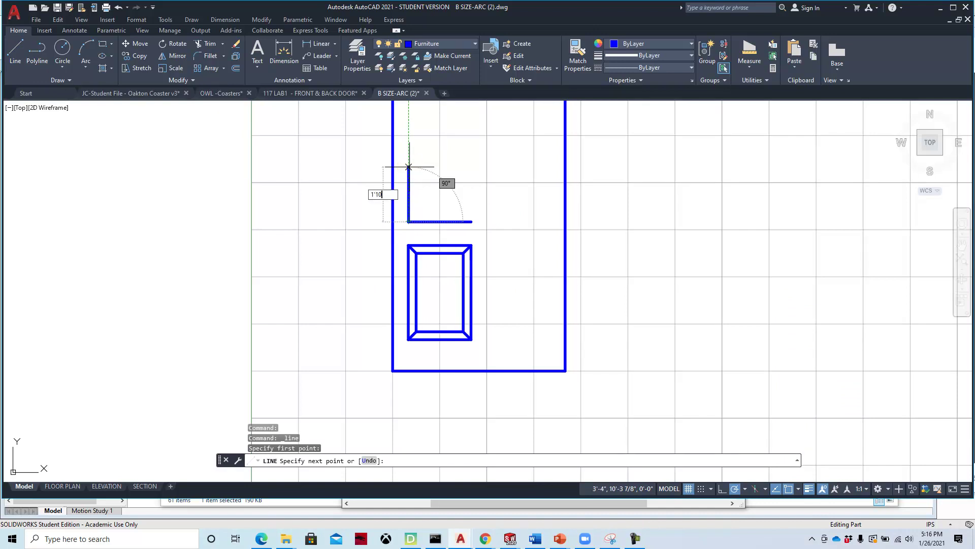
{"action": "type", "text": "'10"}
{"action": "key", "text": "Return"}
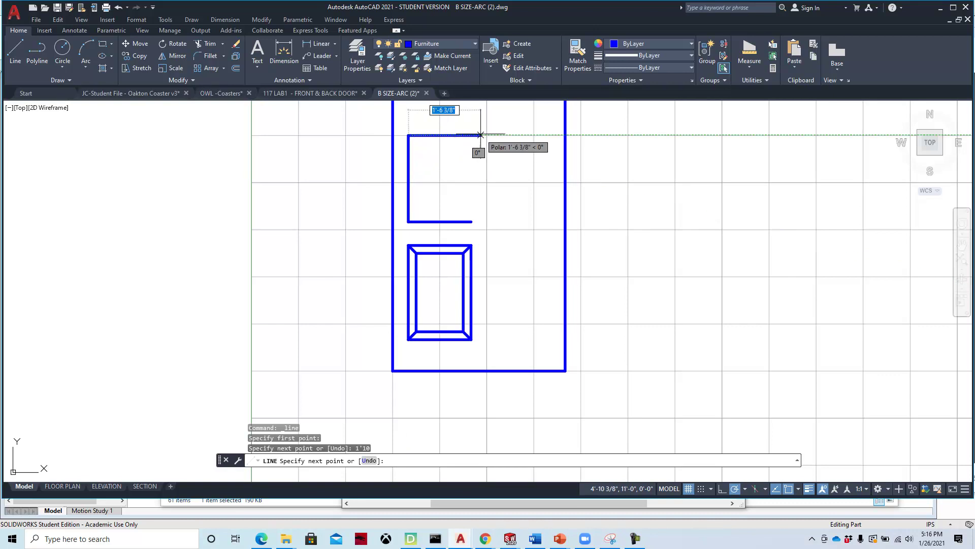
Step: Continue with a 16" top edge to the right, and close the middle panel down to the bottom line's right end
{"action": "type", "text": "16"}
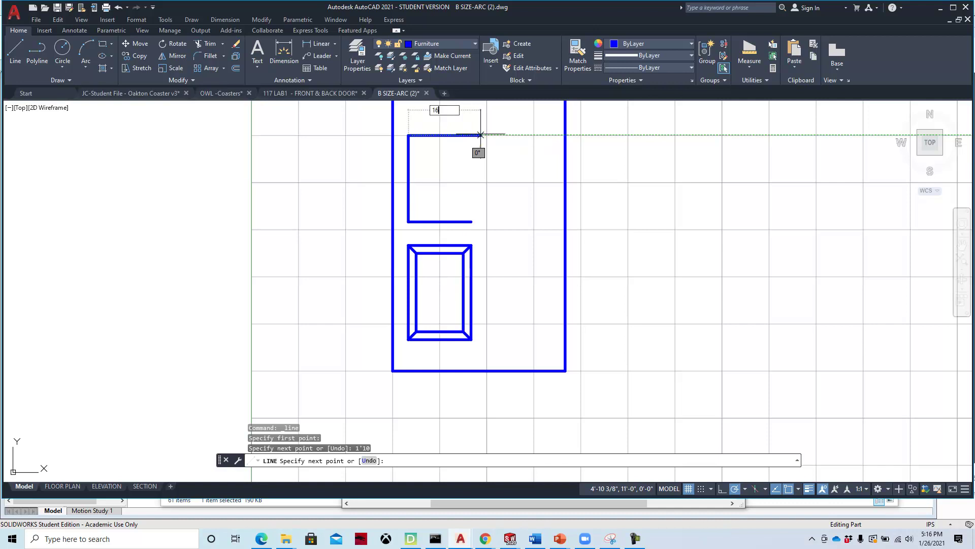
{"action": "key", "text": "Return"}
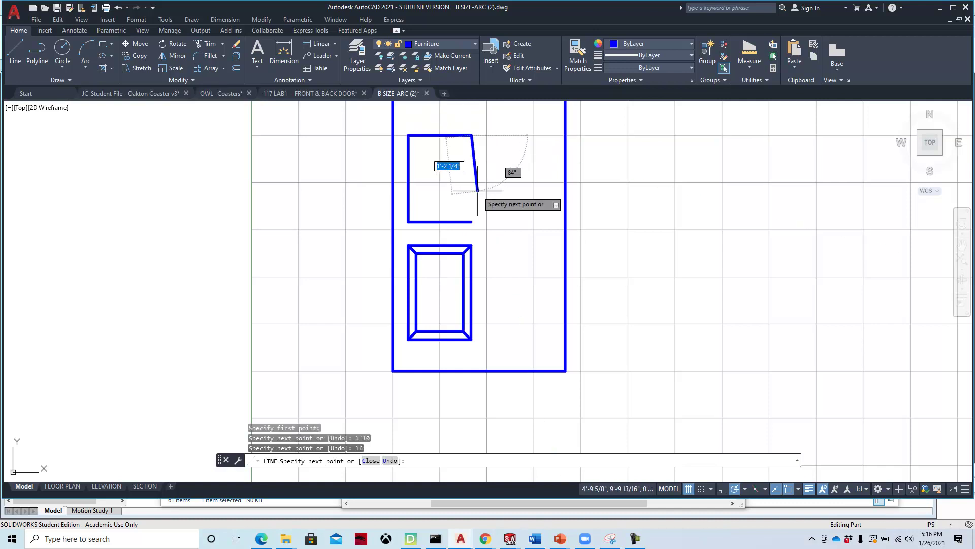
{"action": "left_click", "coordinate": [472, 221]}
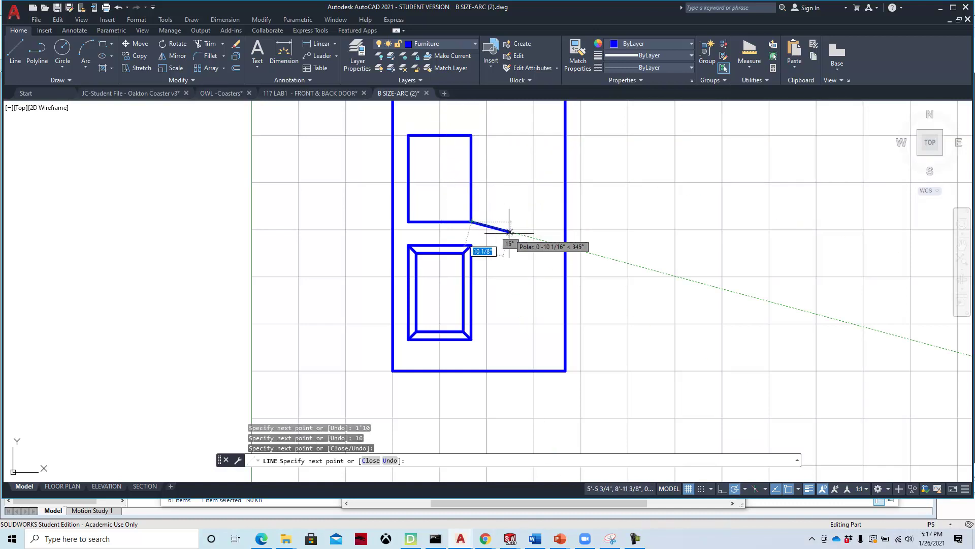
{"action": "right_click", "coordinate": [510, 233]}
{"action": "left_click", "coordinate": [533, 240]}
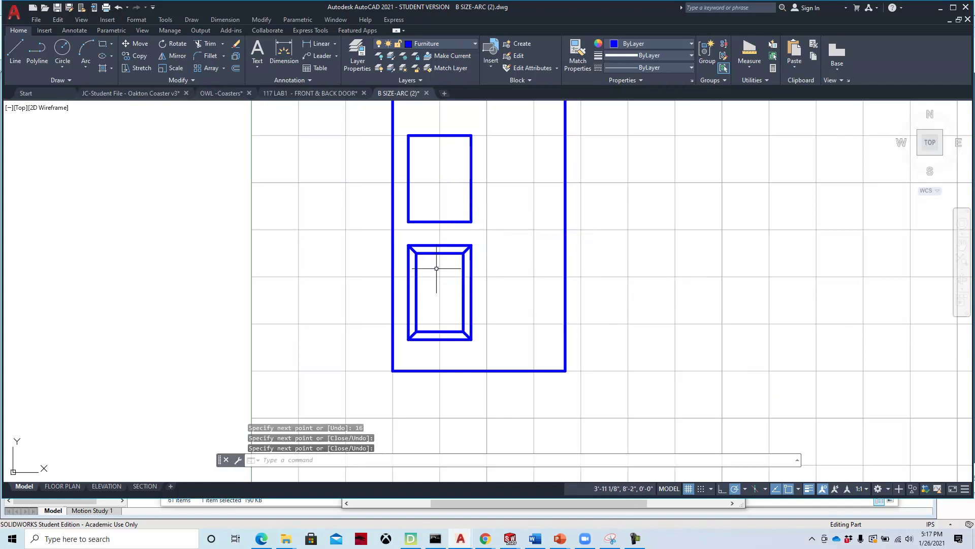
Step: Offset all four sides of the middle panel 2" inward
{"action": "left_click", "coordinate": [236, 68]}
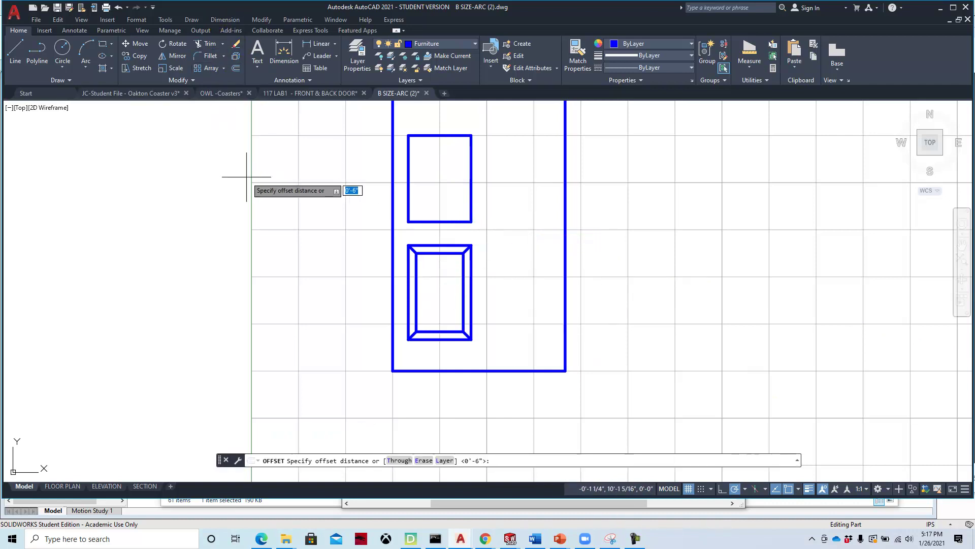
{"action": "key", "text": "Return"}
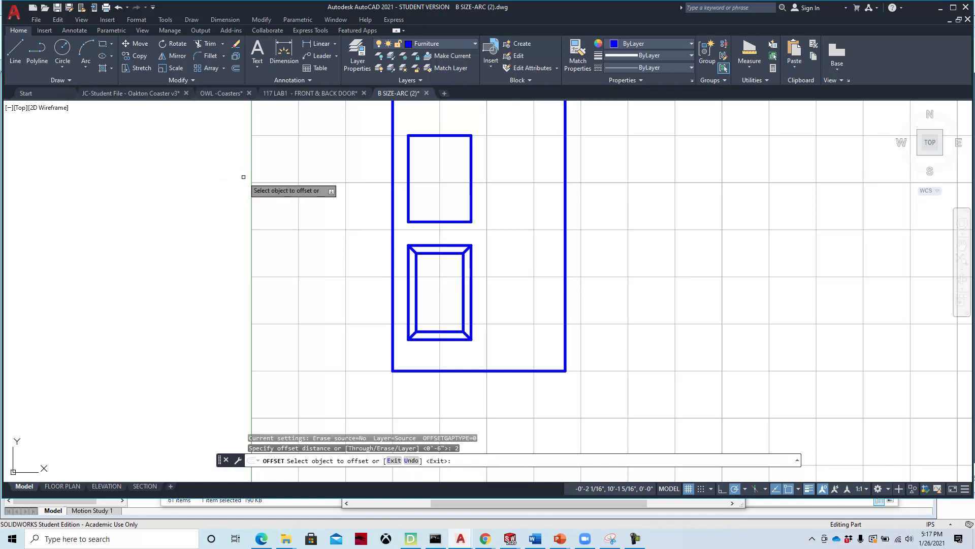
{"action": "left_click", "coordinate": [408, 196]}
{"action": "left_click", "coordinate": [430, 189]}
{"action": "left_click", "coordinate": [469, 181]}
{"action": "left_click", "coordinate": [447, 189]}
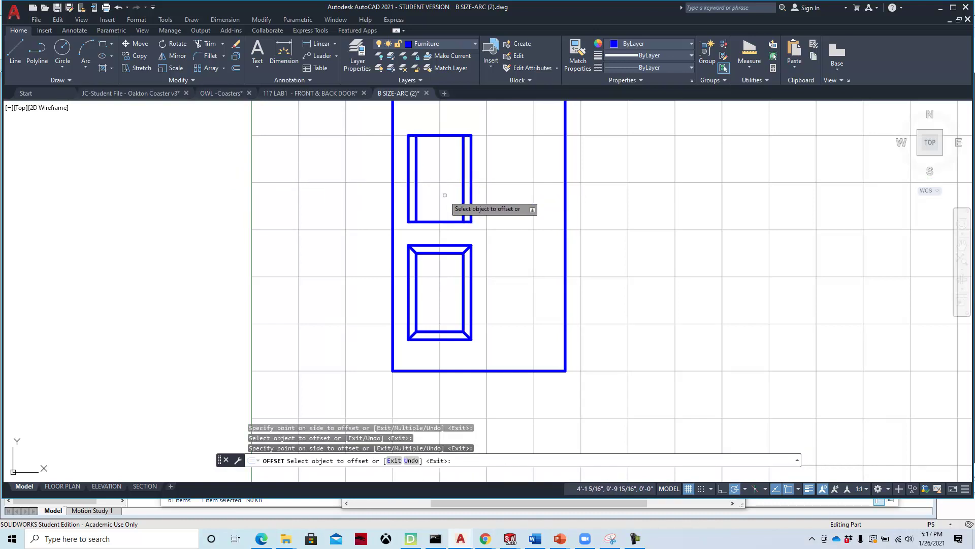
{"action": "left_click", "coordinate": [443, 221]}
{"action": "left_click", "coordinate": [445, 199]}
{"action": "left_click", "coordinate": [440, 135]}
{"action": "left_click", "coordinate": [451, 161]}
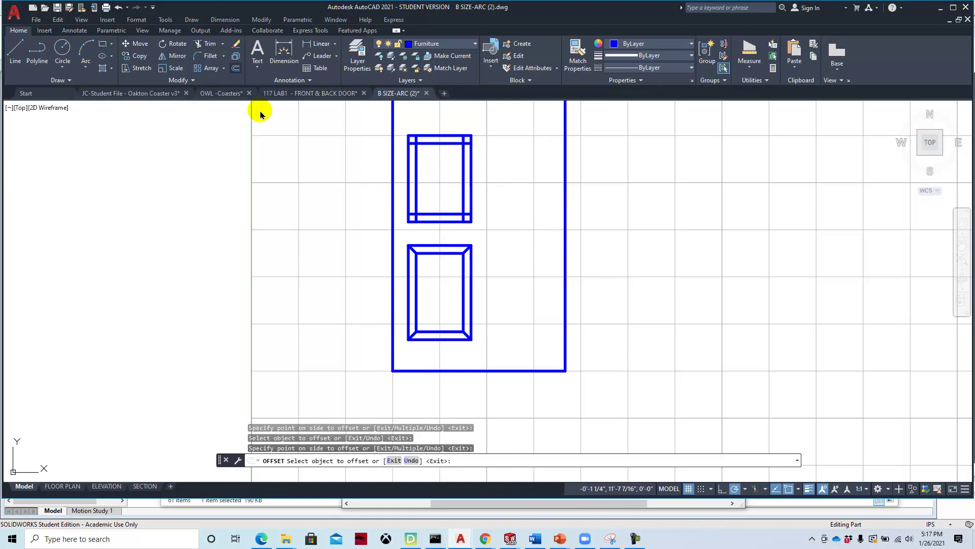
{"action": "key", "text": "Return"}
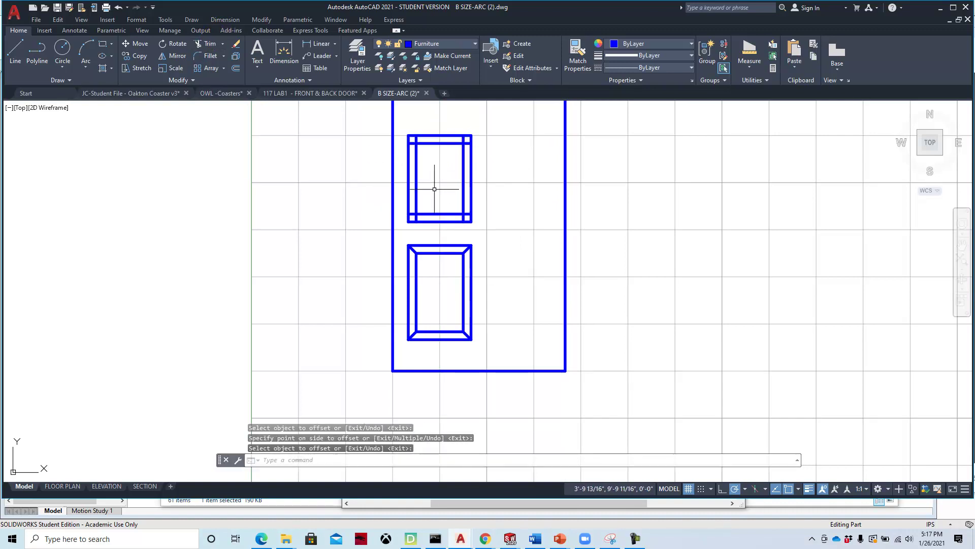
Step: Trim the overlapping ends of the offset lines at the middle panel's two top corners
{"action": "scroll", "coordinate": [419, 133], "scroll_direction": "up", "scroll_amount": 8}
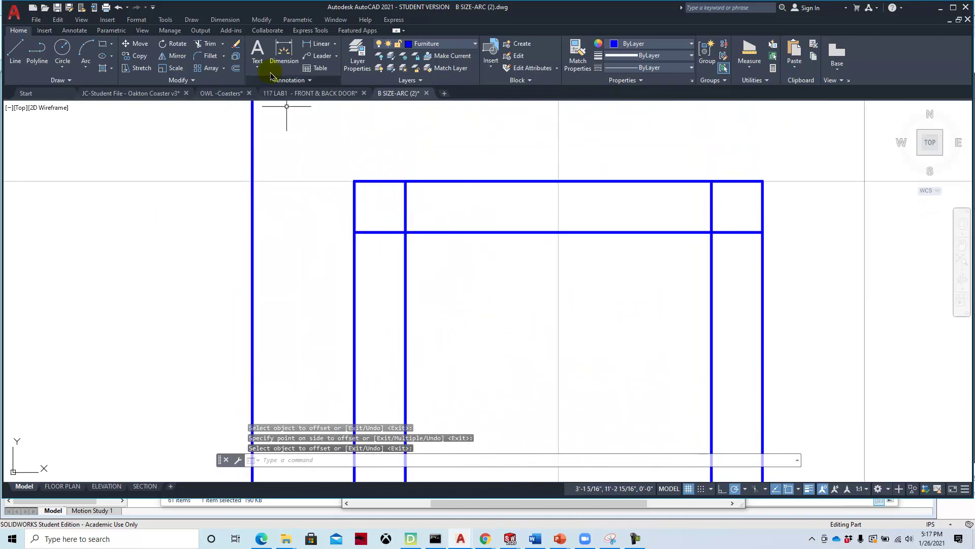
{"action": "left_click", "coordinate": [199, 44]}
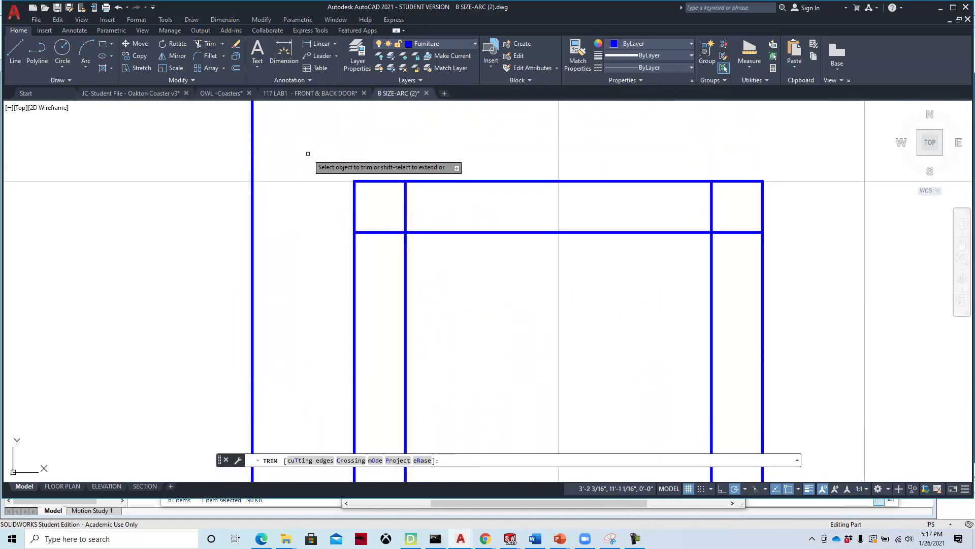
{"action": "left_click", "coordinate": [405, 196]}
{"action": "left_click", "coordinate": [390, 231]}
{"action": "left_click", "coordinate": [730, 231]}
{"action": "left_click", "coordinate": [714, 201]}
Step: Trim the overlapping ends of the offset lines at the middle panel's two bottom corners
{"action": "mouse_move", "coordinate": [630, 188]}
{"action": "middle_mouse_down"}
{"action": "mouse_move", "coordinate": [607, 190]}
{"action": "mouse_move", "coordinate": [579, 334]}
{"action": "mouse_move", "coordinate": [555, 163]}
{"action": "mouse_move", "coordinate": [556, 213]}
{"action": "middle_mouse_up"}
{"action": "left_click", "coordinate": [681, 345]}
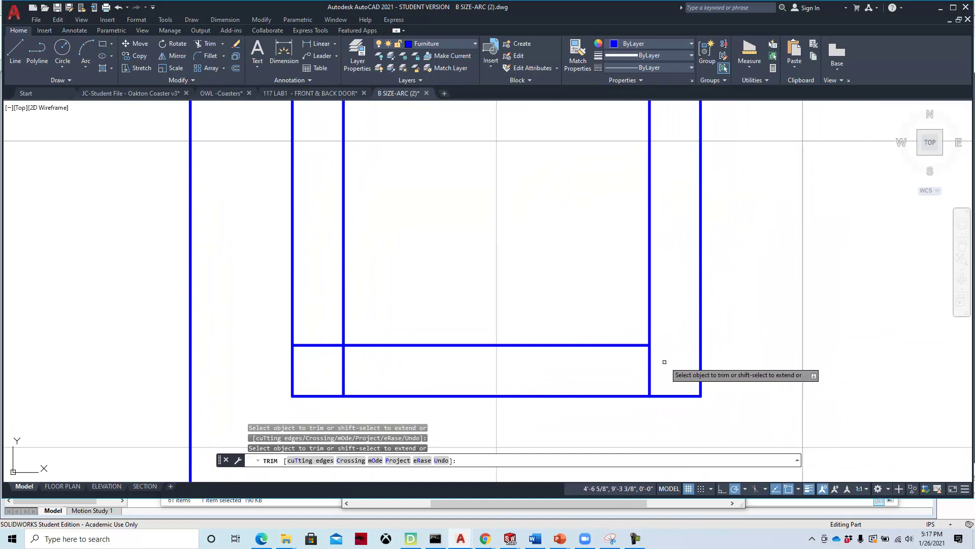
{"action": "left_click", "coordinate": [651, 373]}
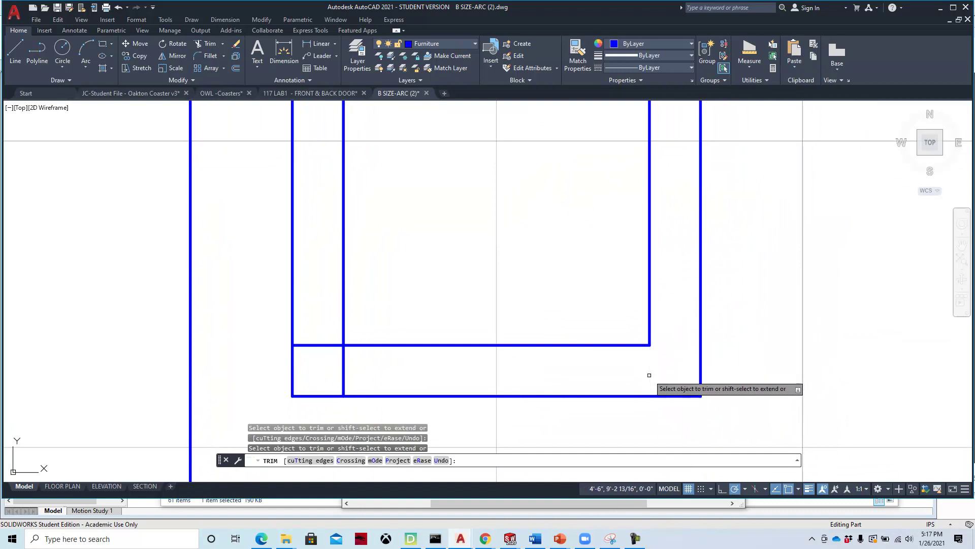
{"action": "left_click", "coordinate": [343, 371]}
{"action": "left_click", "coordinate": [324, 345]}
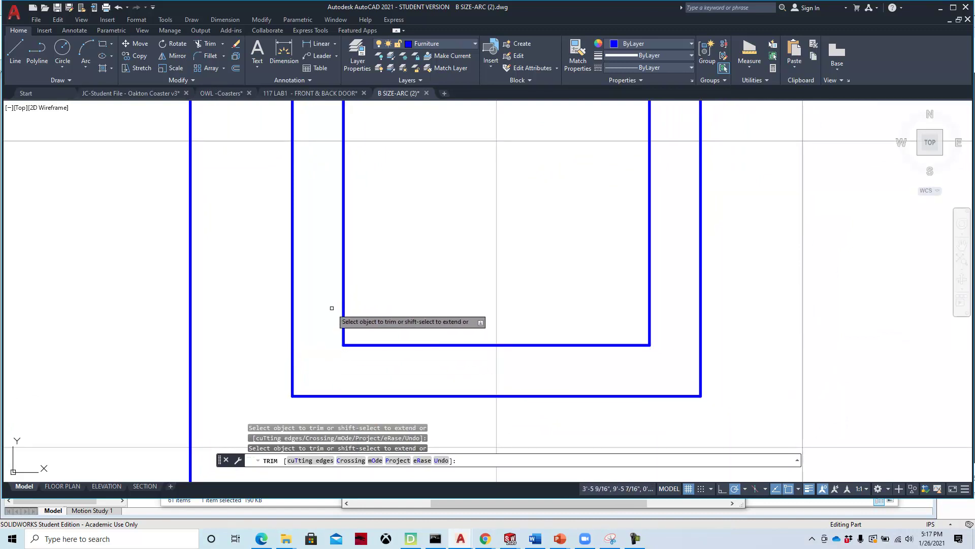
{"action": "scroll", "coordinate": [346, 295], "scroll_direction": "down", "scroll_amount": 4}
{"action": "middle_click_drag", "start_coordinate": [365, 282], "coordinate": [382, 301]}
{"action": "key", "text": "Escape"}
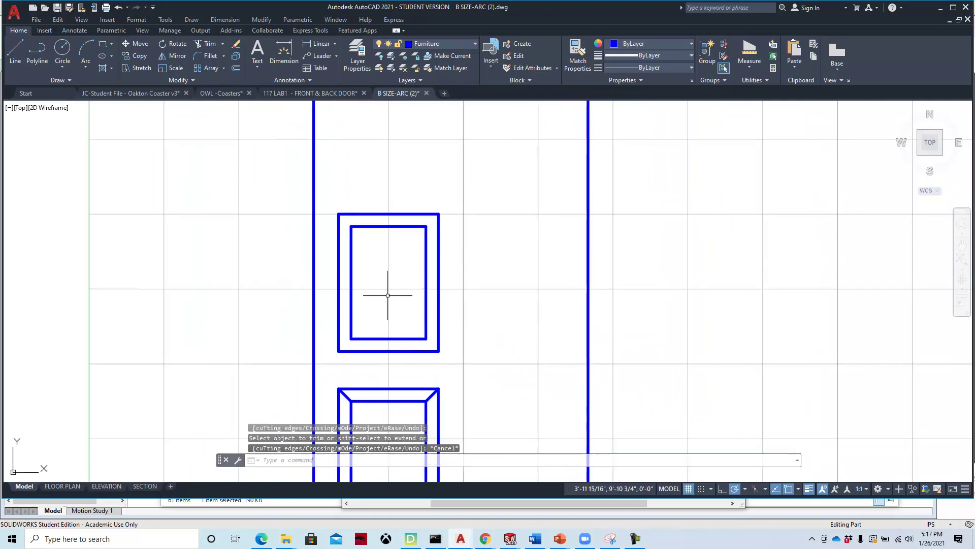
Step: Draw diagonal lines joining the outer and inner corners at the middle panel's top-left and top-right
{"action": "left_click", "coordinate": [13, 56]}
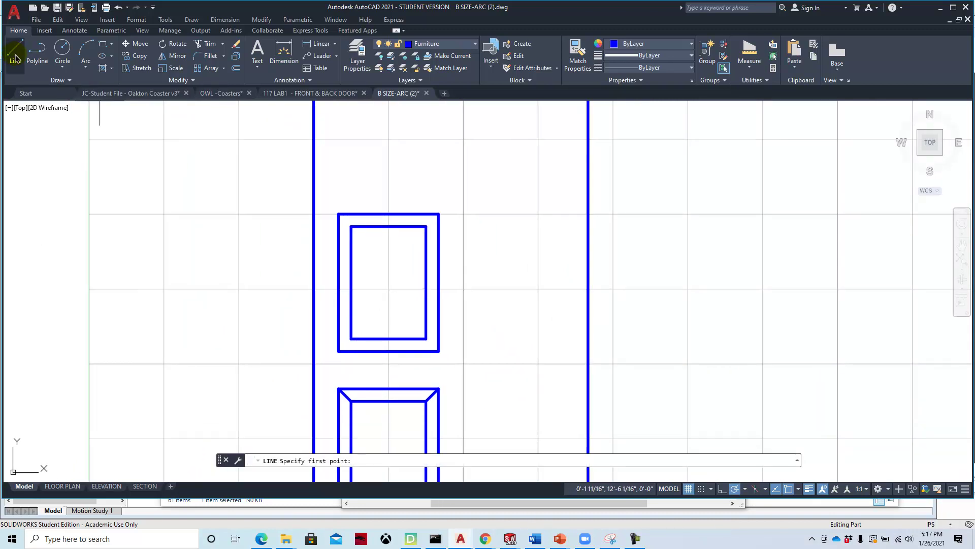
{"action": "left_click", "coordinate": [339, 214]}
{"action": "left_click", "coordinate": [351, 226]}
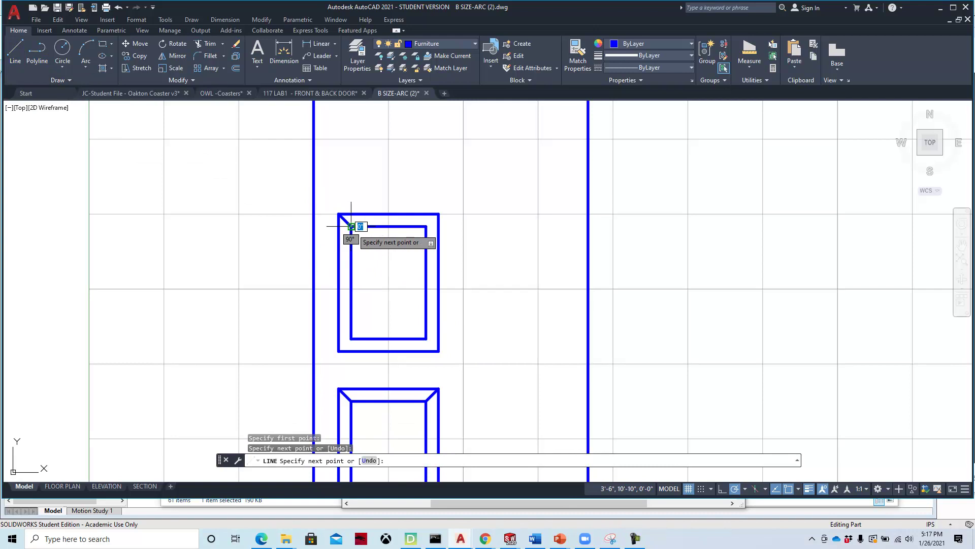
{"action": "key", "text": "Return"}
{"action": "key", "text": "Return"}
{"action": "left_click", "coordinate": [438, 214]}
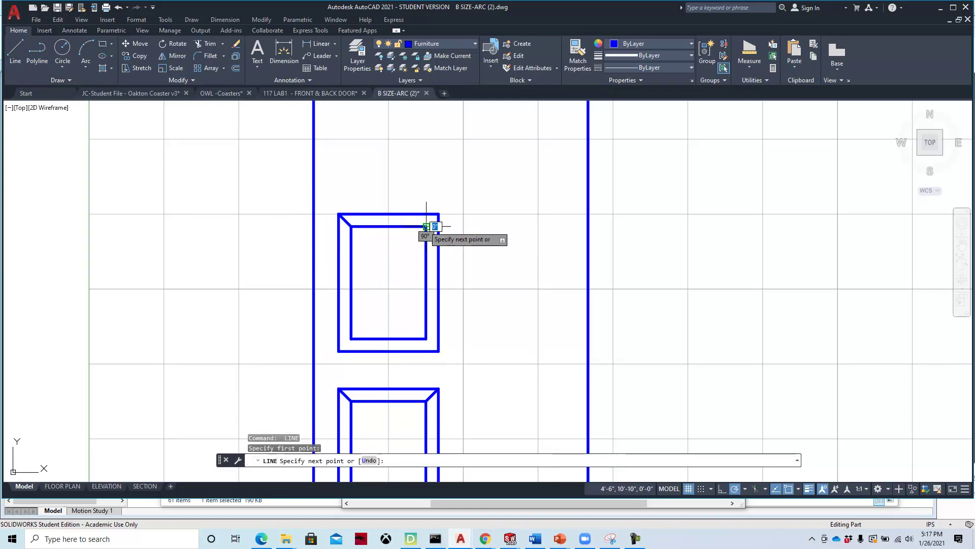
{"action": "left_click", "coordinate": [438, 215]}
{"action": "key", "text": "Return"}
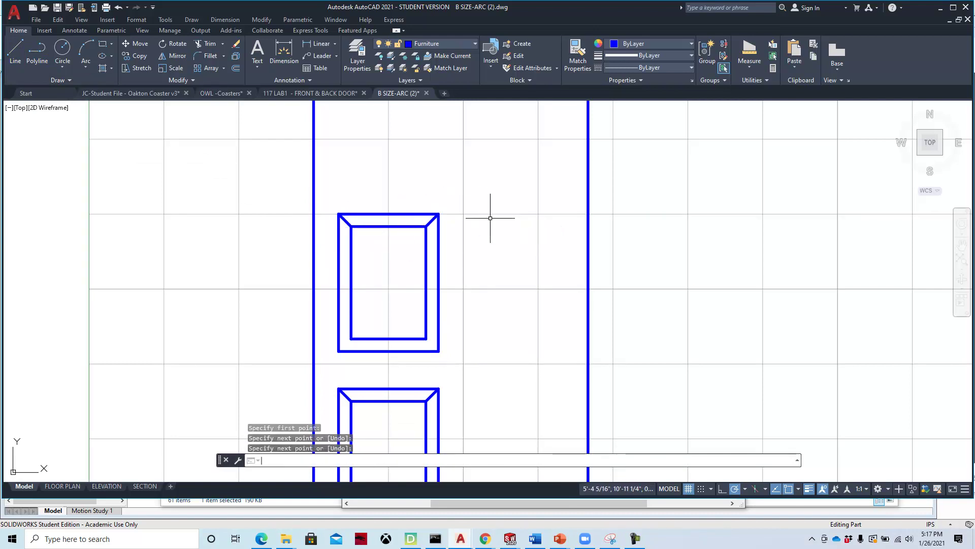
Step: Draw a diagonal line joining the outer and inner bottom-right corners of the middle panel
{"action": "key", "text": "Return"}
{"action": "key", "text": "Return"}
{"action": "key", "text": "Return"}
{"action": "key", "text": "Return"}
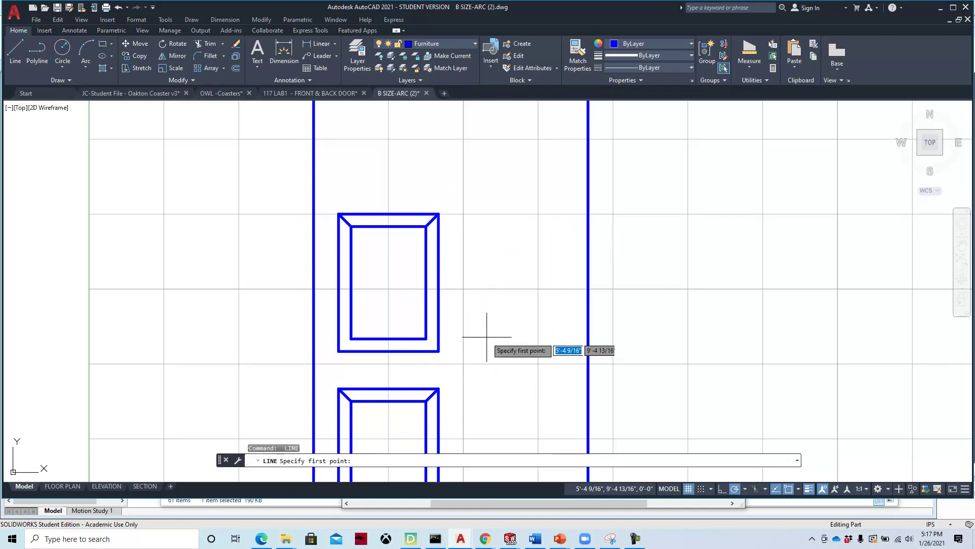
{"action": "left_click", "coordinate": [439, 351]}
{"action": "left_click", "coordinate": [426, 339]}
{"action": "key", "text": "Return"}
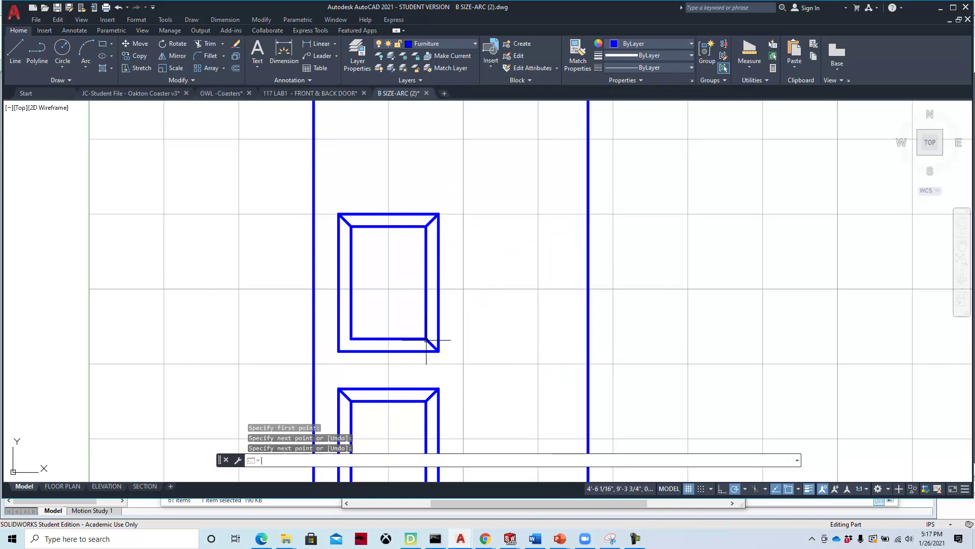
Step: Draw a diagonal line joining the inner and outer bottom-left corners of the middle panel
{"action": "right_click", "coordinate": [379, 293]}
{"action": "left_click", "coordinate": [406, 299]}
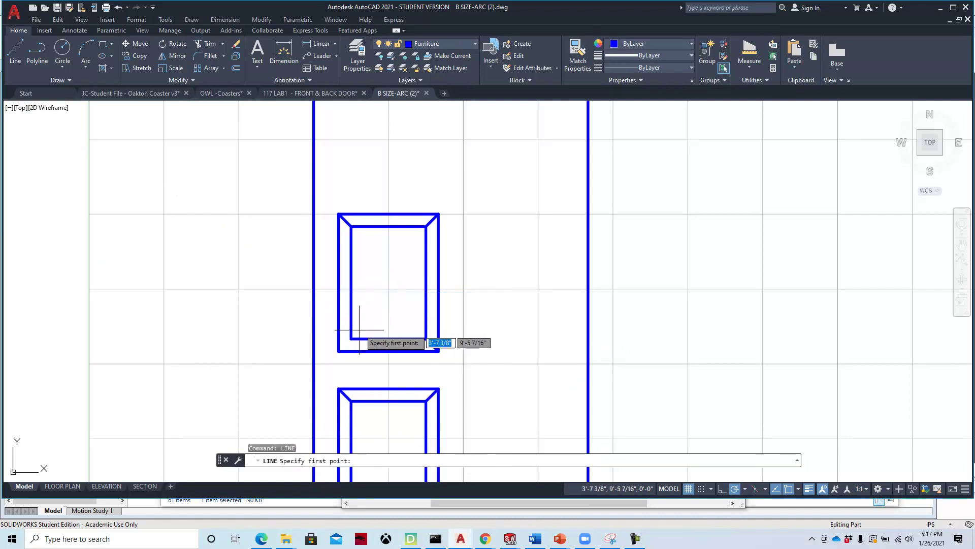
{"action": "left_click", "coordinate": [351, 338]}
{"action": "left_click", "coordinate": [339, 351]}
{"action": "key", "text": "Return"}
Step: Bring the Front Door PDF window over the drawing, check the spacing between the middle and upper panels, and move it aside
{"action": "scroll", "coordinate": [463, 322], "scroll_direction": "down", "scroll_amount": 2}
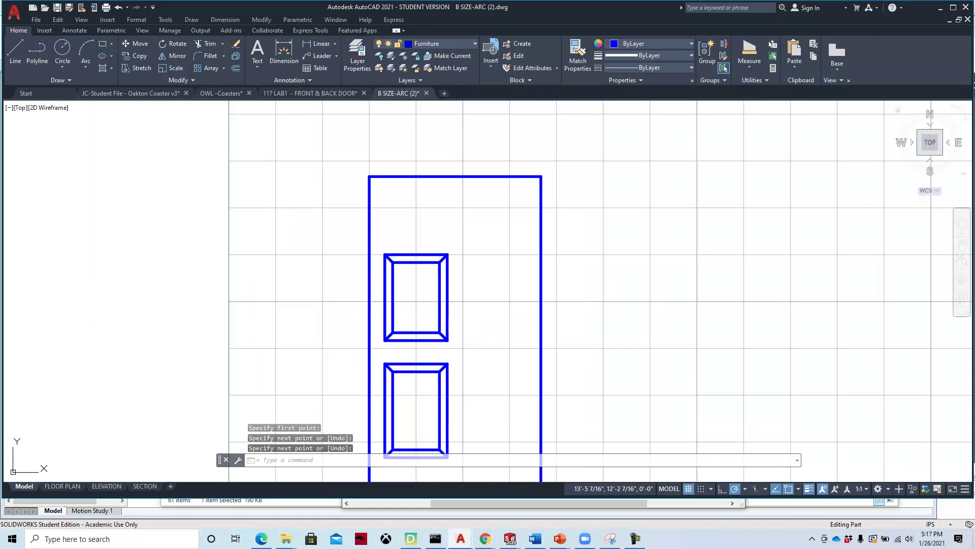
{"action": "key", "text": "alt+Tab"}
{"action": "left_click_drag", "start_coordinate": [838, 17], "coordinate": [704, 51]}
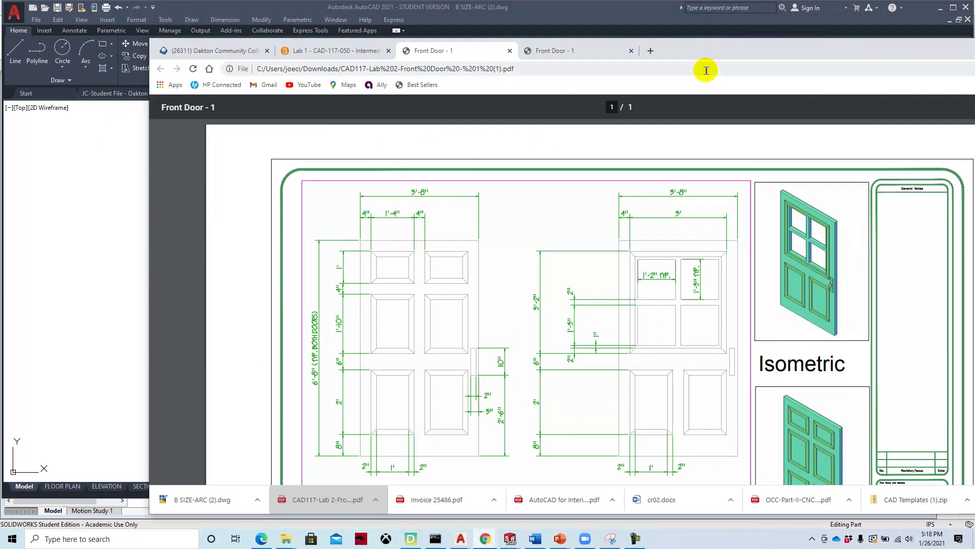
{"action": "left_click_drag", "start_coordinate": [704, 49], "coordinate": [974, 14]}
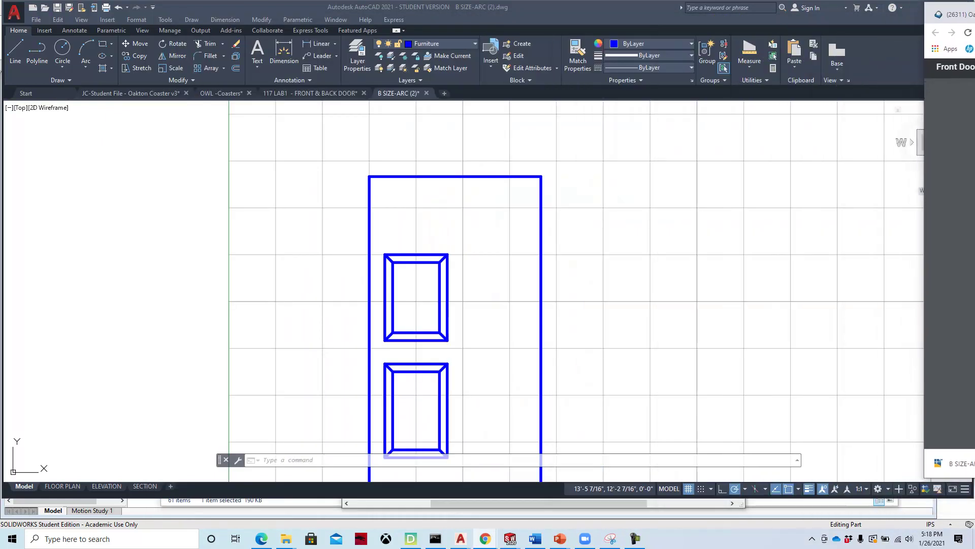
Step: Offset the middle panel's outer top edge 4 inches upward to set the upper panel's bottom edge
{"action": "left_click", "coordinate": [234, 76]}
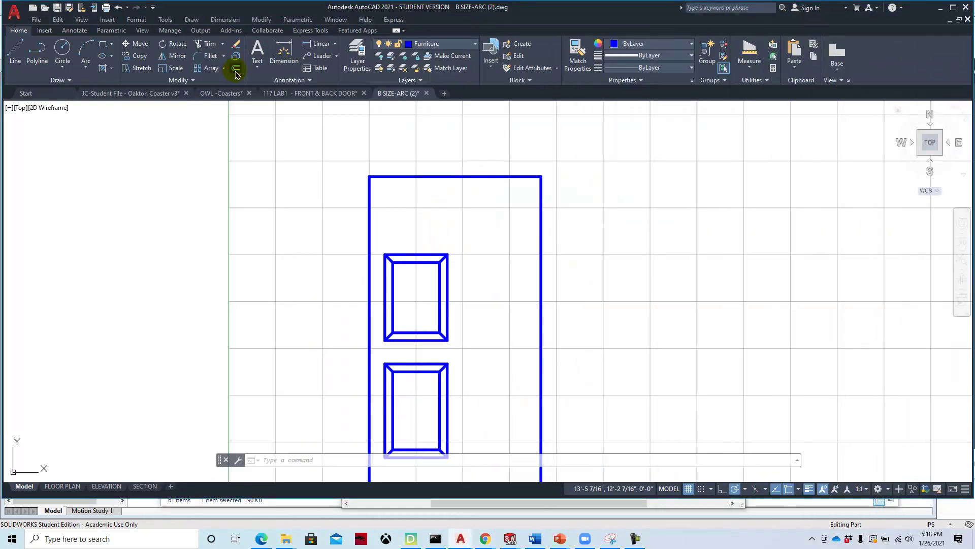
{"action": "left_click", "coordinate": [236, 70]}
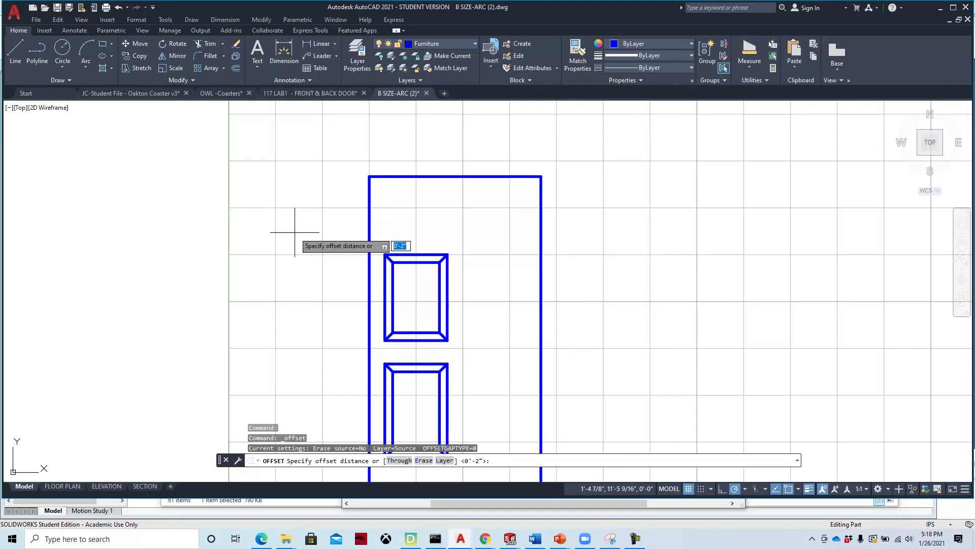
{"action": "type", "text": "4"}
{"action": "key", "text": "Return"}
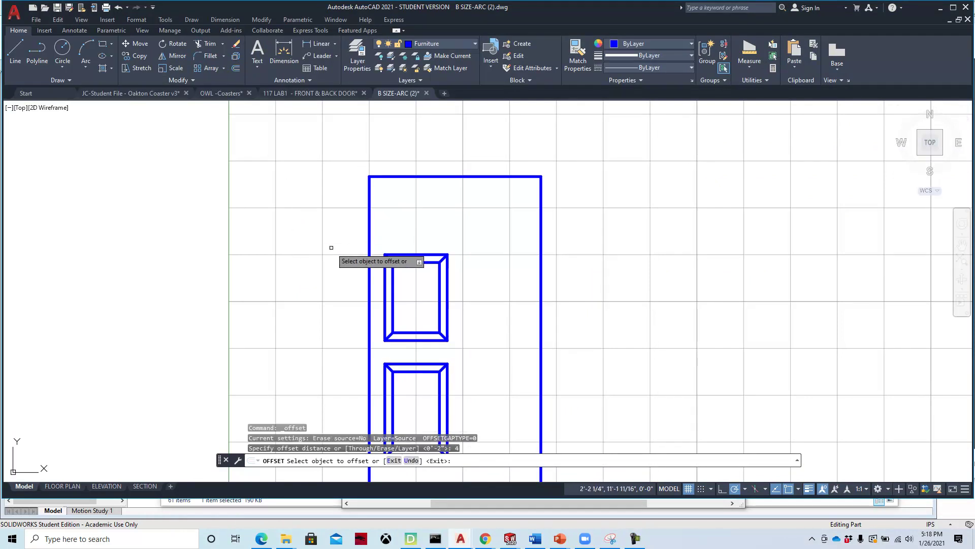
{"action": "left_click", "coordinate": [426, 253]}
{"action": "left_click", "coordinate": [424, 219]}
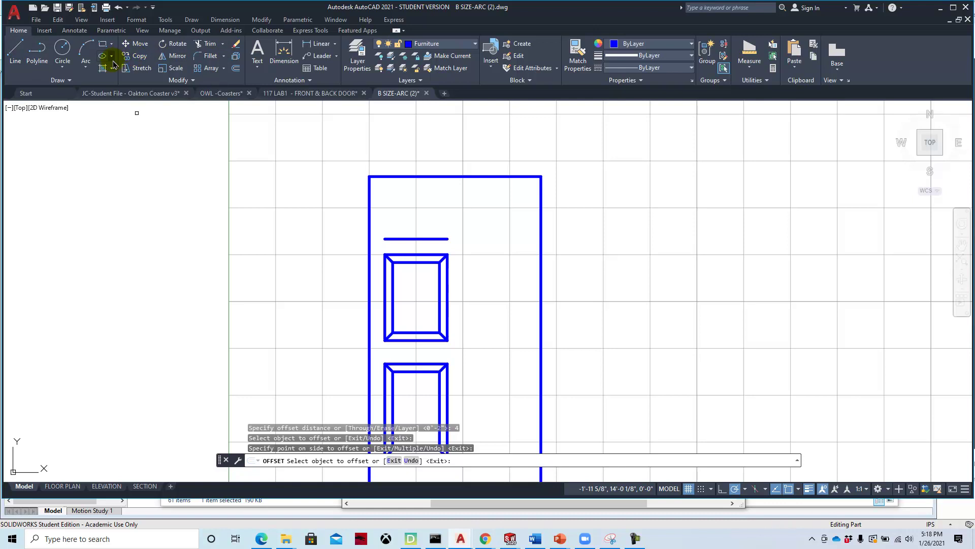
Step: Offset the upper panel's bottom line 12 inches upward to form its top edge
{"action": "left_click", "coordinate": [235, 71]}
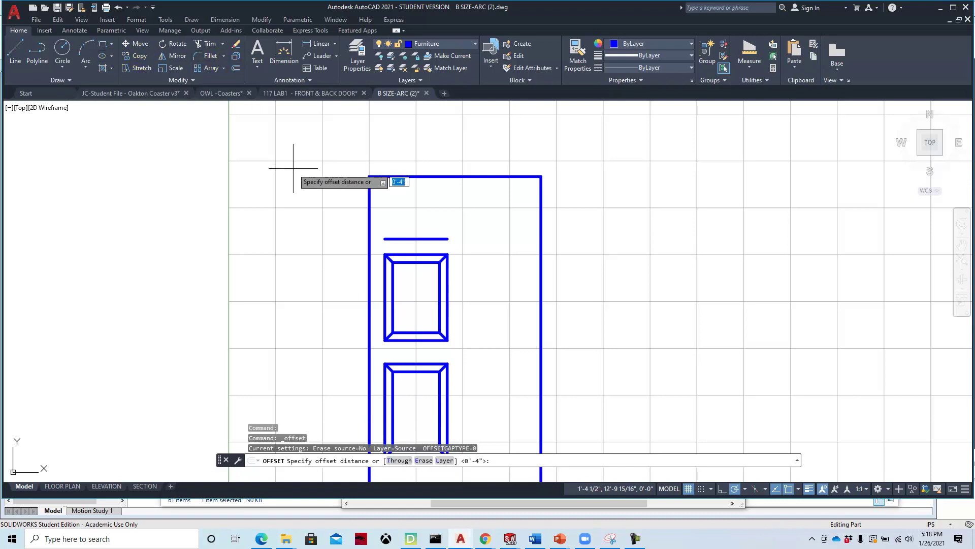
{"action": "type", "text": "12"}
{"action": "key", "text": "Return"}
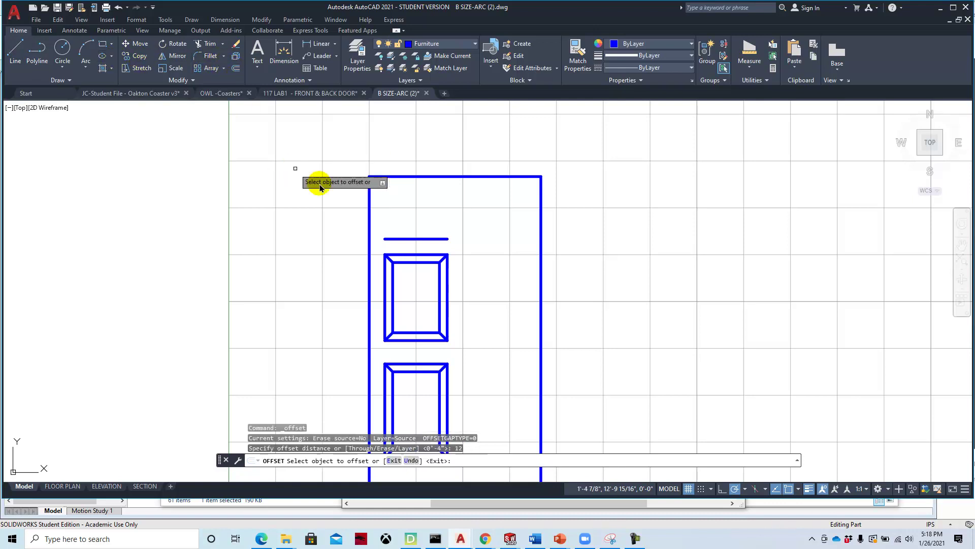
{"action": "left_click", "coordinate": [415, 239]}
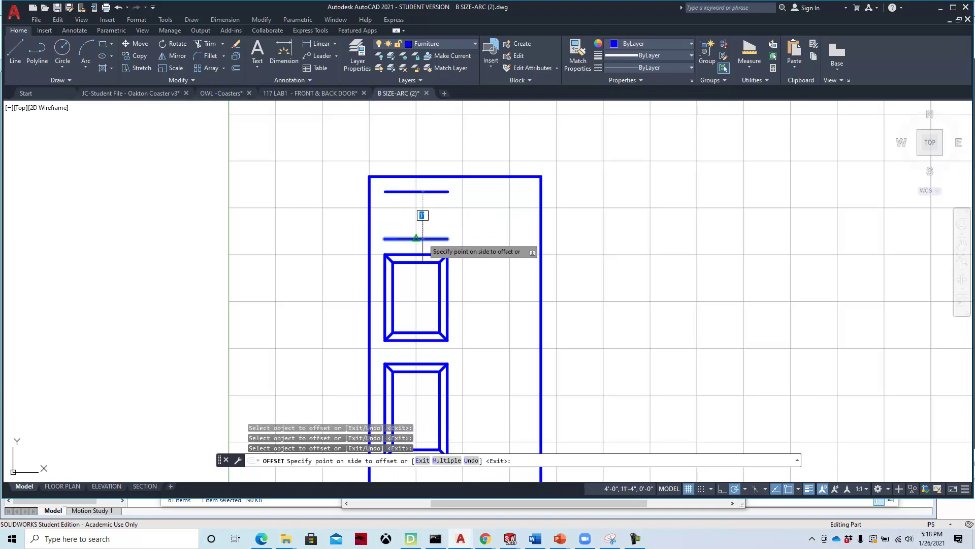
{"action": "left_click", "coordinate": [379, 220]}
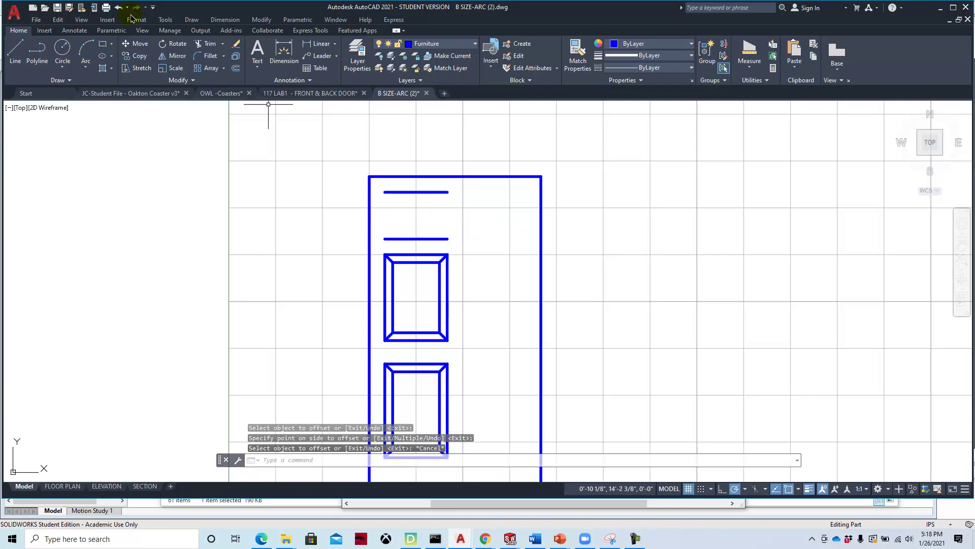
Step: Draw vertical lines joining the upper panel's top and bottom edges at their left and right ends
{"action": "left_click", "coordinate": [15, 51]}
{"action": "left_click", "coordinate": [385, 192]}
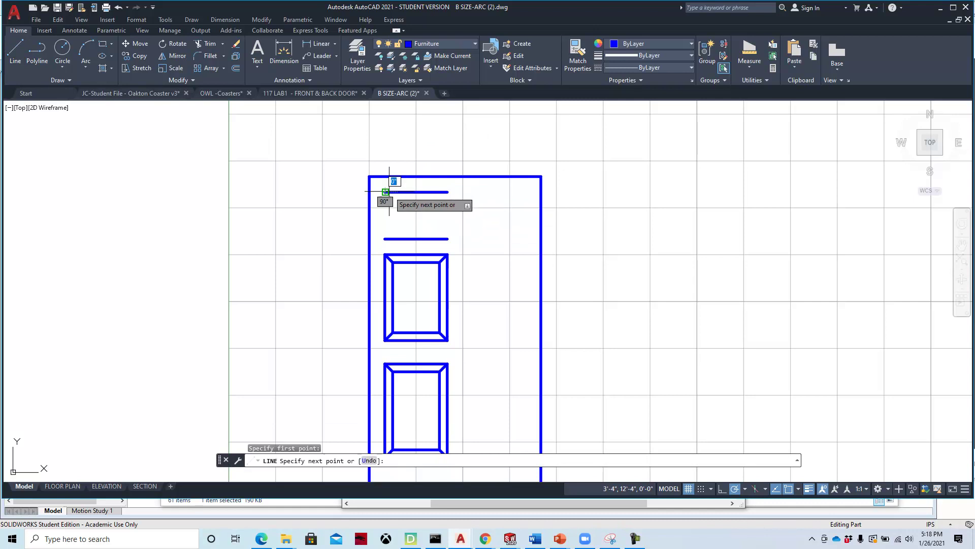
{"action": "left_click", "coordinate": [386, 239]}
{"action": "right_click", "coordinate": [429, 219]}
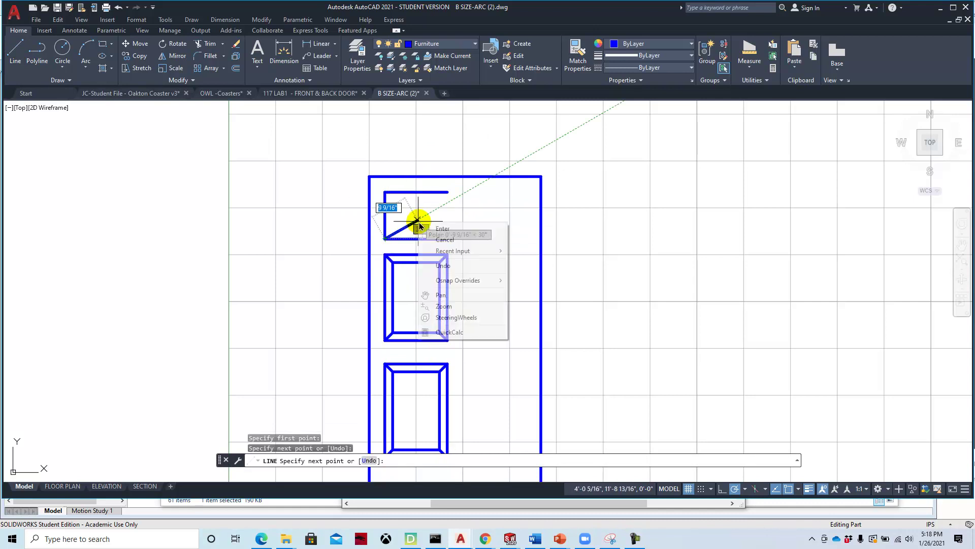
{"action": "left_click", "coordinate": [440, 224]}
{"action": "right_click", "coordinate": [448, 222]}
{"action": "left_click", "coordinate": [462, 227]}
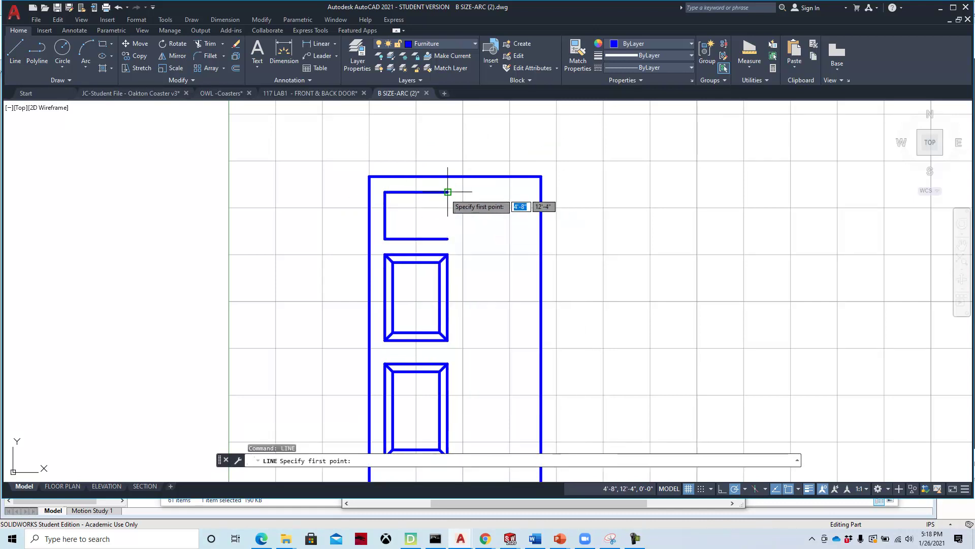
{"action": "left_click", "coordinate": [448, 192]}
{"action": "left_click", "coordinate": [448, 239]}
{"action": "key", "text": "Return"}
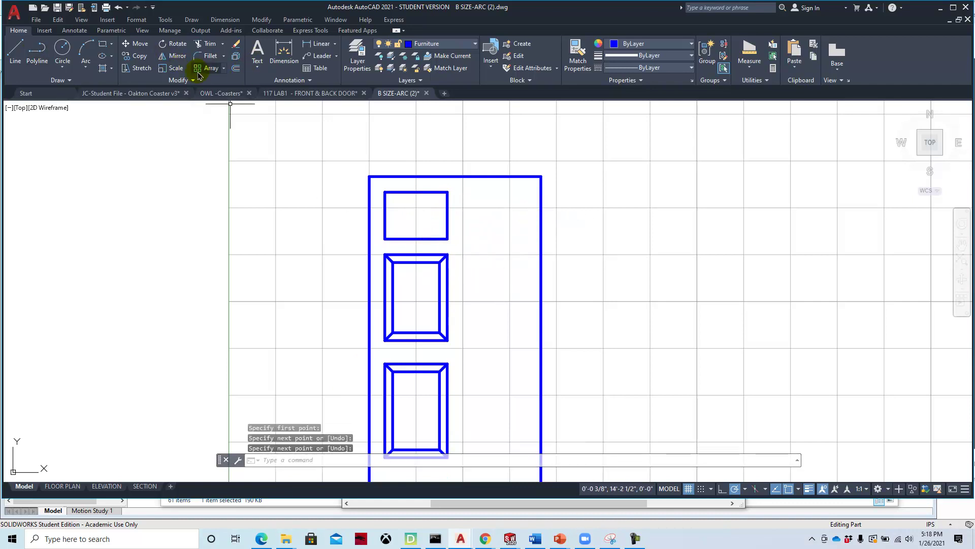
Step: Offset all four sides of the upper panel's outline 2 inches inward
{"action": "left_click", "coordinate": [236, 72]}
{"action": "type", "text": "2"}
{"action": "key", "text": "Return"}
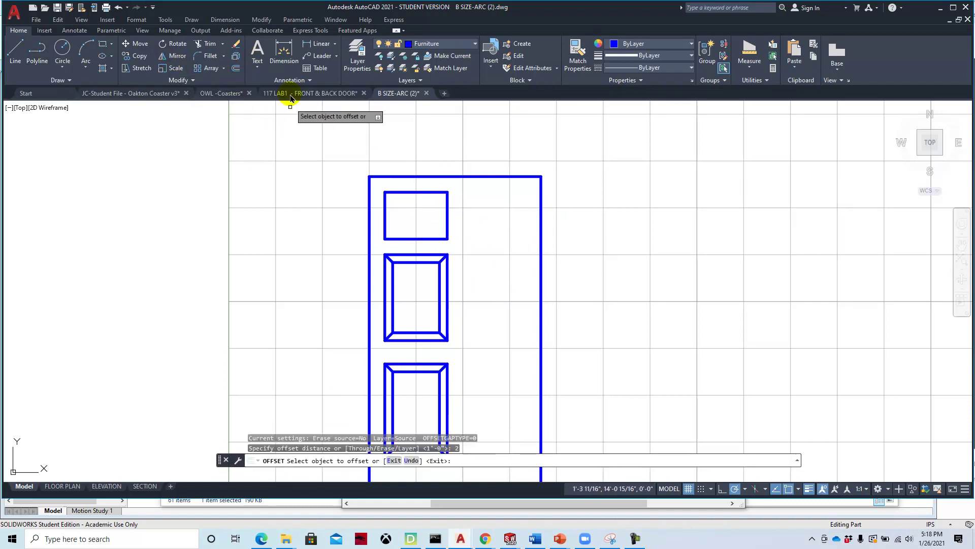
{"action": "left_click", "coordinate": [384, 203]}
{"action": "left_click", "coordinate": [401, 211]}
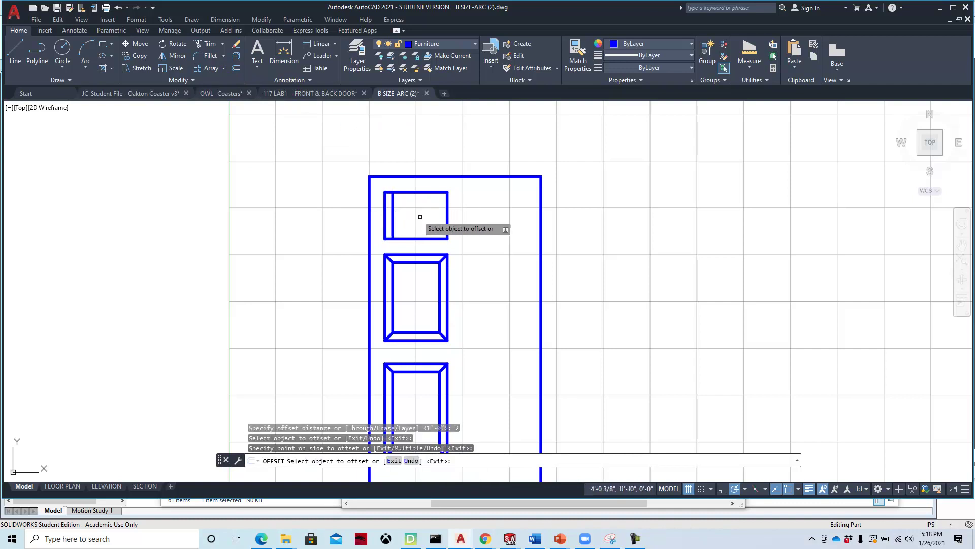
{"action": "left_click", "coordinate": [447, 219]}
{"action": "left_click", "coordinate": [432, 216]}
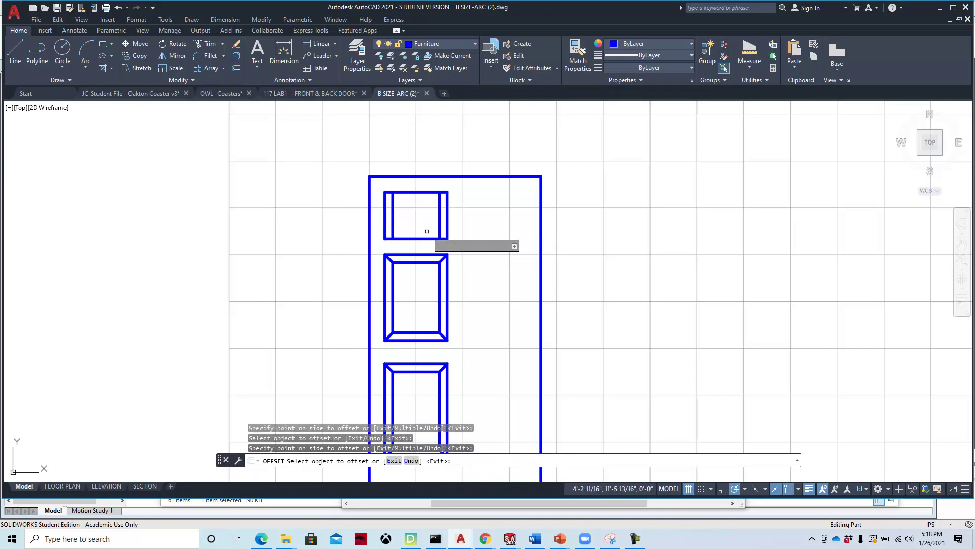
{"action": "left_click", "coordinate": [426, 237]}
{"action": "left_click", "coordinate": [420, 218]}
{"action": "left_click", "coordinate": [414, 193]}
{"action": "left_click", "coordinate": [417, 209]}
{"action": "key", "text": "Escape"}
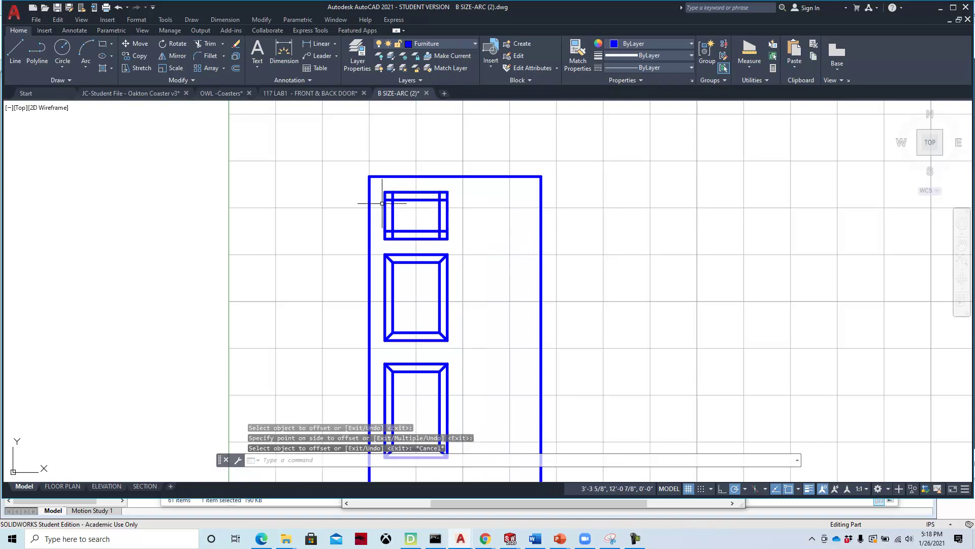
Step: Fillet the upper panel's inner top-left and top-right corners with a radius of 0
{"action": "left_click", "coordinate": [213, 61]}
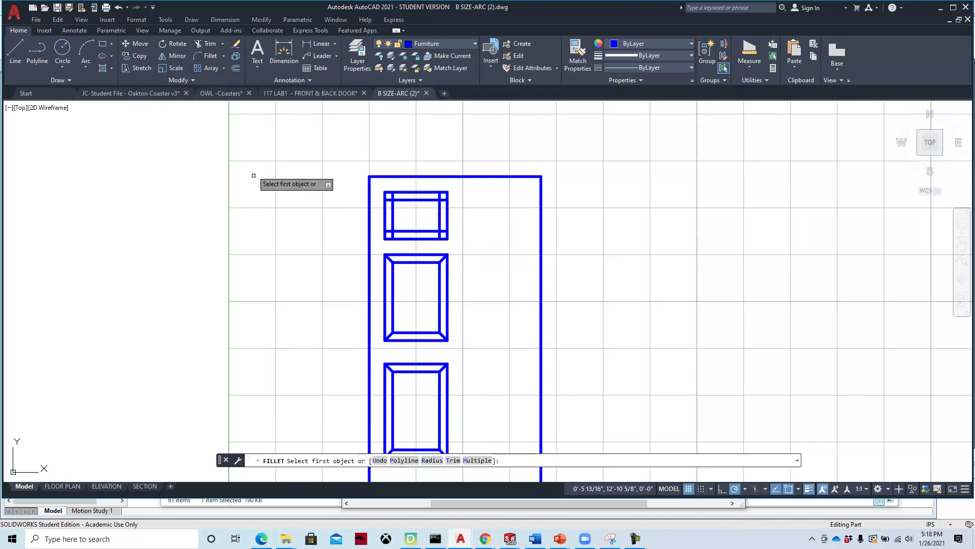
{"action": "key", "text": "Down"}
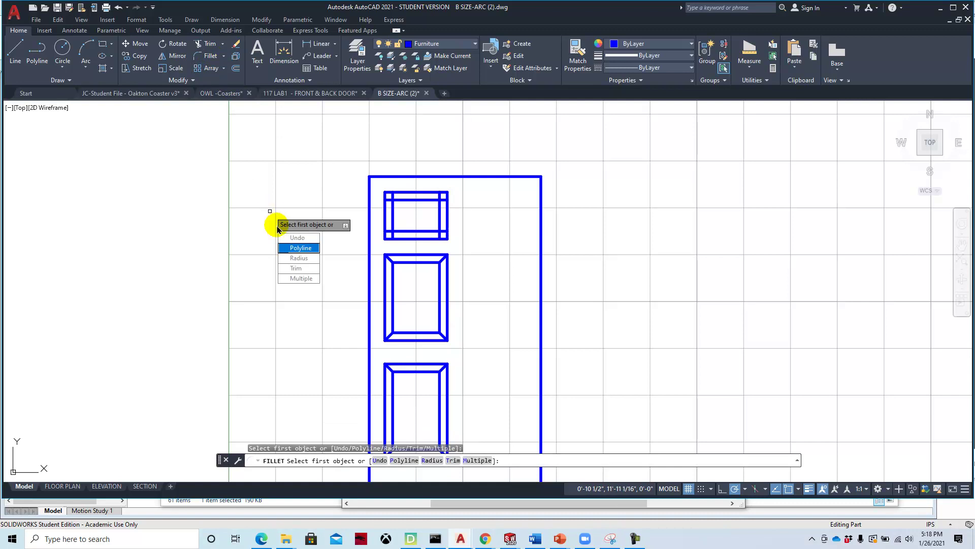
{"action": "left_click", "coordinate": [298, 258]}
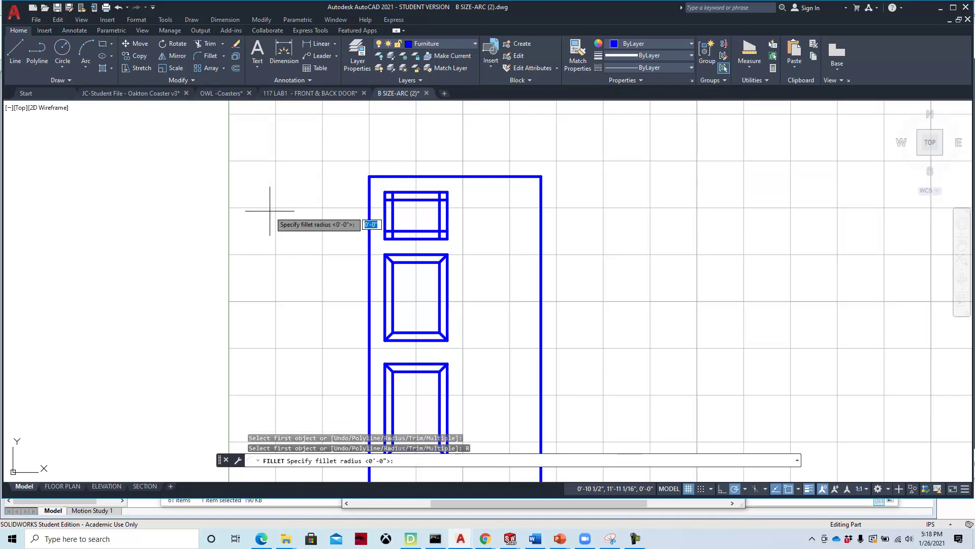
{"action": "key", "text": "Return"}
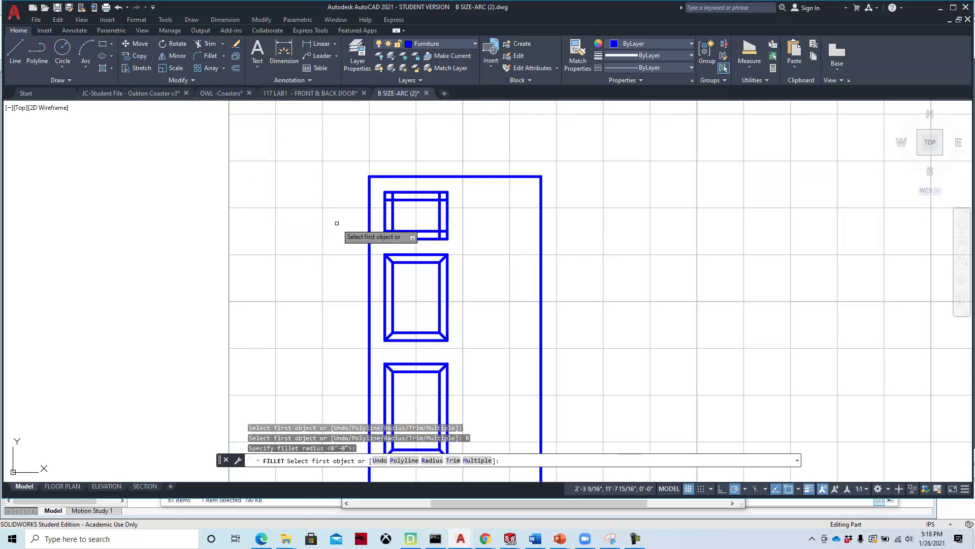
{"action": "left_click", "coordinate": [392, 208]}
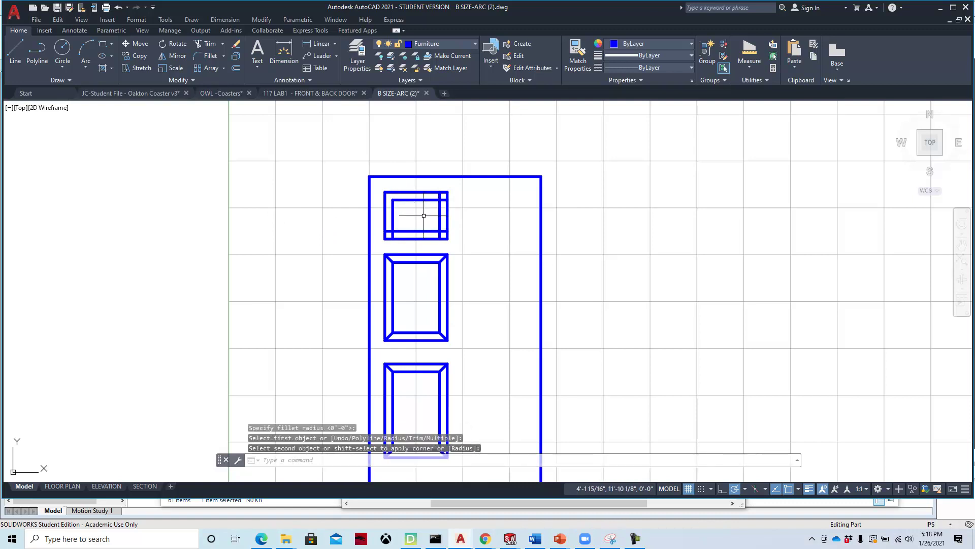
{"action": "right_click", "coordinate": [424, 218]}
{"action": "left_click", "coordinate": [437, 222]}
{"action": "left_click", "coordinate": [436, 200]}
{"action": "left_click", "coordinate": [439, 212]}
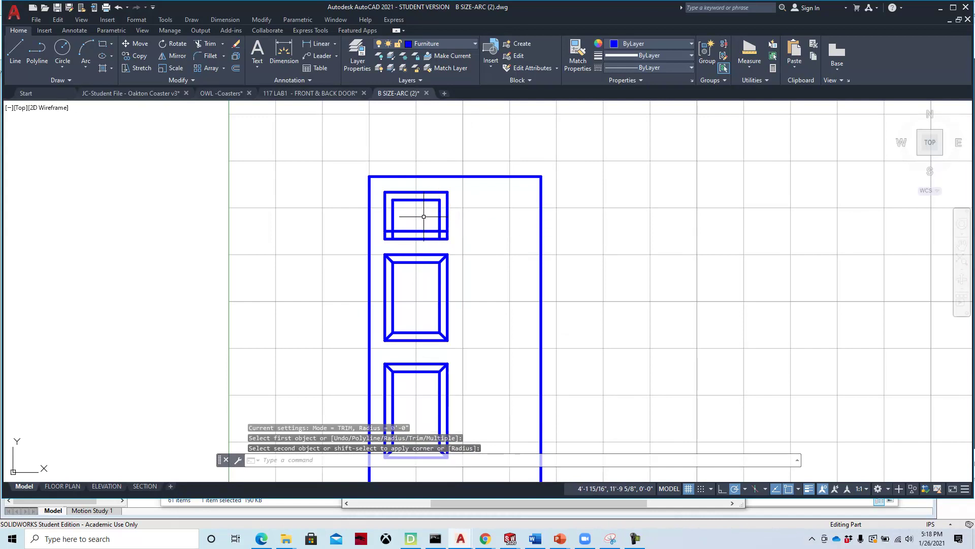
Step: Fillet the upper panel's inner bottom-right and bottom-left corners into sharp corners
{"action": "right_click", "coordinate": [423, 221]}
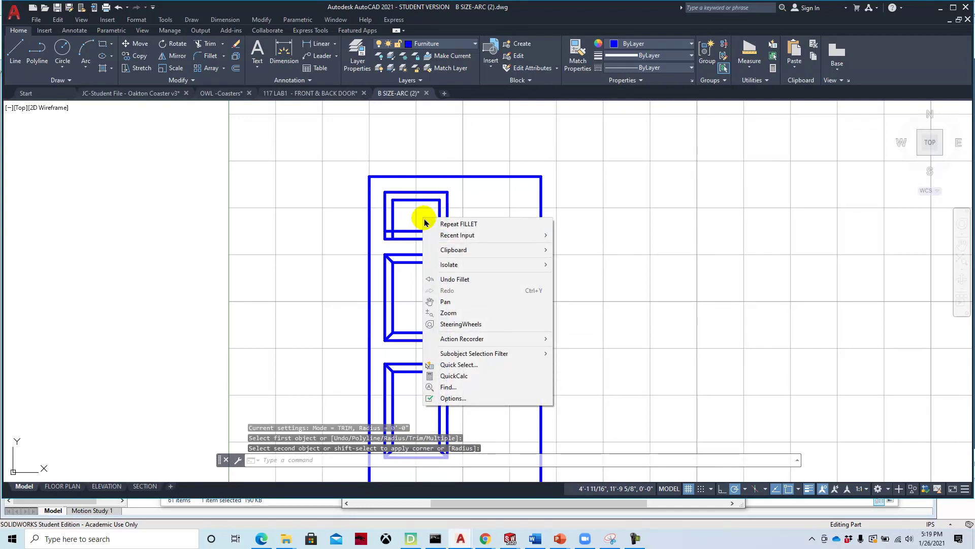
{"action": "left_click", "coordinate": [438, 223]}
{"action": "left_click", "coordinate": [439, 224]}
{"action": "left_click", "coordinate": [429, 232]}
{"action": "right_click", "coordinate": [406, 217]}
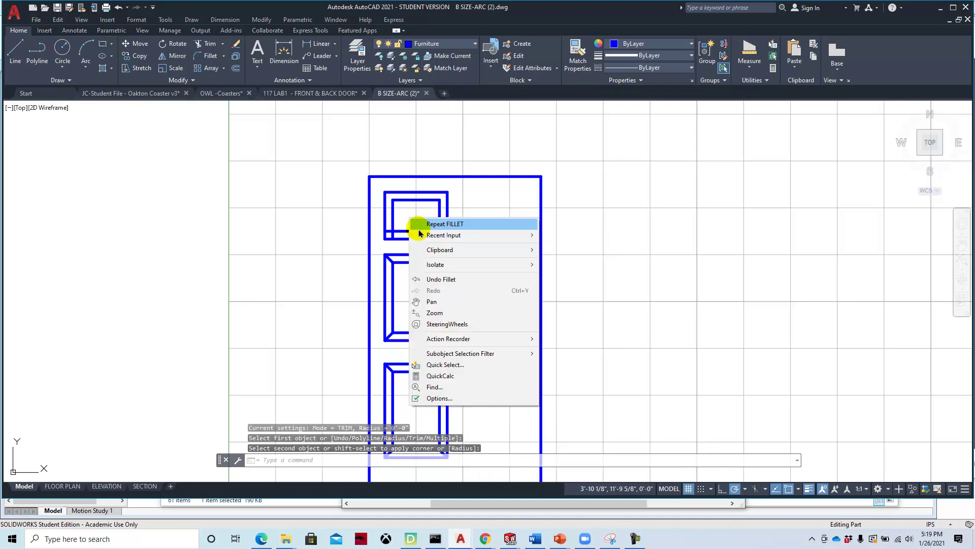
{"action": "left_click", "coordinate": [431, 225]}
{"action": "left_click", "coordinate": [392, 223]}
{"action": "left_click", "coordinate": [406, 232]}
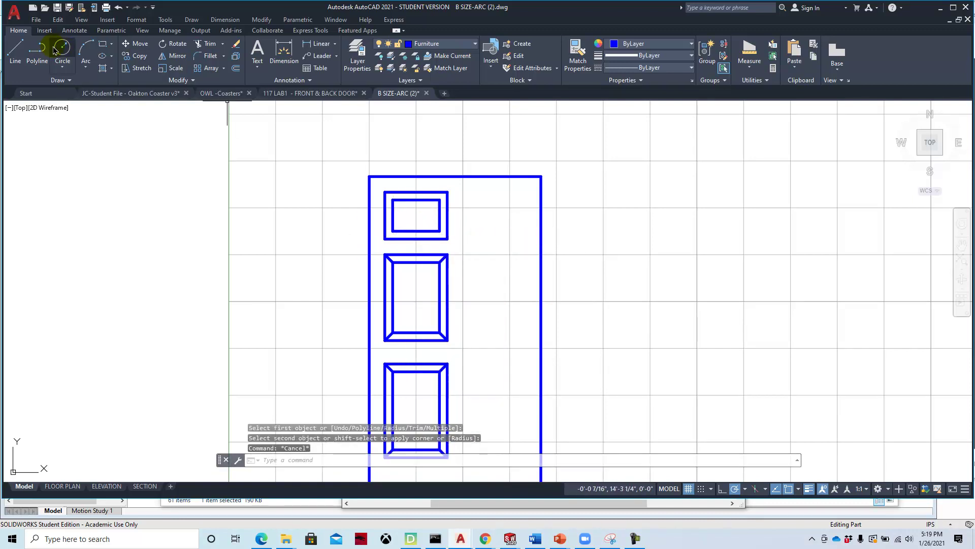
Step: Draw diagonal lines joining the outer and inner corners at the upper panel's top-left and top-right
{"action": "left_click", "coordinate": [16, 51]}
{"action": "scroll", "coordinate": [365, 231], "scroll_direction": "up", "scroll_amount": 4}
{"action": "left_click", "coordinate": [414, 133]}
{"action": "left_click", "coordinate": [434, 153]}
{"action": "key", "text": "Return"}
{"action": "key", "text": "Return"}
{"action": "left_click", "coordinate": [553, 152]}
{"action": "left_click", "coordinate": [573, 133]}
{"action": "key", "text": "Return"}
Step: Draw diagonal lines joining the outer and inner corners at the upper panel's bottom-right and bottom-left
{"action": "key", "text": "Return"}
{"action": "left_click", "coordinate": [574, 252]}
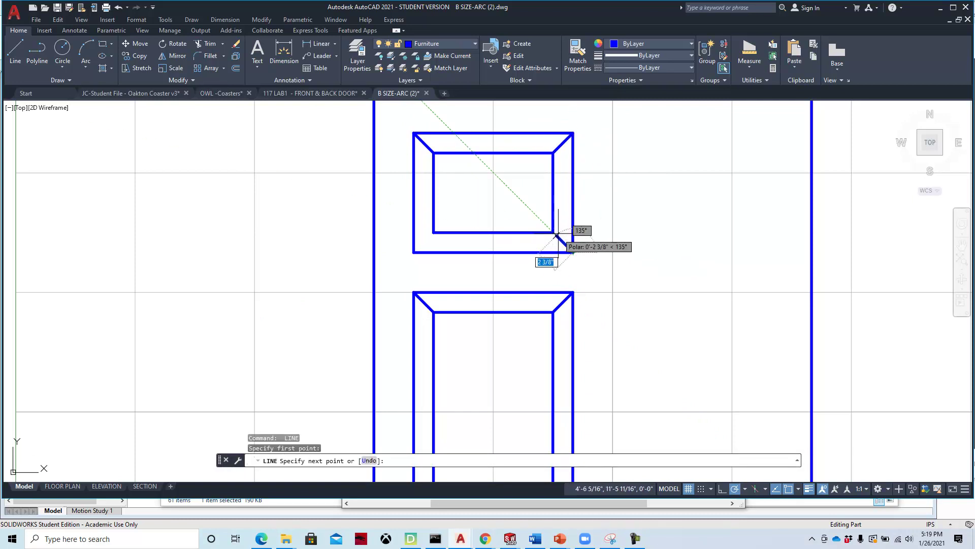
{"action": "left_click", "coordinate": [553, 232]}
{"action": "key", "text": "Return"}
{"action": "key", "text": "Return"}
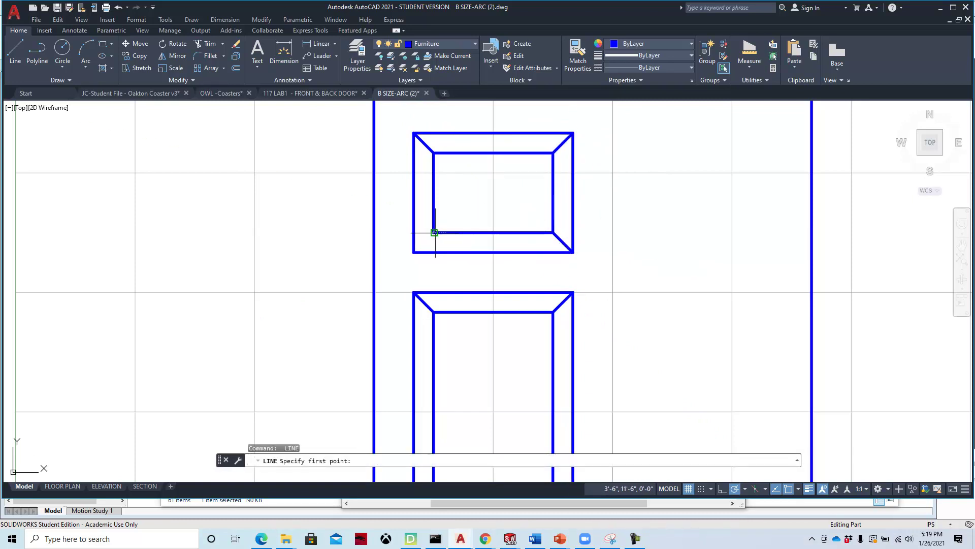
{"action": "left_click", "coordinate": [433, 233]}
{"action": "left_click", "coordinate": [414, 252]}
{"action": "key", "text": "Return"}
{"action": "scroll", "coordinate": [476, 241], "scroll_direction": "down", "scroll_amount": 4}
{"action": "middle_click_drag", "start_coordinate": [637, 229], "coordinate": [552, 196]}
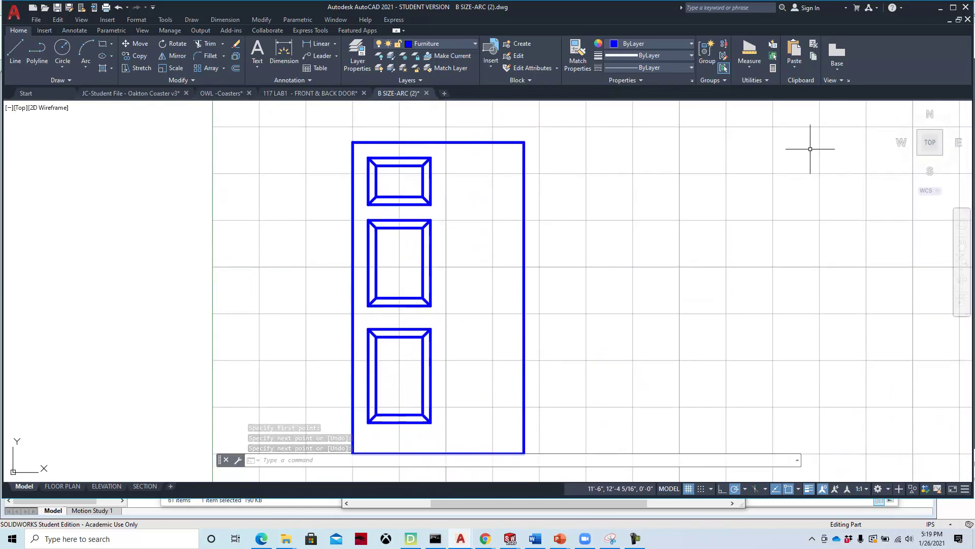
Step: Bring the Front Door PDF window over the drawing, check the spacing between the two panel columns, and move it aside
{"action": "left_click", "coordinate": [485, 539]}
{"action": "left_click_drag", "start_coordinate": [965, 18], "coordinate": [711, 22]}
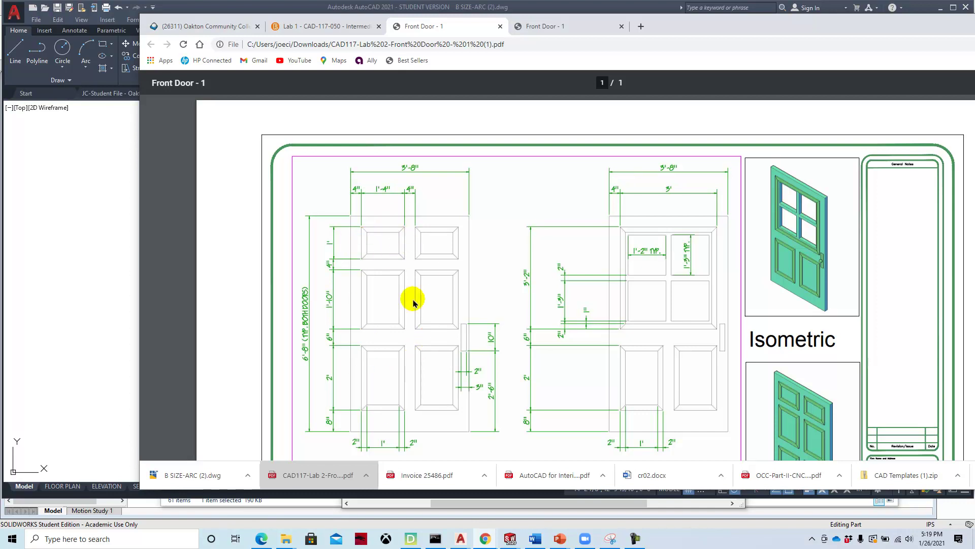
{"action": "mouse_move", "coordinate": [703, 26]}
{"action": "left_mouse_down"}
{"action": "mouse_move", "coordinate": [974, 33]}
{"action": "mouse_move", "coordinate": [974, 13]}
{"action": "left_mouse_up"}
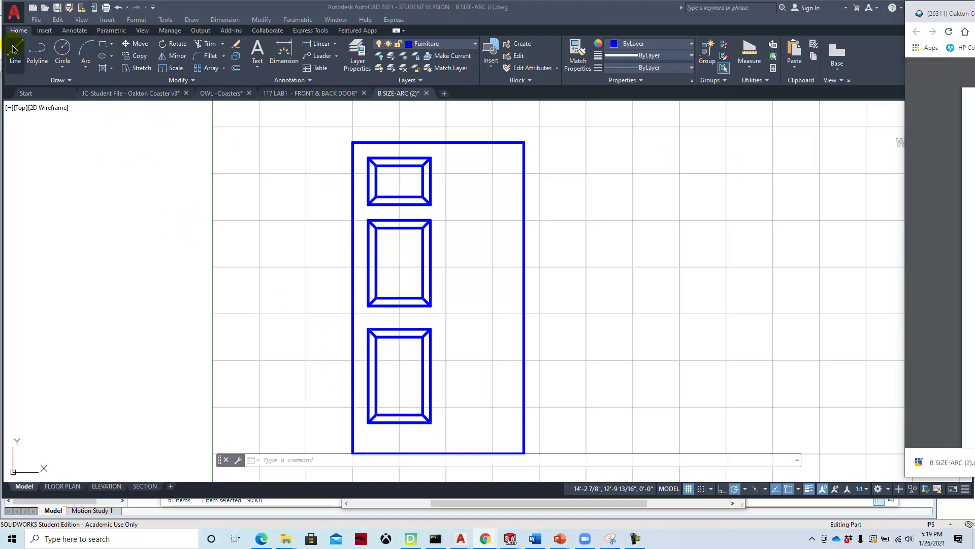
{"action": "left_click", "coordinate": [333, 202]}
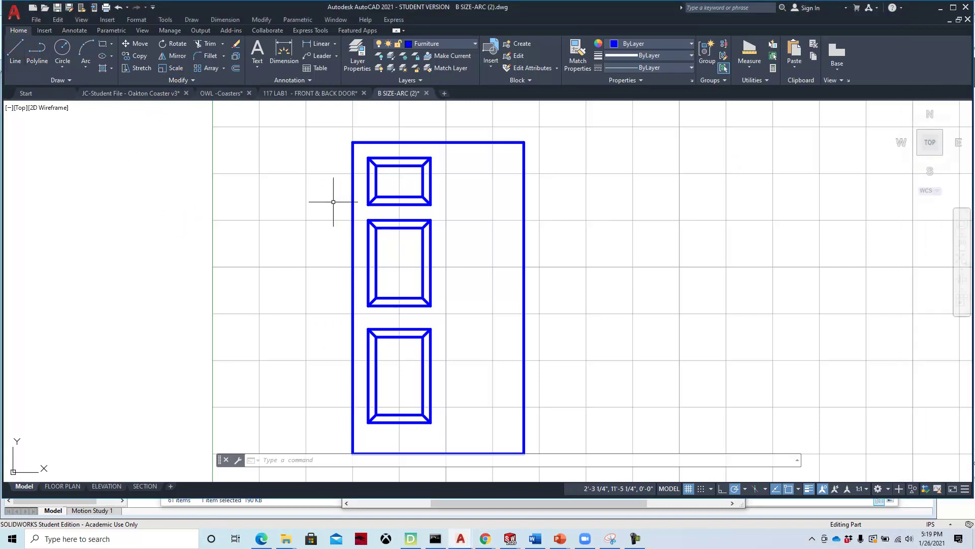
Step: Draw a 4-inch horizontal line to the right from the upper panel's outer top-right corner
{"action": "left_click", "coordinate": [15, 51]}
{"action": "left_click", "coordinate": [431, 158]}
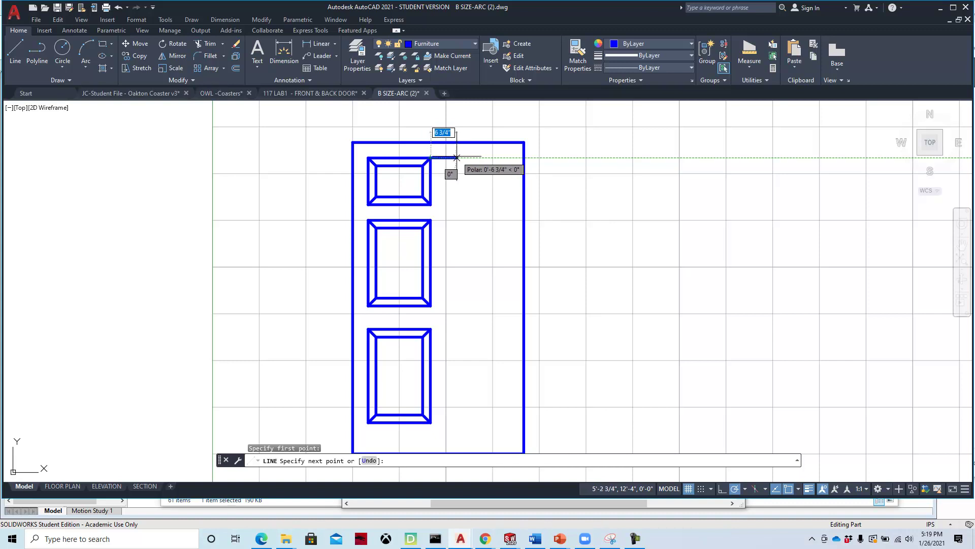
{"action": "type", "text": "4"}
{"action": "key", "text": "Return"}
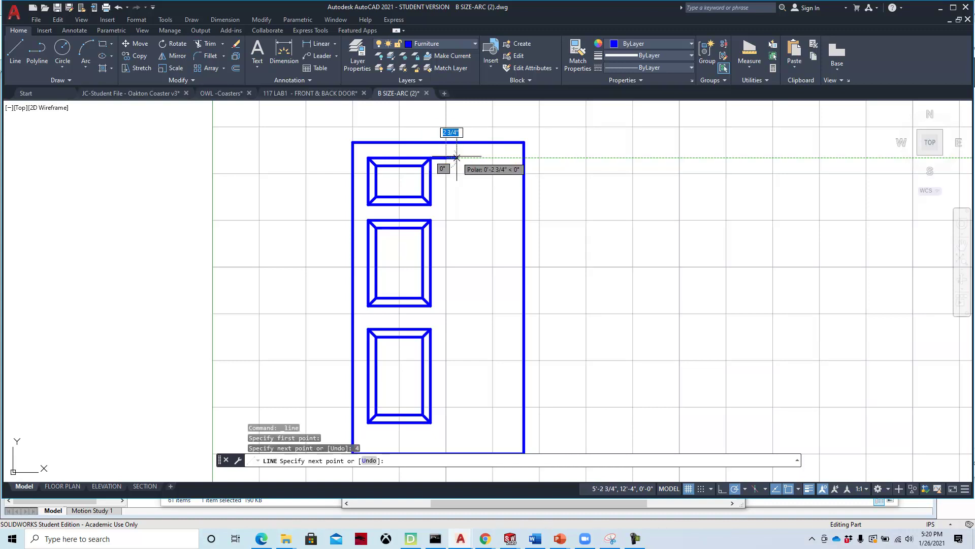
{"action": "key", "text": "Escape"}
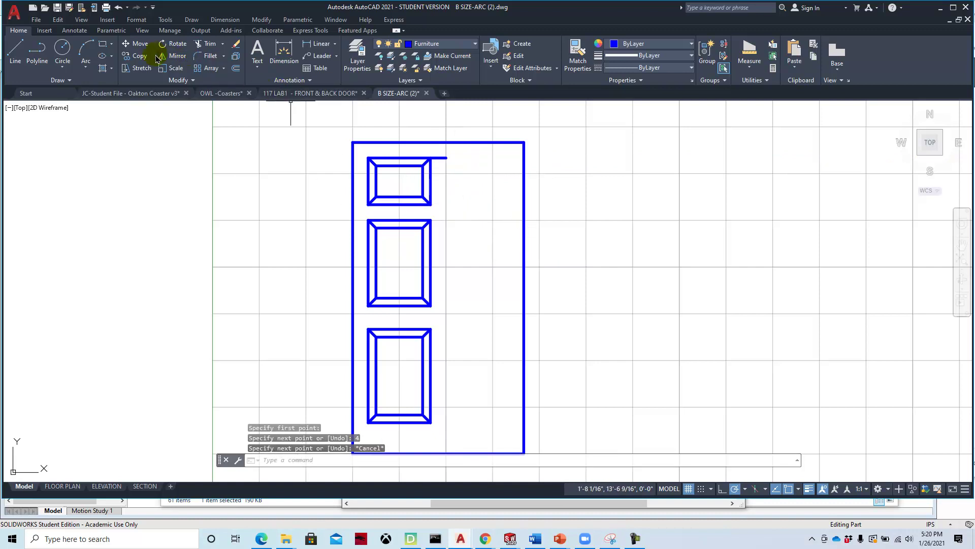
Step: Copy the three left beveled panels from the upper panel's outer top-left corner to the right end of the 4-inch line
{"action": "left_click", "coordinate": [140, 61]}
{"action": "left_click", "coordinate": [362, 151]}
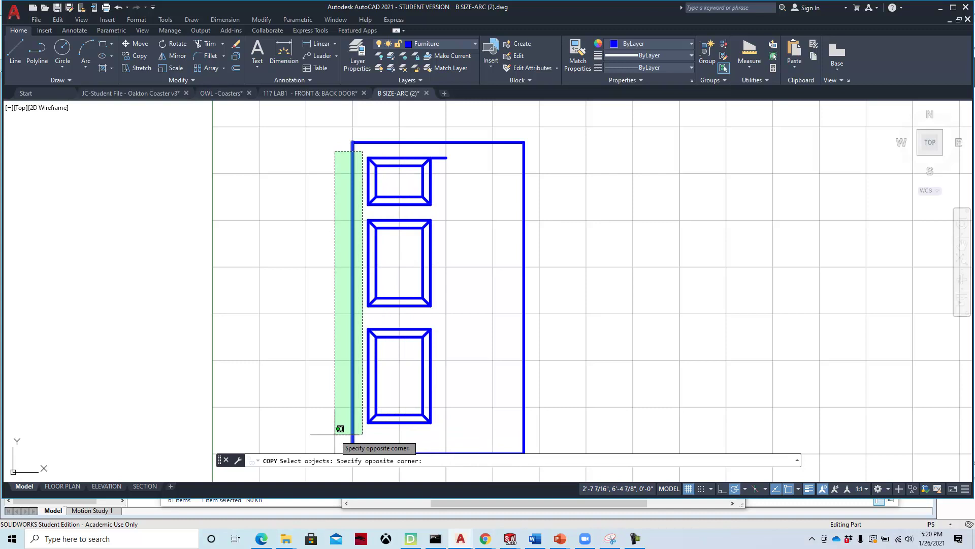
{"action": "left_click", "coordinate": [442, 429]}
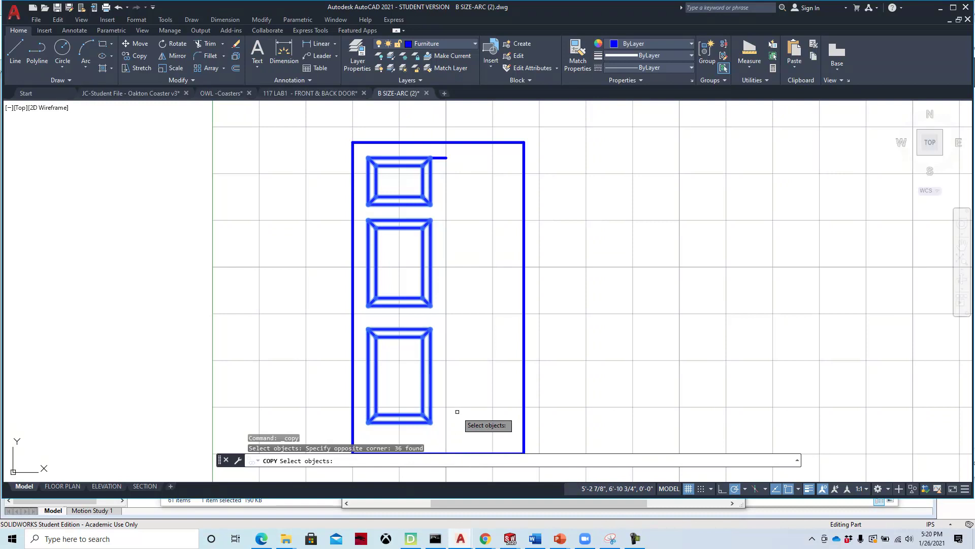
{"action": "key", "text": "Return"}
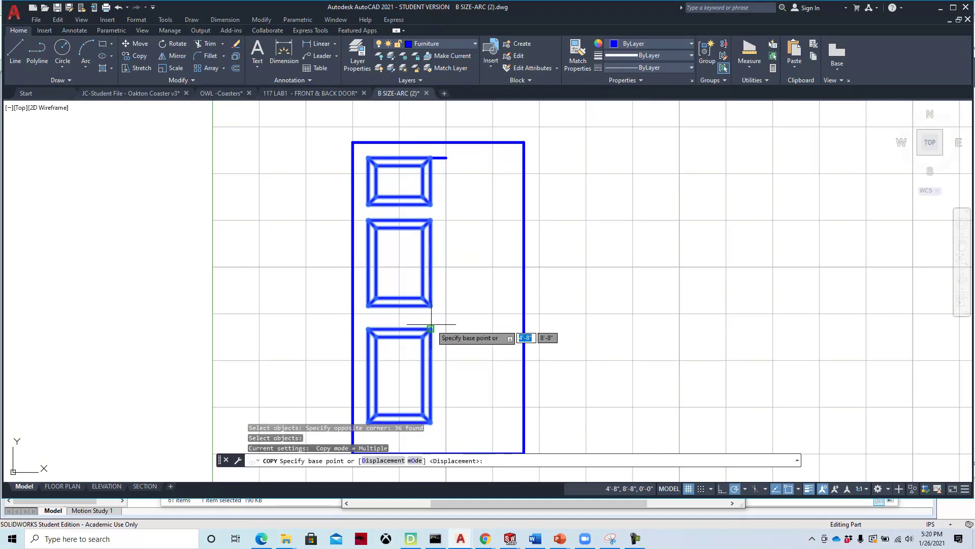
{"action": "left_click", "coordinate": [369, 157]}
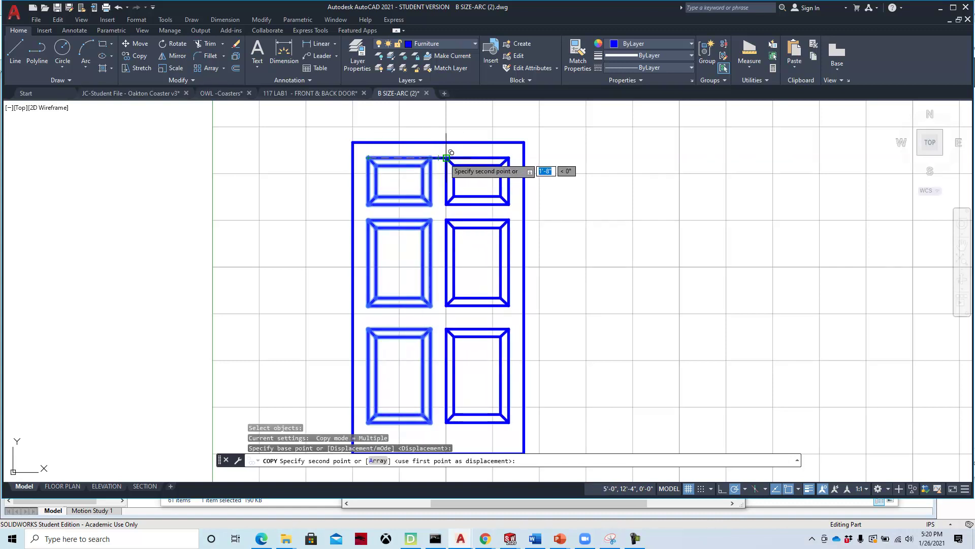
{"action": "left_click", "coordinate": [446, 158]}
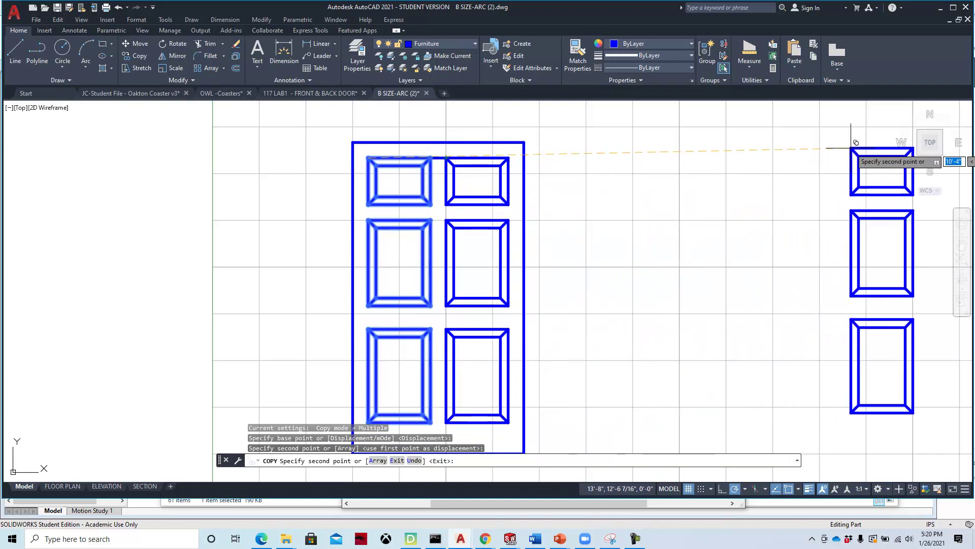
{"action": "key", "text": "Escape"}
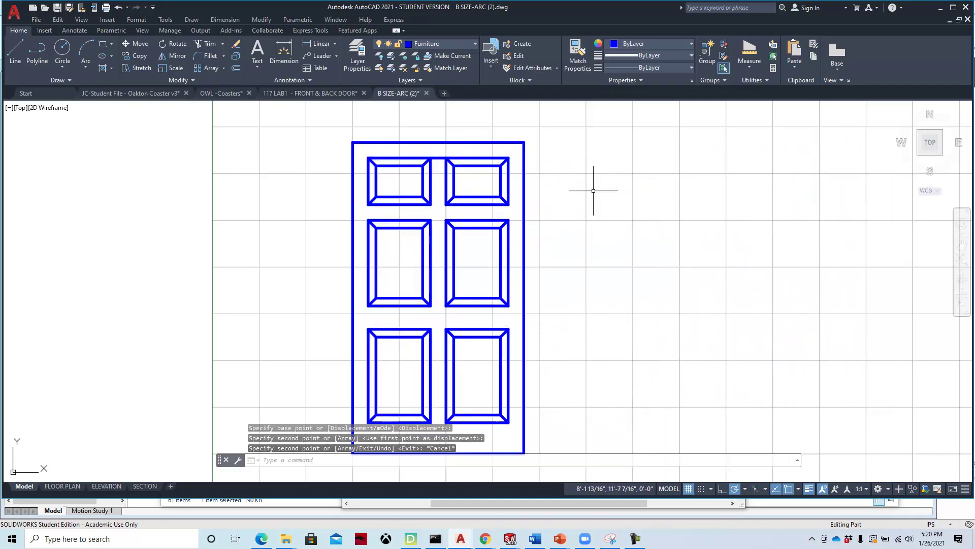
Step: Erase the short 4-inch guide line between the two upper panels
{"action": "left_click", "coordinate": [439, 158]}
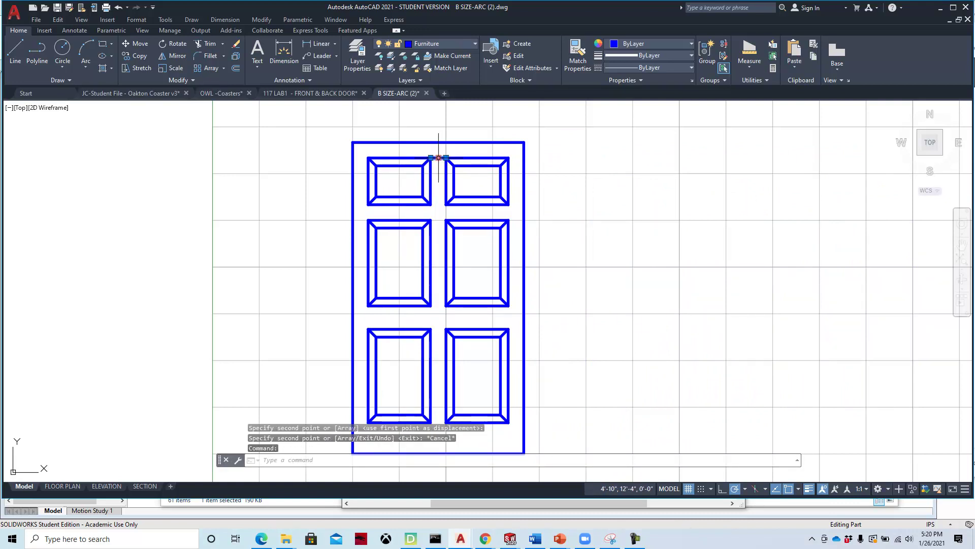
{"action": "mouse_move", "coordinate": [298, 96]}
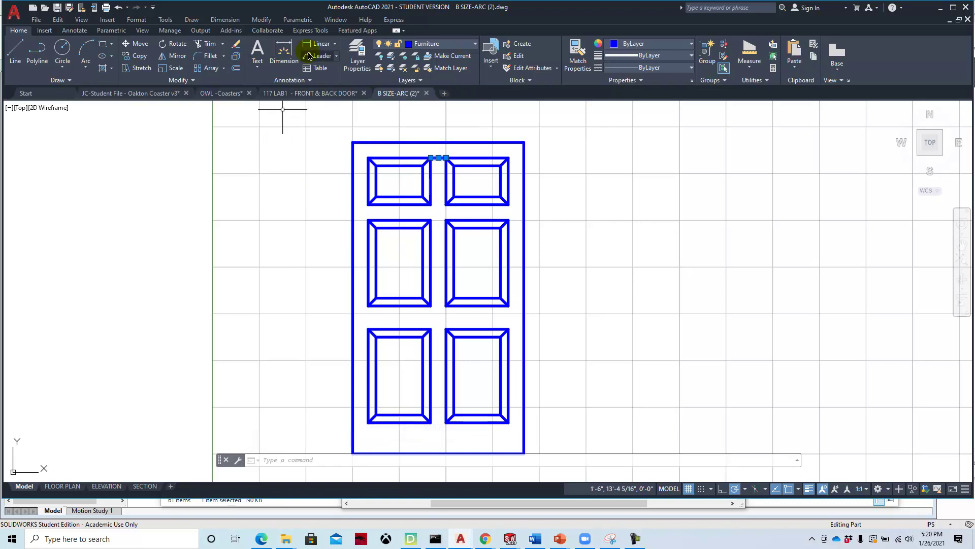
{"action": "left_click", "coordinate": [234, 47]}
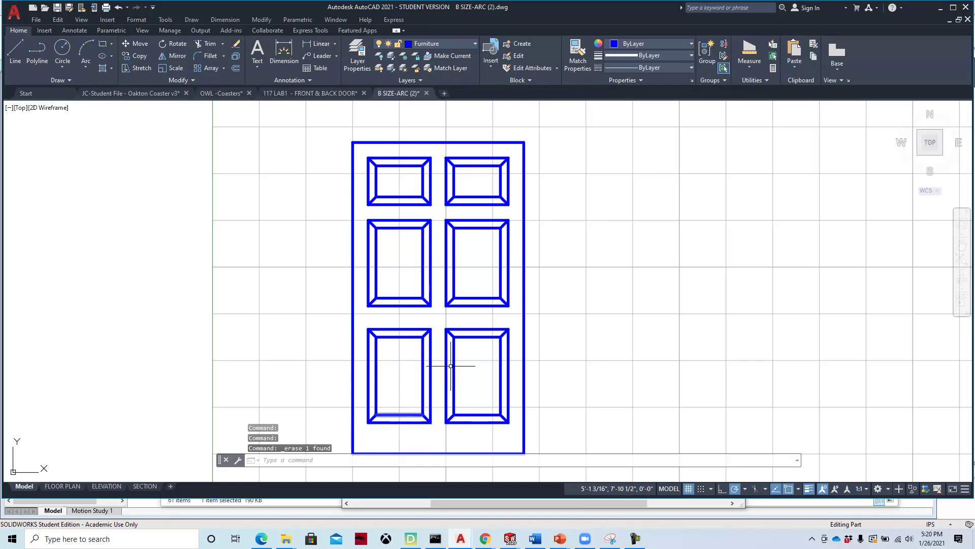
Step: Bring the Front Door PDF over the drawing, check the handle plate's dimensions, and move the window aside
{"action": "left_click", "coordinate": [486, 538]}
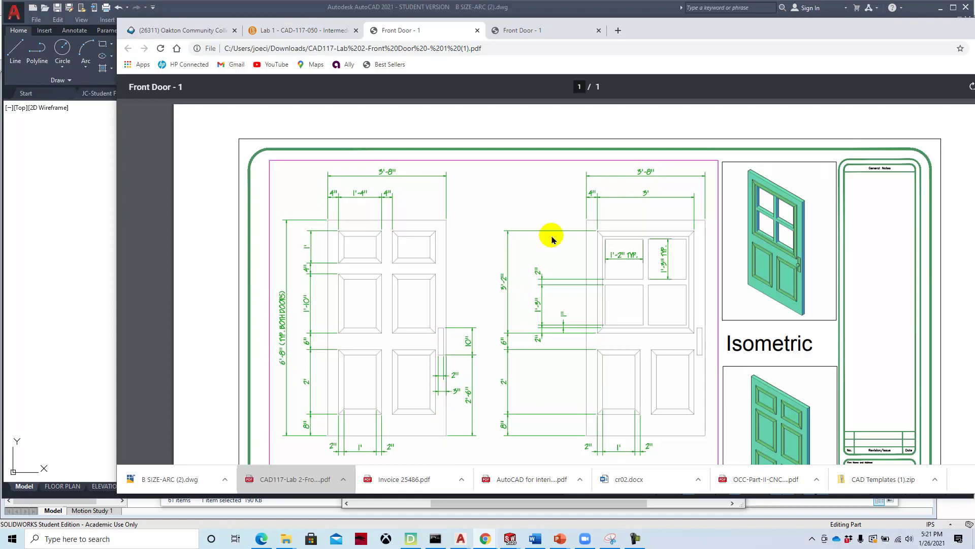
{"action": "left_click_drag", "start_coordinate": [662, 28], "coordinate": [974, 15]}
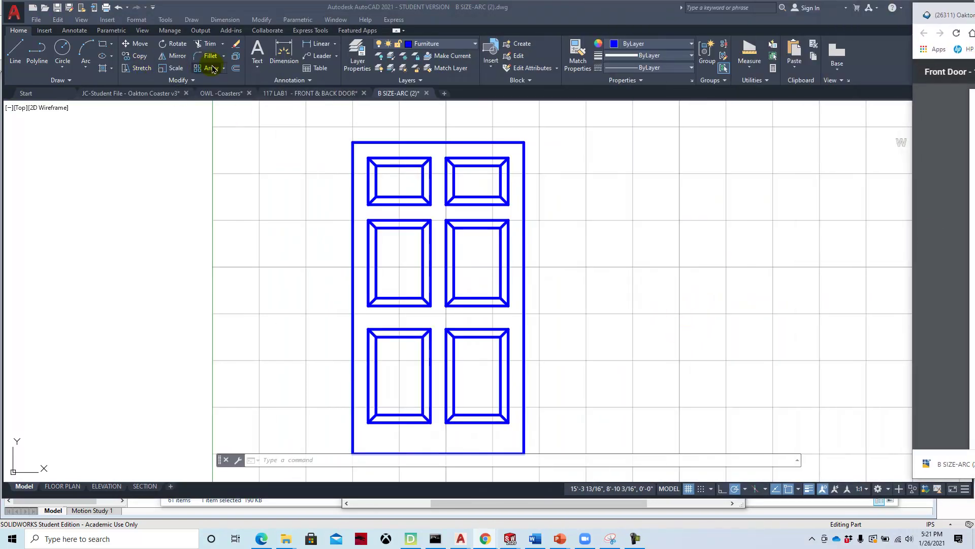
{"action": "left_click", "coordinate": [231, 71]}
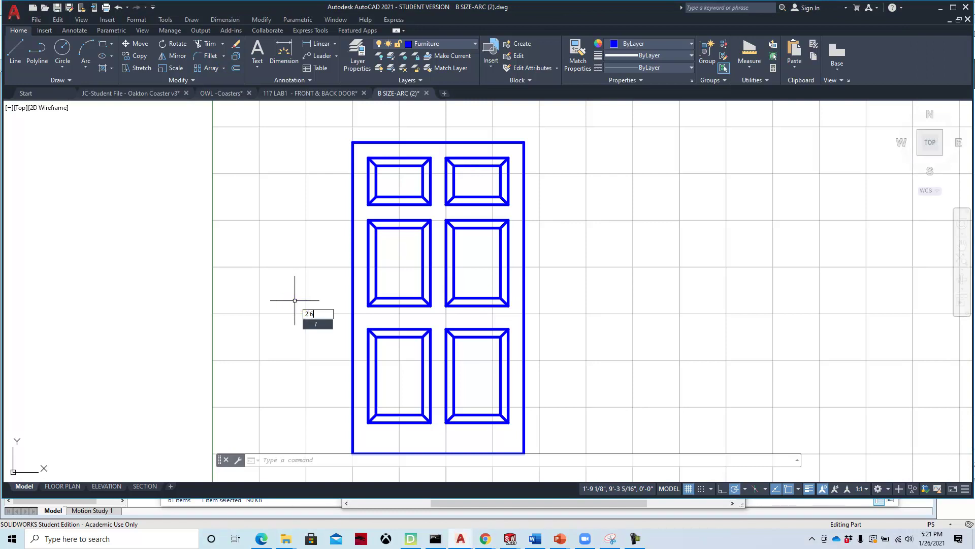
{"action": "type", "text": "2'6"}
{"action": "key", "text": "Return"}
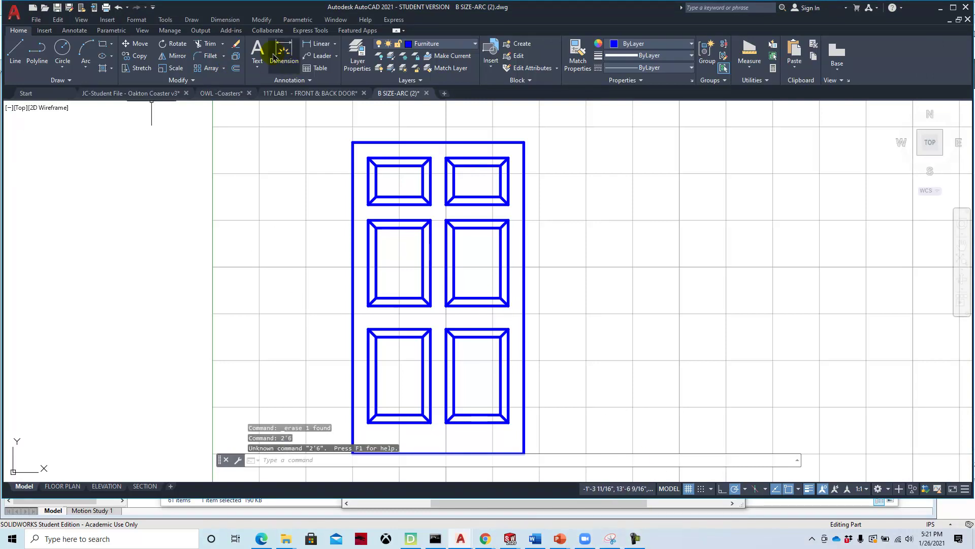
Step: Offset the door's bottom edge upward by 2'6" to locate the handle plate's lower edge
{"action": "left_click", "coordinate": [235, 68]}
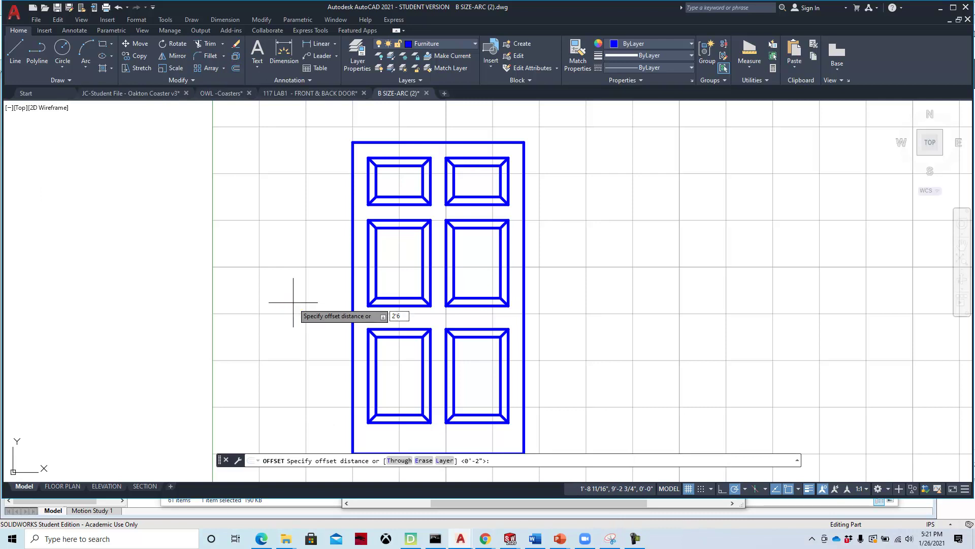
{"action": "type", "text": "2'6"}
{"action": "key", "text": "Return"}
{"action": "middle_click_drag", "start_coordinate": [500, 424], "coordinate": [507, 344]}
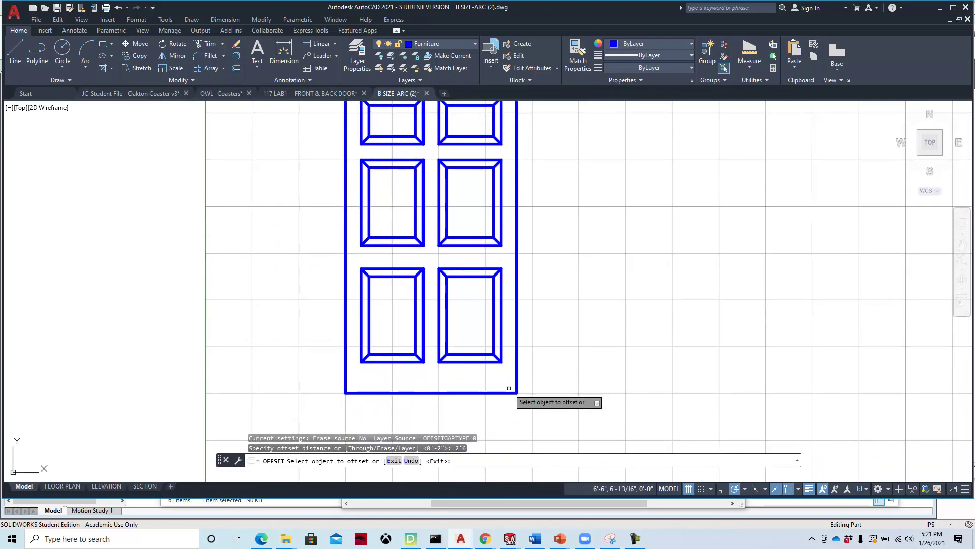
{"action": "left_click", "coordinate": [513, 393]}
{"action": "left_click", "coordinate": [565, 278]}
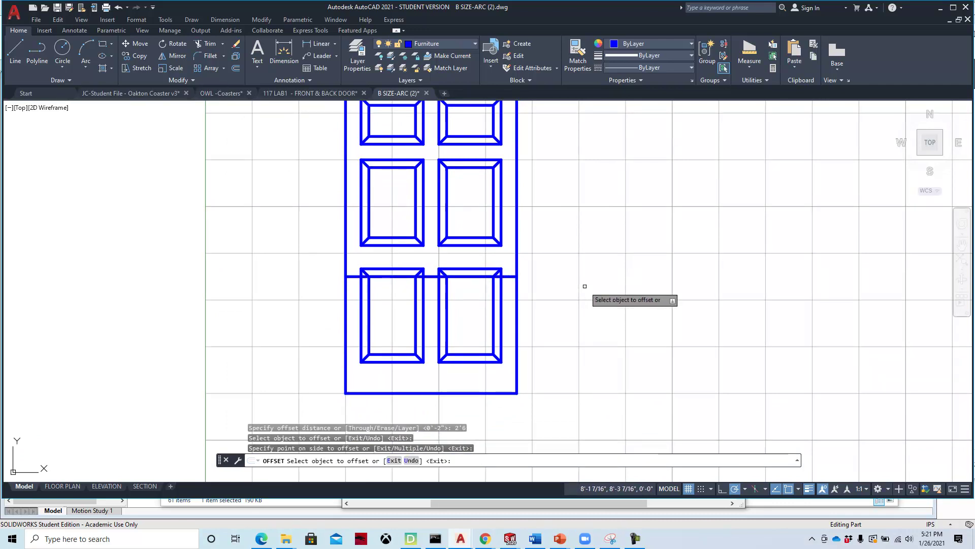
{"action": "key", "text": "Return"}
Step: Offset the handle plate's lower line upward by 10 inches to form its upper edge
{"action": "right_click", "coordinate": [584, 286]}
{"action": "left_click", "coordinate": [599, 290]}
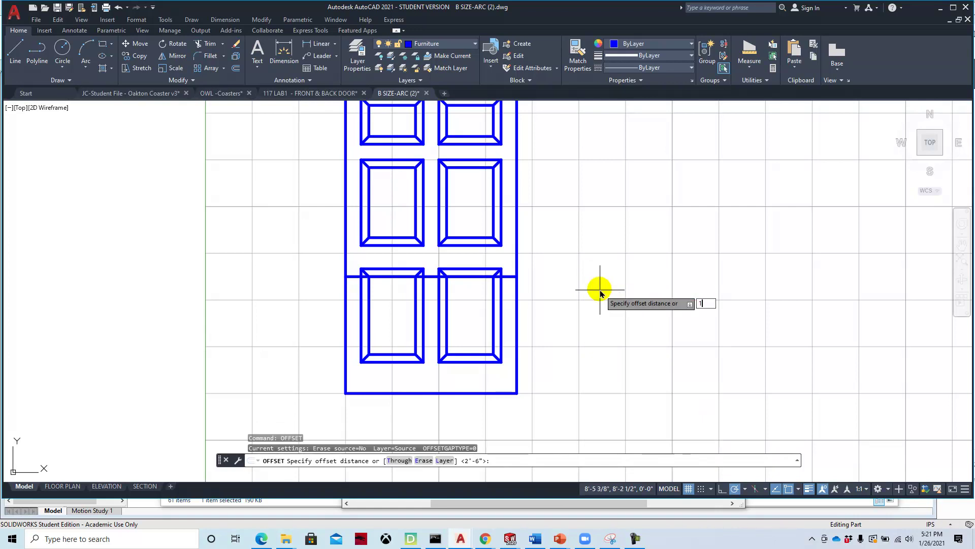
{"action": "type", "text": "10"}
{"action": "key", "text": "Return"}
{"action": "left_click", "coordinate": [508, 276]}
{"action": "left_click", "coordinate": [576, 220]}
{"action": "key", "text": "Return"}
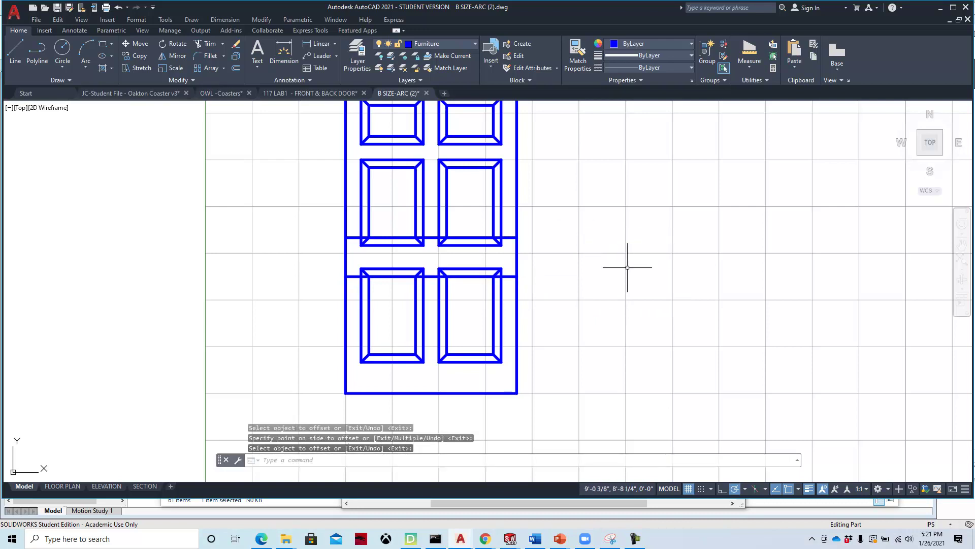
Step: Offset the door's right edge 1 inch inward to form the handle plate's right side
{"action": "key", "text": "Return"}
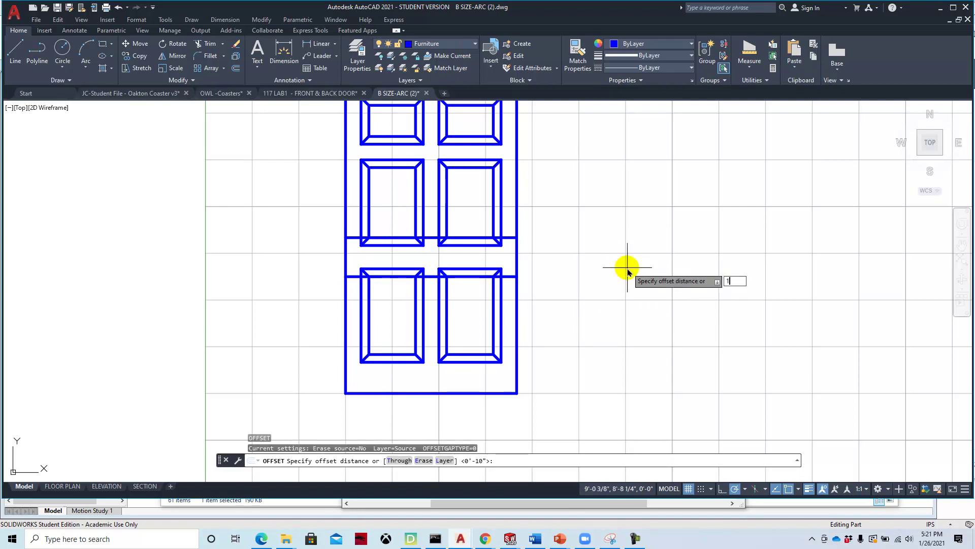
{"action": "key", "text": "Return"}
{"action": "left_click", "coordinate": [517, 246]}
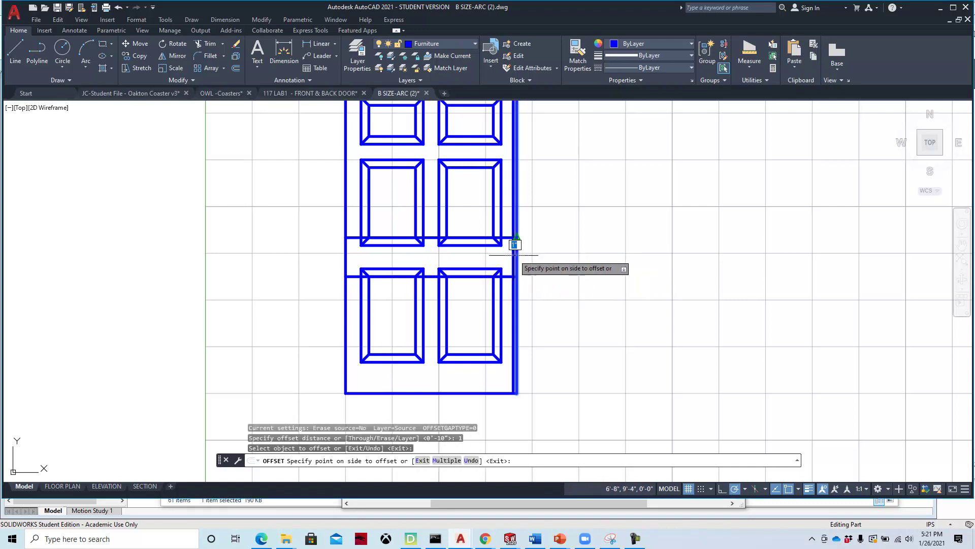
{"action": "left_click", "coordinate": [460, 257]}
{"action": "key", "text": "Return"}
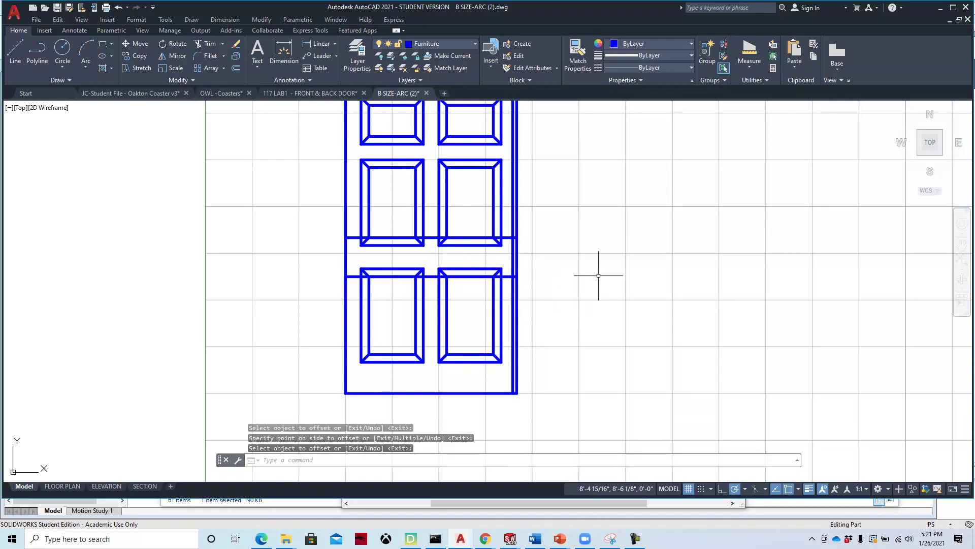
Step: Offset the handle plate's right line 2 inches to the left to form its left side
{"action": "key", "text": "Return"}
{"action": "type", "text": "2"}
{"action": "key", "text": "Return"}
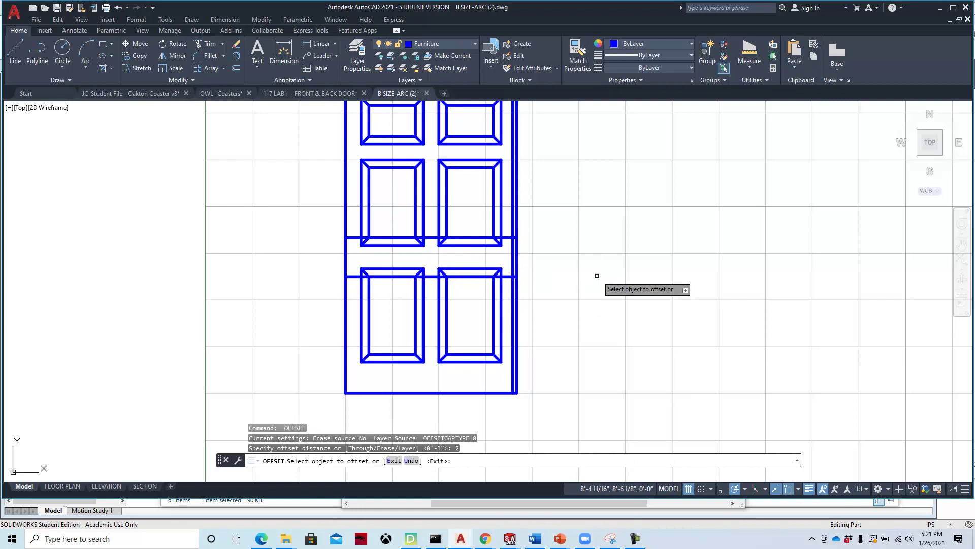
{"action": "left_click", "coordinate": [512, 255]}
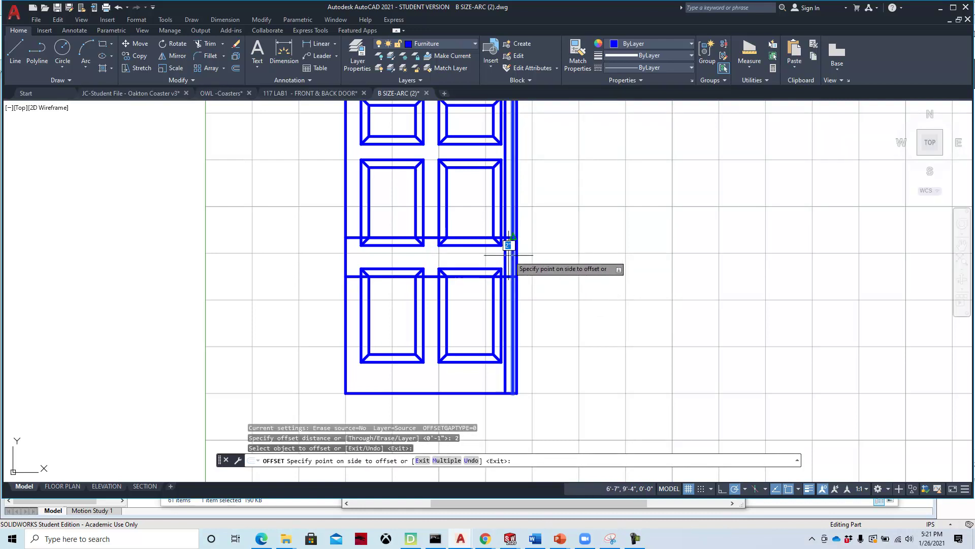
{"action": "left_click", "coordinate": [459, 258]}
{"action": "key", "text": "Escape"}
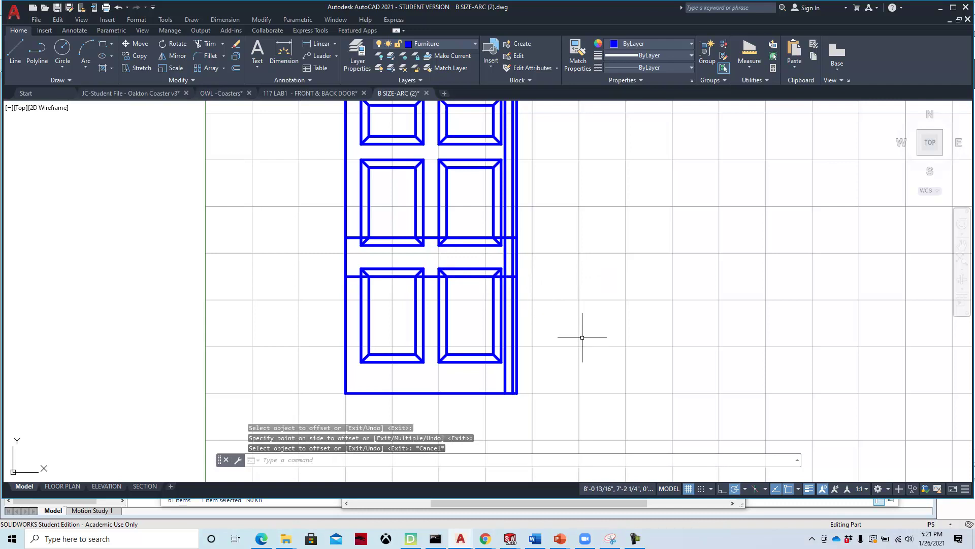
Step: Fillet the handle plate's top-left and bottom-left corners with a zero radius to form sharp corners
{"action": "scroll", "coordinate": [516, 261], "scroll_direction": "up", "scroll_amount": 3}
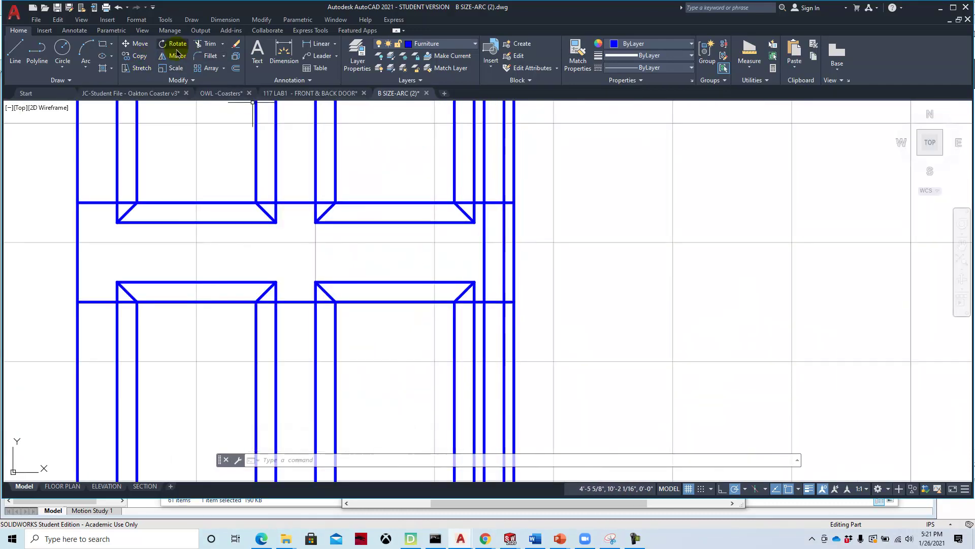
{"action": "left_click", "coordinate": [209, 56]}
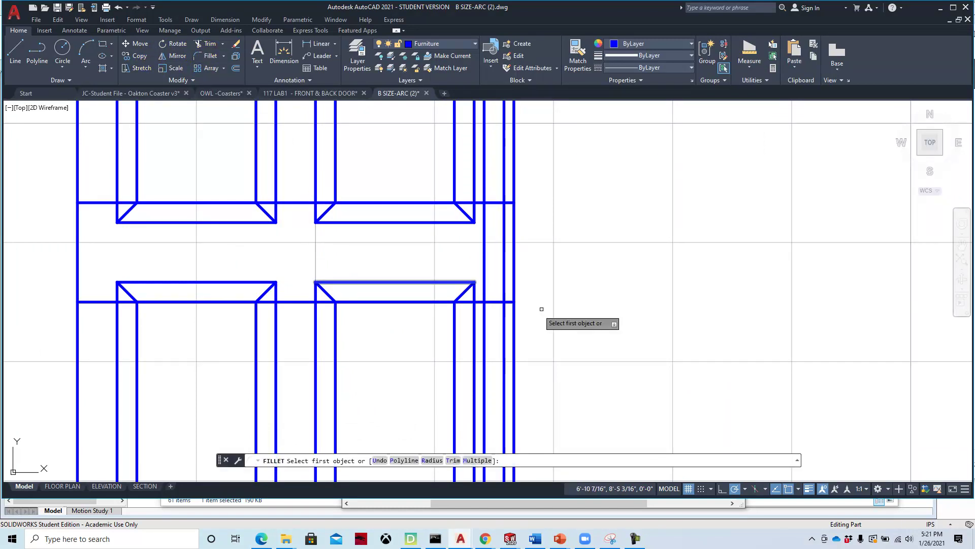
{"action": "left_click", "coordinate": [485, 217]}
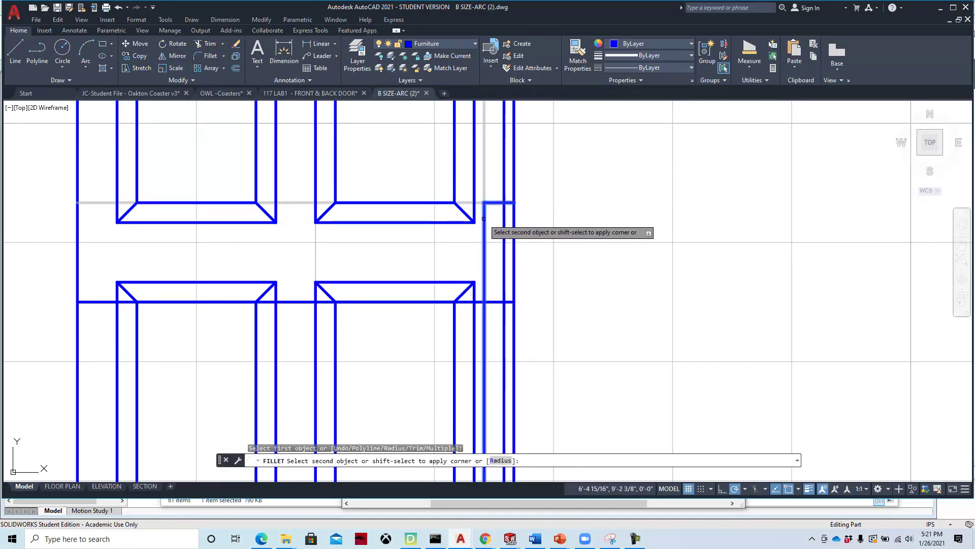
{"action": "right_click", "coordinate": [490, 224]}
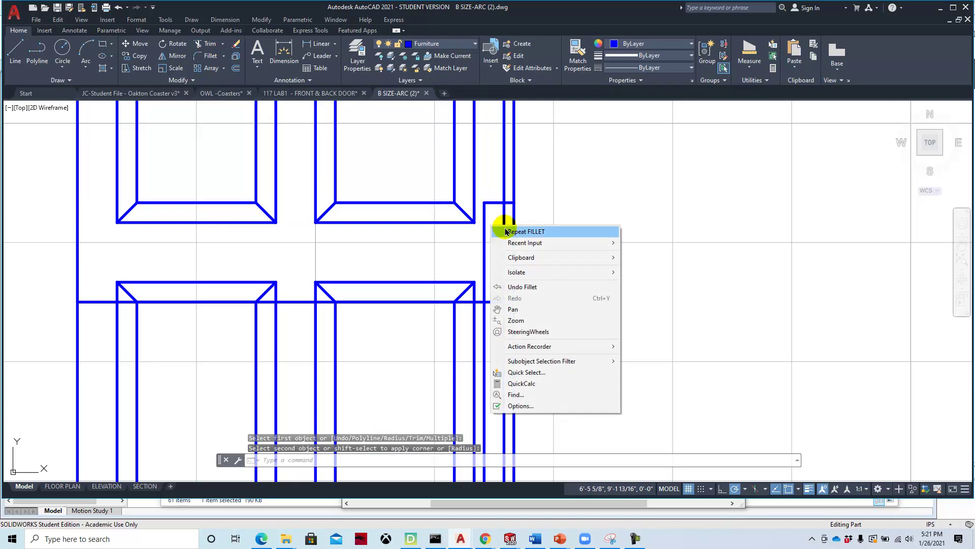
{"action": "left_click", "coordinate": [511, 218]}
{"action": "left_click", "coordinate": [483, 263]}
{"action": "left_click", "coordinate": [500, 302]}
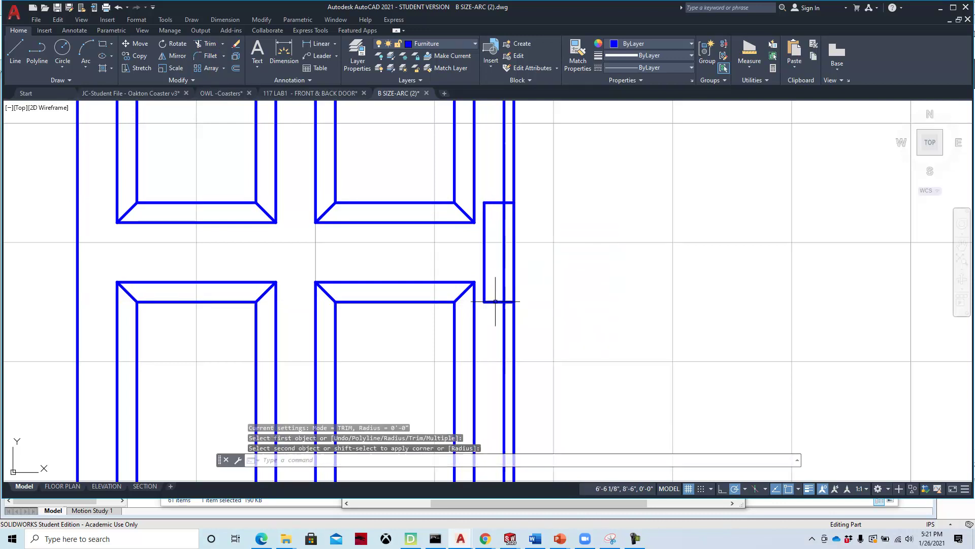
Step: Fillet the handle plate's bottom-right and top-right corners with a zero radius to close the rectangle
{"action": "right_click", "coordinate": [501, 295]}
{"action": "left_click", "coordinate": [517, 300]}
{"action": "left_click", "coordinate": [496, 302]}
{"action": "left_click", "coordinate": [504, 280]}
{"action": "right_click", "coordinate": [483, 262]}
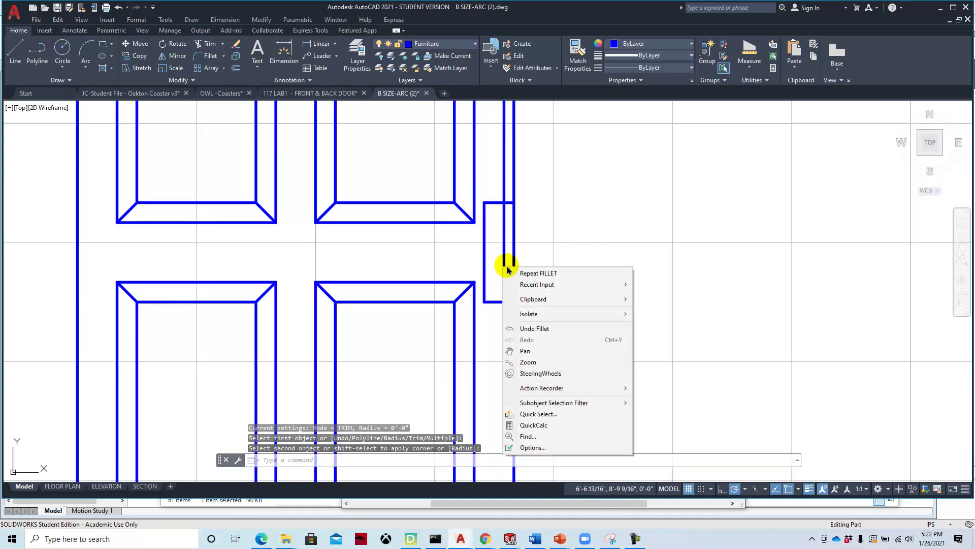
{"action": "left_click", "coordinate": [492, 274]}
{"action": "left_click", "coordinate": [504, 238]}
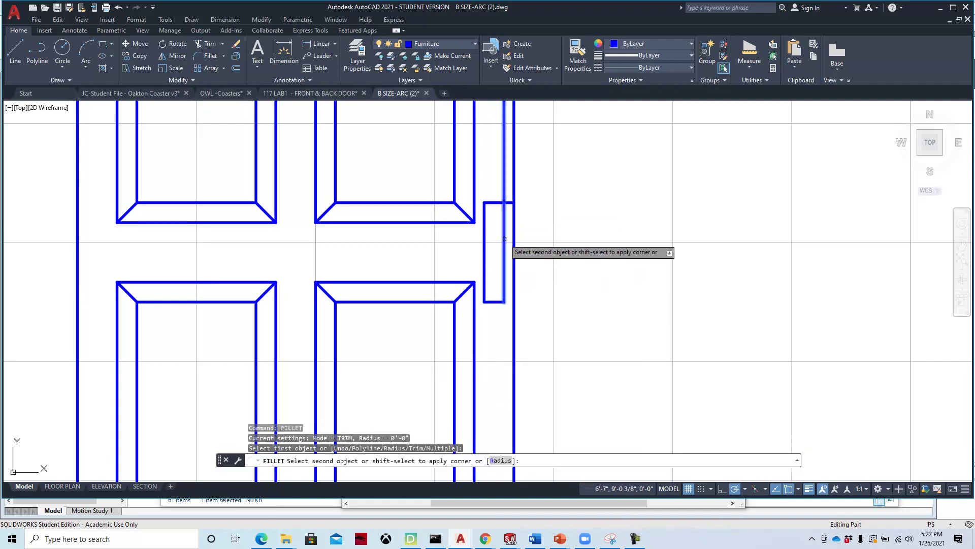
{"action": "left_click", "coordinate": [496, 203]}
Step: Begin saving the drawing under a new name and browse to the CAD-117 folder inside the desktop's 2021 folder
{"action": "scroll", "coordinate": [568, 268], "scroll_direction": "down", "scroll_amount": 2}
{"action": "scroll", "coordinate": [568, 269], "scroll_direction": "down", "scroll_amount": 3}
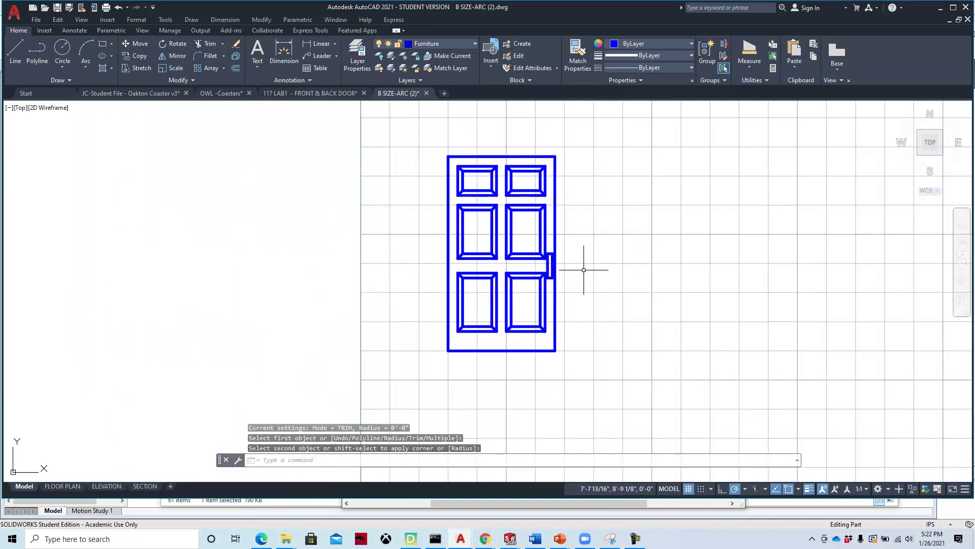
{"action": "middle_click_drag", "start_coordinate": [583, 266], "coordinate": [460, 290]}
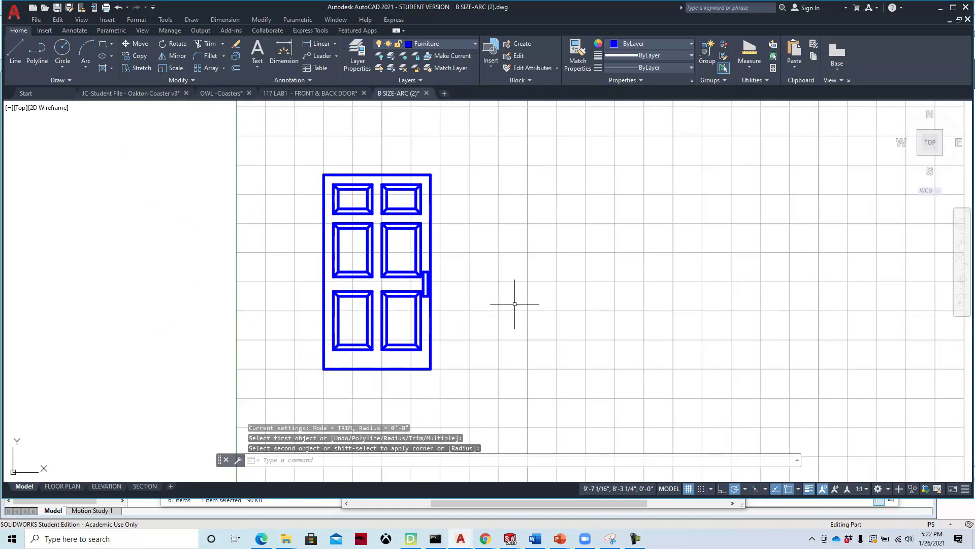
{"action": "key", "text": "Escape"}
{"action": "left_click", "coordinate": [35, 19]}
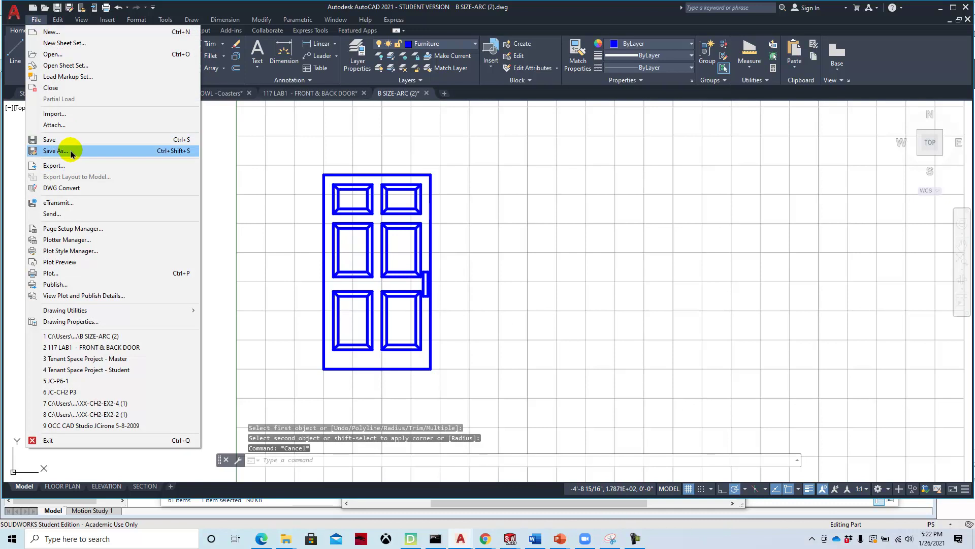
{"action": "left_click", "coordinate": [70, 153]}
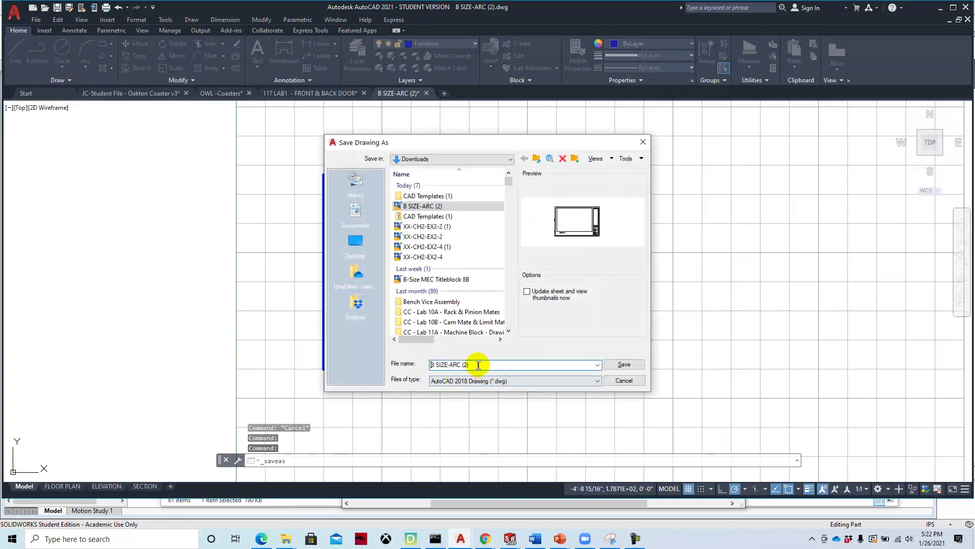
{"action": "left_click_drag", "start_coordinate": [479, 363], "coordinate": [406, 364]}
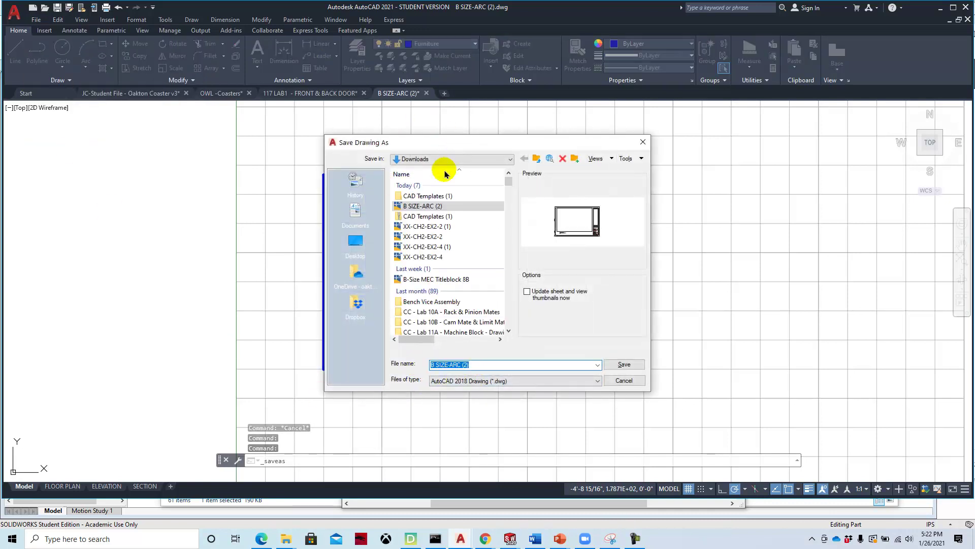
{"action": "left_click", "coordinate": [357, 243]}
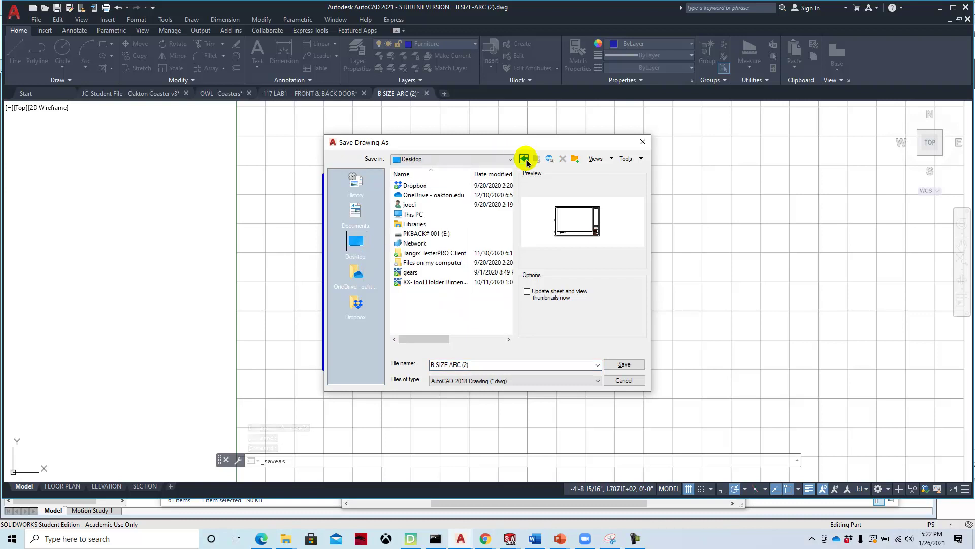
{"action": "double_click", "coordinate": [418, 214]}
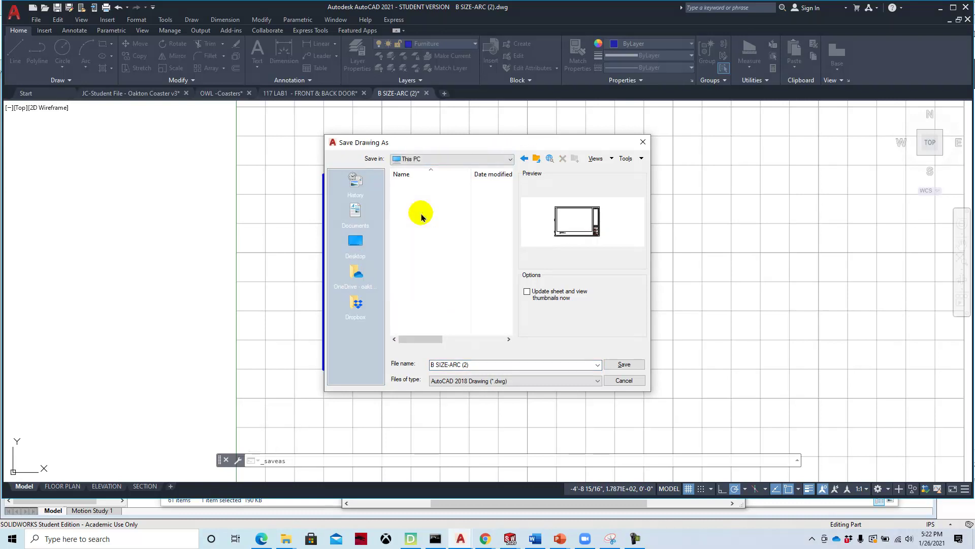
{"action": "double_click", "coordinate": [424, 206]}
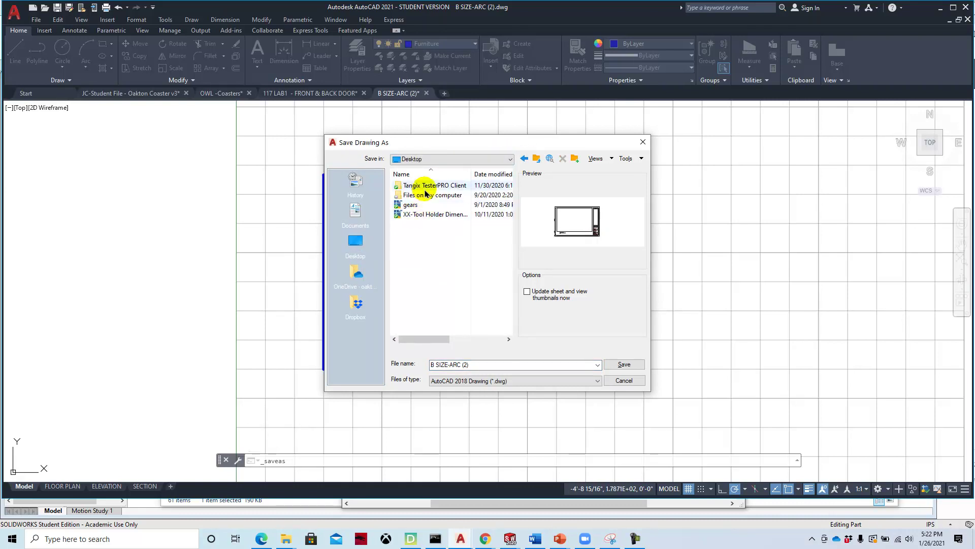
{"action": "left_click", "coordinate": [428, 196]}
{"action": "double_click", "coordinate": [428, 196]}
{"action": "double_click", "coordinate": [414, 195]}
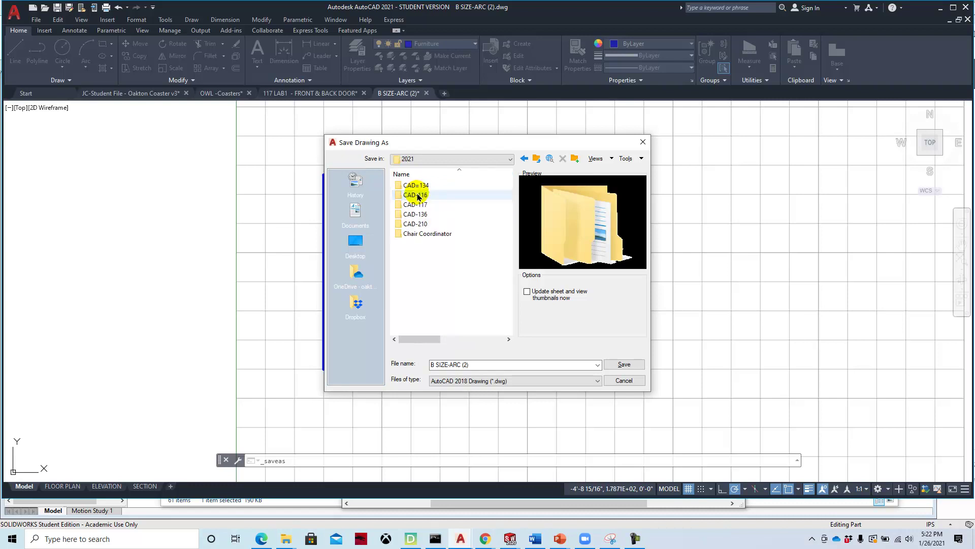
{"action": "double_click", "coordinate": [426, 204]}
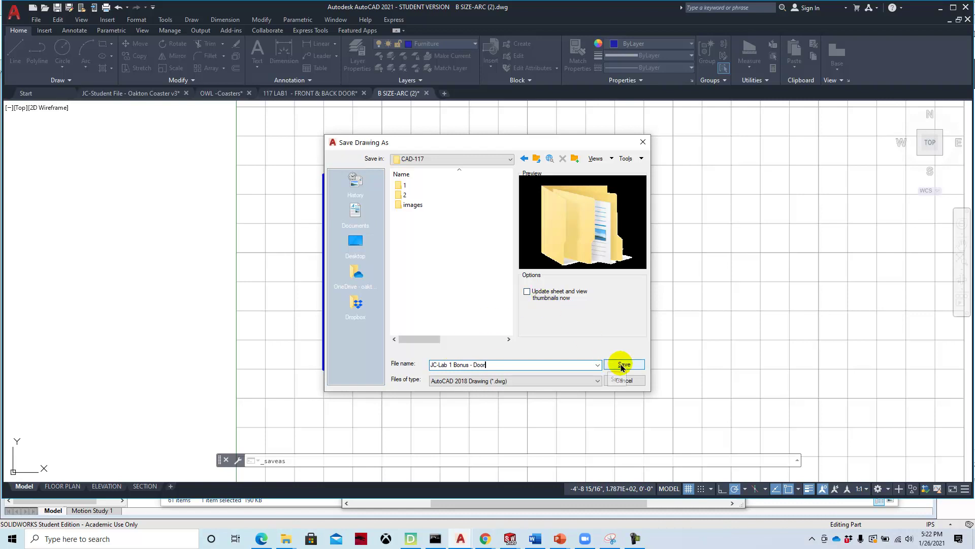
Step: Save the drawing as JC-Lab 1 Bonus - Door in subfolder 1 of CAD-117
{"action": "left_click", "coordinate": [408, 188]}
{"action": "double_click", "coordinate": [408, 189]}
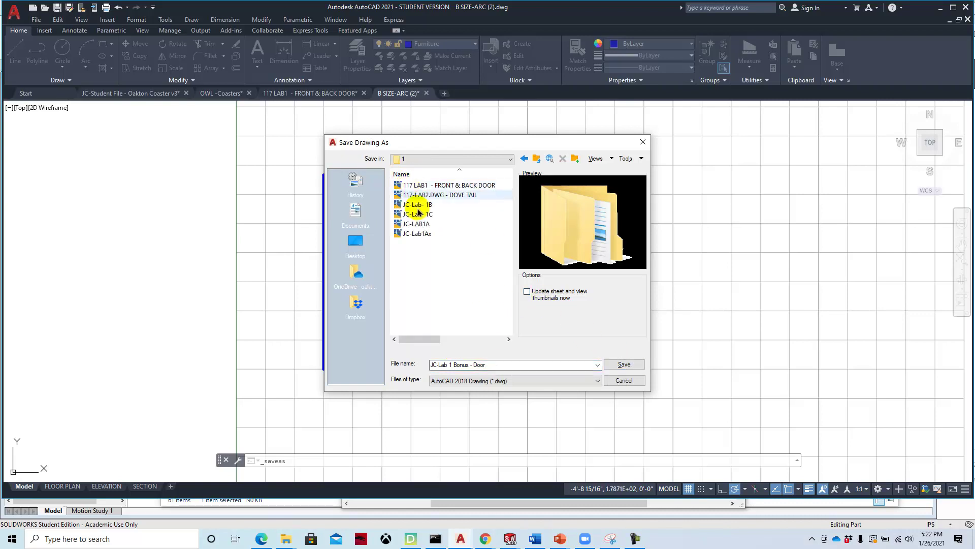
{"action": "left_click", "coordinate": [625, 364]}
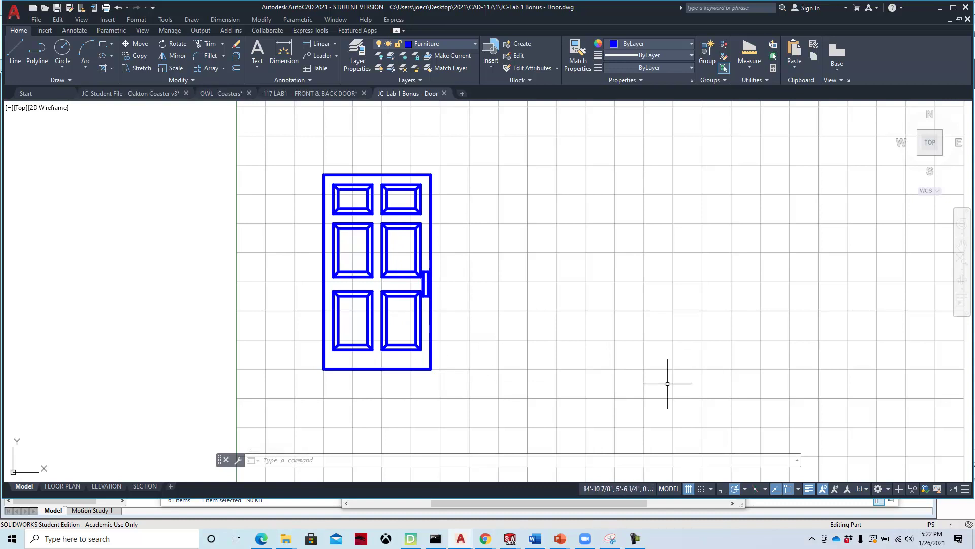
Step: Make Dimension the current layer and add a linear dimension for the door's full height along its left side
{"action": "left_click", "coordinate": [463, 44]}
{"action": "left_click", "coordinate": [451, 81]}
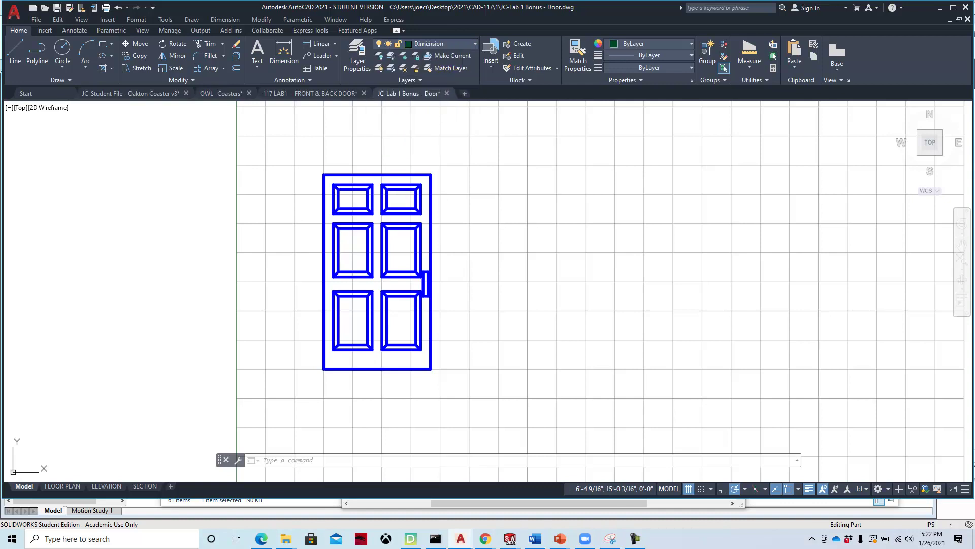
{"action": "left_click", "coordinate": [321, 44]}
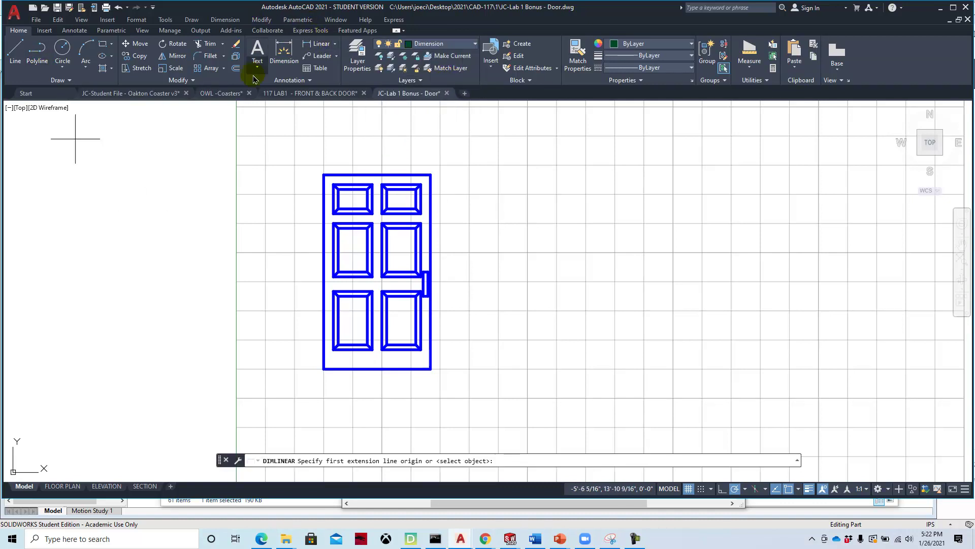
{"action": "left_click", "coordinate": [324, 369]}
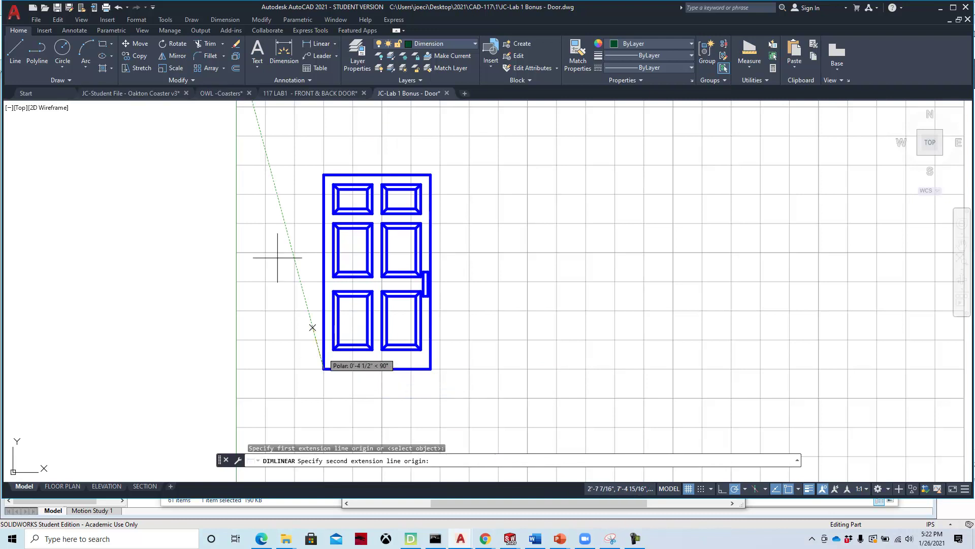
{"action": "left_click", "coordinate": [322, 174]}
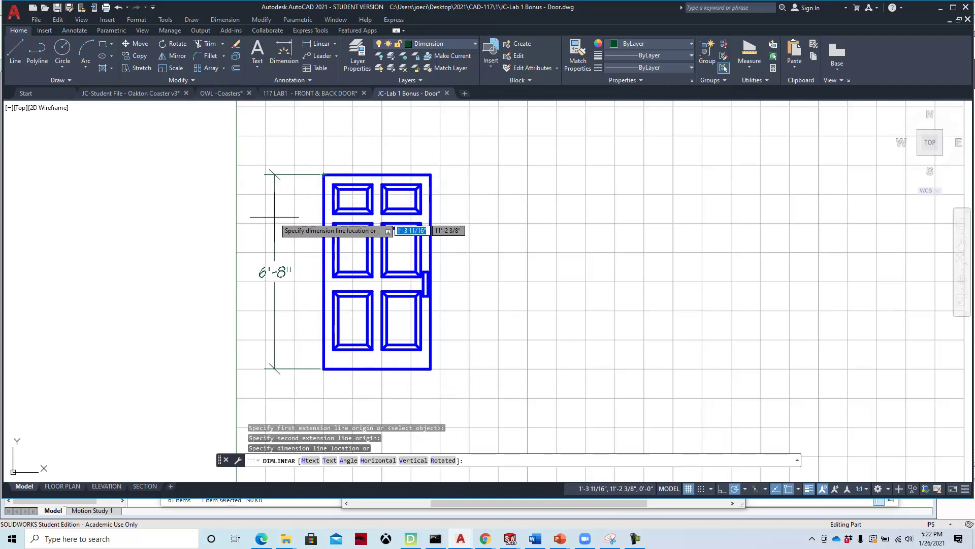
{"action": "left_click", "coordinate": [274, 217]}
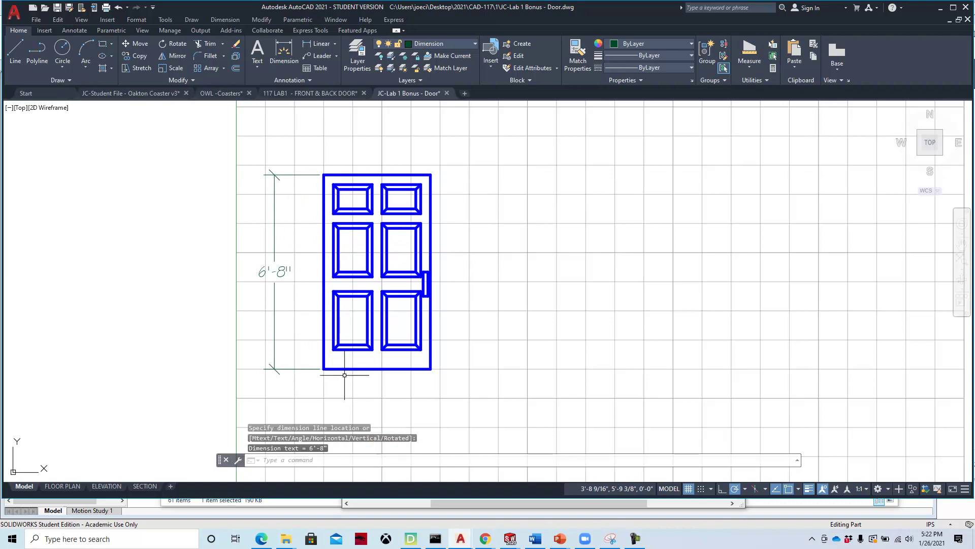
Step: Set the overall scale of the Standard dimension style to 48
{"action": "scroll", "coordinate": [345, 375], "scroll_direction": "down", "scroll_amount": 3}
{"action": "middle_click_drag", "start_coordinate": [345, 375], "coordinate": [454, 369]}
{"action": "scroll", "coordinate": [383, 310], "scroll_direction": "up", "scroll_amount": 5}
{"action": "middle_click_drag", "start_coordinate": [359, 283], "coordinate": [397, 325]}
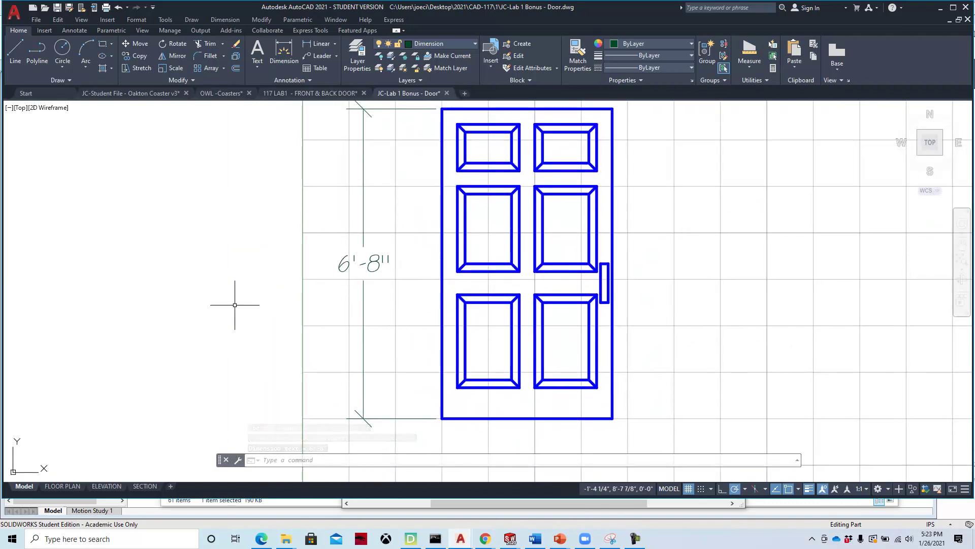
{"action": "scroll", "coordinate": [270, 308], "scroll_direction": "down", "scroll_amount": 2}
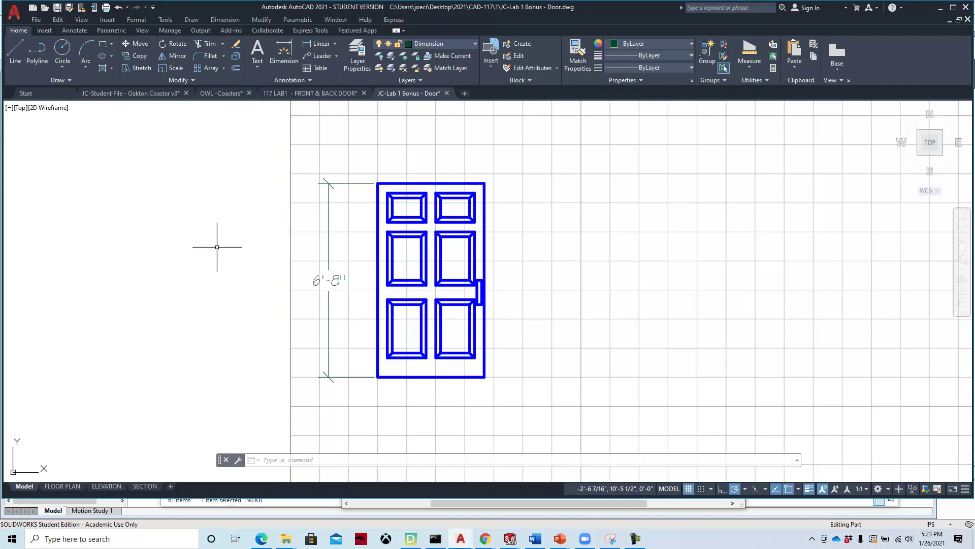
{"action": "left_click", "coordinate": [74, 31]}
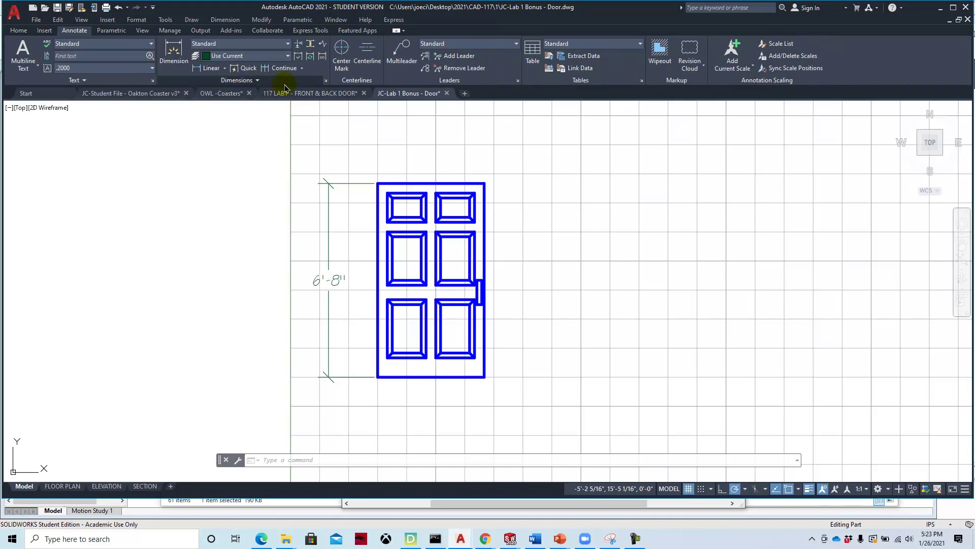
{"action": "left_click", "coordinate": [326, 83]}
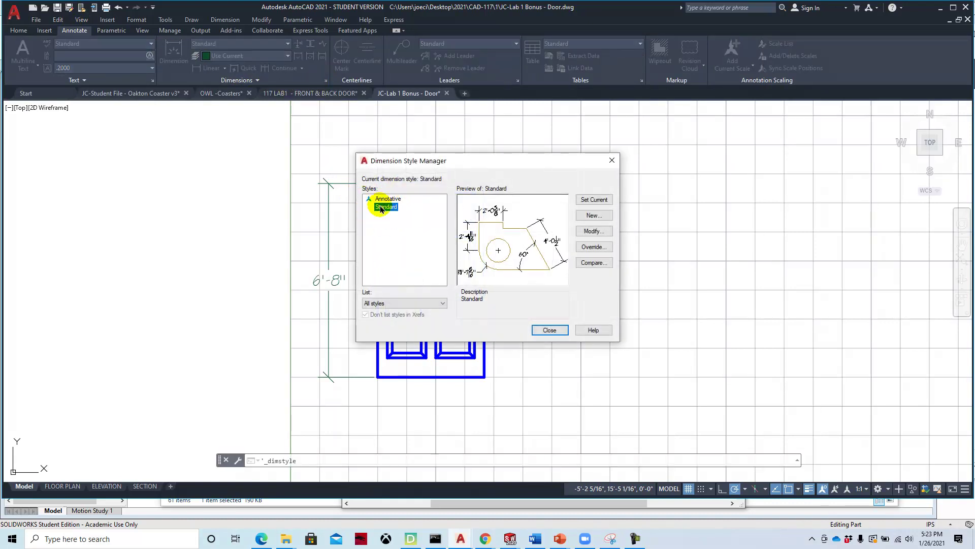
{"action": "left_click", "coordinate": [599, 234]}
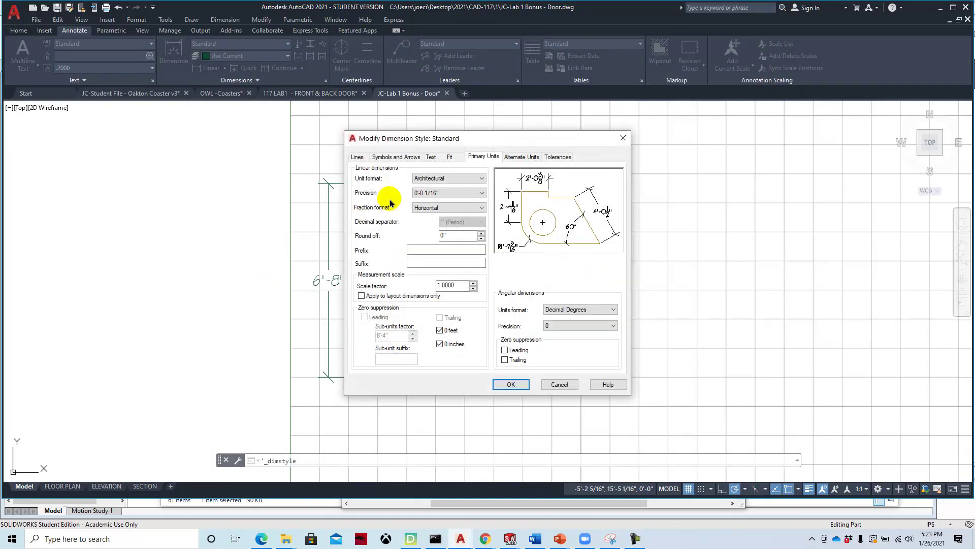
{"action": "left_click", "coordinate": [449, 158]}
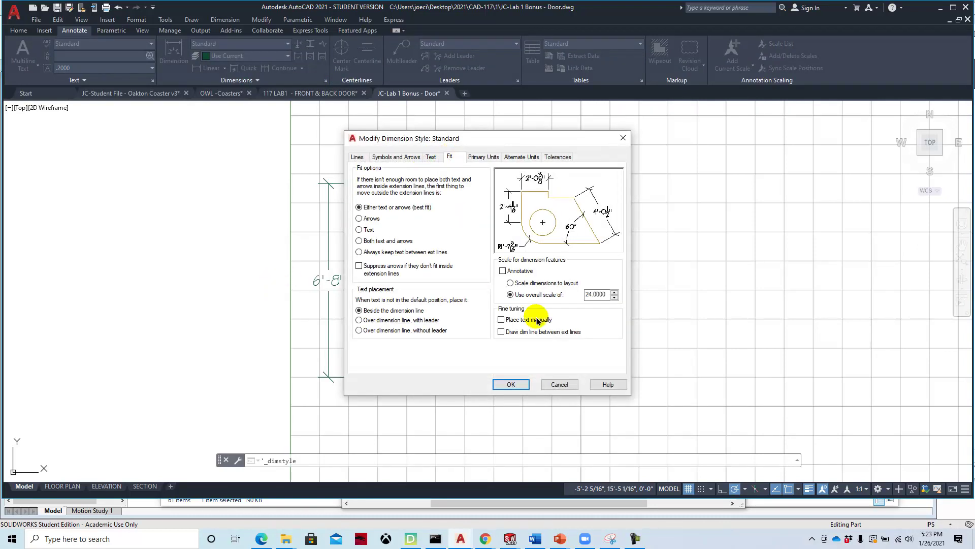
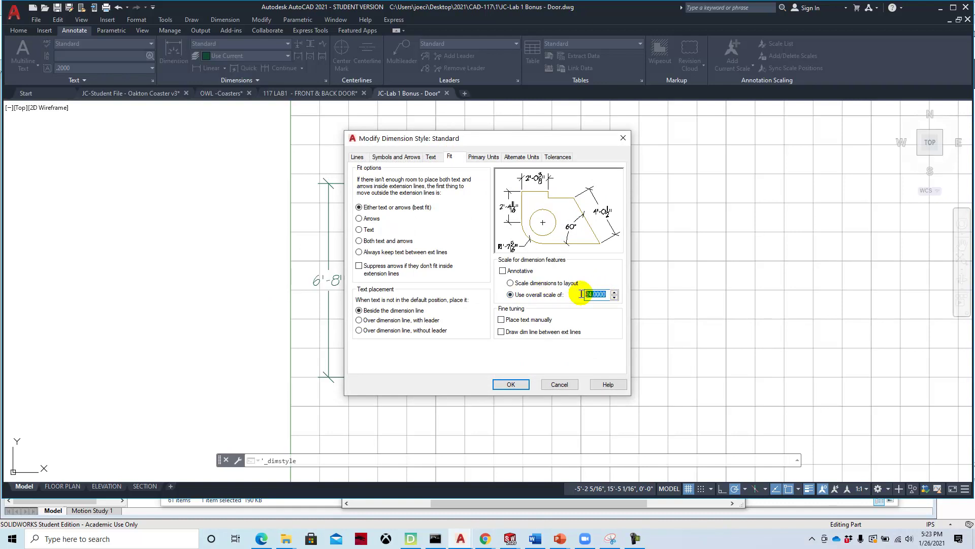
{"action": "left_click", "coordinate": [518, 385]}
{"action": "left_click", "coordinate": [554, 331]}
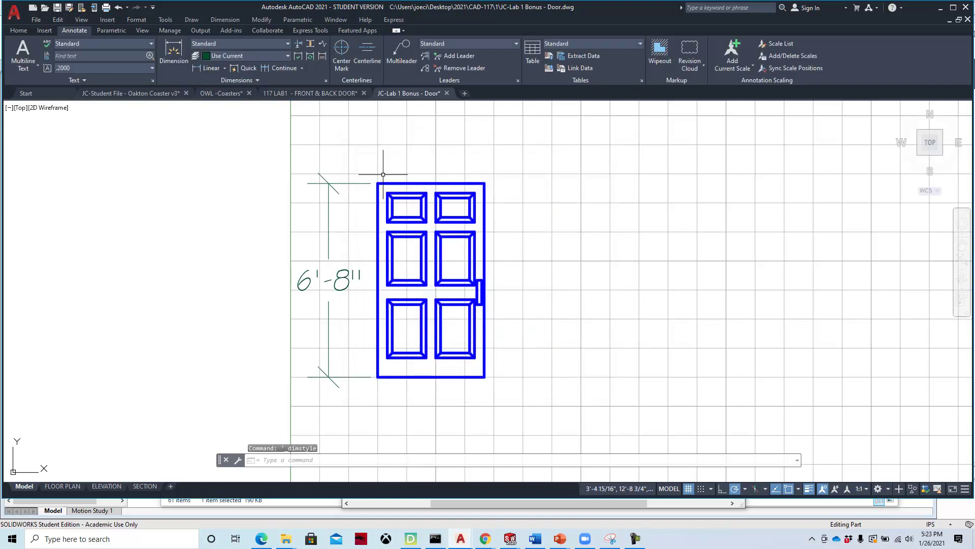
Step: Set the overall scale of the Standard dimension style to 12
{"action": "left_click", "coordinate": [326, 82]}
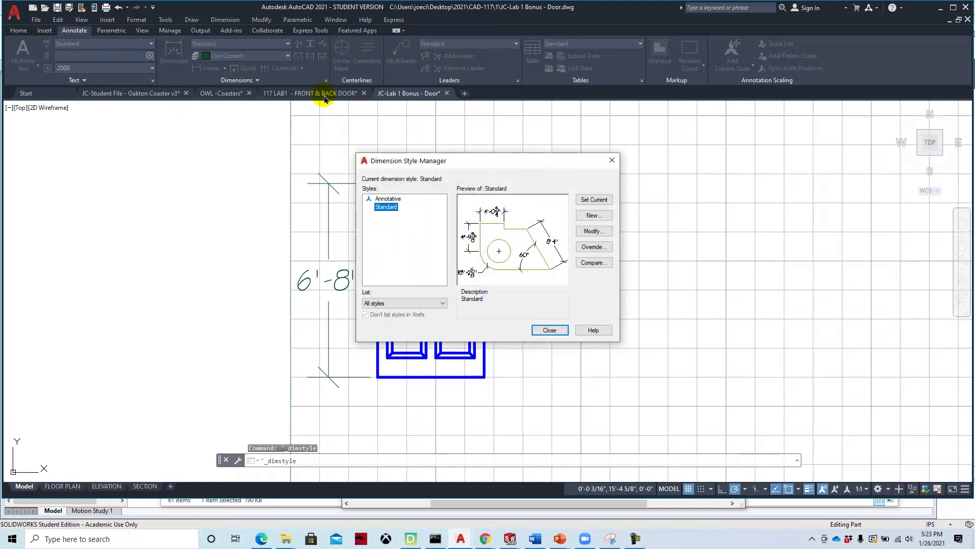
{"action": "left_click", "coordinate": [595, 232]}
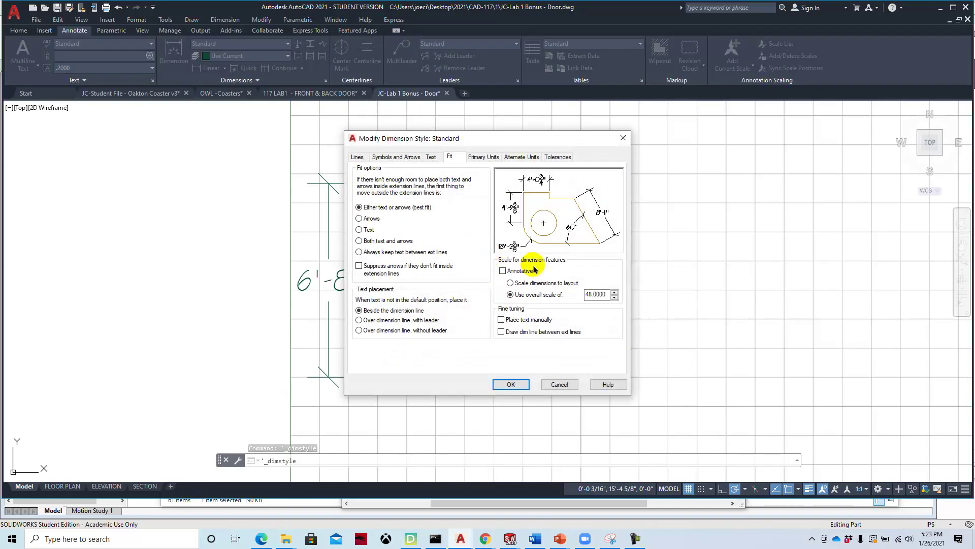
{"action": "double_click", "coordinate": [610, 294]}
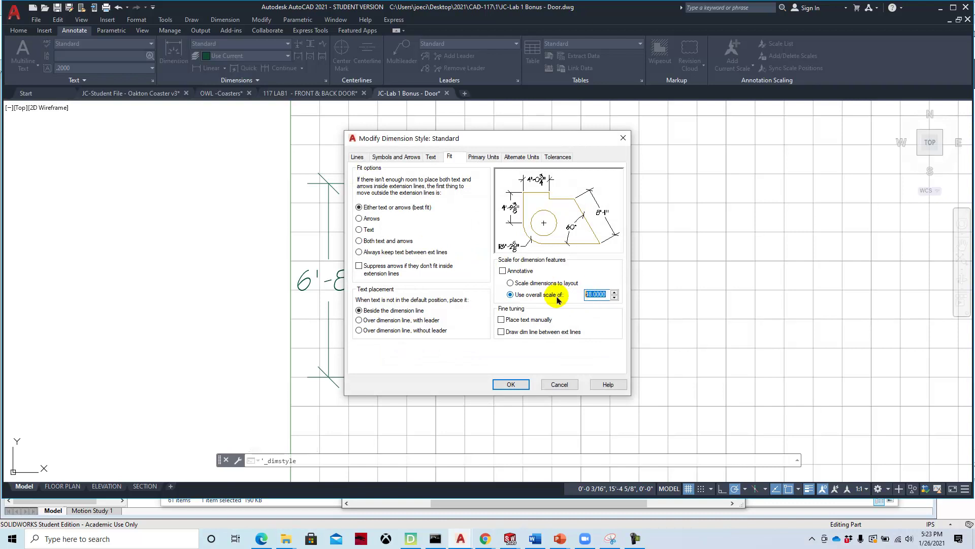
{"action": "type", "text": "12"}
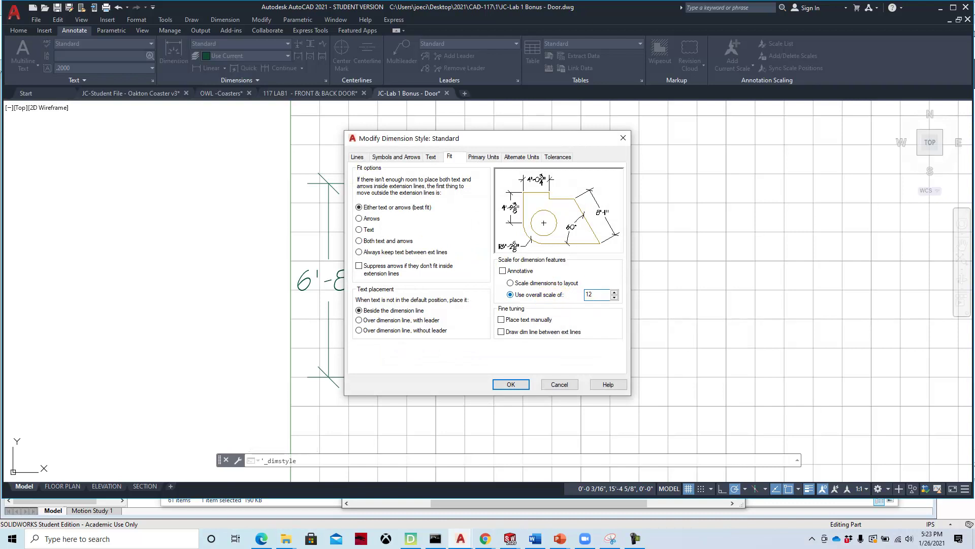
{"action": "left_click", "coordinate": [512, 384]}
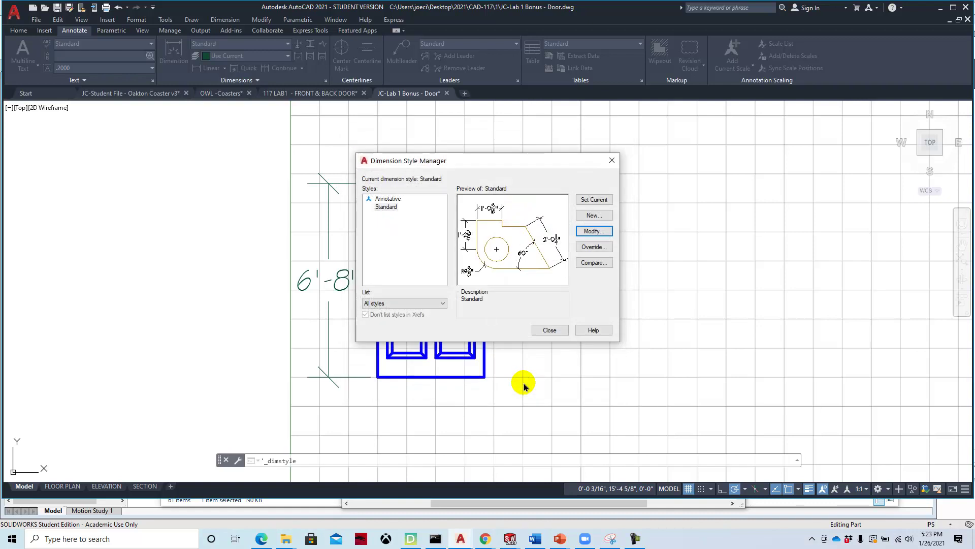
{"action": "left_click", "coordinate": [548, 332]}
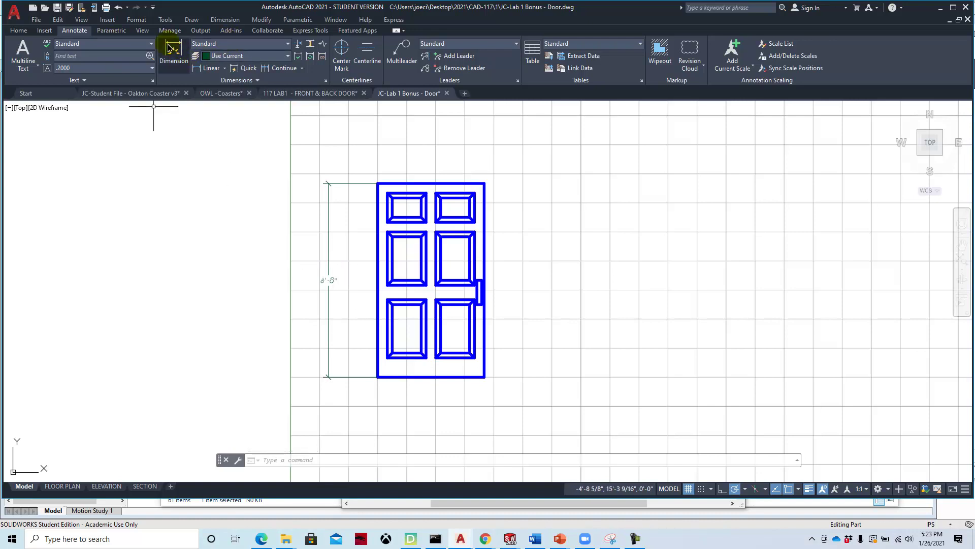
Step: Add a vertical linear dimension from the door's bottom-left corner to the lower-left panel's bottom corner, placed inside the height dimension
{"action": "left_click", "coordinate": [212, 69]}
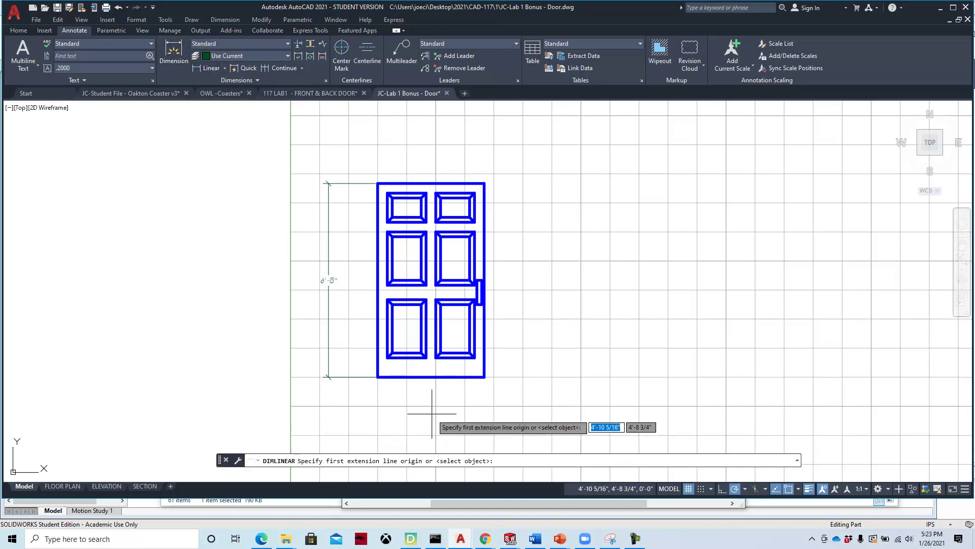
{"action": "left_click", "coordinate": [378, 376]}
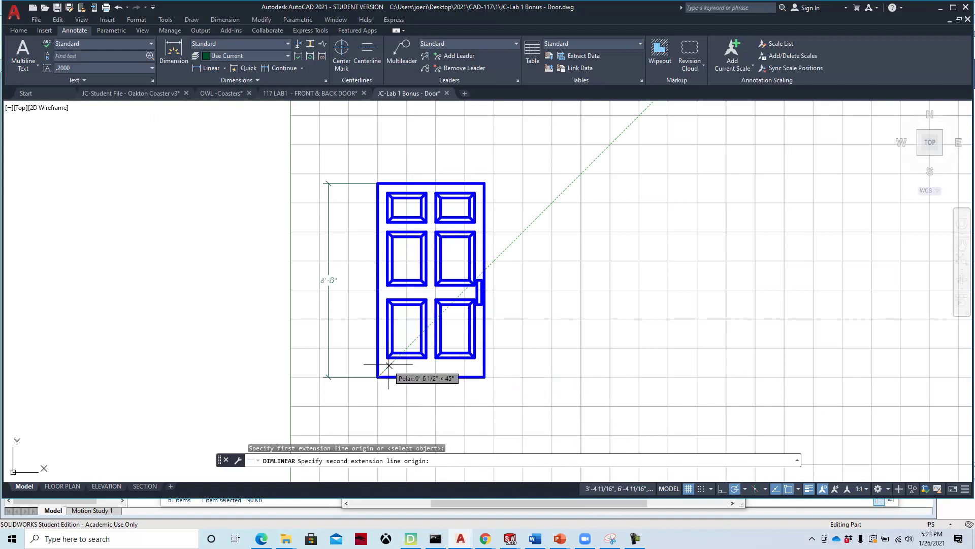
{"action": "left_click", "coordinate": [387, 357]}
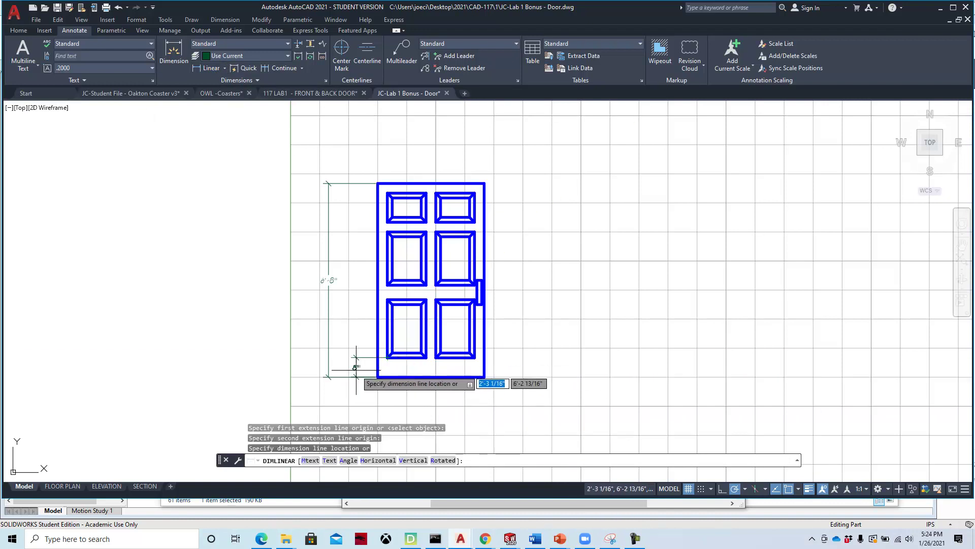
{"action": "left_click", "coordinate": [349, 366]}
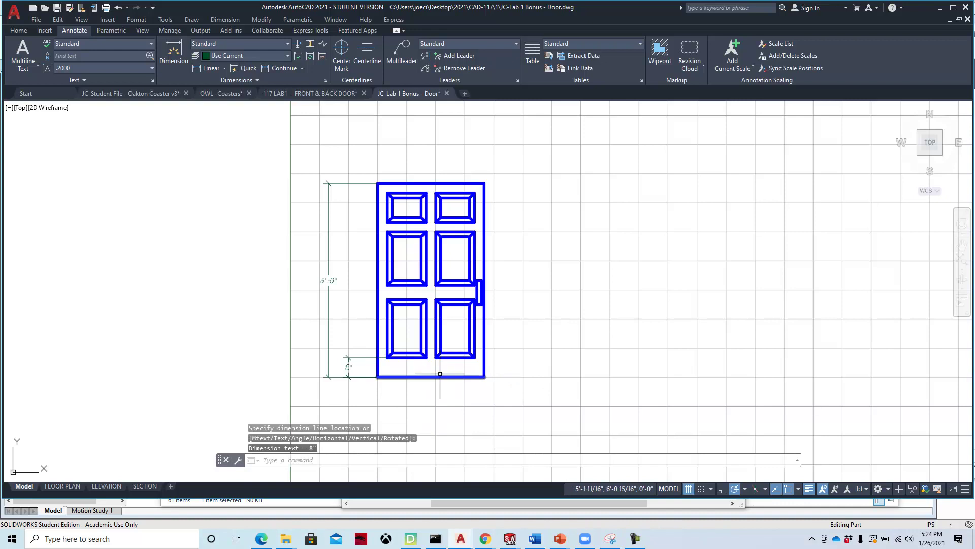
Step: Add a vertical linear dimension for the lower-left panel's height, in line with the 8" dimension below it
{"action": "right_click", "coordinate": [409, 321]}
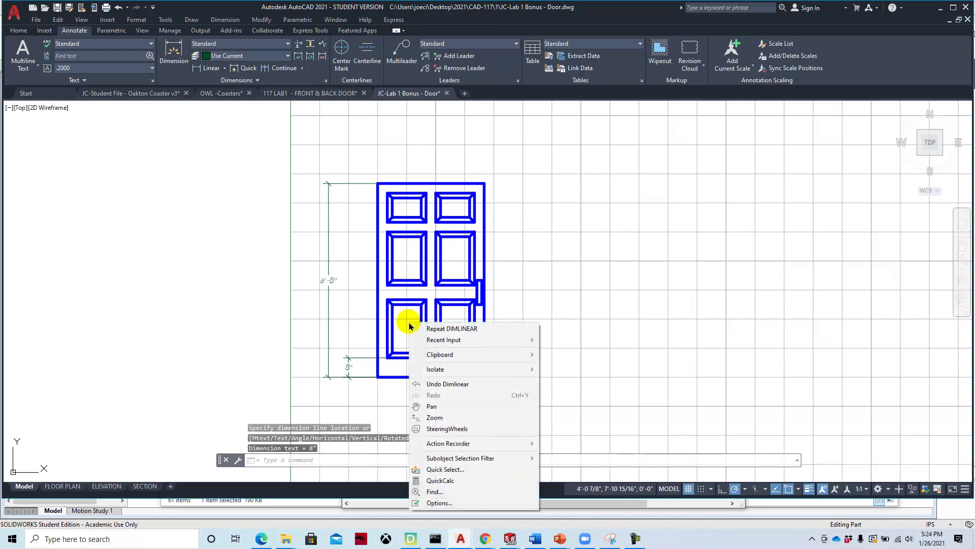
{"action": "left_click", "coordinate": [437, 323]}
{"action": "scroll", "coordinate": [396, 365], "scroll_direction": "up", "scroll_amount": 6}
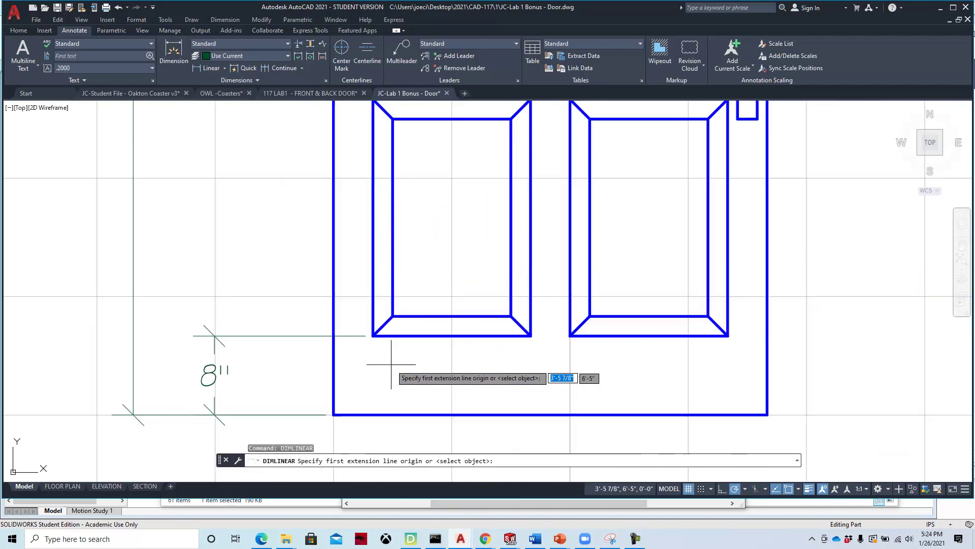
{"action": "left_click", "coordinate": [388, 357]}
{"action": "middle_click_drag", "start_coordinate": [360, 216], "coordinate": [365, 355]}
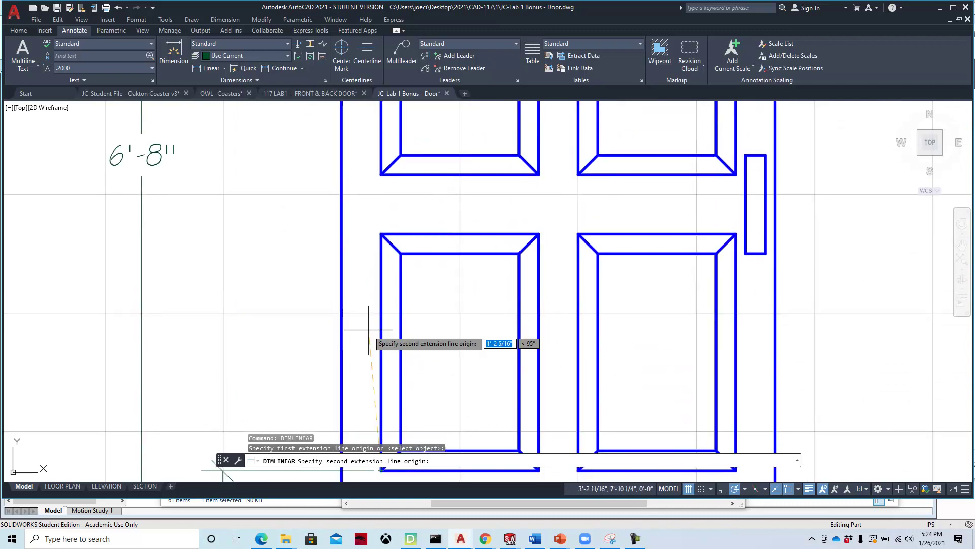
{"action": "left_click", "coordinate": [381, 233]}
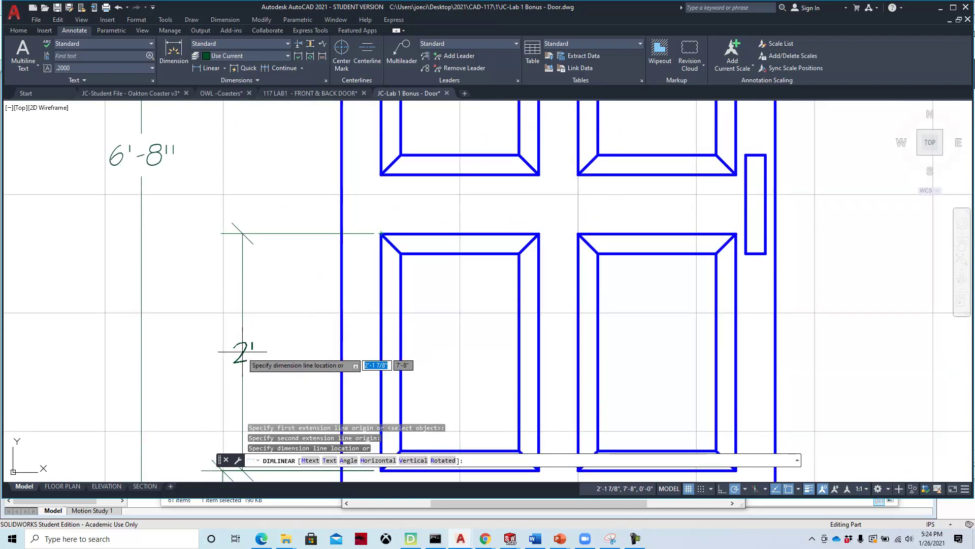
{"action": "scroll", "coordinate": [243, 355], "scroll_direction": "down", "scroll_amount": 4}
{"action": "middle_click_drag", "start_coordinate": [254, 345], "coordinate": [277, 326]}
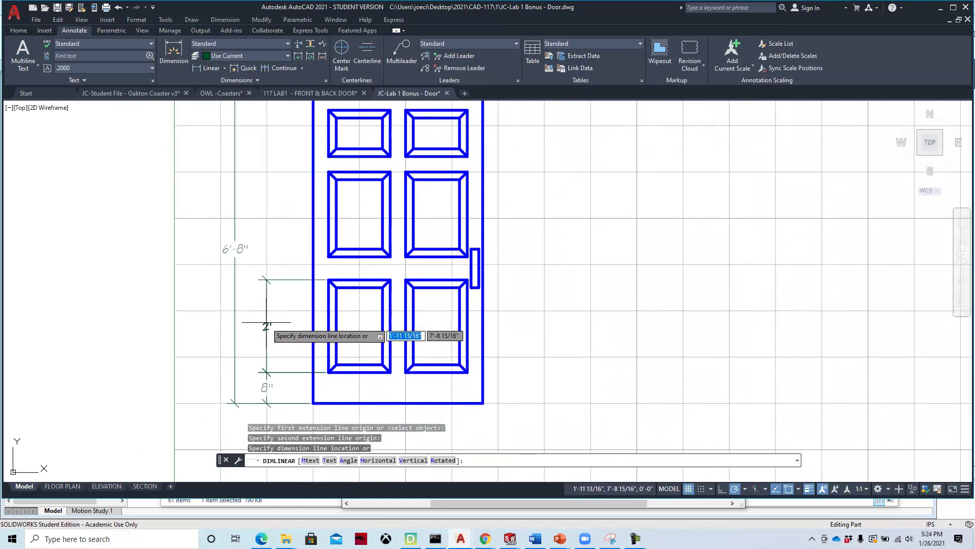
{"action": "left_click", "coordinate": [266, 323]}
Step: Add a vertical linear dimension for the gap between the lower-left and middle-left panels, in line with the panel height dimension
{"action": "middle_click_drag", "start_coordinate": [306, 291], "coordinate": [300, 321]}
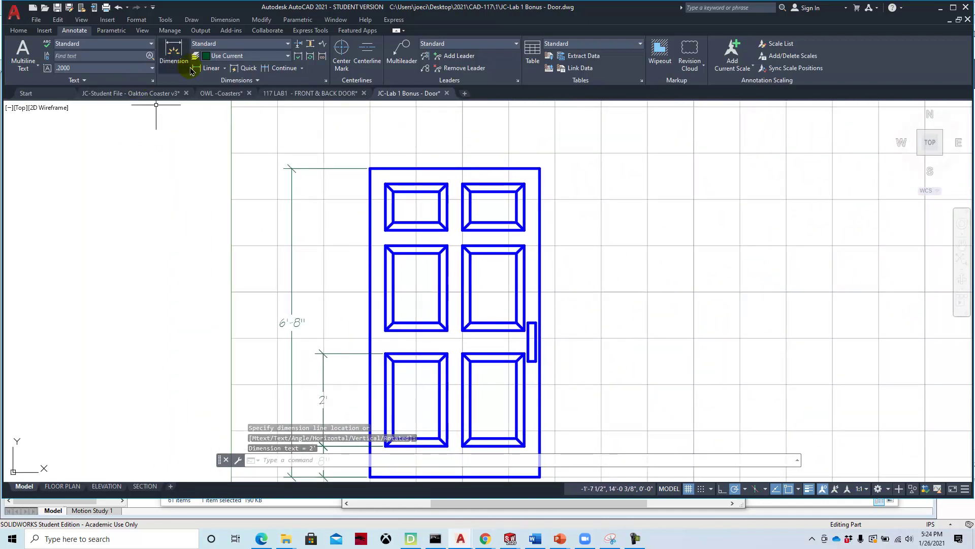
{"action": "left_click", "coordinate": [209, 68]}
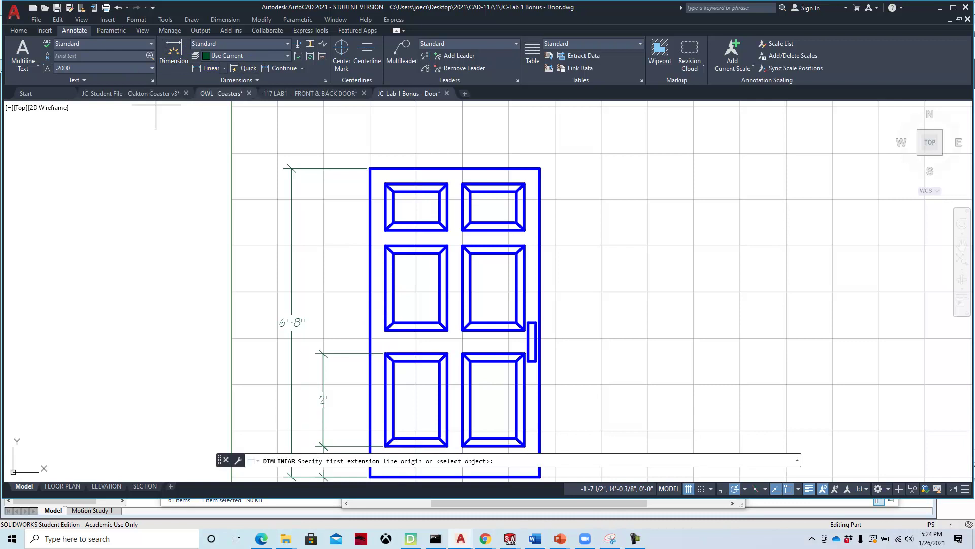
{"action": "left_click", "coordinate": [385, 353]}
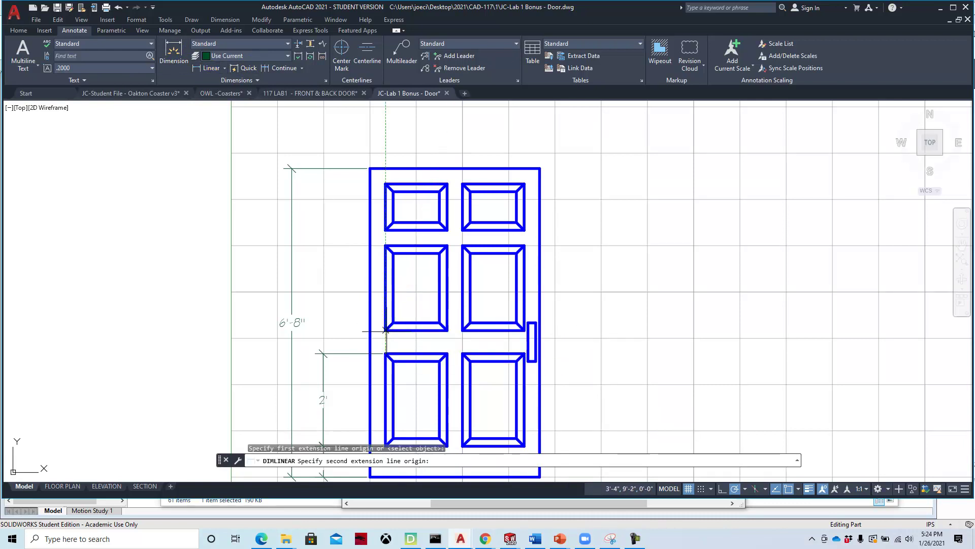
{"action": "scroll", "coordinate": [385, 329], "scroll_direction": "up", "scroll_amount": 4}
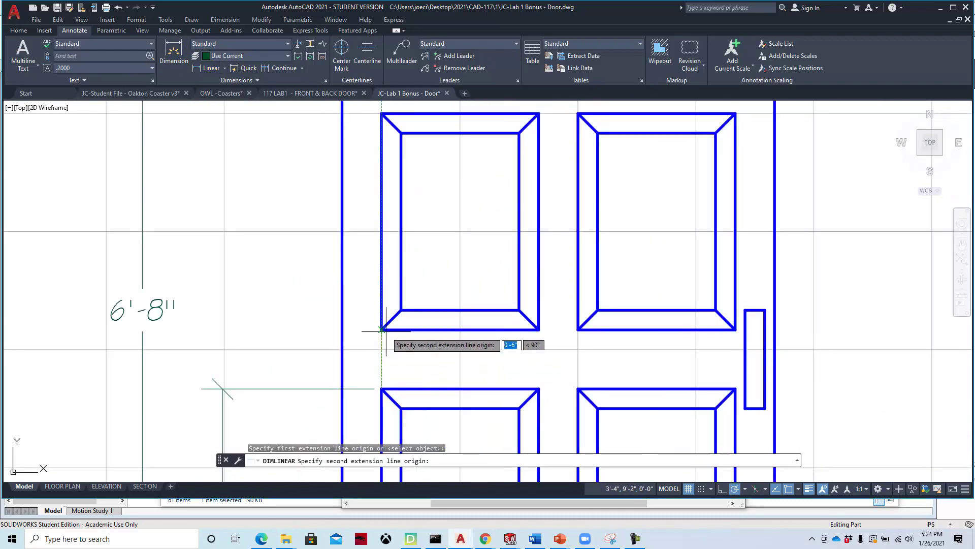
{"action": "left_click", "coordinate": [382, 330]}
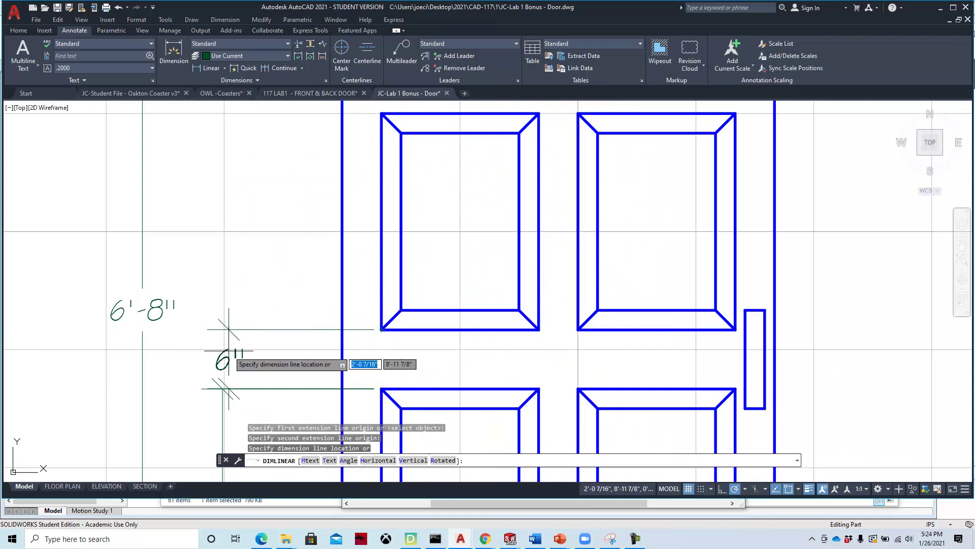
{"action": "left_click", "coordinate": [222, 351]}
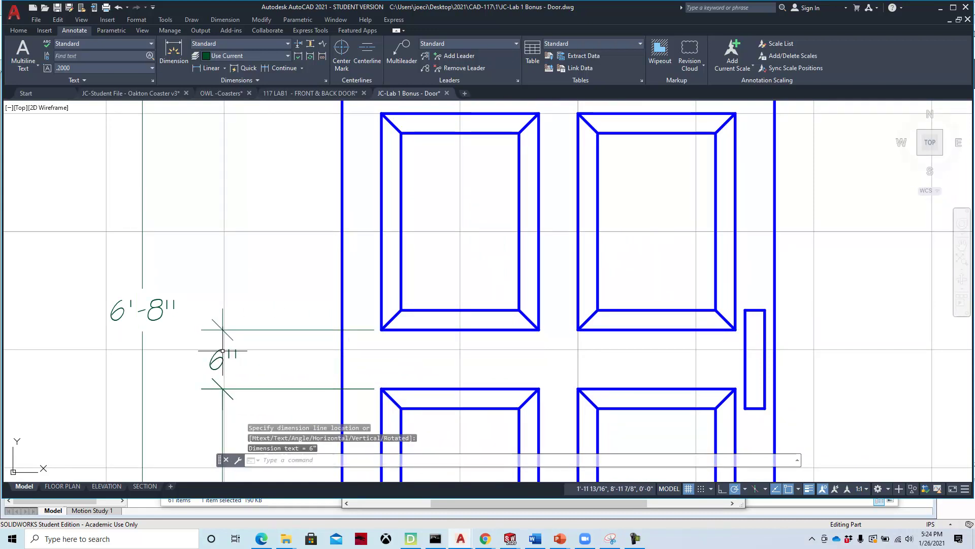
Step: Add a vertical linear dimension for the middle-left panel's height, continuing the inner dimension chain beside the door
{"action": "right_click", "coordinate": [270, 280]}
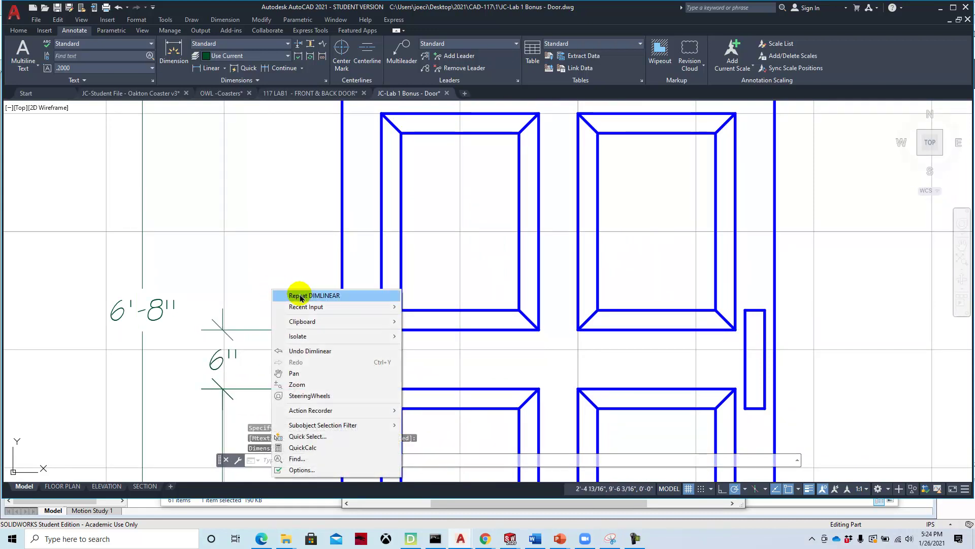
{"action": "left_click", "coordinate": [282, 289]}
{"action": "middle_click_drag", "start_coordinate": [380, 277], "coordinate": [406, 353]}
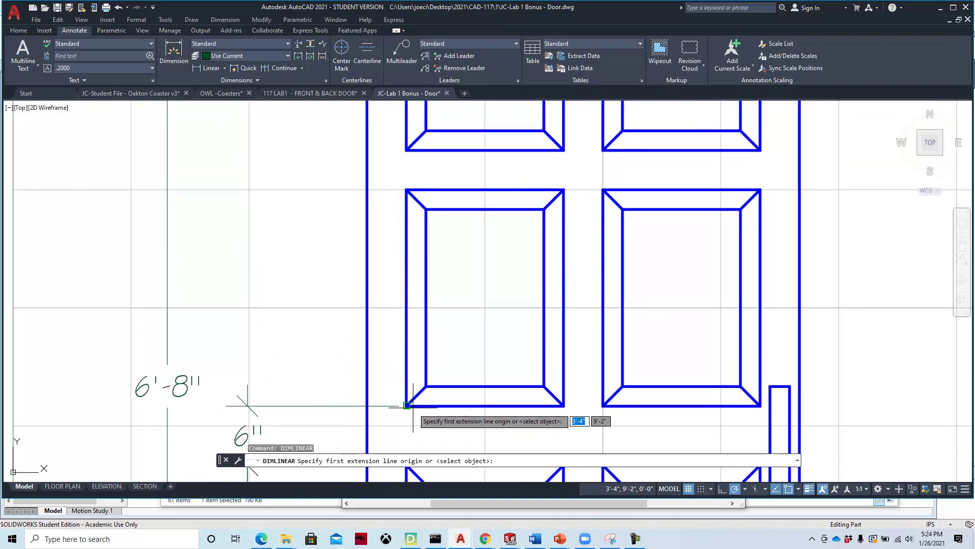
{"action": "left_click", "coordinate": [399, 366]}
{"action": "left_click", "coordinate": [406, 189]}
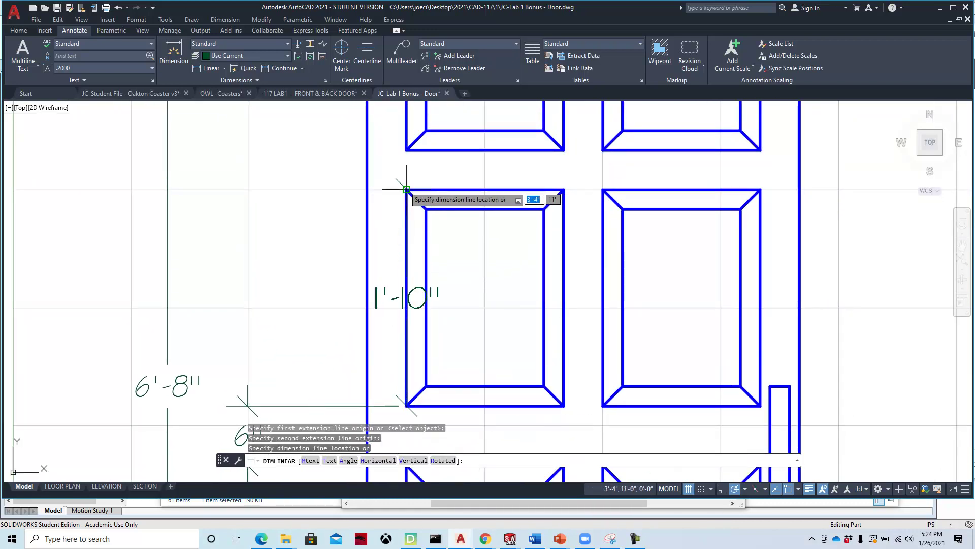
{"action": "left_click", "coordinate": [248, 248]}
Step: Add a vertical linear dimension for the gap between the middle-left and upper-left panels, in line with the inner chain
{"action": "middle_click_drag", "start_coordinate": [312, 237], "coordinate": [342, 355]}
{"action": "right_click", "coordinate": [356, 244]}
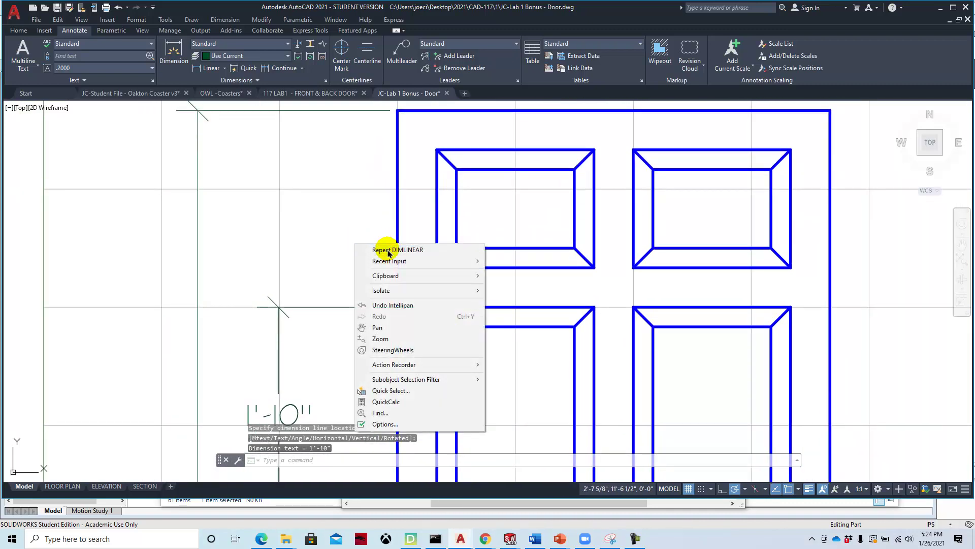
{"action": "left_click", "coordinate": [383, 248]}
{"action": "left_click", "coordinate": [439, 306]}
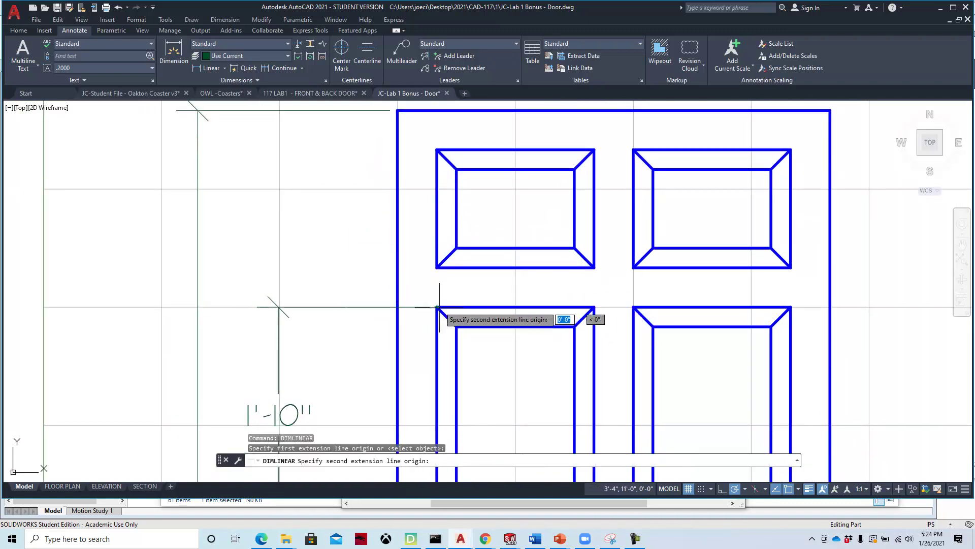
{"action": "left_click", "coordinate": [436, 268]}
{"action": "left_click", "coordinate": [278, 267]}
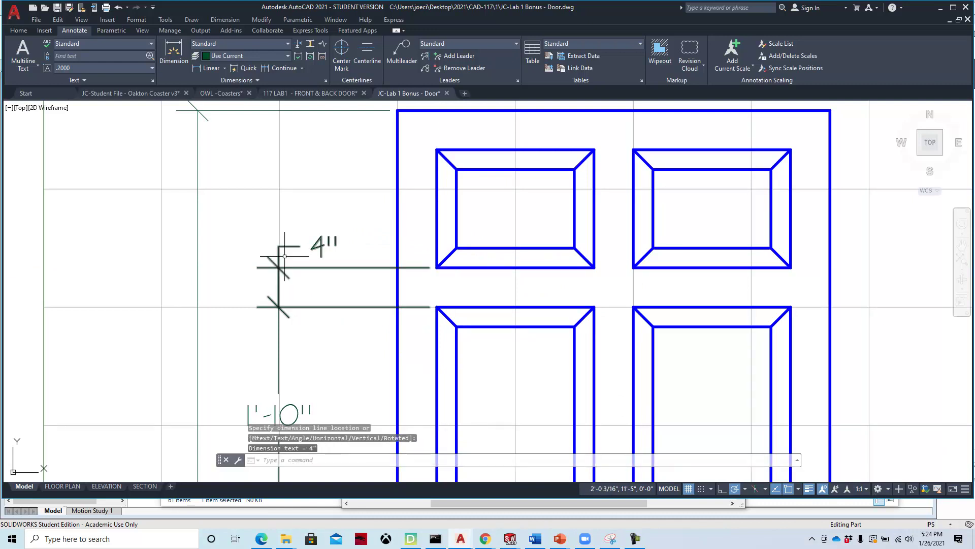
Step: Add a vertical linear dimension for the upper-left panel's height, in line with the inner chain
{"action": "right_click", "coordinate": [415, 230]}
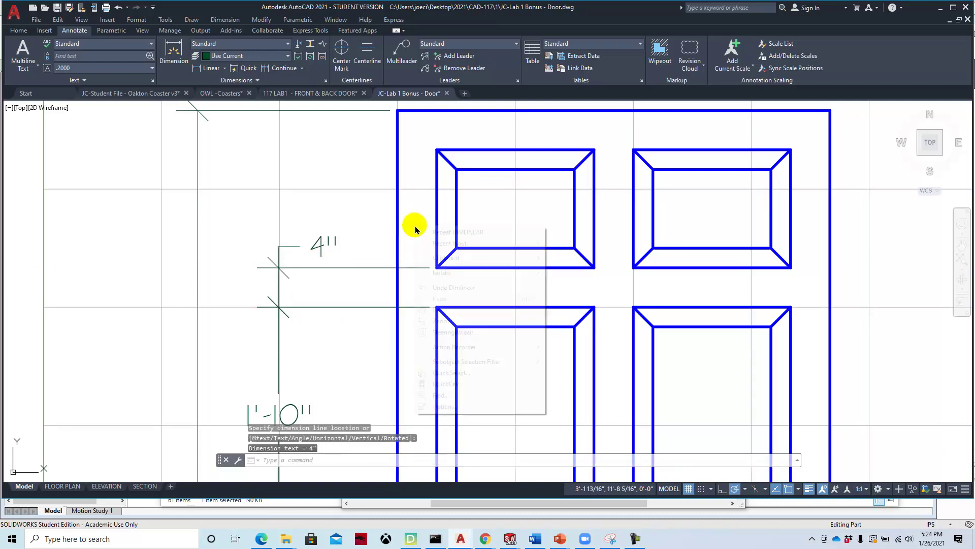
{"action": "left_click", "coordinate": [454, 233]}
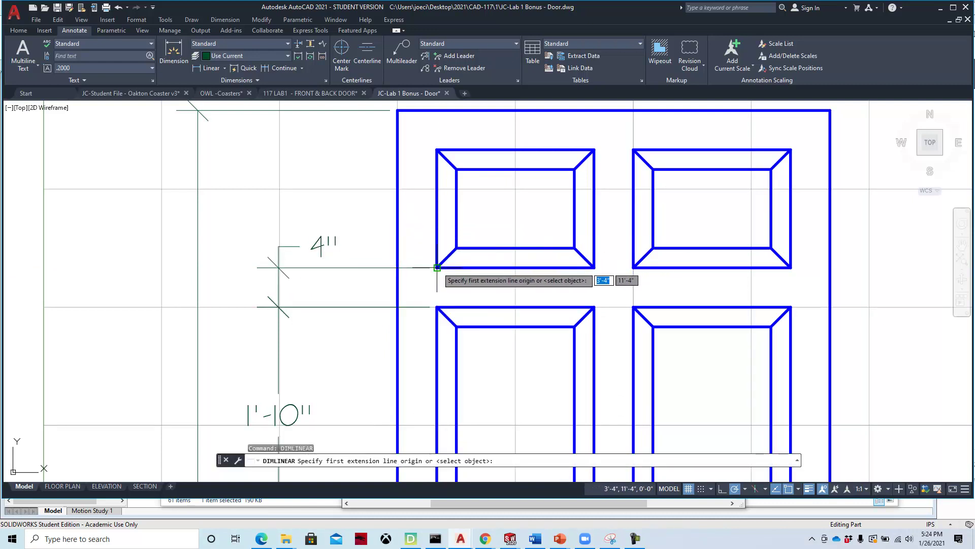
{"action": "left_click", "coordinate": [438, 265]}
{"action": "left_click", "coordinate": [436, 149]}
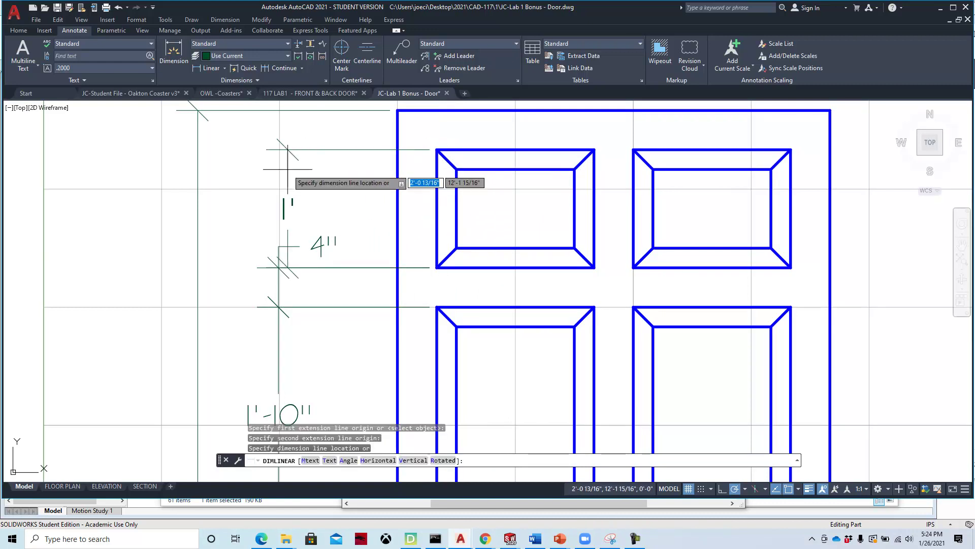
{"action": "left_click", "coordinate": [278, 172]}
Step: Add a horizontal linear dimension above the door from its top-left corner to the upper-left panel's top-left corner
{"action": "scroll", "coordinate": [374, 230], "scroll_direction": "down", "scroll_amount": 2}
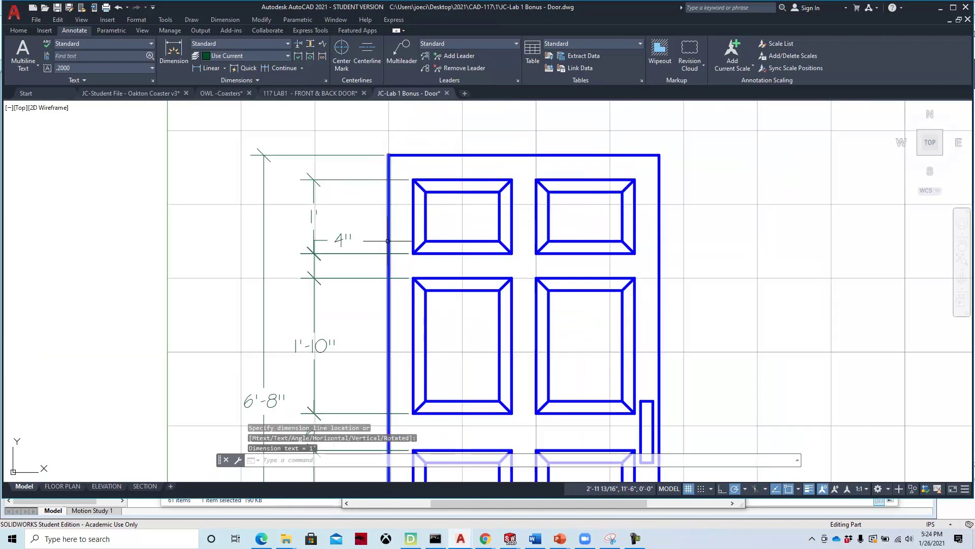
{"action": "scroll", "coordinate": [399, 224], "scroll_direction": "down", "scroll_amount": 2}
{"action": "middle_click_drag", "start_coordinate": [384, 121], "coordinate": [383, 202]}
{"action": "right_click", "coordinate": [391, 200]}
{"action": "left_click", "coordinate": [409, 206]}
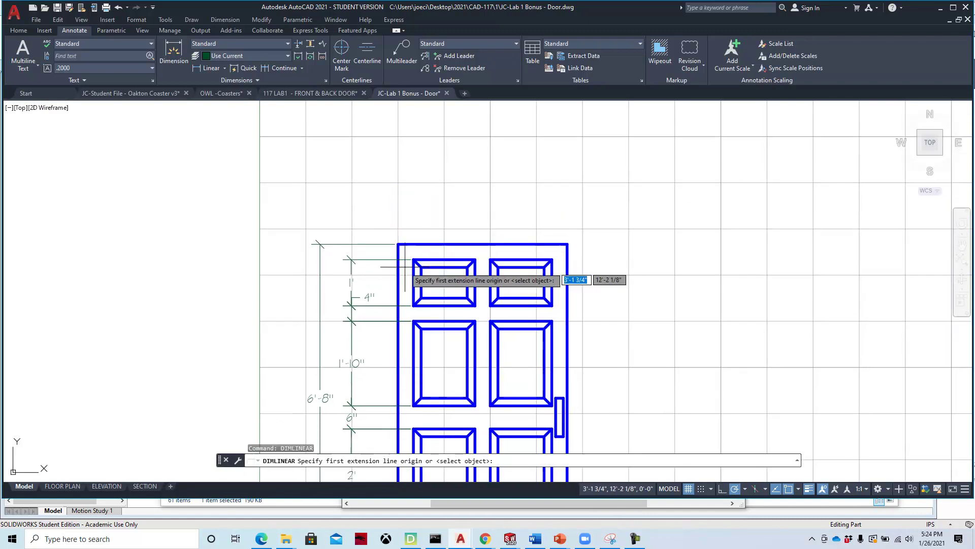
{"action": "left_click", "coordinate": [398, 245]}
{"action": "left_click", "coordinate": [414, 259]}
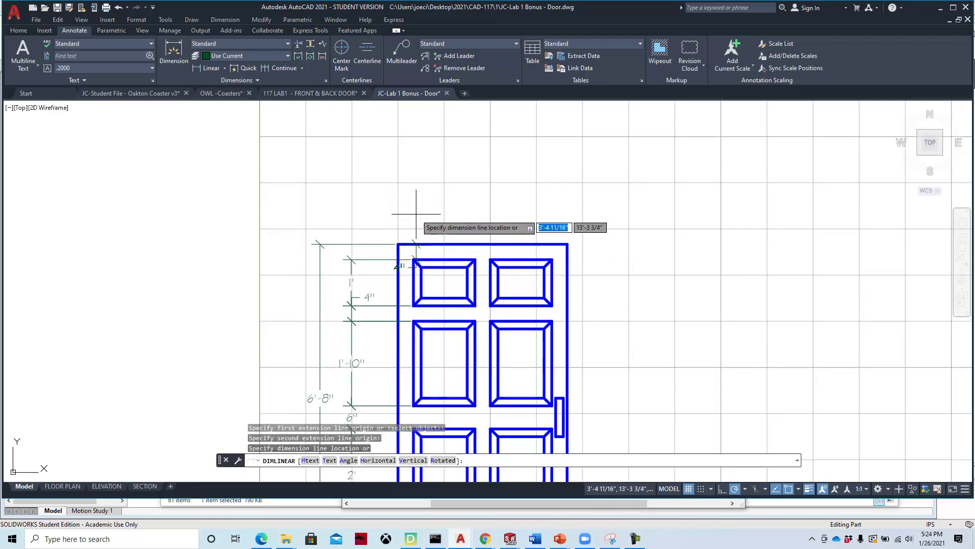
{"action": "left_click", "coordinate": [380, 207]}
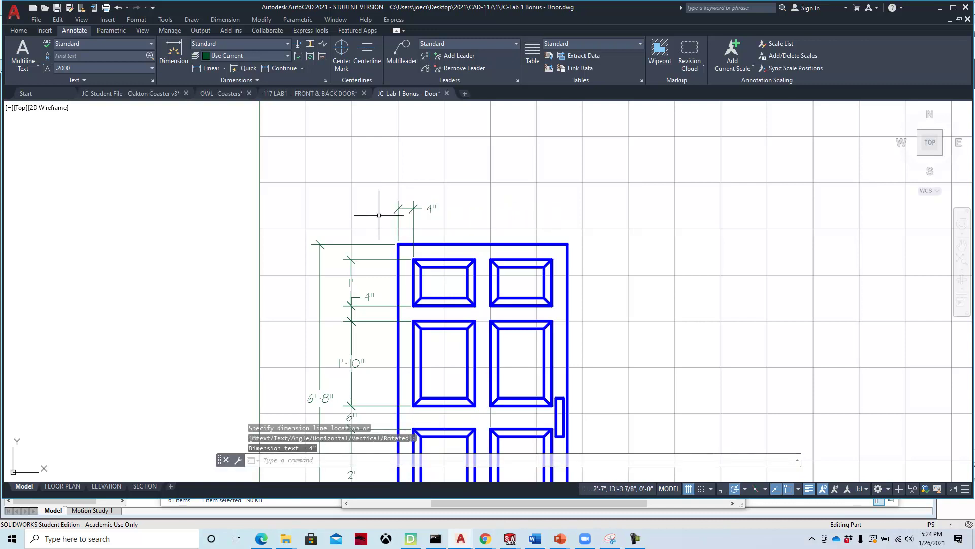
Step: Move the text of the horizontal dimension above the door to the left, outside its extension lines
{"action": "left_click", "coordinate": [432, 208]}
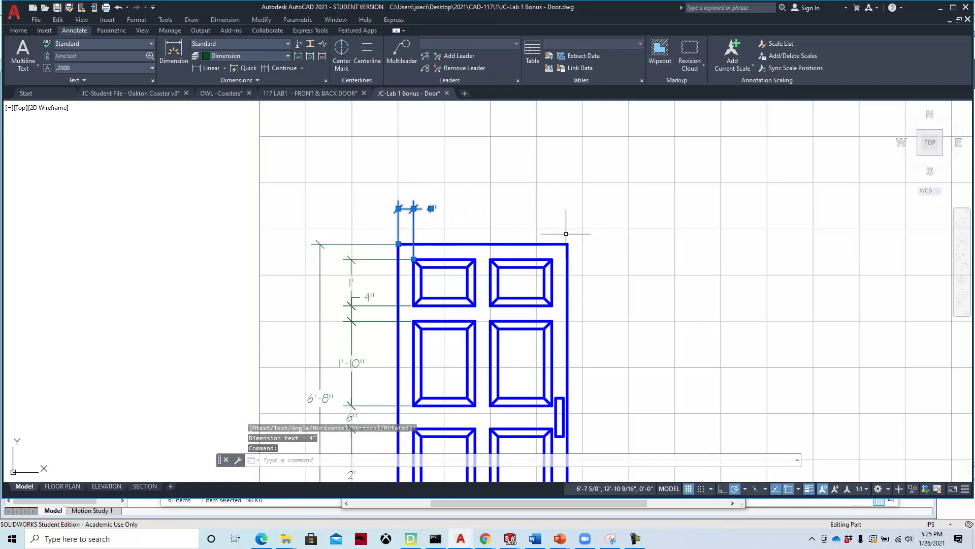
{"action": "scroll", "coordinate": [398, 208], "scroll_direction": "up", "scroll_amount": 3}
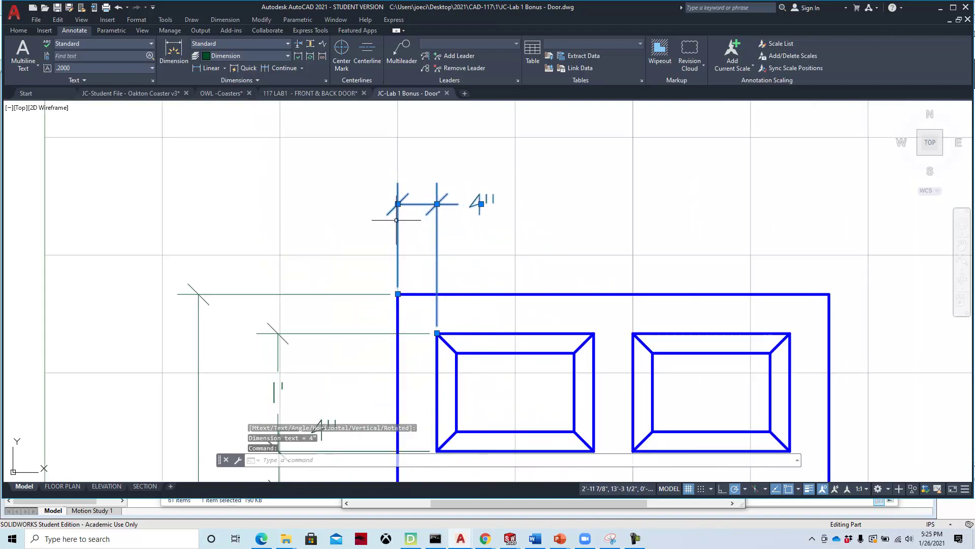
{"action": "mouse_move", "coordinate": [482, 205]}
{"action": "left_click", "coordinate": [516, 221]}
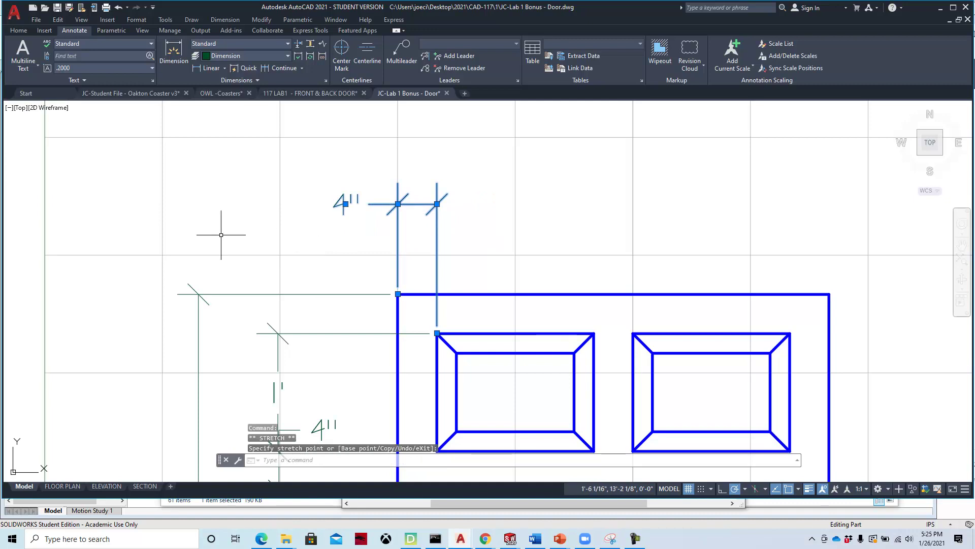
{"action": "key", "text": "Escape"}
Step: Add a horizontal linear dimension above the door for the upper-left panel's width
{"action": "scroll", "coordinate": [320, 228], "scroll_direction": "down", "scroll_amount": 4}
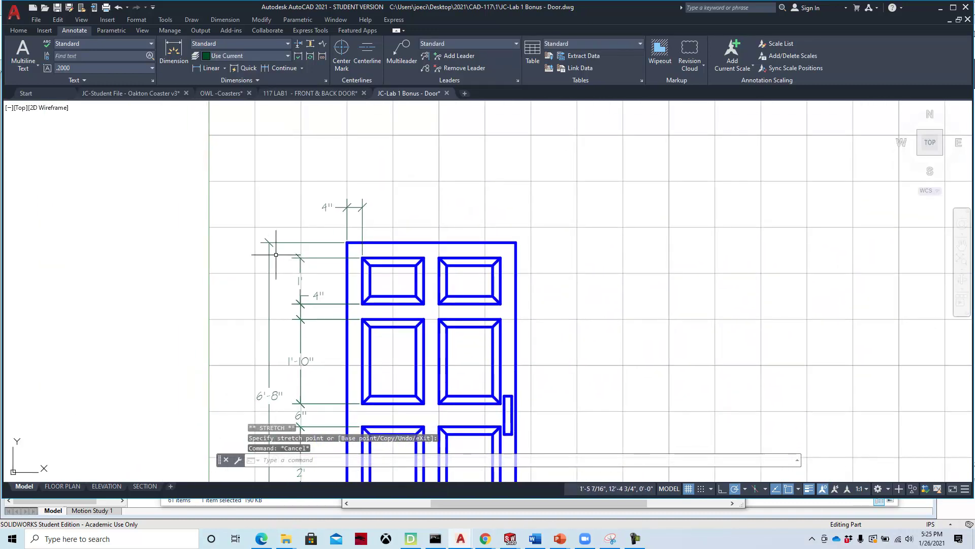
{"action": "middle_click_drag", "start_coordinate": [279, 268], "coordinate": [305, 252]}
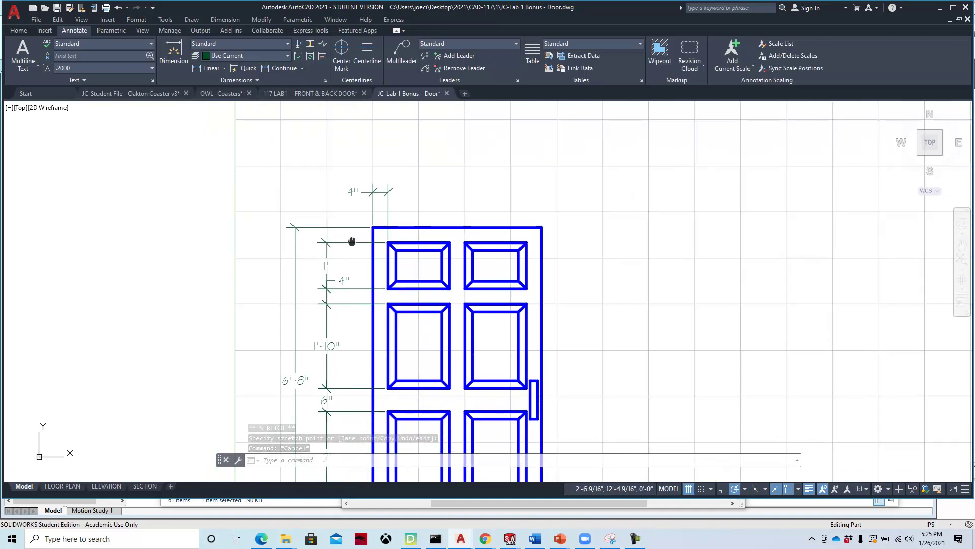
{"action": "left_click", "coordinate": [208, 68]}
{"action": "scroll", "coordinate": [410, 256], "scroll_direction": "up", "scroll_amount": 3}
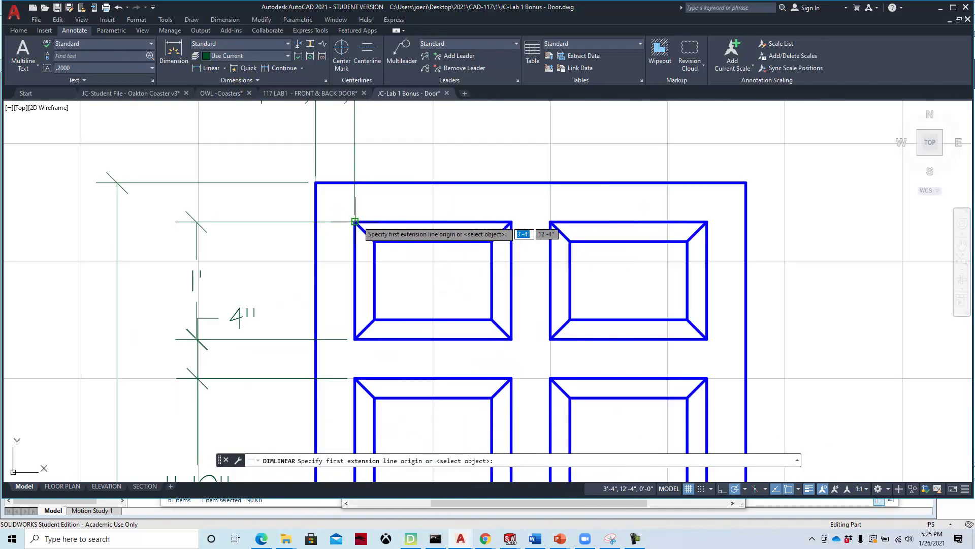
{"action": "left_click", "coordinate": [355, 221]}
{"action": "left_click", "coordinate": [510, 220]}
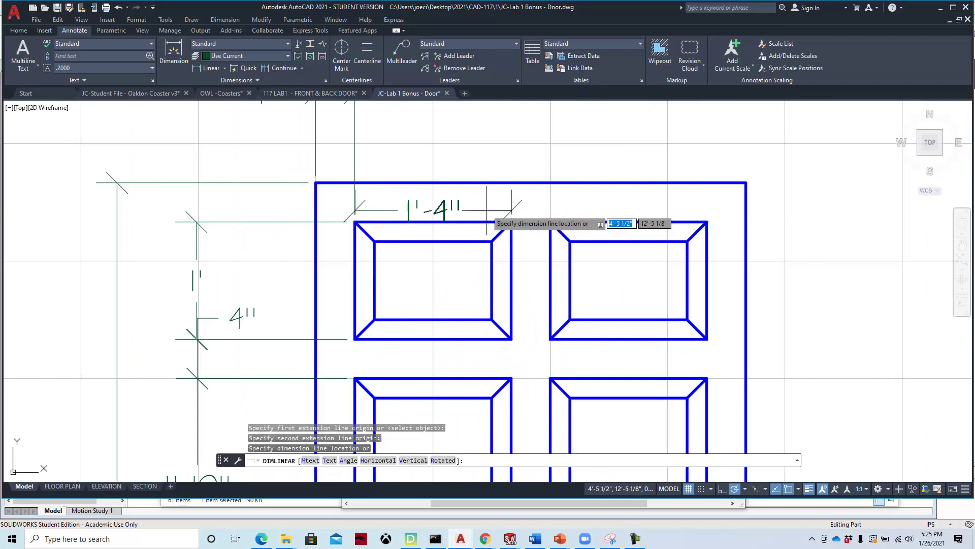
{"action": "scroll", "coordinate": [470, 191], "scroll_direction": "down", "scroll_amount": 3}
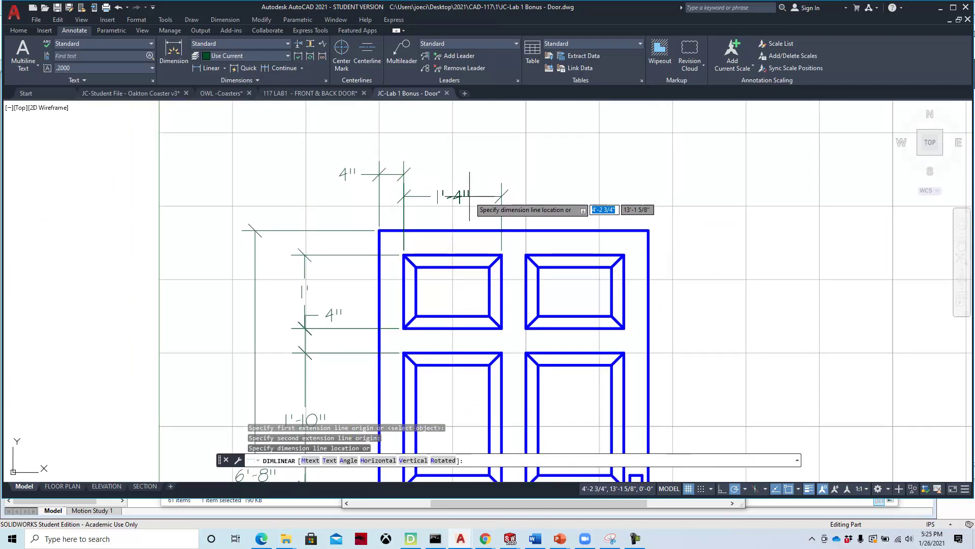
{"action": "left_click", "coordinate": [468, 196]}
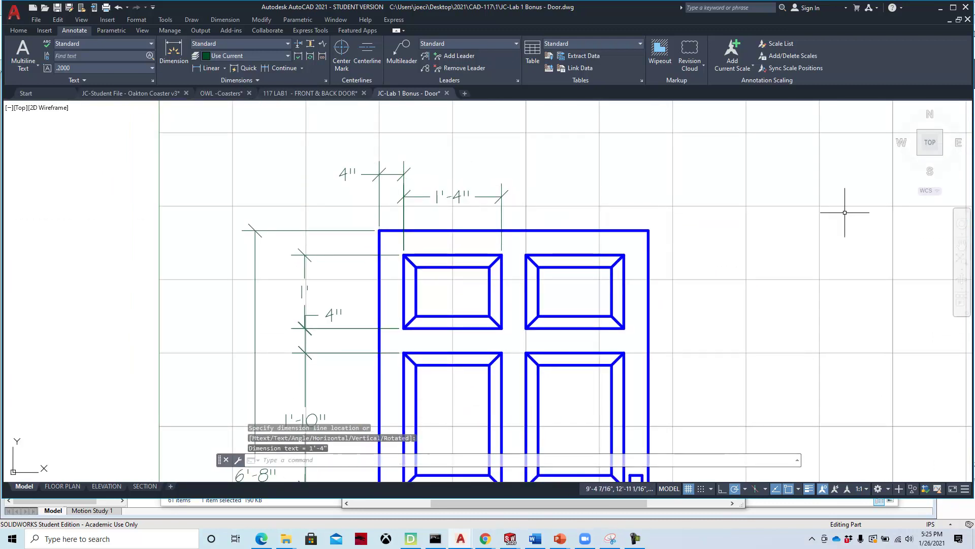
Step: Raise the panel width dimension line so that it lines up with the neighbouring 4" dimension above the door
{"action": "left_click", "coordinate": [501, 193]}
{"action": "left_click", "coordinate": [501, 196]}
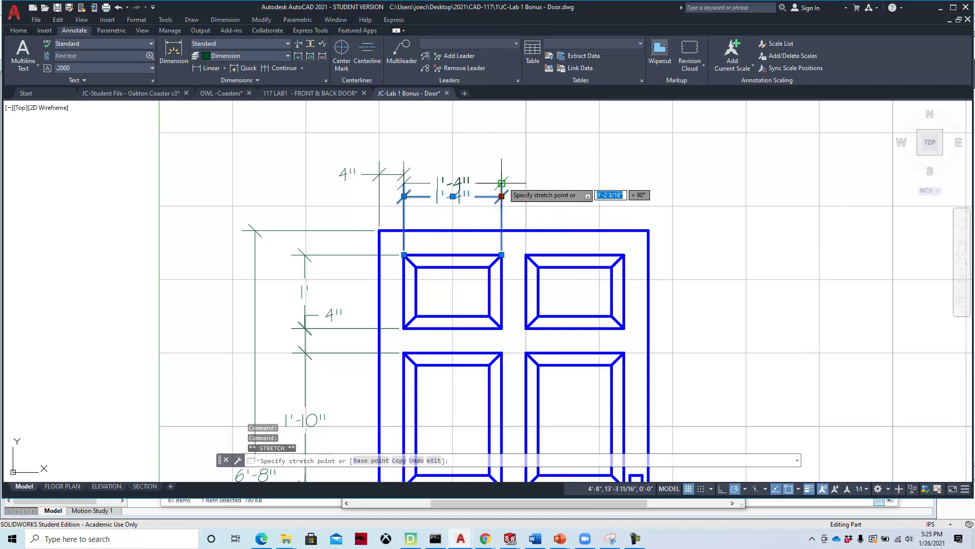
{"action": "key", "text": "Escape"}
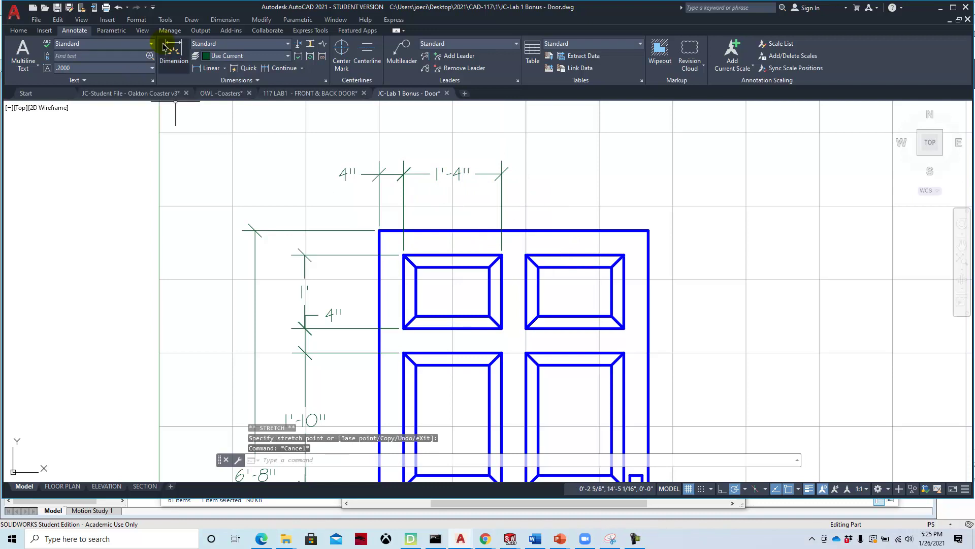
Step: Add a horizontal linear dimension above the door for the gap between the two upper panels
{"action": "left_click", "coordinate": [211, 69]}
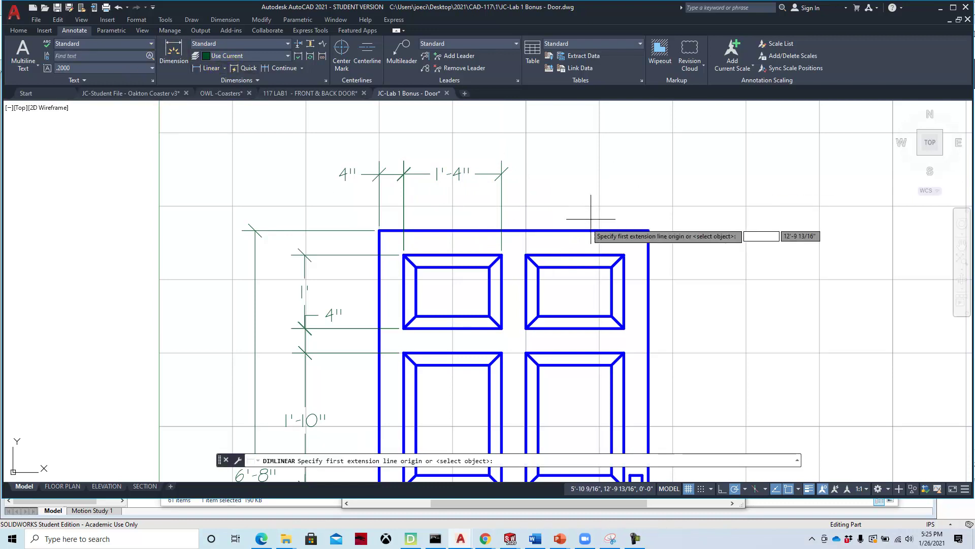
{"action": "left_click", "coordinate": [501, 255]}
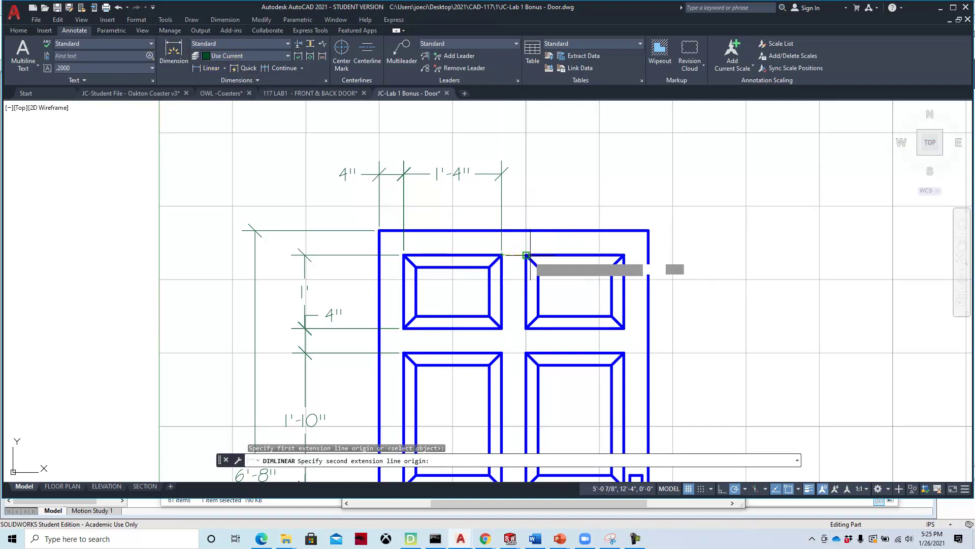
{"action": "left_click", "coordinate": [525, 254]}
{"action": "left_click", "coordinate": [518, 156]}
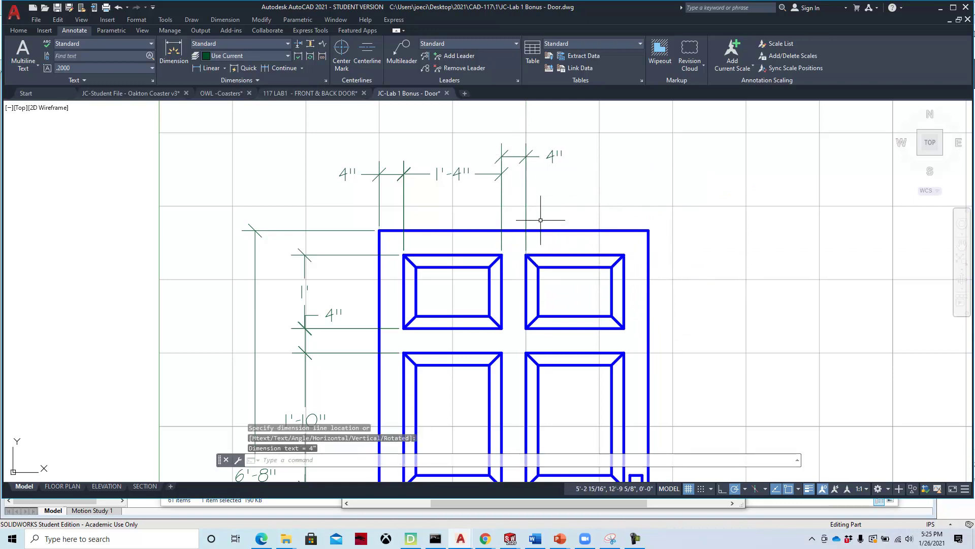
Step: Add a horizontal linear dimension for the door's overall width, placed above the other top dimensions
{"action": "right_click", "coordinate": [711, 190]}
{"action": "left_click", "coordinate": [721, 194]}
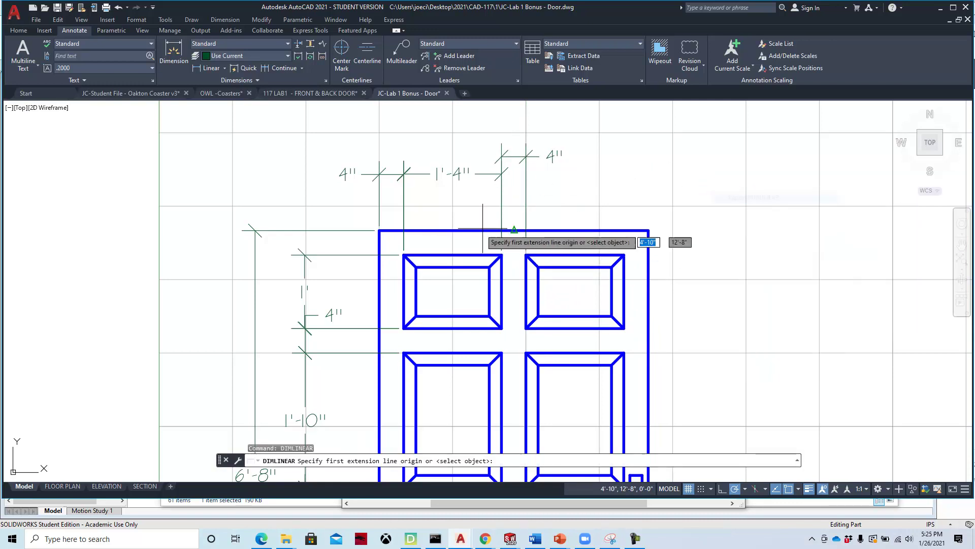
{"action": "left_click", "coordinate": [379, 231]}
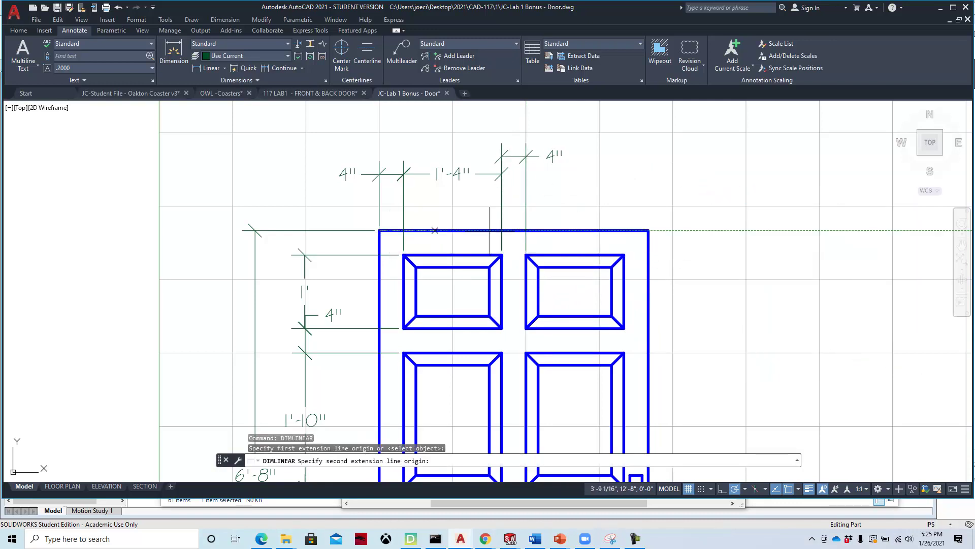
{"action": "left_click", "coordinate": [647, 230]}
{"action": "left_click", "coordinate": [519, 130]}
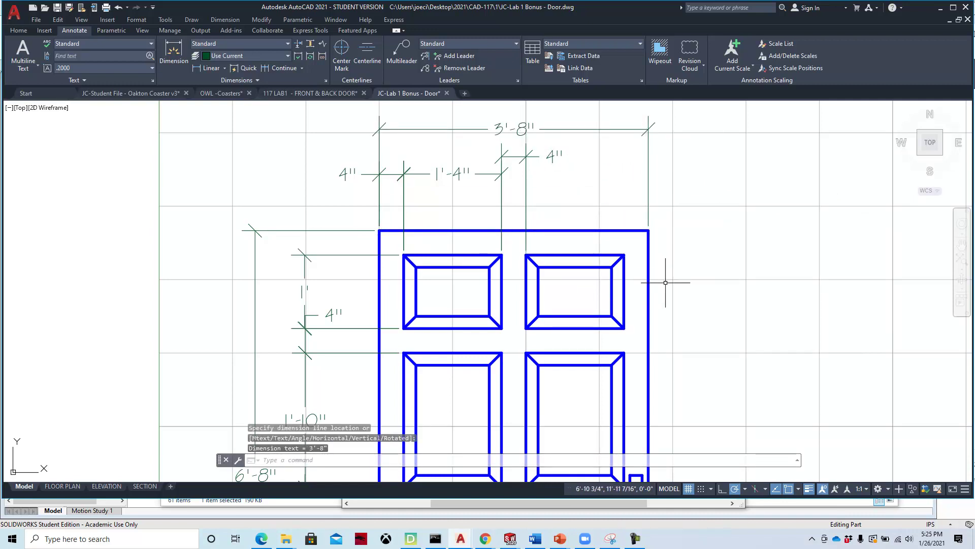
Step: Add a vertical linear dimension to the right of the door from its bottom-right corner to the handle plate's lower-right corner
{"action": "middle_click_drag", "start_coordinate": [633, 327], "coordinate": [610, 233]}
{"action": "mouse_move", "coordinate": [654, 359]}
{"action": "middle_mouse_down"}
{"action": "mouse_move", "coordinate": [647, 276]}
{"action": "mouse_move", "coordinate": [648, 327]}
{"action": "mouse_move", "coordinate": [633, 289]}
{"action": "middle_mouse_up"}
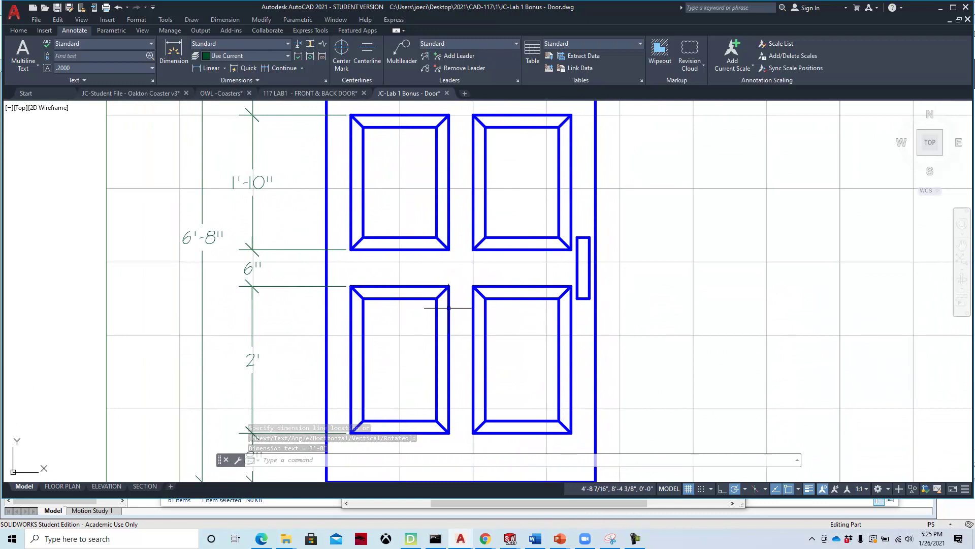
{"action": "left_click", "coordinate": [209, 70]}
{"action": "mouse_move", "coordinate": [619, 426]}
{"action": "middle_mouse_down"}
{"action": "mouse_move", "coordinate": [642, 398]}
{"action": "mouse_move", "coordinate": [635, 323]}
{"action": "middle_mouse_up"}
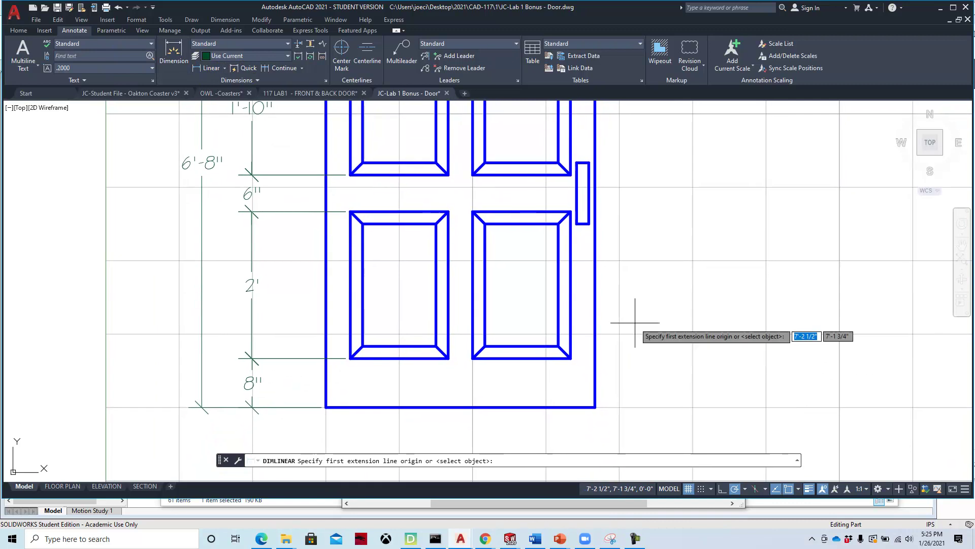
{"action": "left_click", "coordinate": [595, 407]}
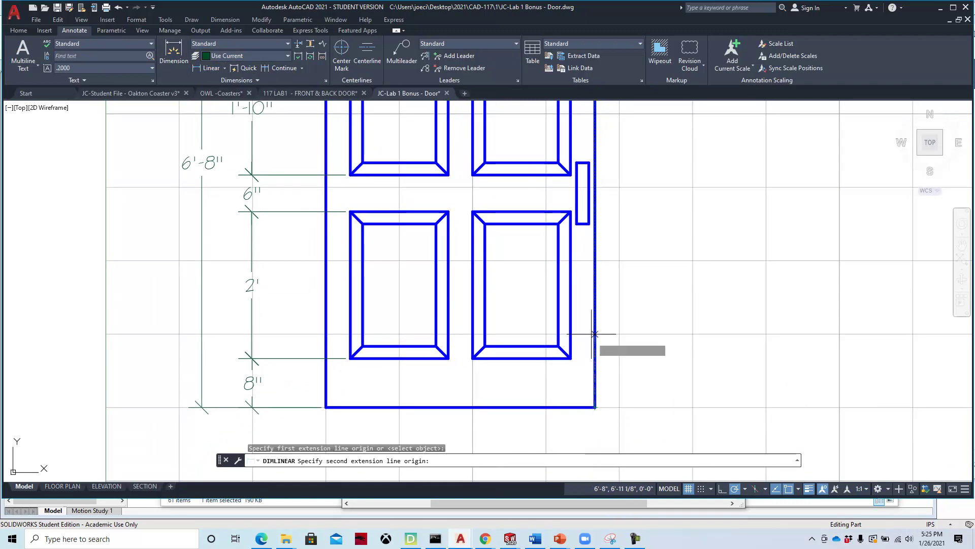
{"action": "left_click", "coordinate": [589, 224]}
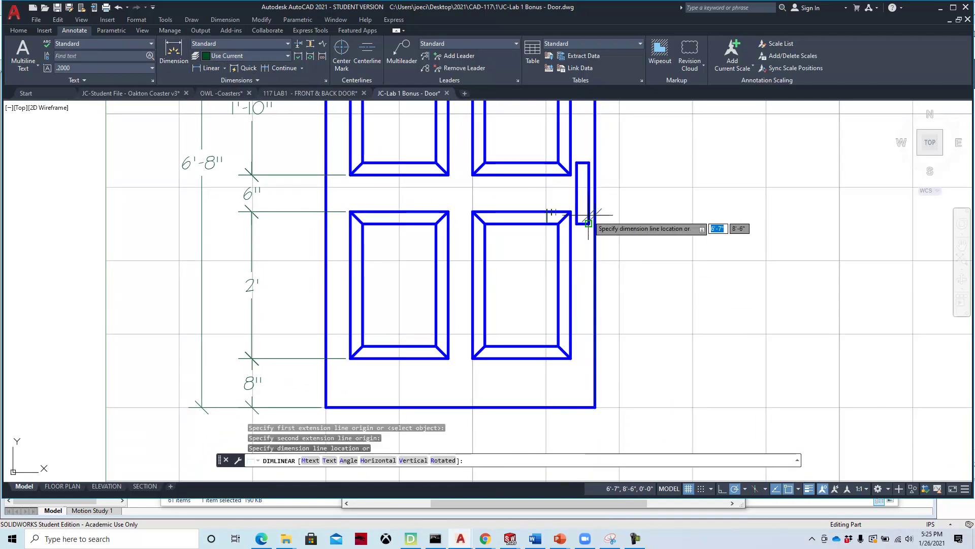
{"action": "left_click", "coordinate": [693, 278]}
Step: Add a vertical linear dimension for the handle plate's height, in line with the dimension below it on the door's right side
{"action": "right_click", "coordinate": [690, 196]}
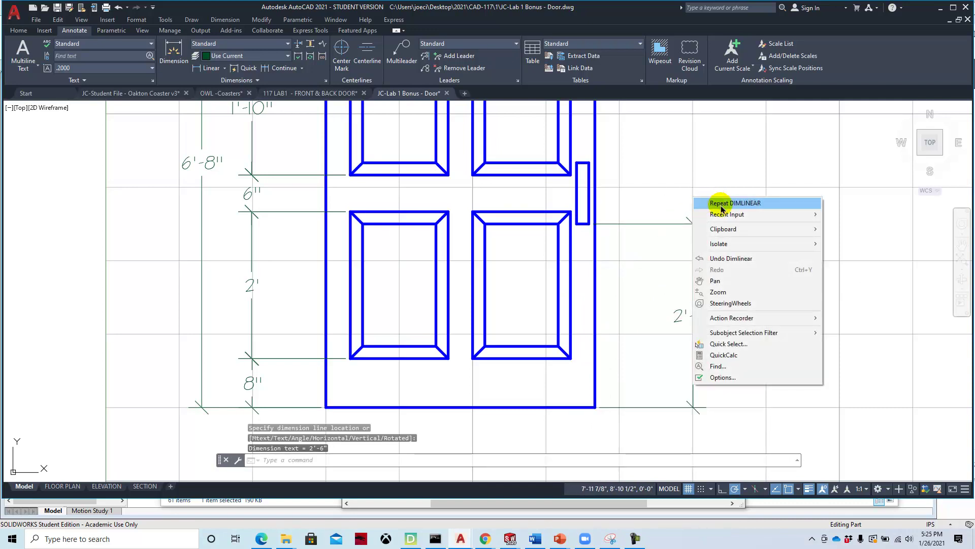
{"action": "left_click", "coordinate": [701, 201]}
{"action": "left_click", "coordinate": [589, 223]}
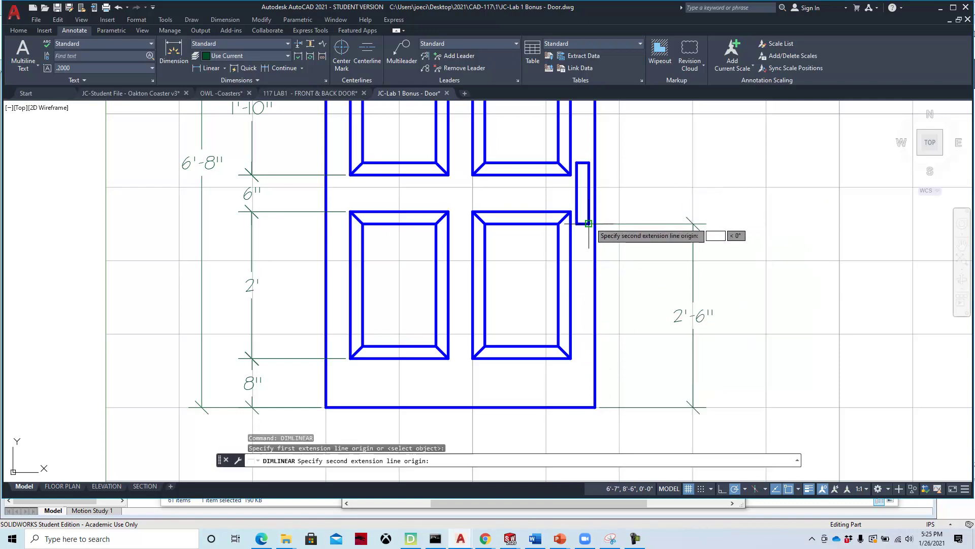
{"action": "left_click", "coordinate": [589, 163]}
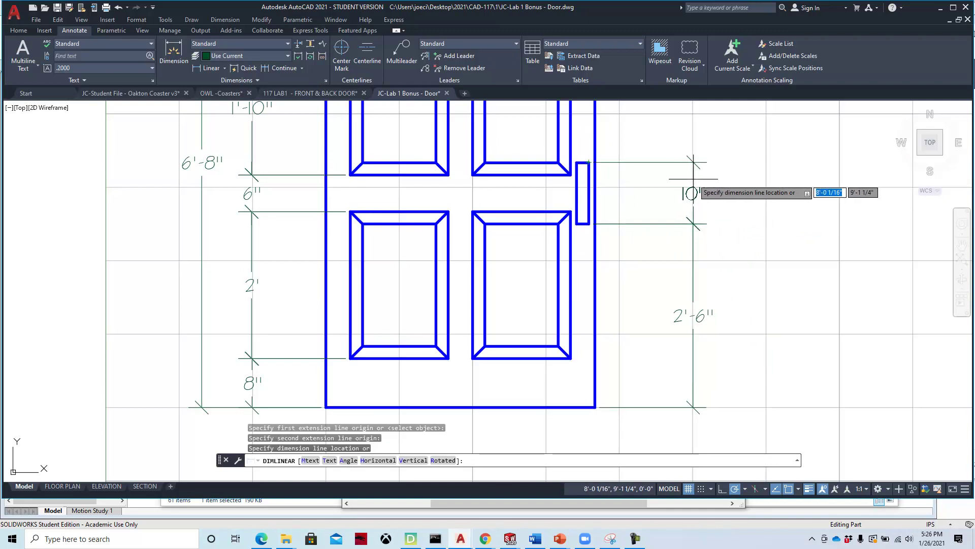
{"action": "left_click", "coordinate": [694, 179]}
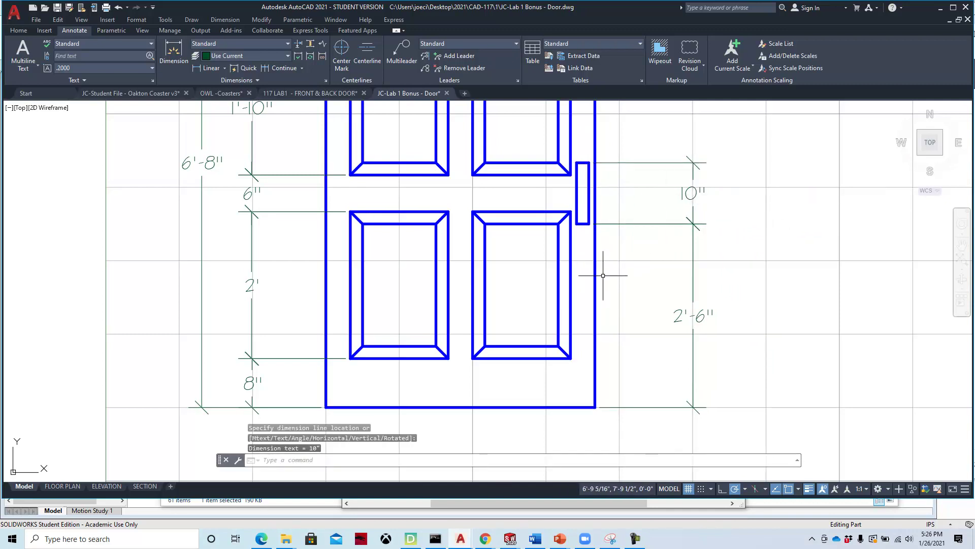
Step: Add a horizontal linear dimension for the handle plate's width just below the plate, with its text outside on the right
{"action": "left_click", "coordinate": [211, 69]}
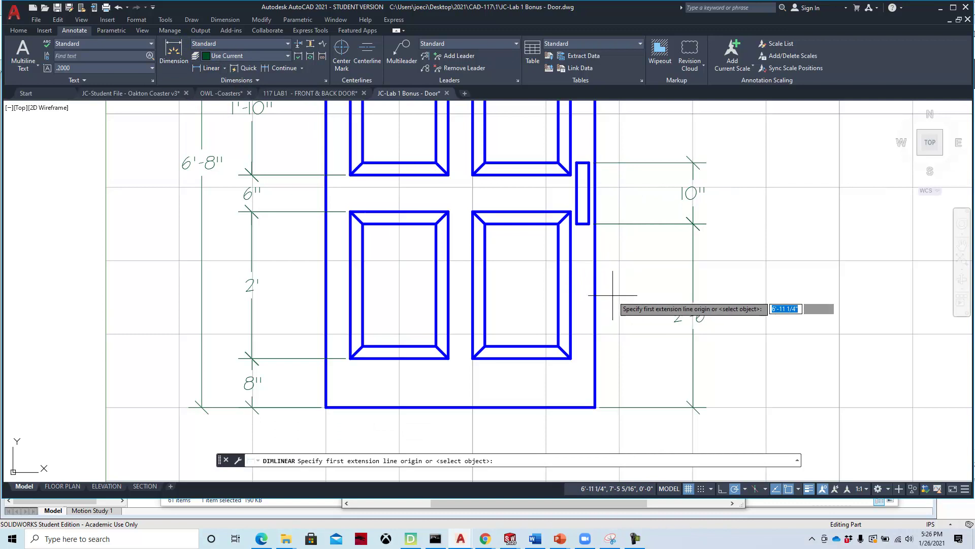
{"action": "left_click", "coordinate": [576, 224]}
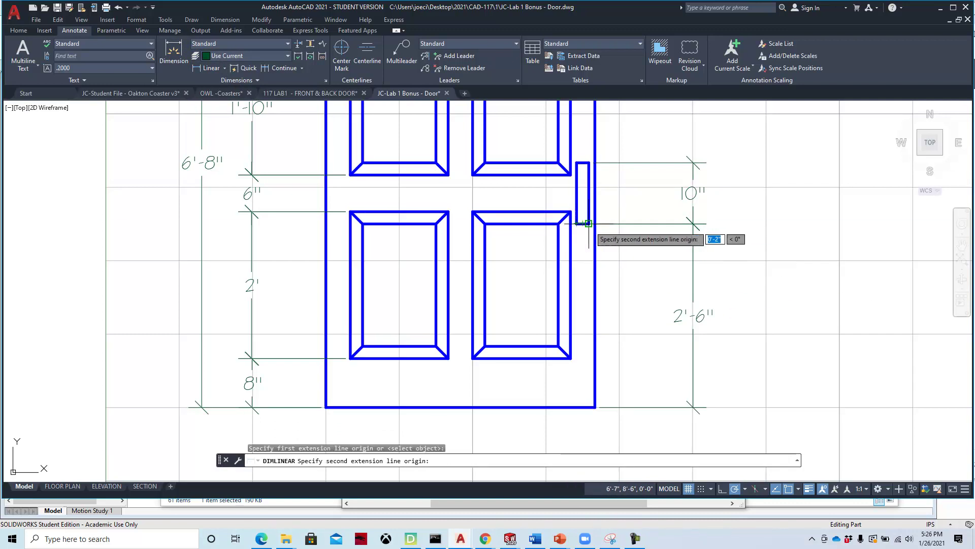
{"action": "left_click", "coordinate": [589, 223]}
{"action": "left_click", "coordinate": [614, 260]}
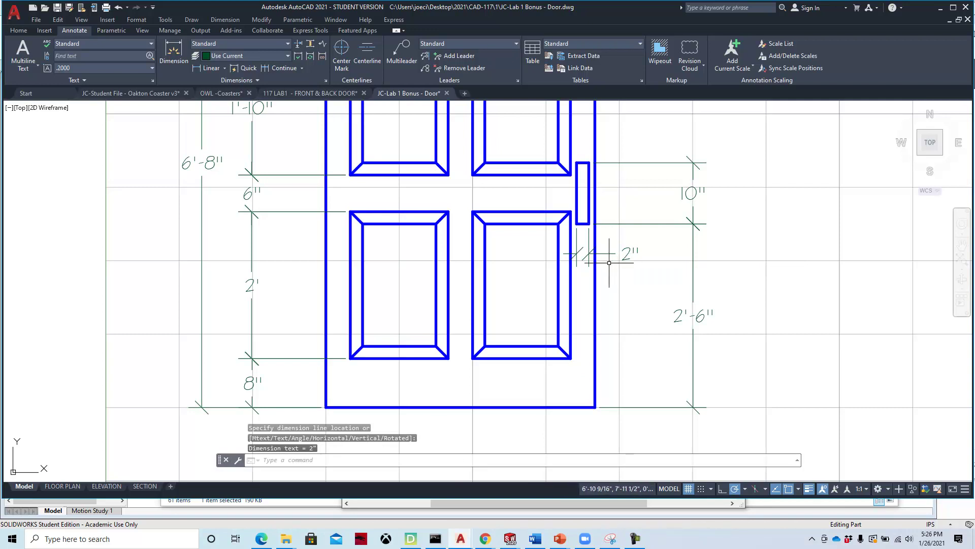
Step: Try a linear dimension from the handle plate's lower-left corner to the door's bottom-right corner, placed right of the door, and undo it
{"action": "right_click", "coordinate": [526, 187]}
{"action": "left_click", "coordinate": [564, 193]}
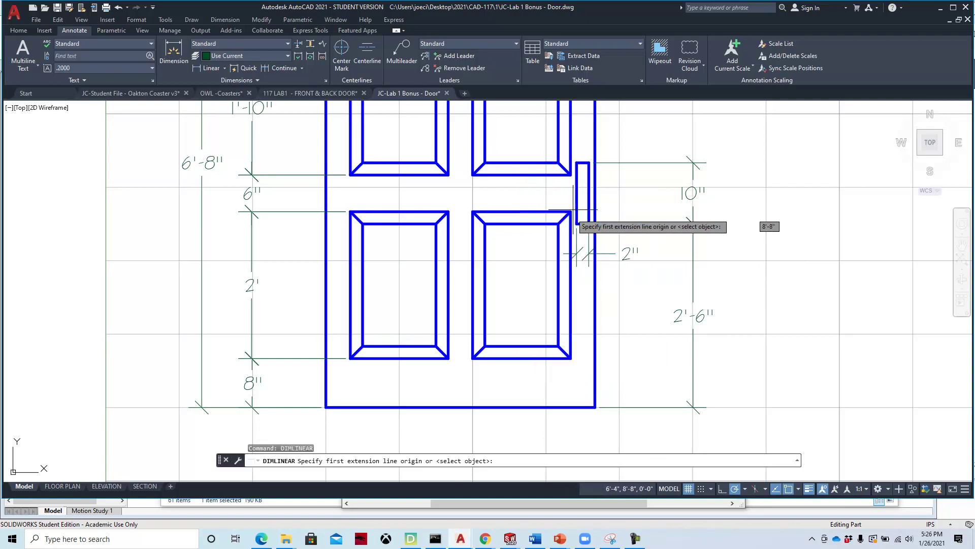
{"action": "left_click", "coordinate": [576, 223]}
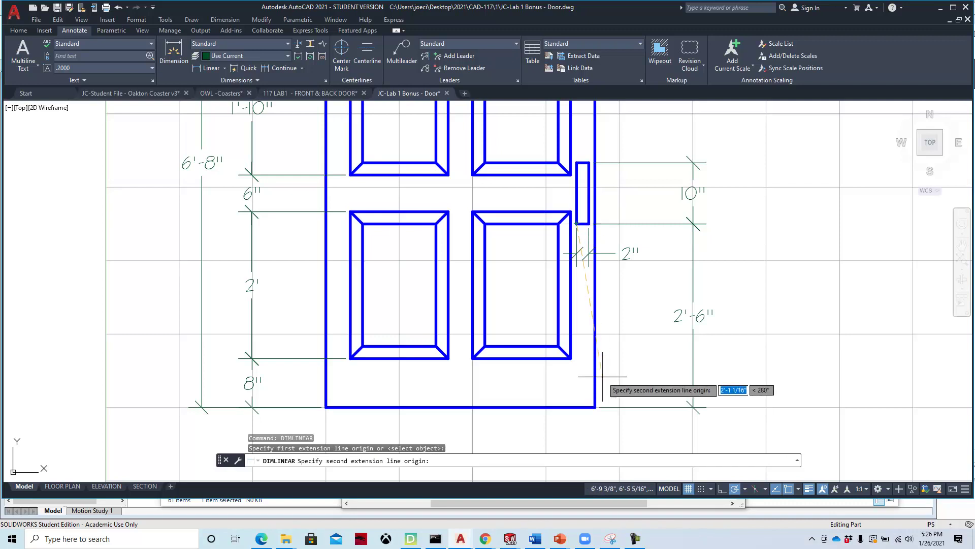
{"action": "left_click", "coordinate": [595, 406]}
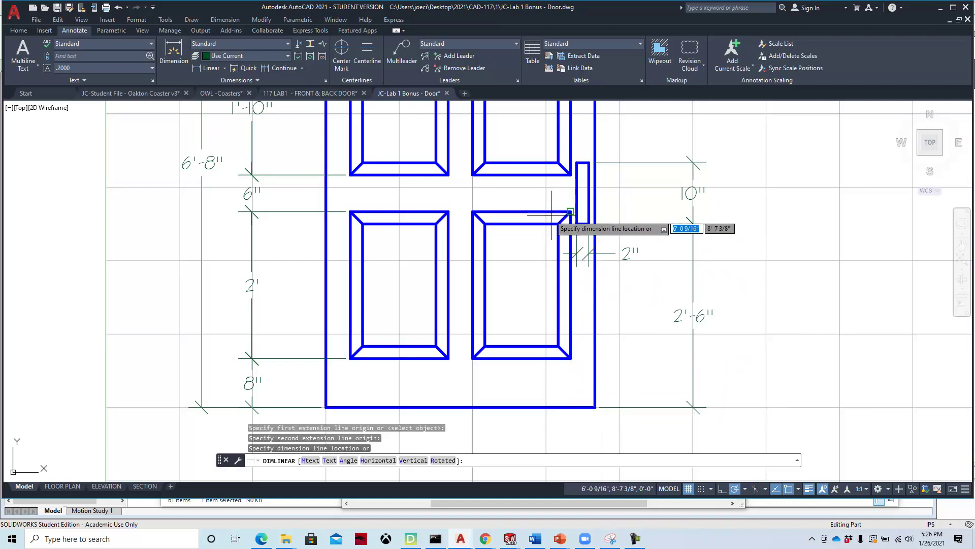
{"action": "left_click", "coordinate": [636, 250]}
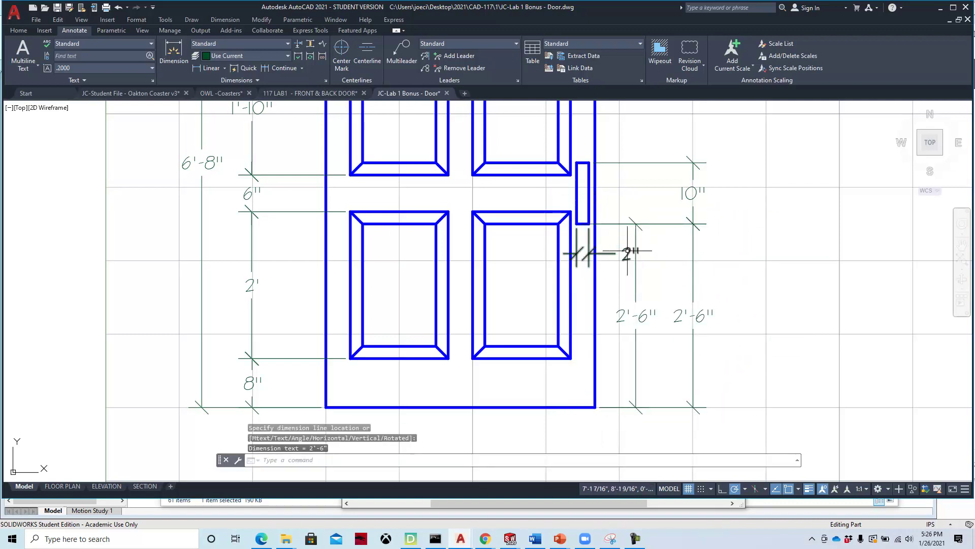
{"action": "left_click", "coordinate": [118, 8]}
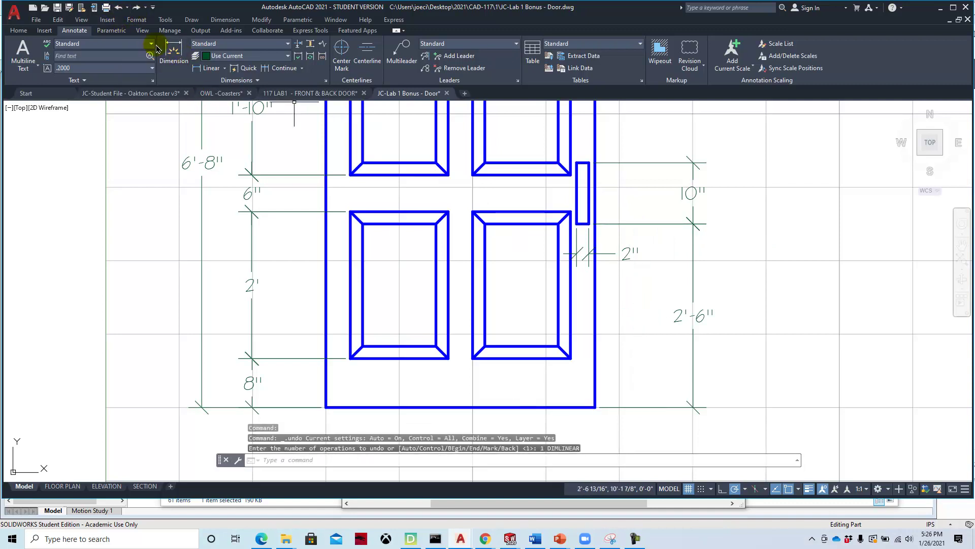
Step: Add a horizontal linear dimension above the handle plate from the plate's left edge to the door's right edge
{"action": "left_click", "coordinate": [215, 69]}
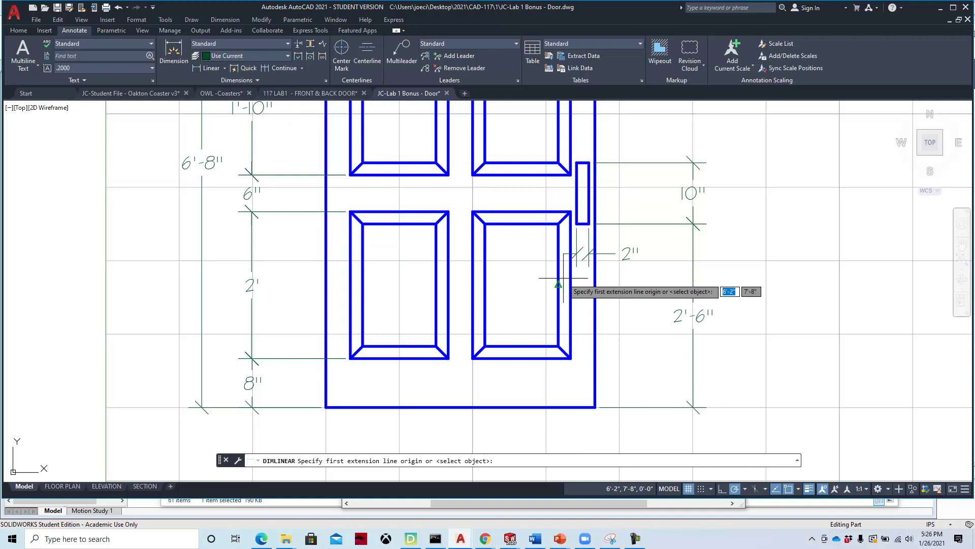
{"action": "left_click", "coordinate": [577, 224]}
{"action": "left_click", "coordinate": [596, 407]}
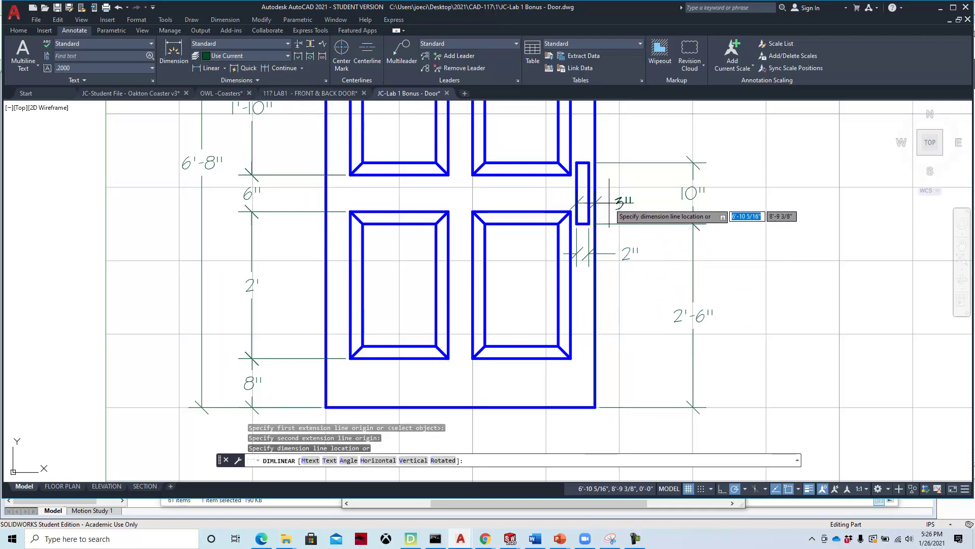
{"action": "left_click", "coordinate": [616, 147]}
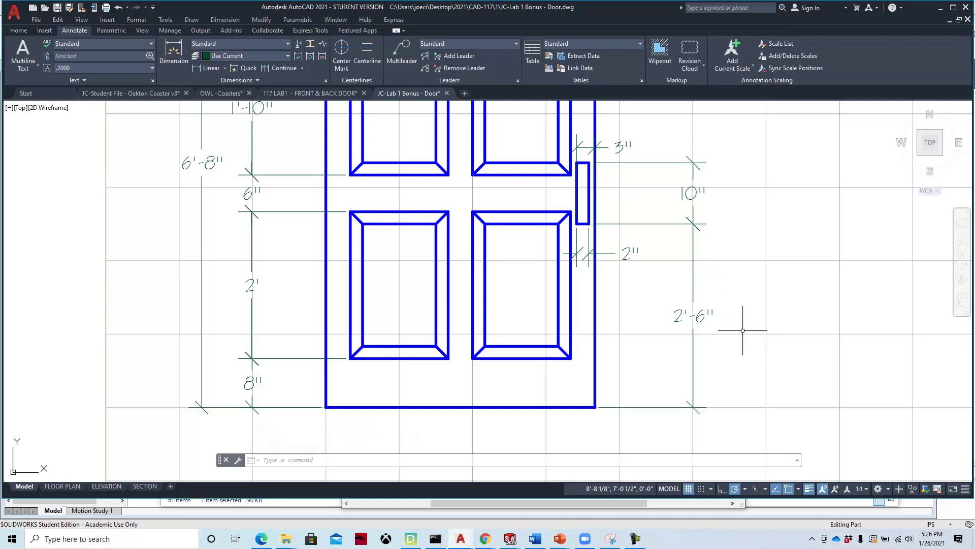
Step: Add a horizontal linear dimension below the door from the lower-left panel's outer bottom-left corner to the door's bottom-left corner, with text on the left
{"action": "scroll", "coordinate": [753, 336], "scroll_direction": "down", "scroll_amount": 4}
{"action": "scroll", "coordinate": [717, 290], "scroll_direction": "up", "scroll_amount": 1}
{"action": "scroll", "coordinate": [717, 291], "scroll_direction": "down", "scroll_amount": 2}
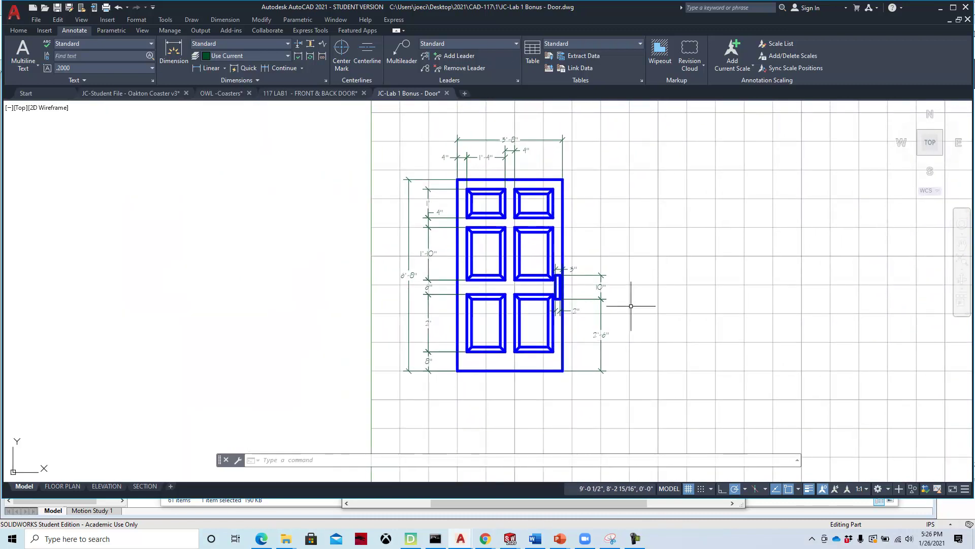
{"action": "scroll", "coordinate": [513, 348], "scroll_direction": "up", "scroll_amount": 5}
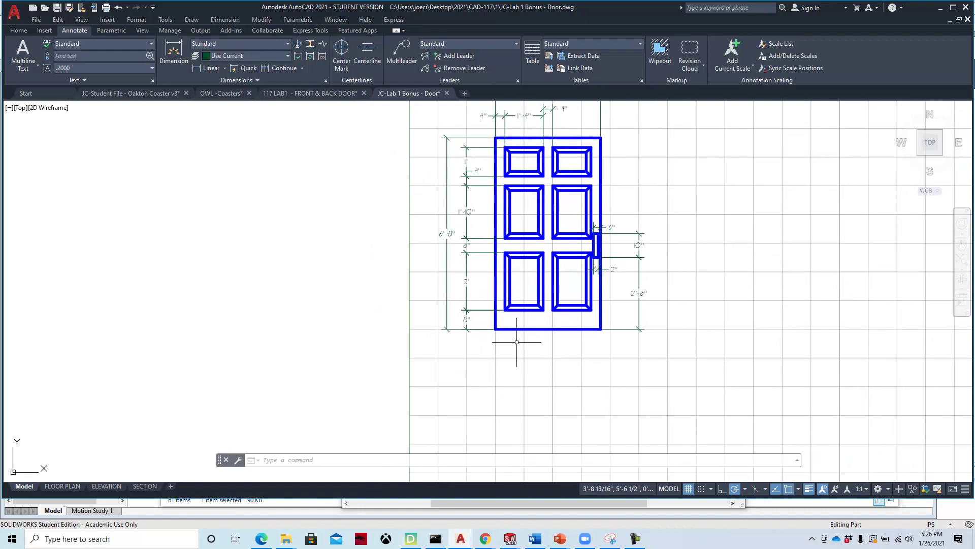
{"action": "left_click", "coordinate": [212, 72]}
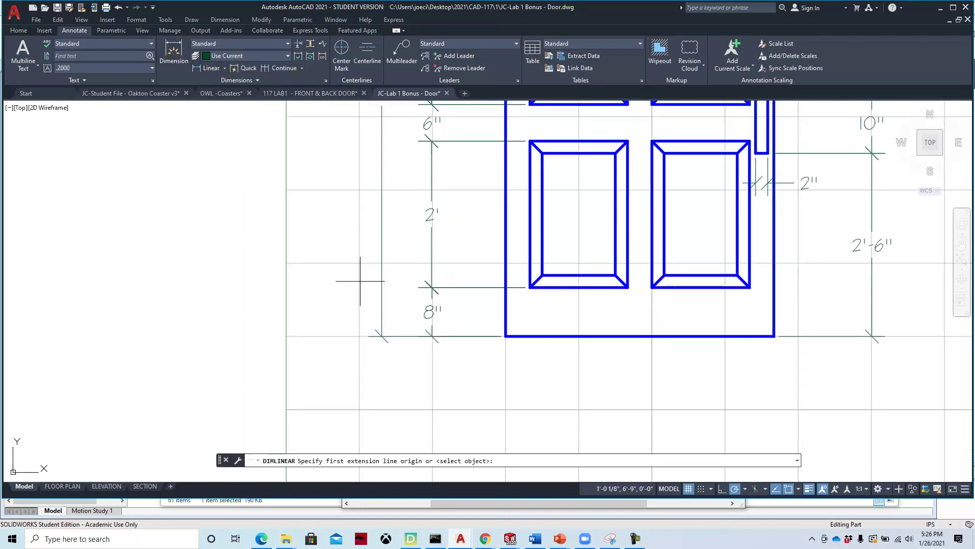
{"action": "left_click", "coordinate": [530, 287]}
{"action": "left_click", "coordinate": [507, 335]}
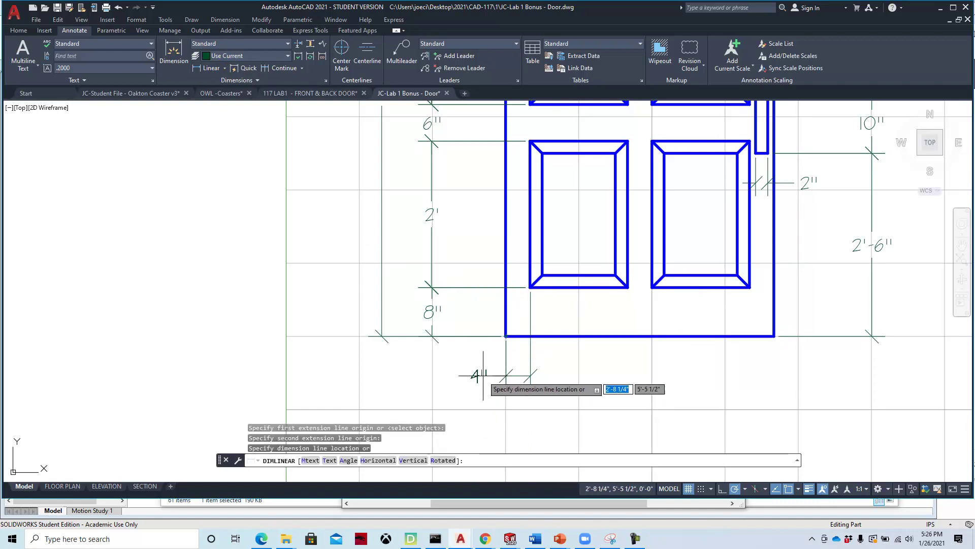
{"action": "left_click", "coordinate": [483, 375]}
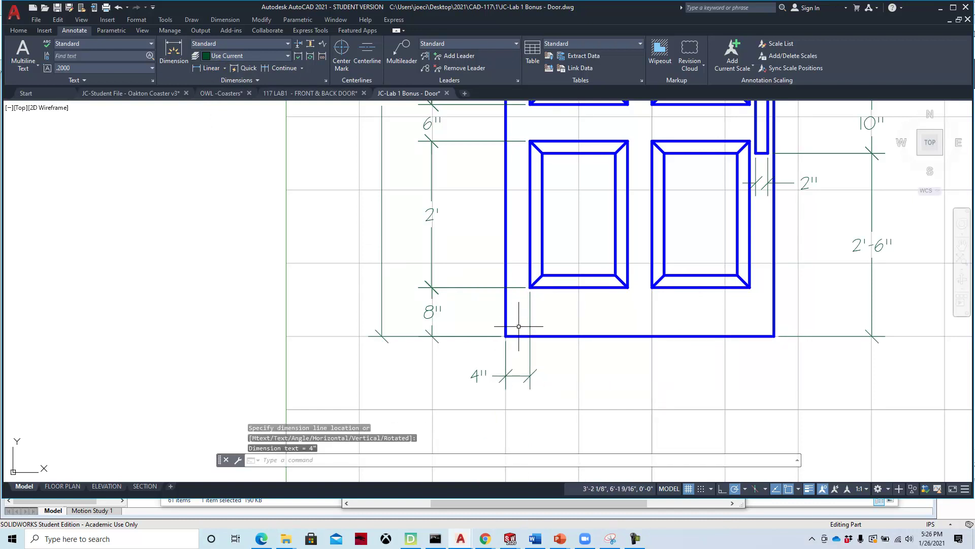
Step: Add a horizontal linear dimension below the door between the lower-left panel's outer and inner bottom-left corners
{"action": "right_click", "coordinate": [555, 382]}
{"action": "left_click", "coordinate": [579, 387]}
{"action": "left_click", "coordinate": [529, 287]}
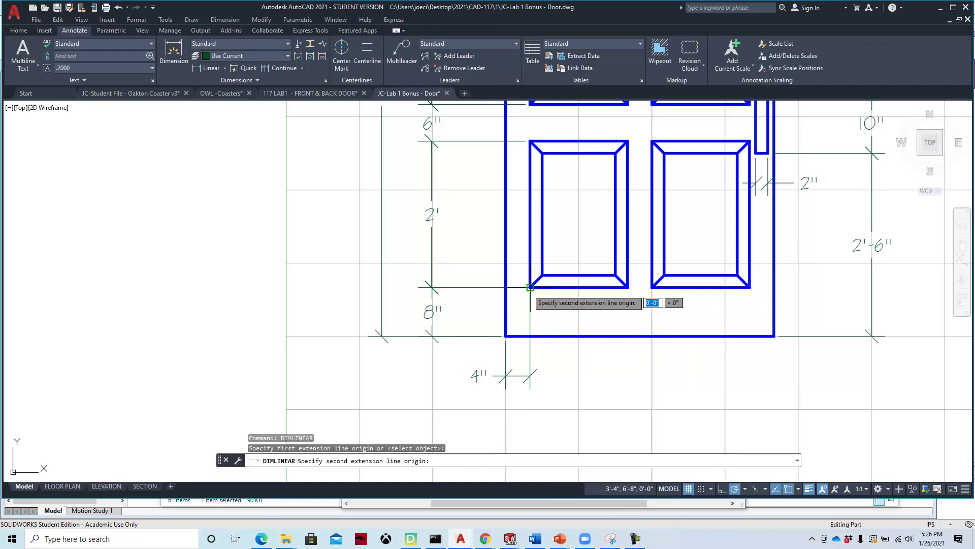
{"action": "left_click", "coordinate": [543, 274]}
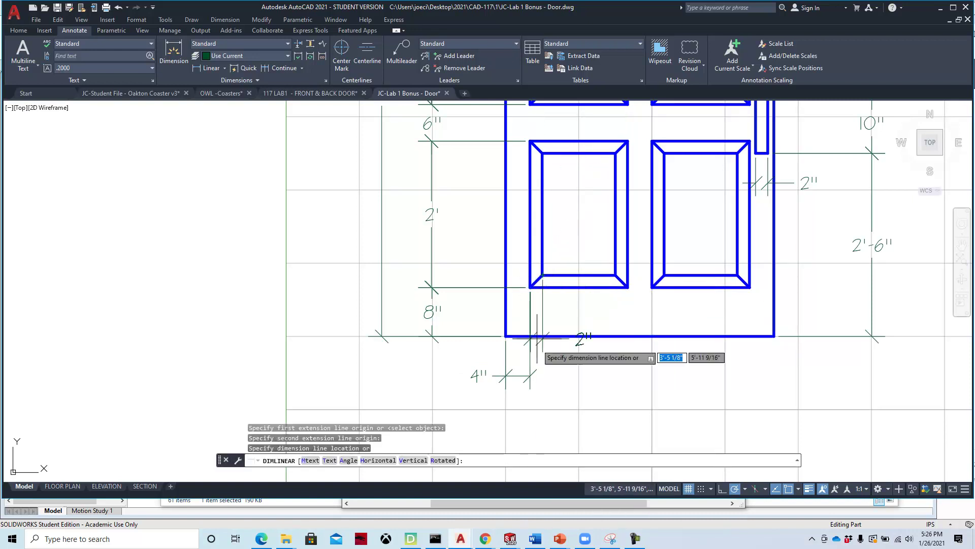
{"action": "left_click", "coordinate": [543, 382]}
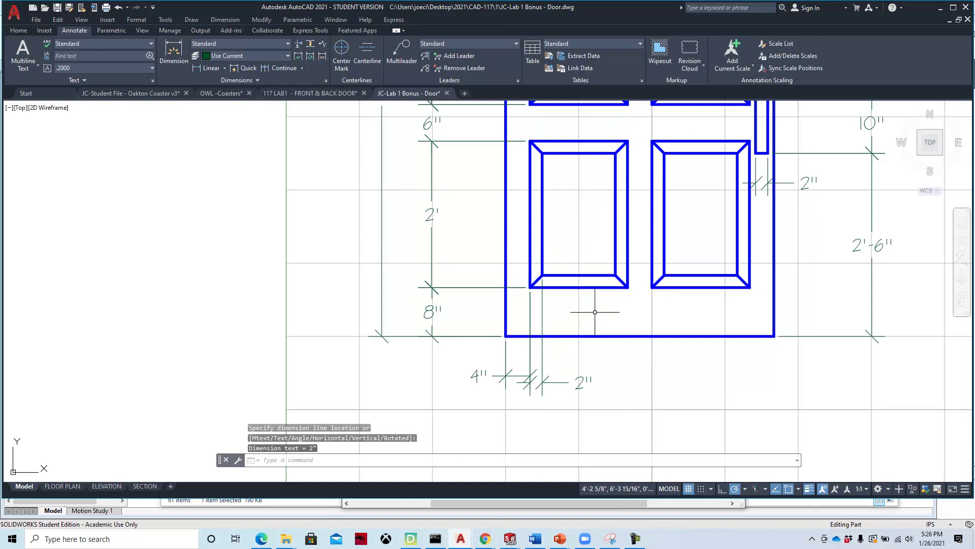
Step: Add a horizontal linear dimension below the door between the lower-left panel's inner bottom-left and inner bottom-right corners
{"action": "right_click", "coordinate": [589, 304]}
{"action": "left_click", "coordinate": [611, 301]}
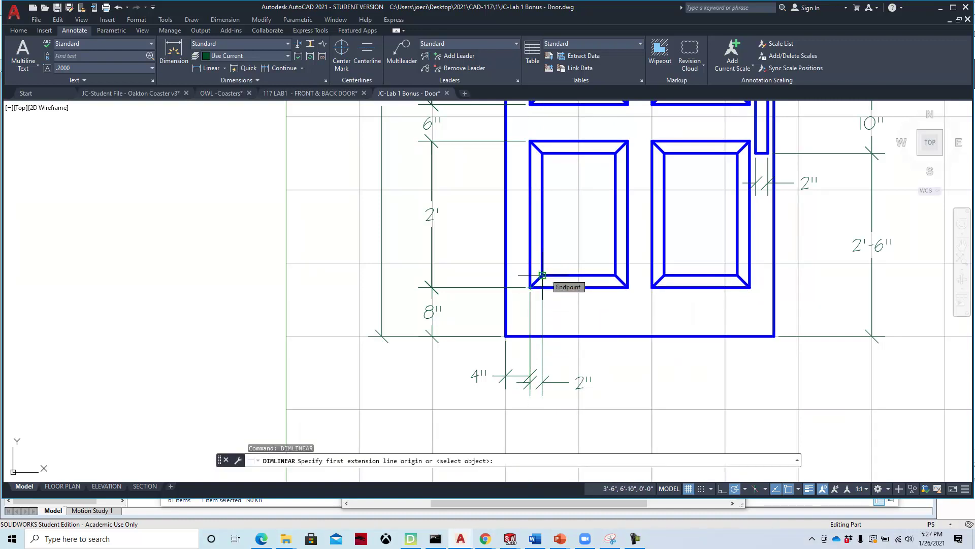
{"action": "left_click", "coordinate": [543, 275]}
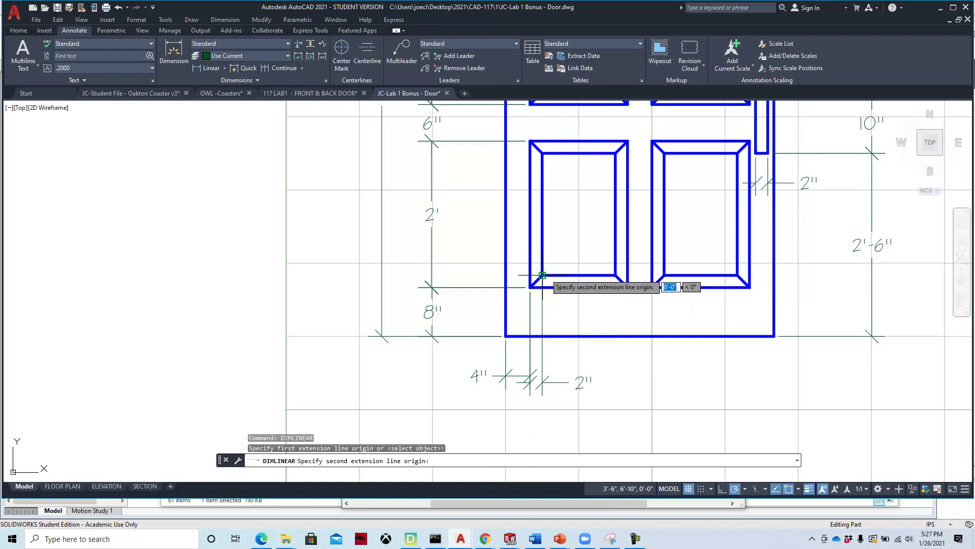
{"action": "left_click", "coordinate": [616, 275]}
{"action": "left_click", "coordinate": [620, 365]}
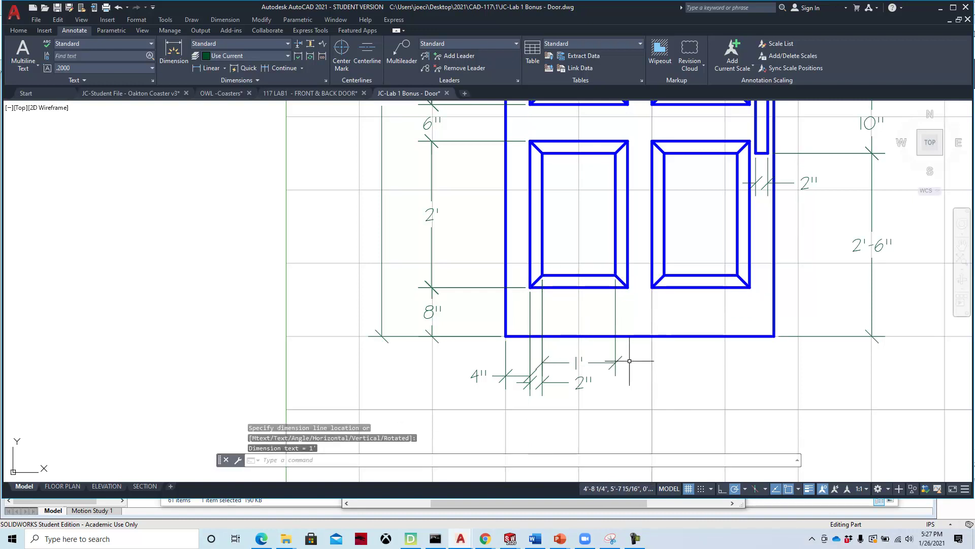
Step: Add a horizontal linear dimension below the door between the lower-left panel's outer and inner bottom-right corners
{"action": "right_click", "coordinate": [645, 367]}
{"action": "left_click", "coordinate": [675, 180]}
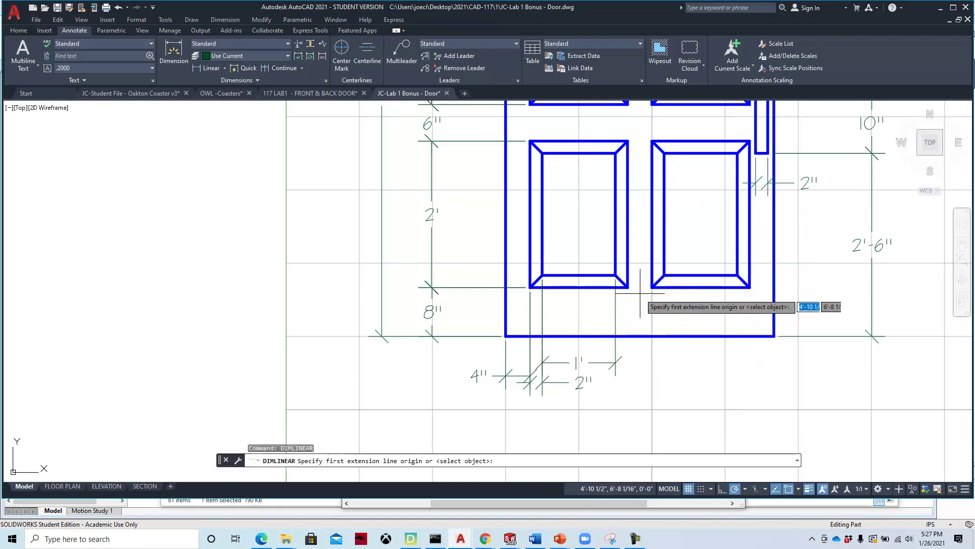
{"action": "left_click", "coordinate": [628, 287]}
{"action": "left_click", "coordinate": [616, 276]}
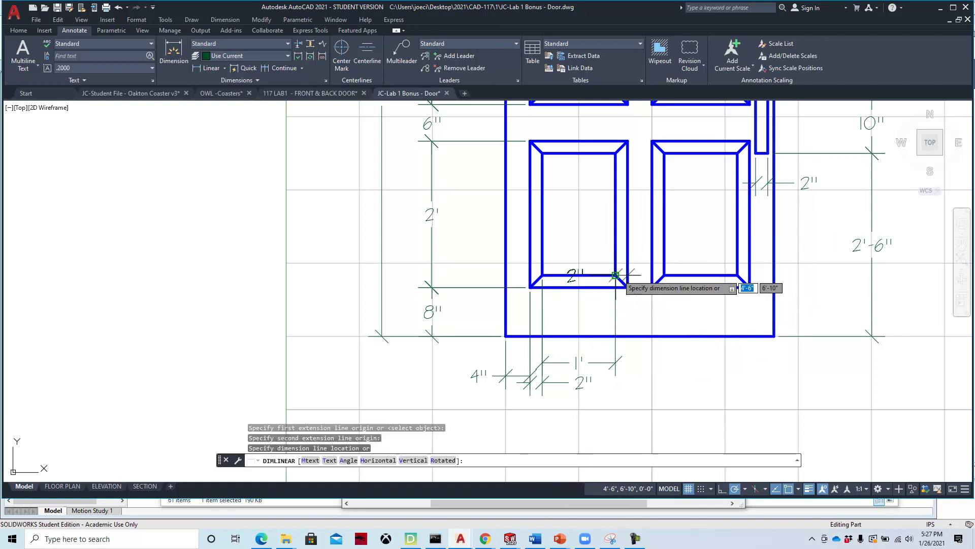
{"action": "left_click", "coordinate": [607, 416]}
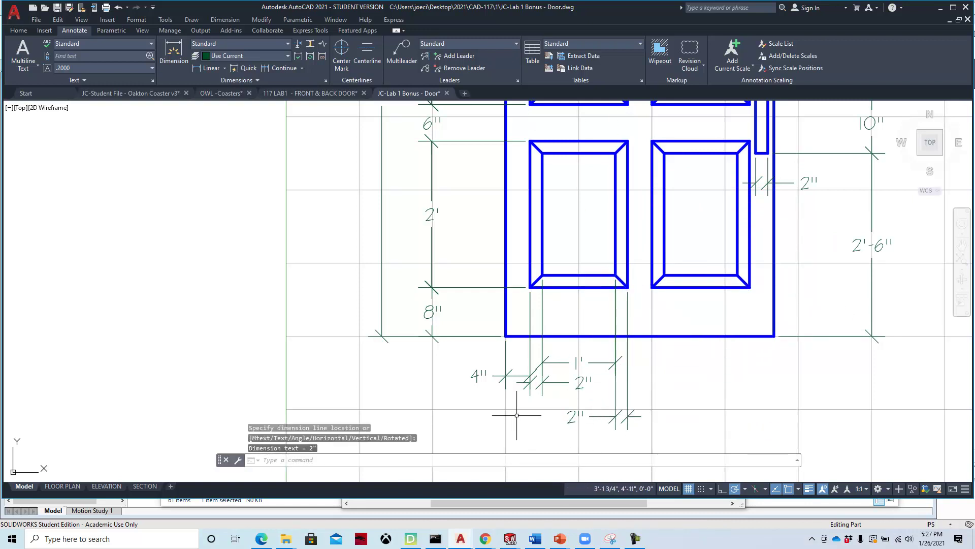
Step: Delete the 4" dimension below the door's bottom-left corner
{"action": "left_click", "coordinate": [490, 375]}
{"action": "left_click", "coordinate": [462, 395]}
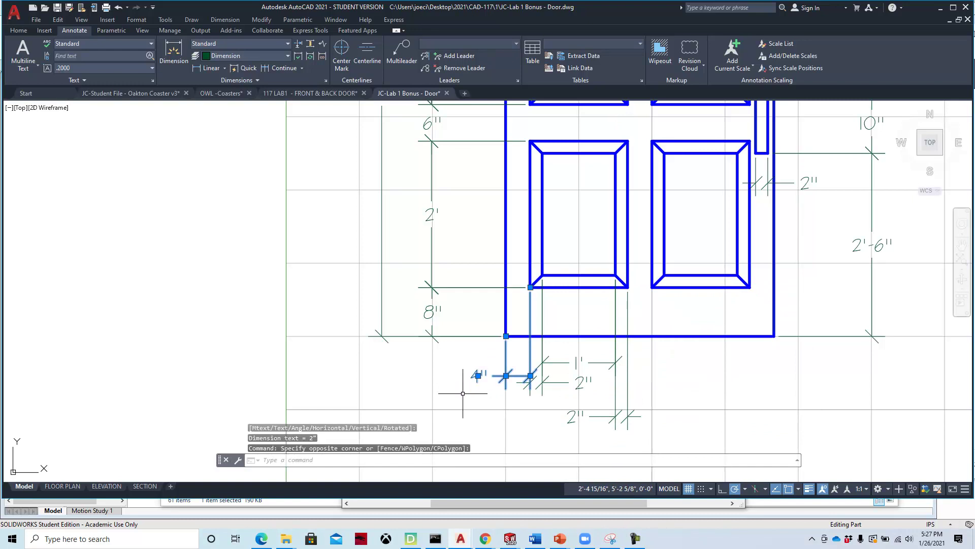
{"action": "key", "text": "Delete"}
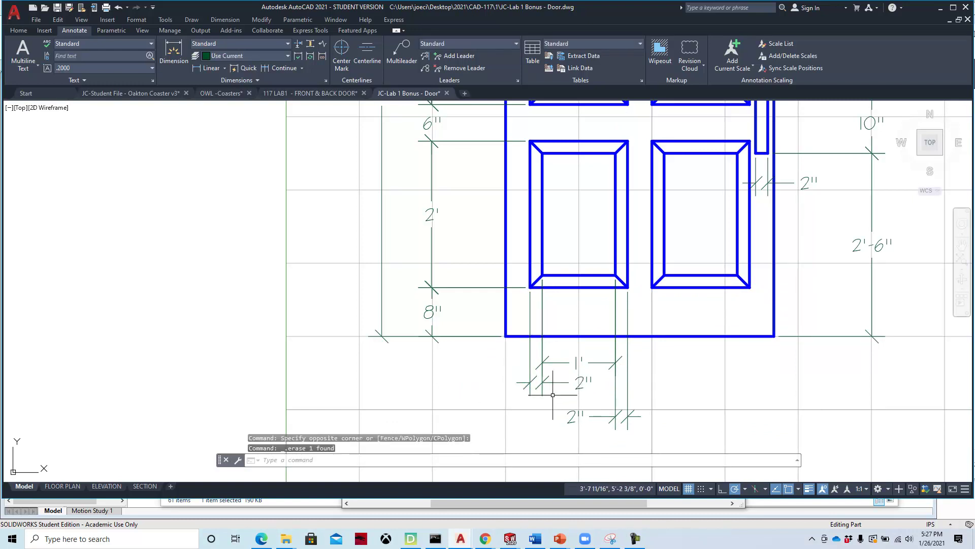
Step: Move the panel's 1' width dimension lower and align the 2" dimension from its left side with it, text outside to the left
{"action": "middle_click_drag", "start_coordinate": [534, 393], "coordinate": [496, 325]}
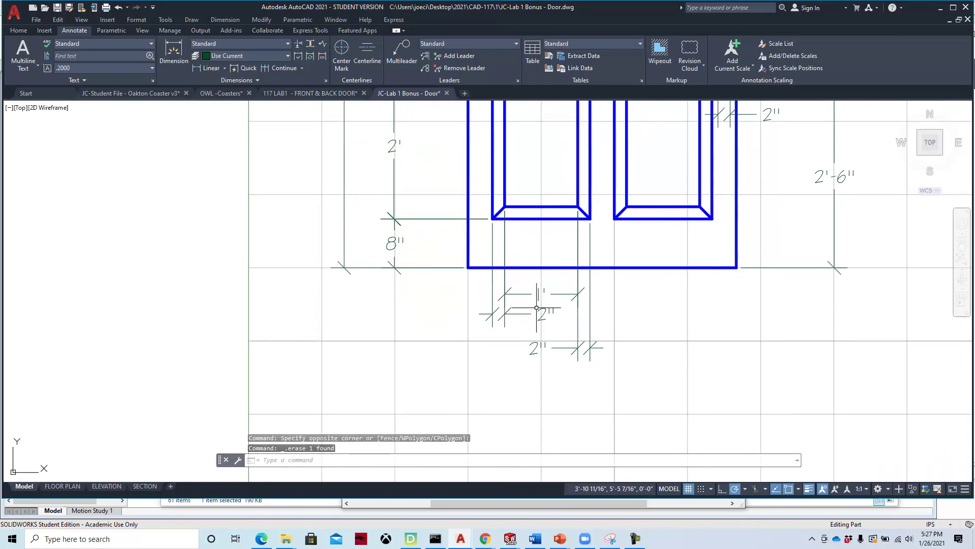
{"action": "left_click", "coordinate": [560, 293]}
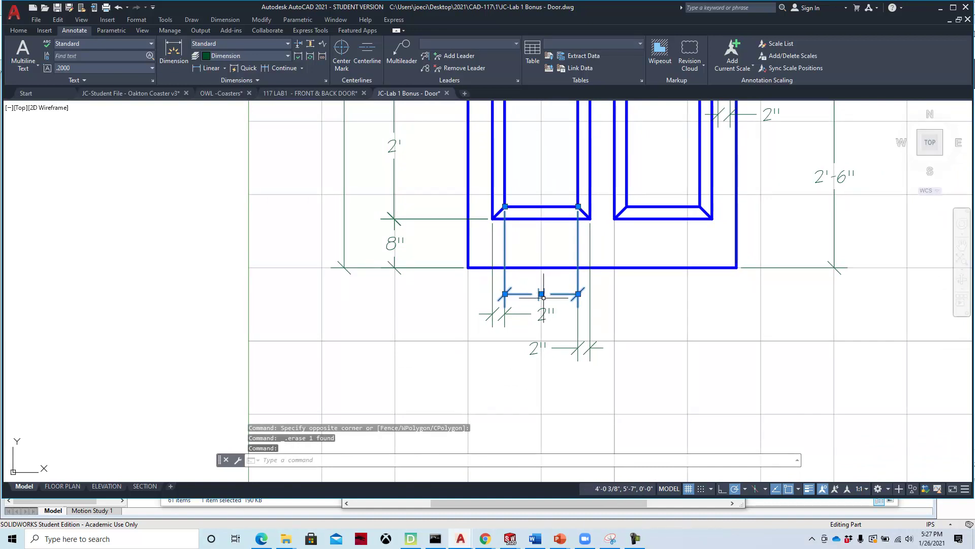
{"action": "left_click", "coordinate": [578, 293]}
{"action": "left_click", "coordinate": [578, 325]}
{"action": "left_click", "coordinate": [545, 311]}
{"action": "left_click", "coordinate": [545, 313]}
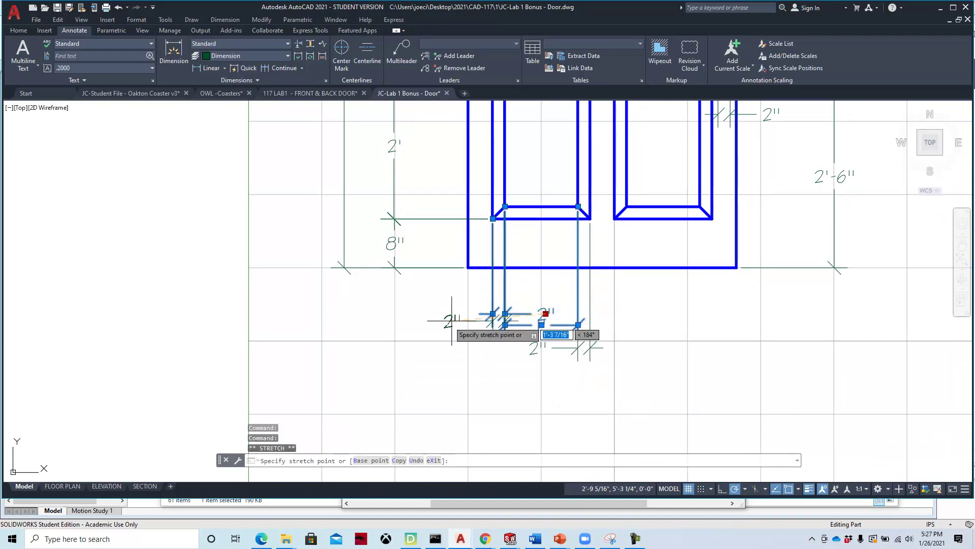
{"action": "left_click", "coordinate": [539, 347]}
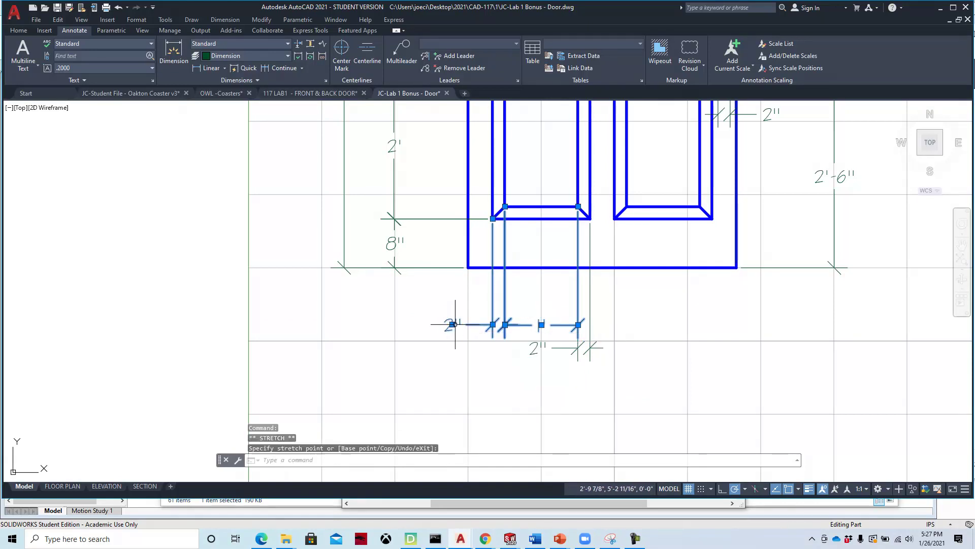
Step: Align the 2" dimension at the panel's right side with the 1' dimension, placing its text outside to the right
{"action": "left_click", "coordinate": [549, 346]}
{"action": "left_click", "coordinate": [531, 366]}
{"action": "left_click", "coordinate": [538, 347]}
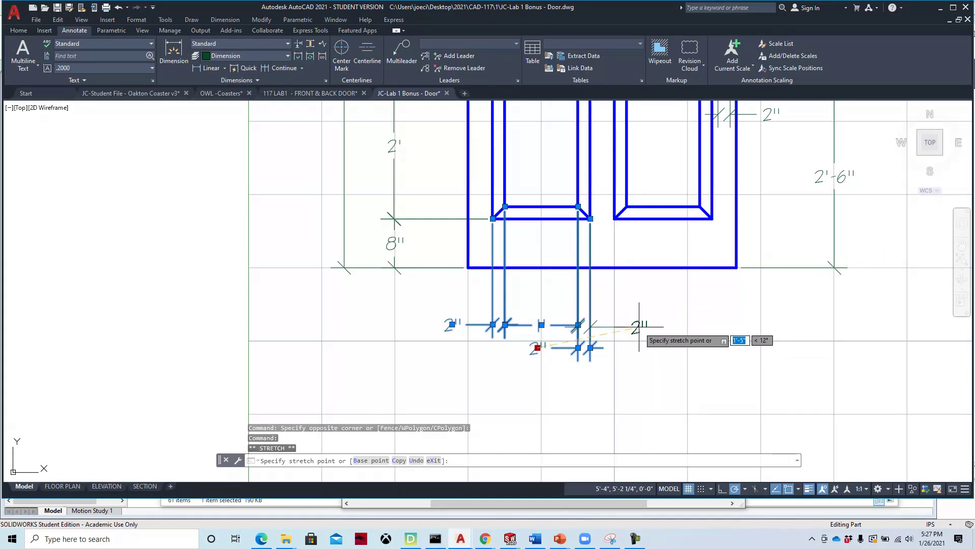
{"action": "scroll", "coordinate": [639, 326], "scroll_direction": "up", "scroll_amount": 6}
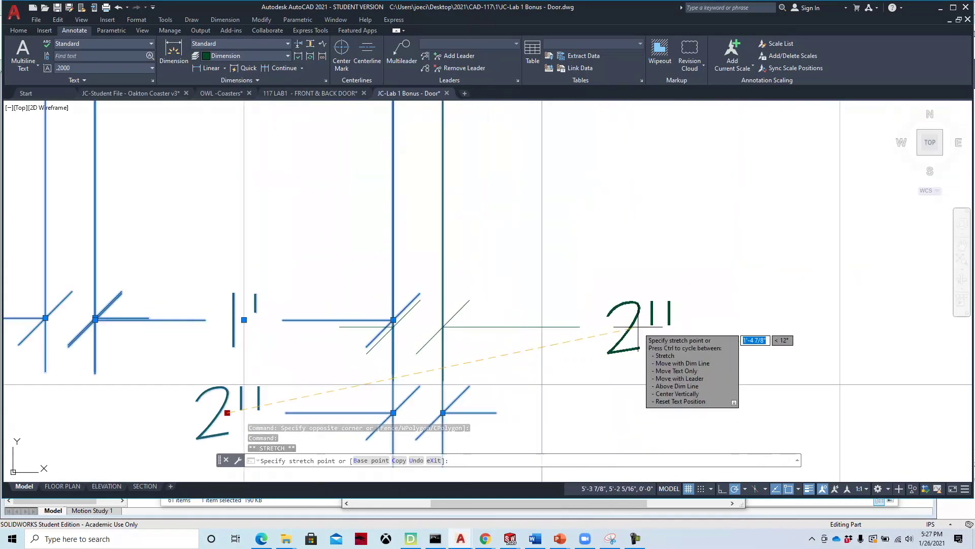
{"action": "left_click", "coordinate": [603, 320]}
{"action": "scroll", "coordinate": [607, 348], "scroll_direction": "down", "scroll_amount": 6}
{"action": "middle_click_drag", "start_coordinate": [719, 364], "coordinate": [546, 377]}
{"action": "key", "text": "Escape"}
{"action": "scroll", "coordinate": [752, 356], "scroll_direction": "down", "scroll_amount": 4}
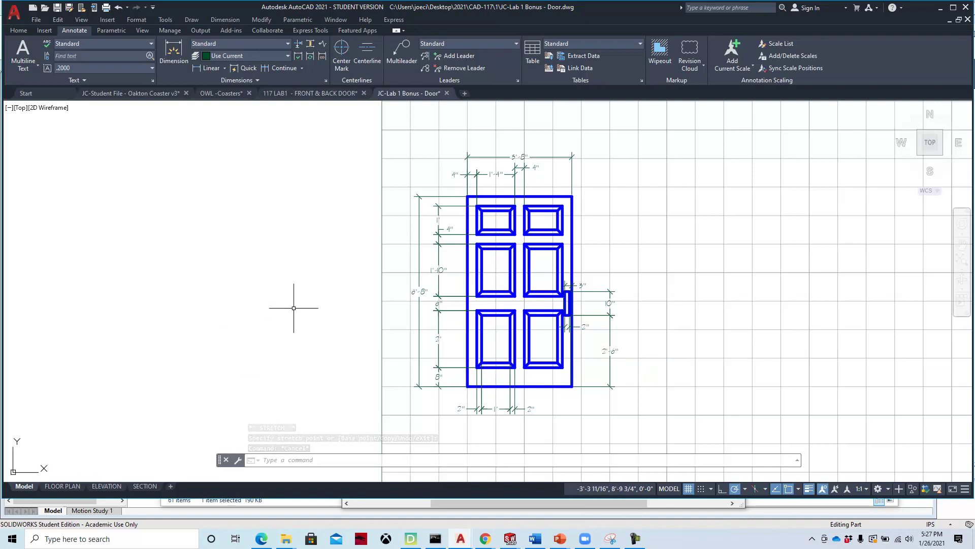
Step: Activate the viewport in the FLOOR PLAN layout and use Zoom All to bring the dimensioned door into it
{"action": "scroll", "coordinate": [335, 300], "scroll_direction": "down", "scroll_amount": 2}
{"action": "middle_click_drag", "start_coordinate": [276, 360], "coordinate": [198, 361]}
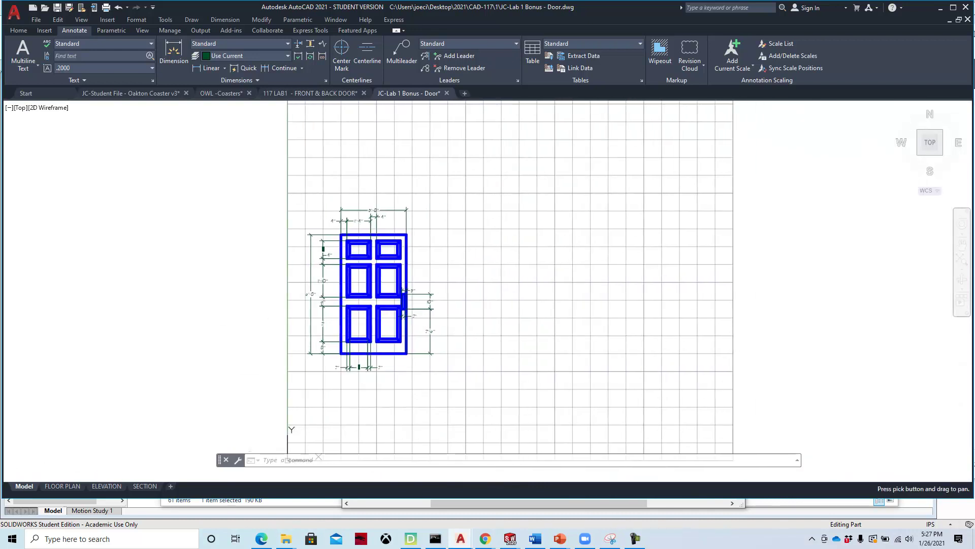
{"action": "left_click", "coordinate": [63, 486]}
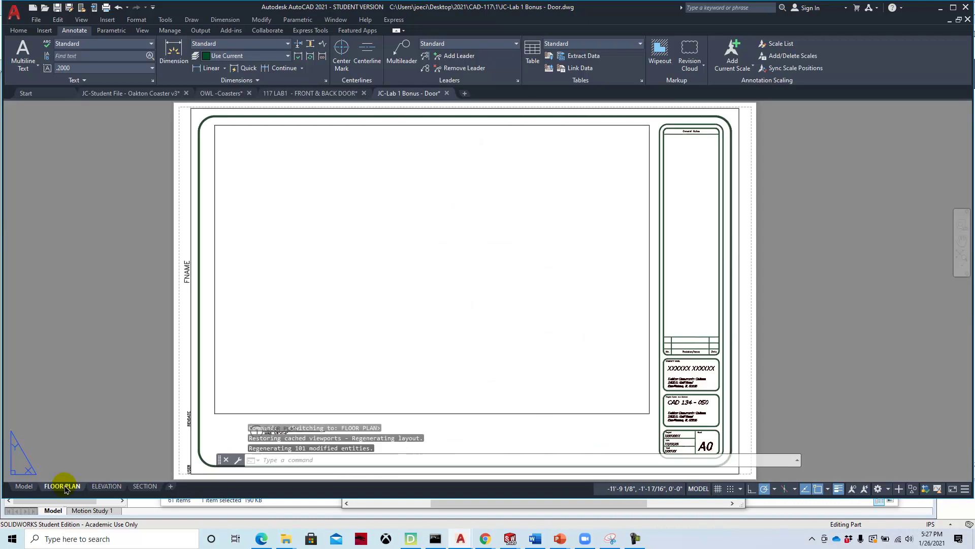
{"action": "double_click", "coordinate": [362, 250]}
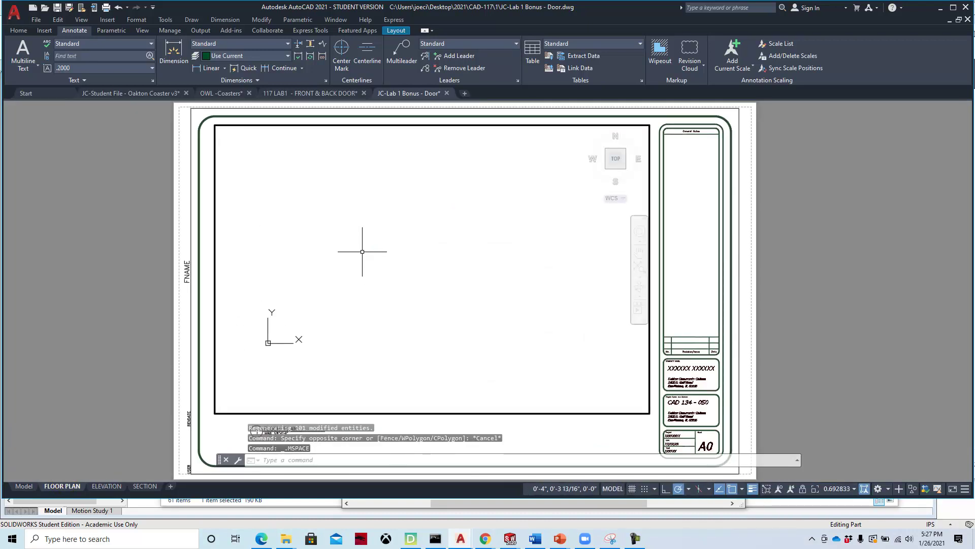
{"action": "type", "text": "z"}
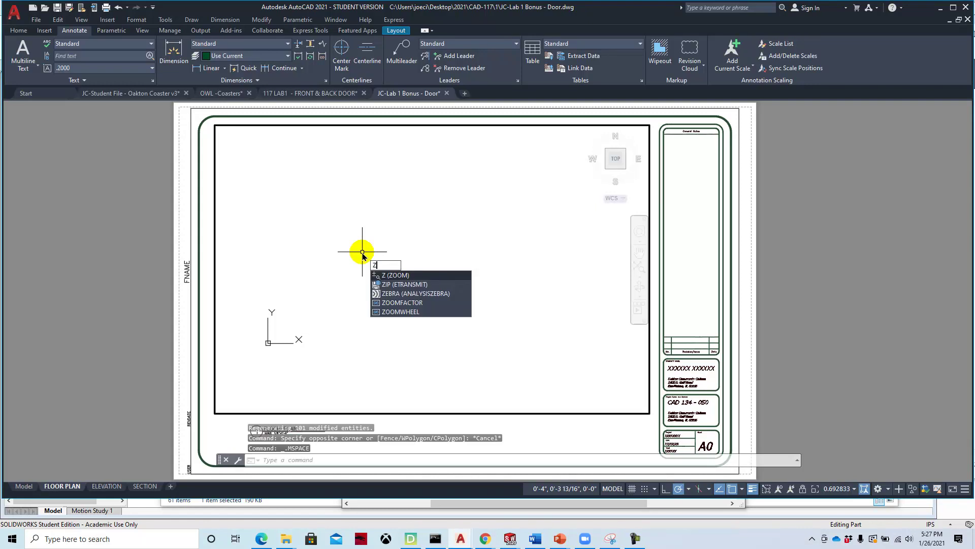
{"action": "key", "text": "Return"}
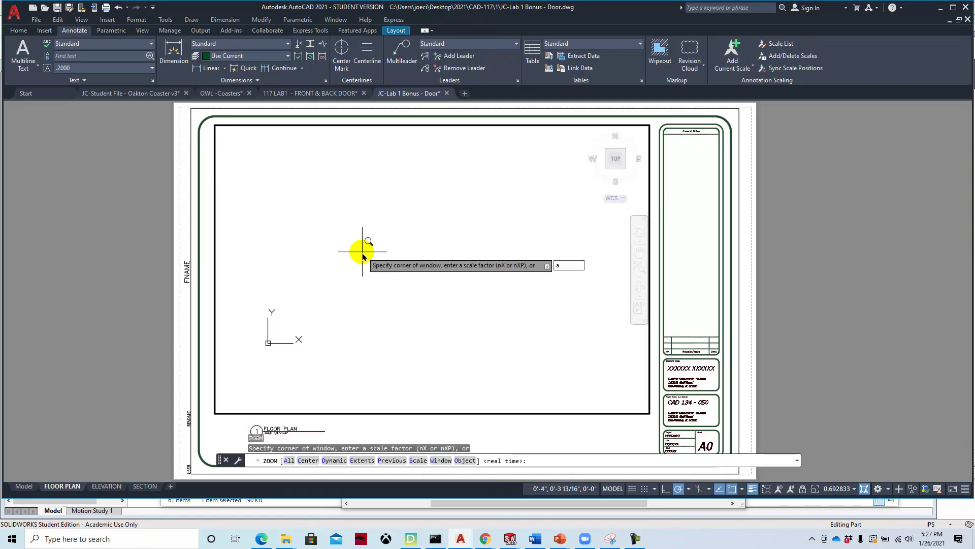
{"action": "type", "text": "a"}
{"action": "key", "text": "Return"}
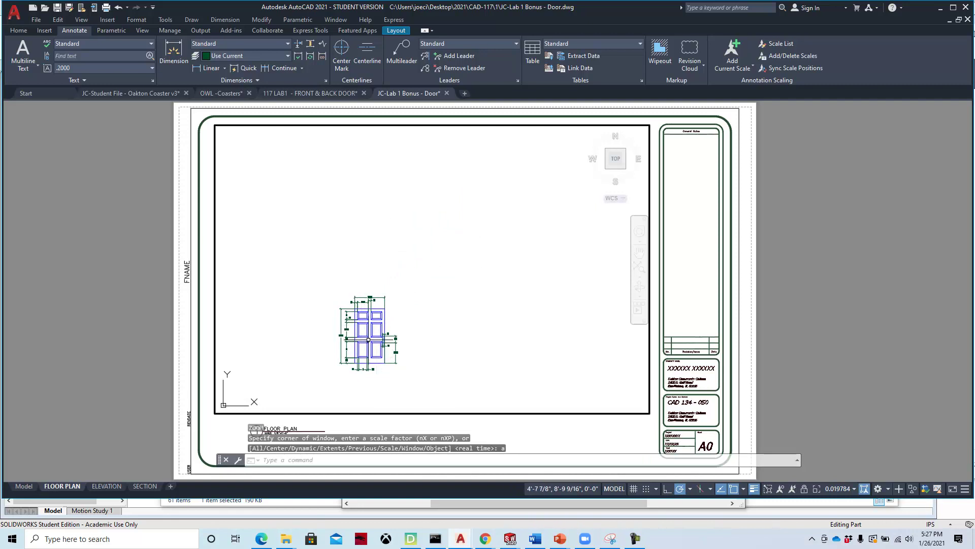
{"action": "middle_click_drag", "start_coordinate": [368, 340], "coordinate": [367, 302]}
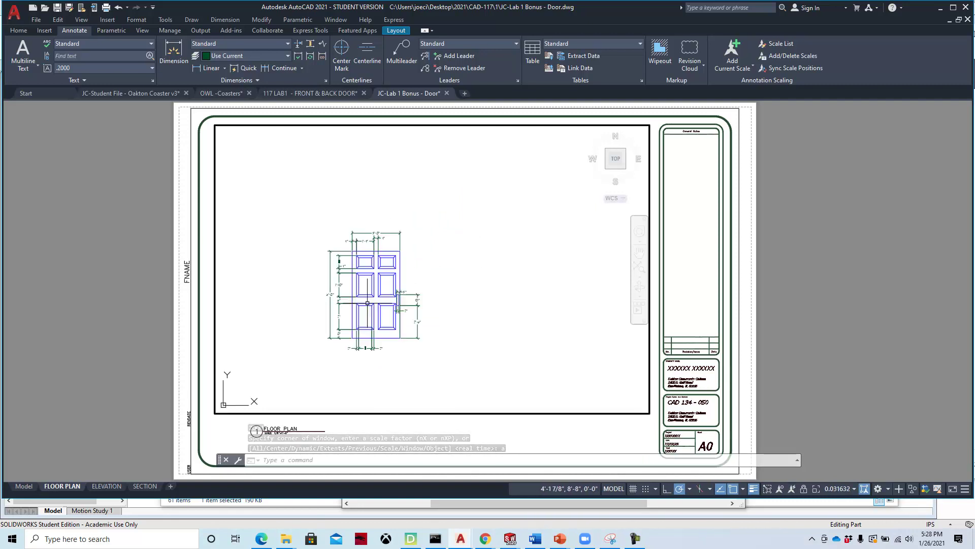
{"action": "scroll", "coordinate": [369, 304], "scroll_direction": "up", "scroll_amount": 4}
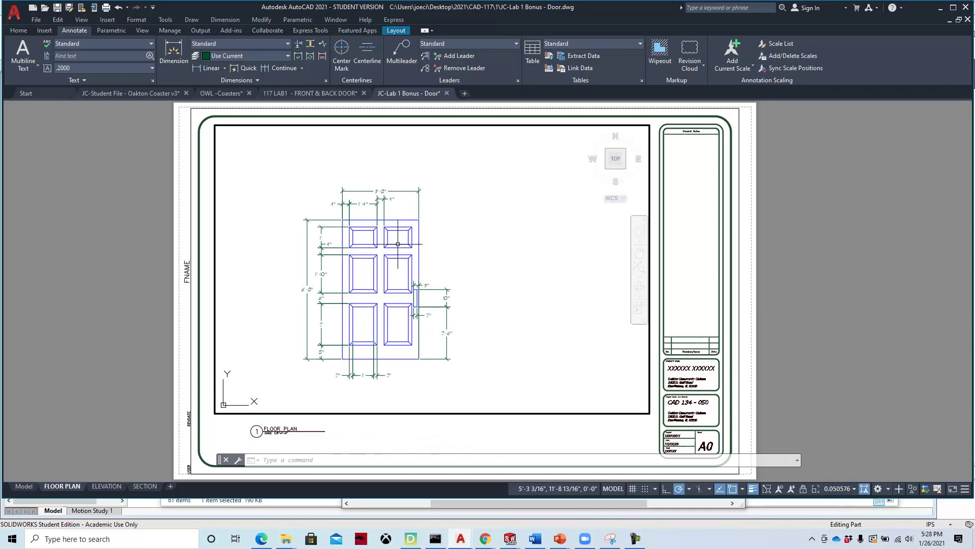
Step: Try the viewport at scales of 1/4" = 1'-0", 1/2" = 1'-0" and 1" = 1'-0"
{"action": "left_click", "coordinate": [854, 490]}
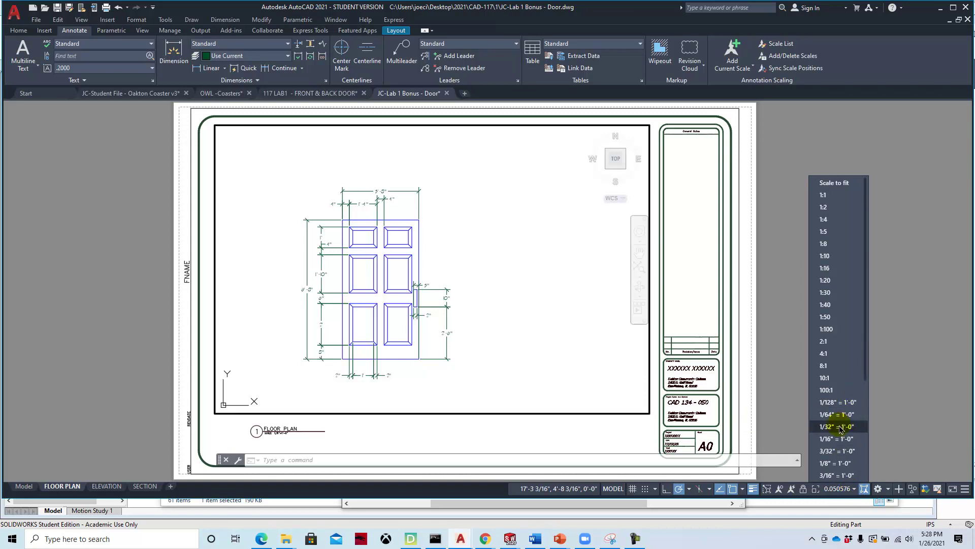
{"action": "scroll", "coordinate": [838, 460], "scroll_direction": "down", "scroll_amount": 2}
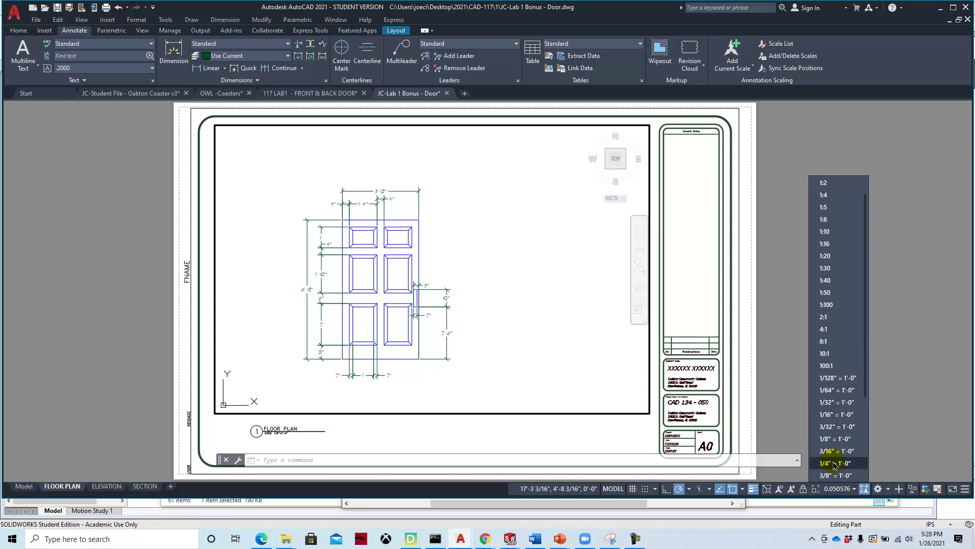
{"action": "left_click", "coordinate": [837, 463]}
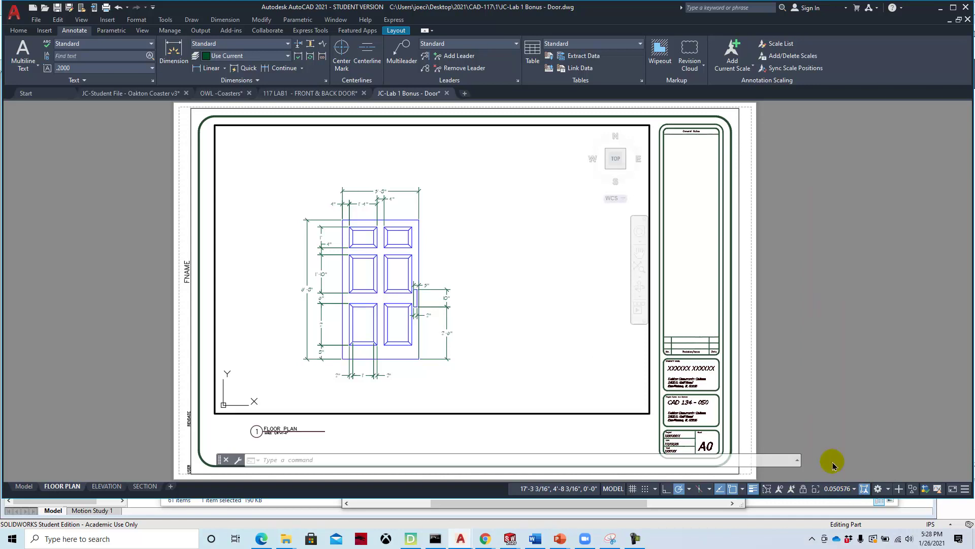
{"action": "left_click", "coordinate": [850, 490]}
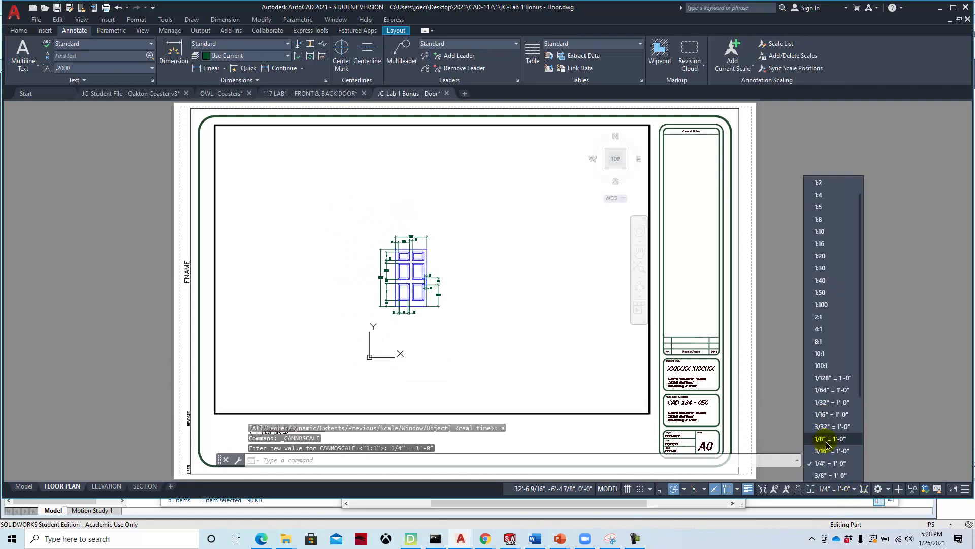
{"action": "left_click", "coordinate": [827, 463]}
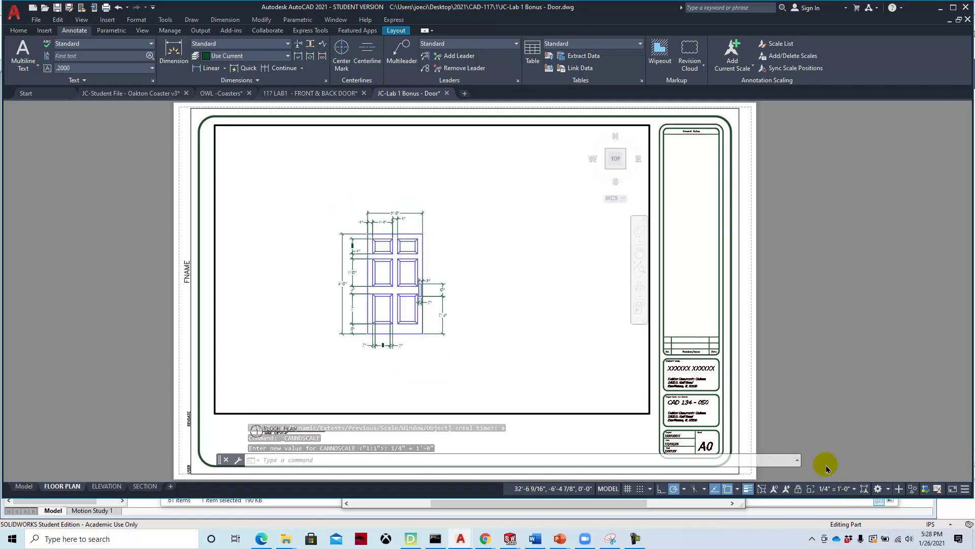
{"action": "left_click", "coordinate": [852, 490]}
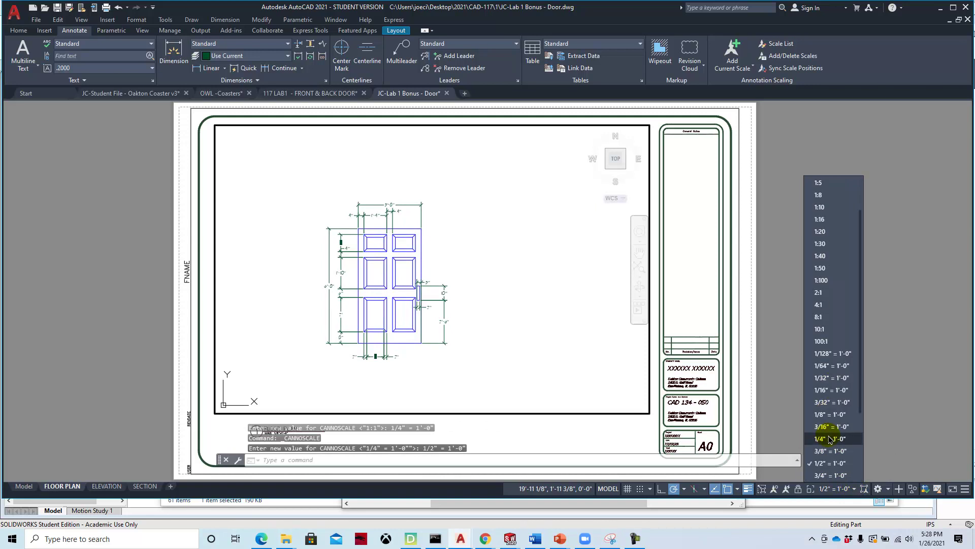
{"action": "scroll", "coordinate": [829, 452], "scroll_direction": "down", "scroll_amount": 2}
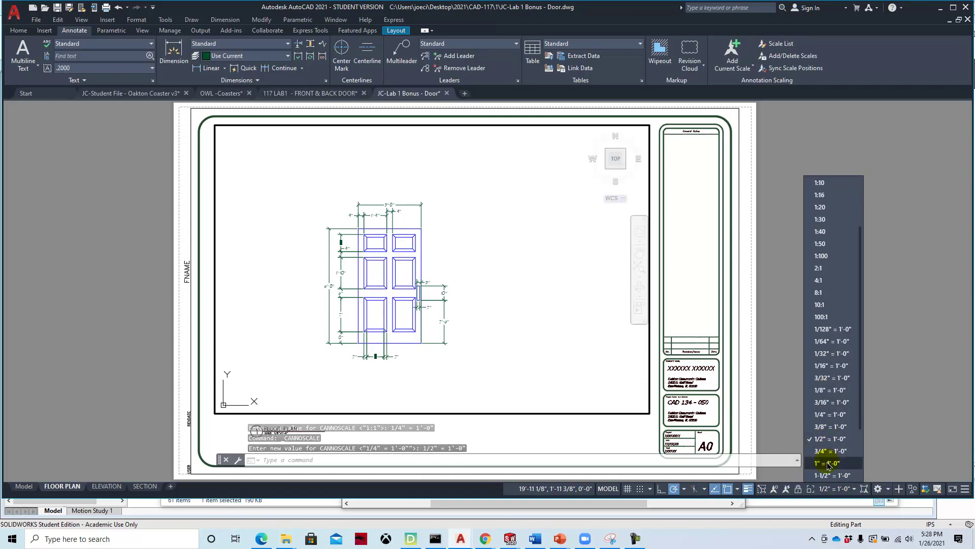
{"action": "left_click", "coordinate": [827, 463]}
{"action": "mouse_move", "coordinate": [483, 296]}
{"action": "middle_mouse_down"}
{"action": "mouse_move", "coordinate": [479, 307]}
{"action": "mouse_move", "coordinate": [490, 293]}
{"action": "middle_mouse_up"}
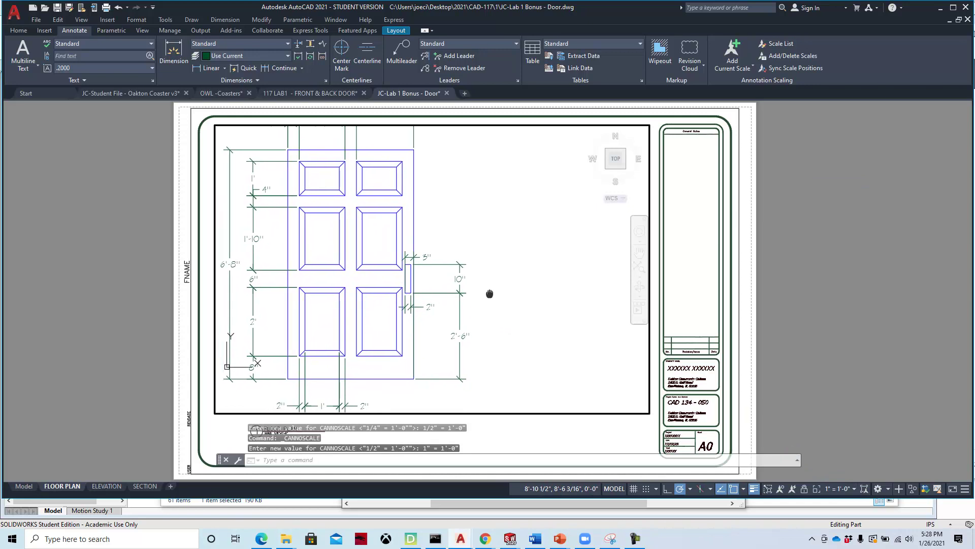
Step: Set the viewport scale to 3/4" = 1'-0" with the whole door in view and lock the viewport
{"action": "left_click", "coordinate": [854, 489]}
{"action": "scroll", "coordinate": [843, 447], "scroll_direction": "down", "scroll_amount": 2}
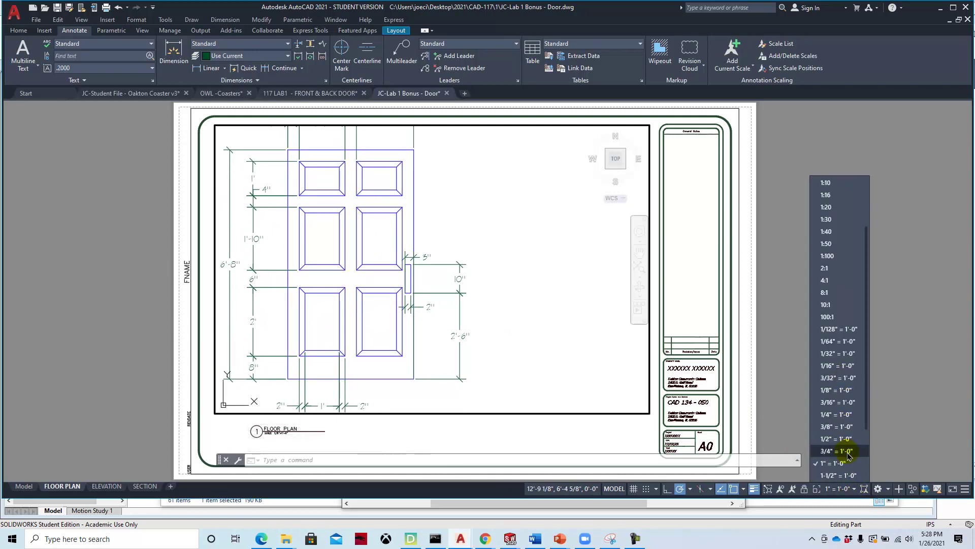
{"action": "left_click", "coordinate": [837, 452]}
{"action": "middle_click_drag", "start_coordinate": [461, 305], "coordinate": [434, 309]}
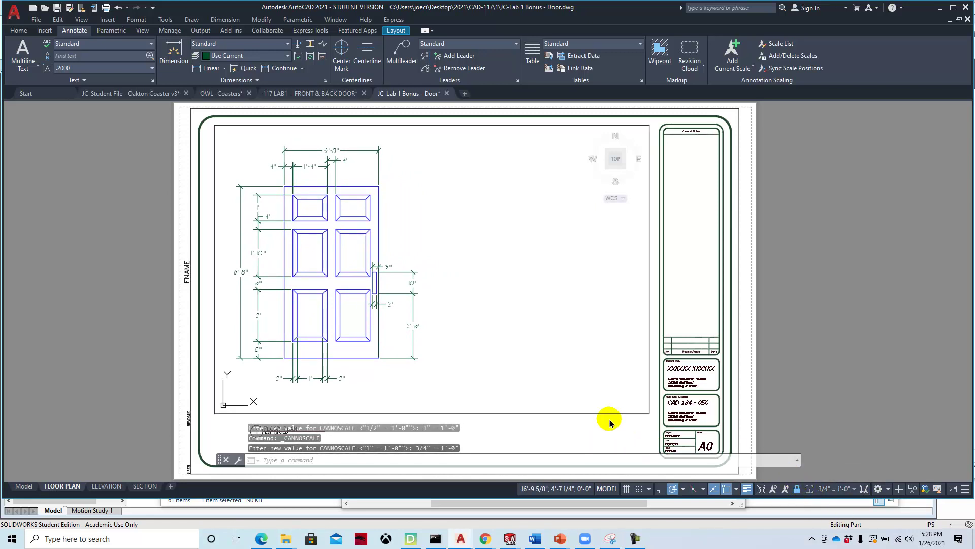
Step: Return to paper space and replace the title block's Scale placeholder with 3/4"=1'
{"action": "double_click", "coordinate": [694, 374]}
{"action": "middle_click_drag", "start_coordinate": [655, 479], "coordinate": [637, 376]}
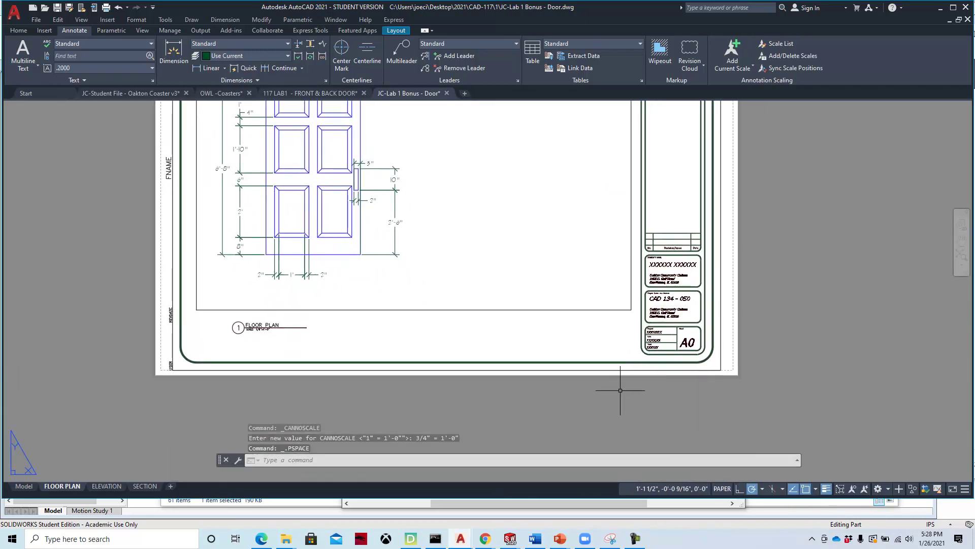
{"action": "scroll", "coordinate": [671, 391], "scroll_direction": "up", "scroll_amount": 5}
{"action": "scroll", "coordinate": [633, 292], "scroll_direction": "up", "scroll_amount": 5}
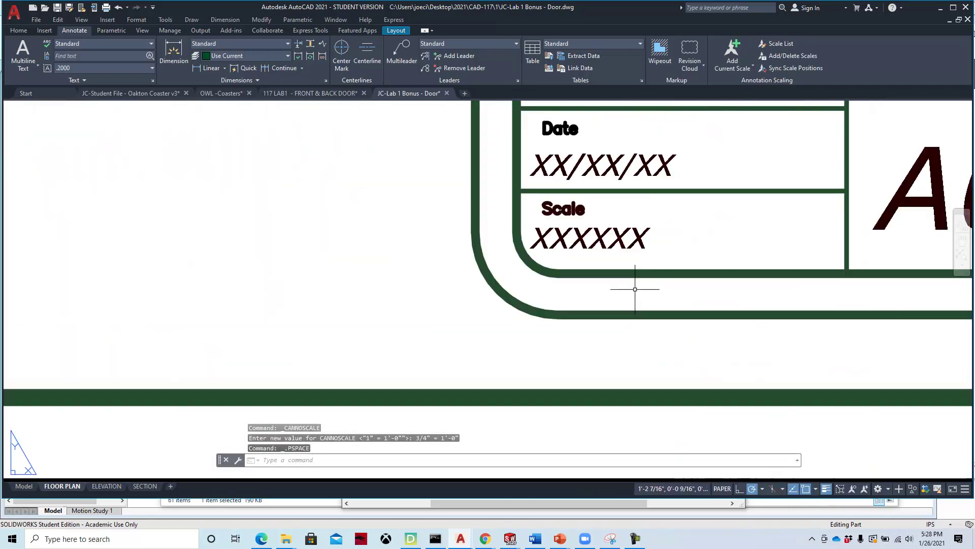
{"action": "double_click", "coordinate": [631, 247]}
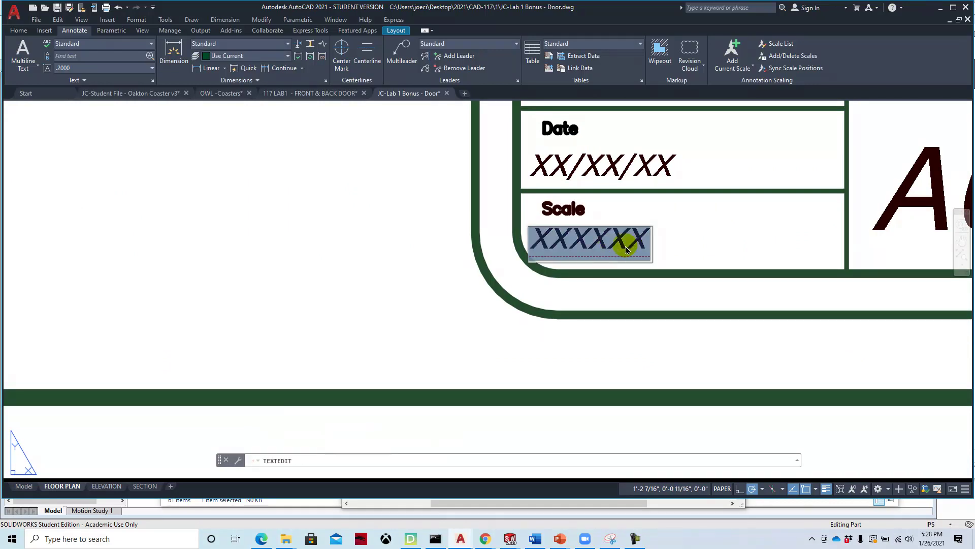
{"action": "type", "text": "3/4"}
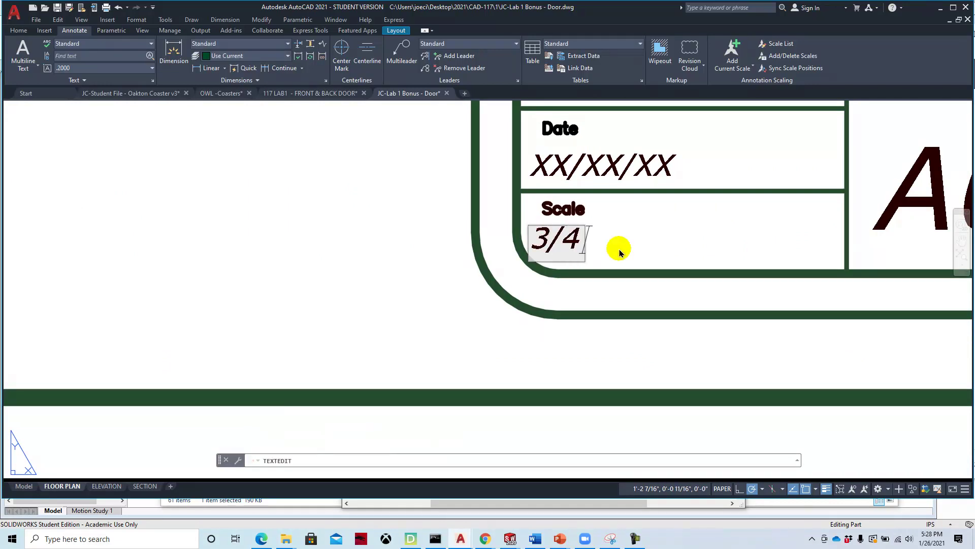
{"action": "type", "text": "\"=1"}
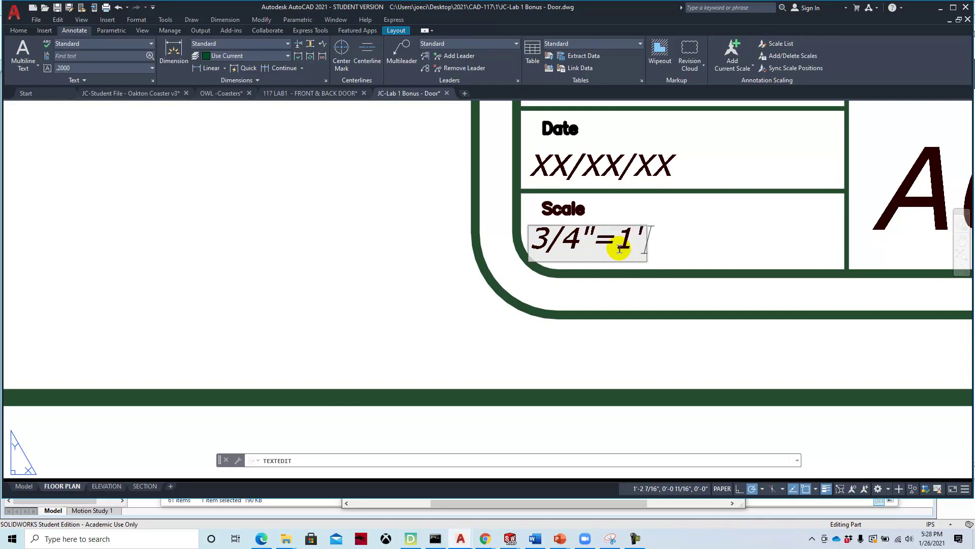
{"action": "left_click", "coordinate": [355, 254]}
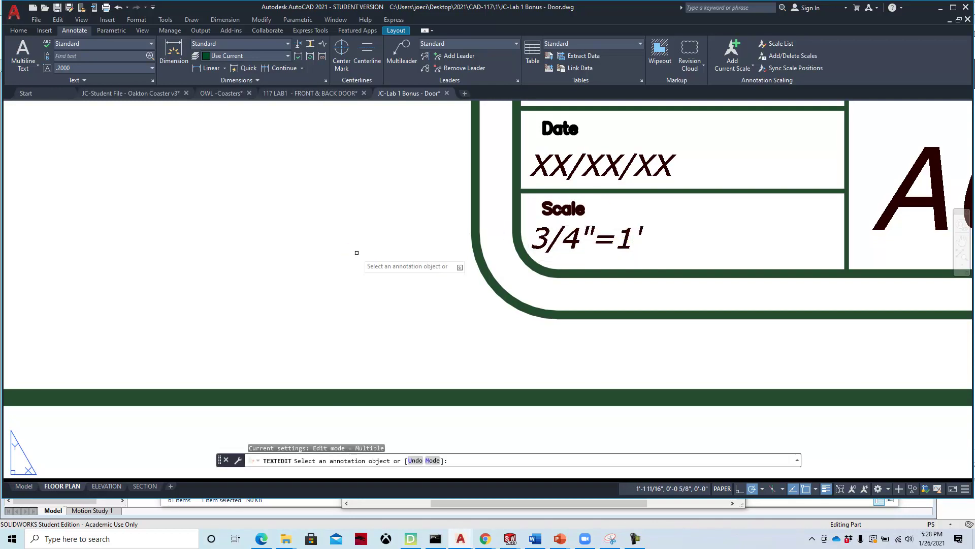
Step: Replace the title block's Date placeholder with 01/26/21
{"action": "left_click", "coordinate": [554, 181]}
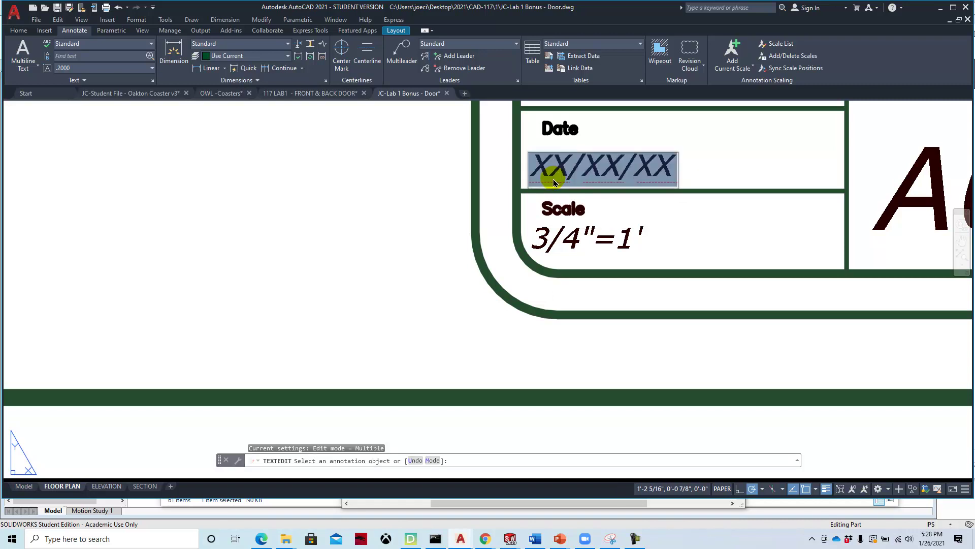
{"action": "type", "text": "0"}
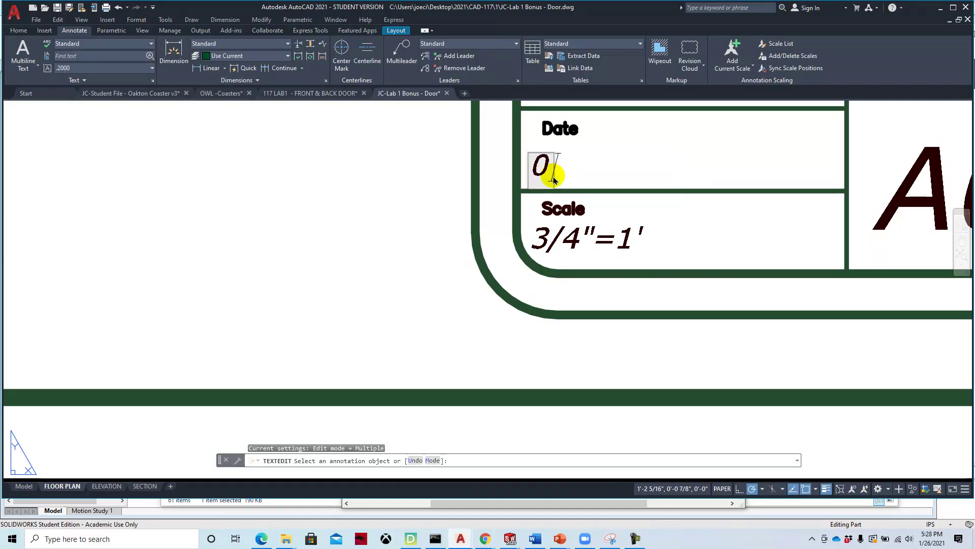
{"action": "type", "text": "1/"}
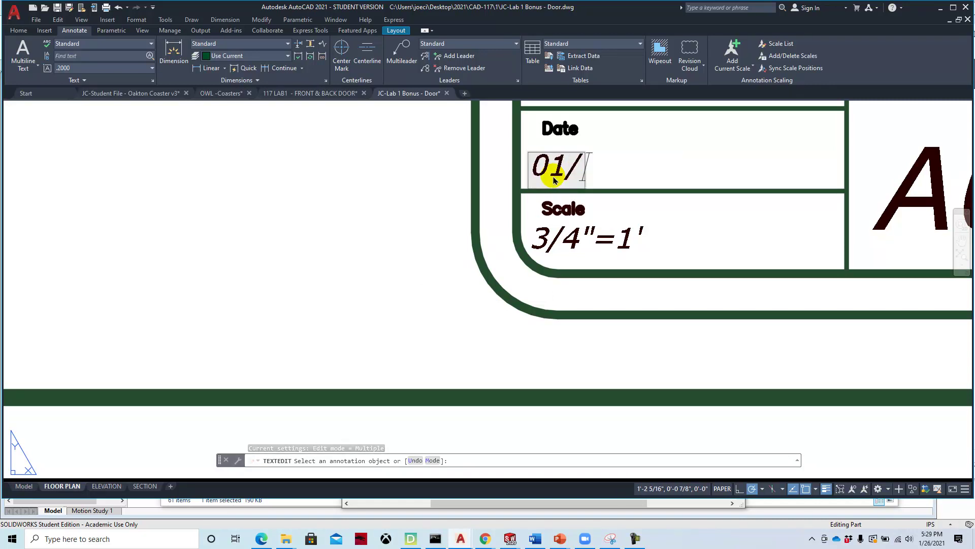
{"action": "type", "text": "26/"}
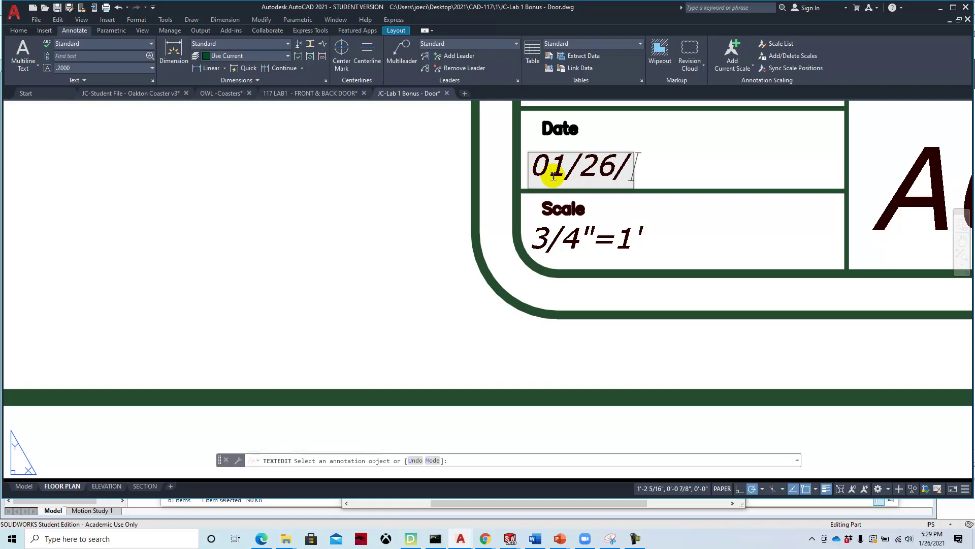
{"action": "type", "text": "21"}
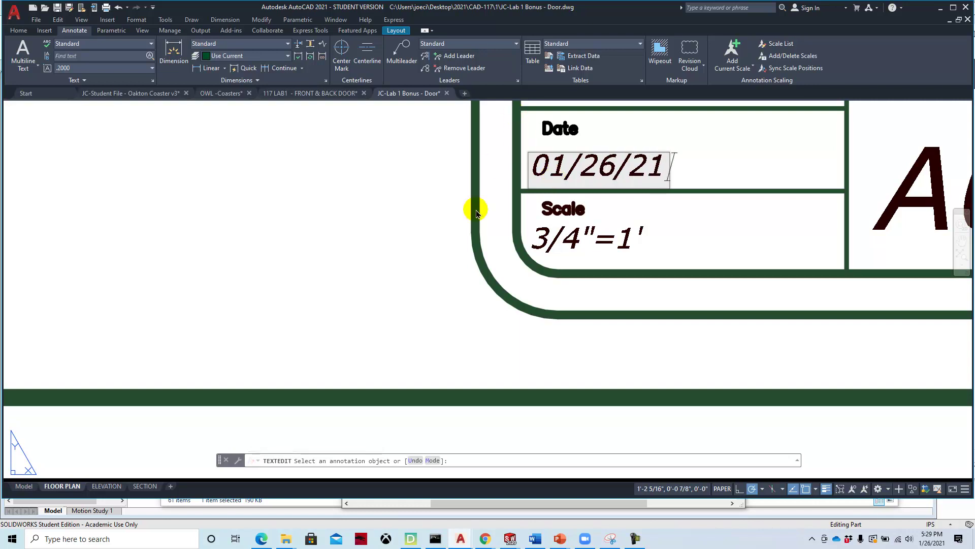
{"action": "left_click", "coordinate": [403, 217]}
Step: Change the course number under Project Name and Address so the line reads CAD 117 - 050
{"action": "scroll", "coordinate": [421, 264], "scroll_direction": "down", "scroll_amount": 3}
{"action": "mouse_move", "coordinate": [517, 199]}
{"action": "middle_mouse_down"}
{"action": "mouse_move", "coordinate": [521, 212]}
{"action": "mouse_move", "coordinate": [475, 278]}
{"action": "mouse_move", "coordinate": [477, 351]}
{"action": "middle_mouse_up"}
{"action": "scroll", "coordinate": [521, 212], "scroll_direction": "down", "scroll_amount": 1}
{"action": "scroll", "coordinate": [475, 279], "scroll_direction": "up", "scroll_amount": 1}
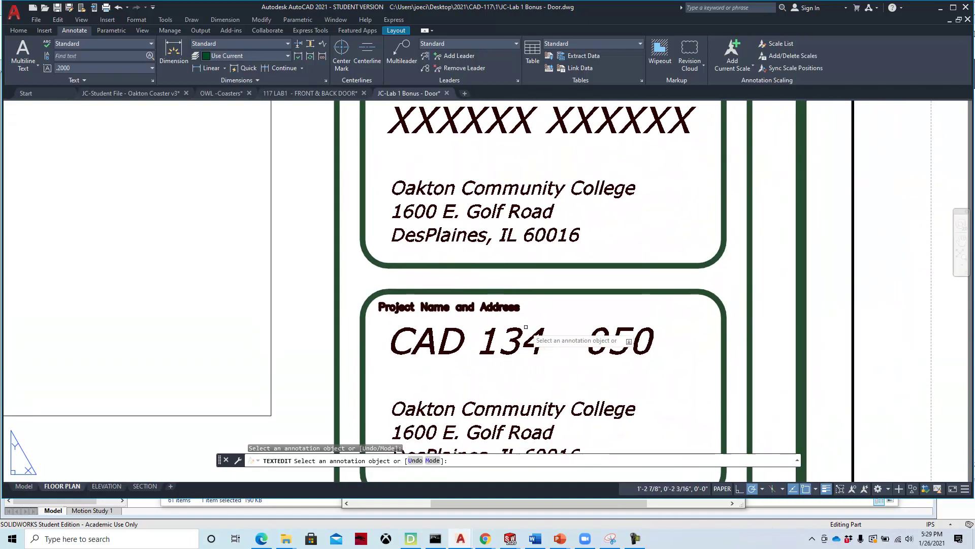
{"action": "left_click", "coordinate": [531, 358]}
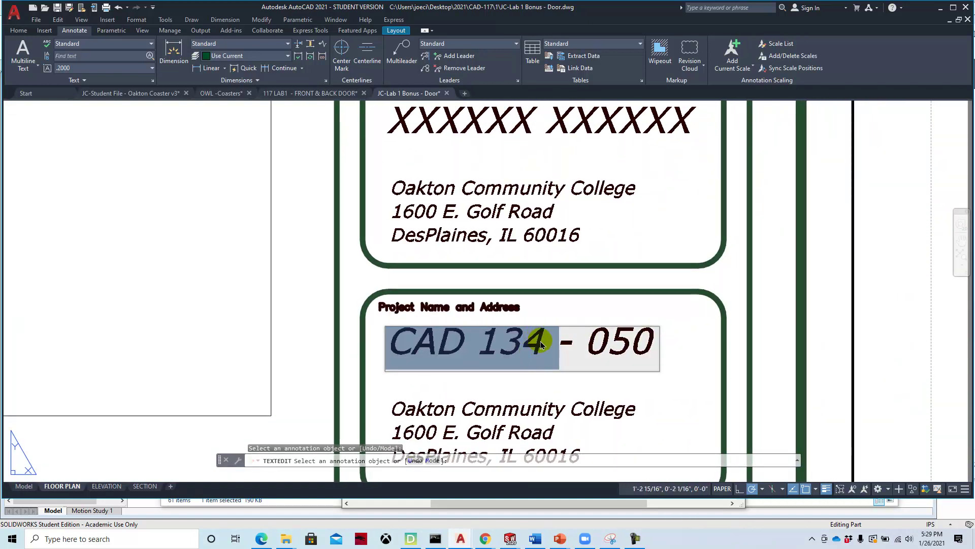
{"action": "left_click", "coordinate": [544, 354]}
{"action": "key", "text": "BackSpace"}
{"action": "key", "text": "BackSpace"}
{"action": "type", "text": "17"}
{"action": "left_click", "coordinate": [517, 114]}
Step: Replace the whole placeholder text under STUDENT'S NAME with "Student Name" and finish the text editing
{"action": "middle_click_drag", "start_coordinate": [508, 142], "coordinate": [474, 337]}
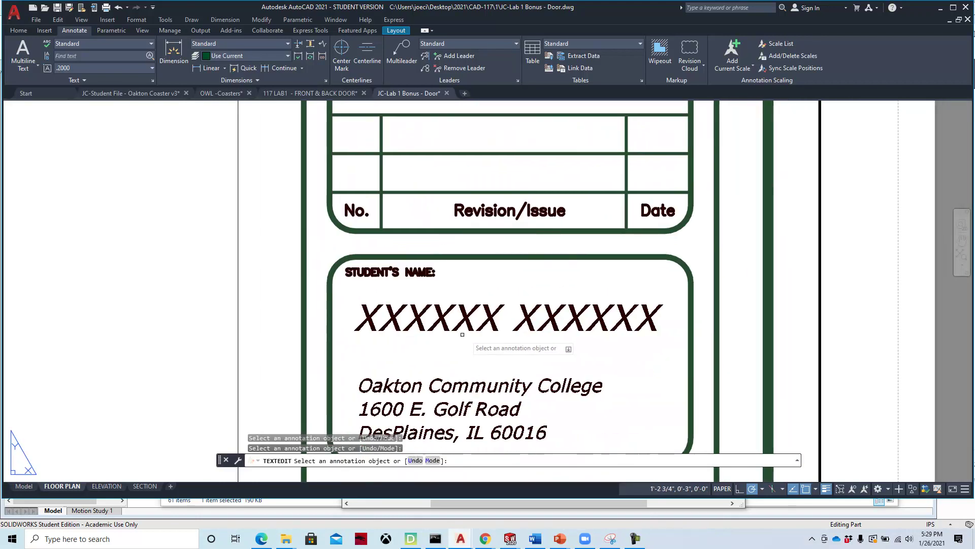
{"action": "left_click", "coordinate": [474, 337]}
{"action": "double_click", "coordinate": [402, 346]}
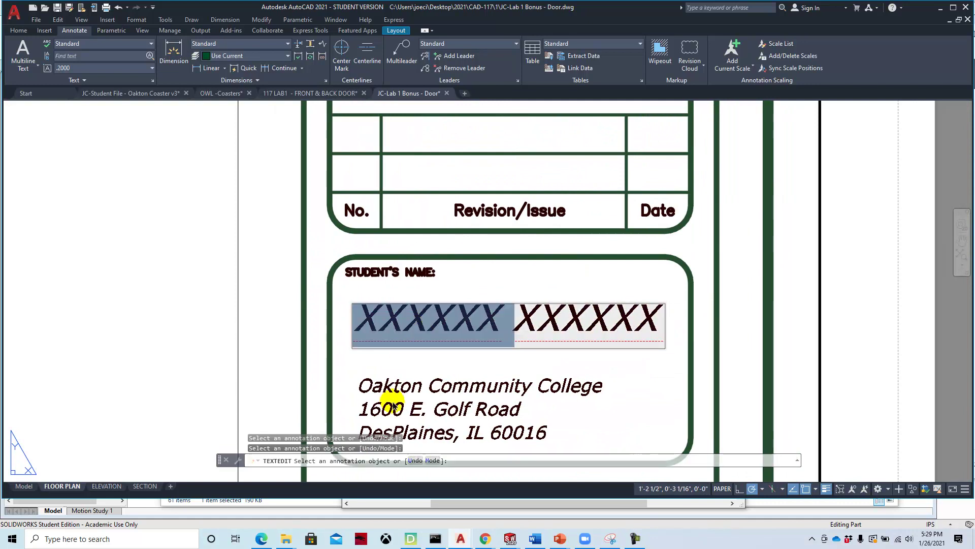
{"action": "type", "text": "Student Name"}
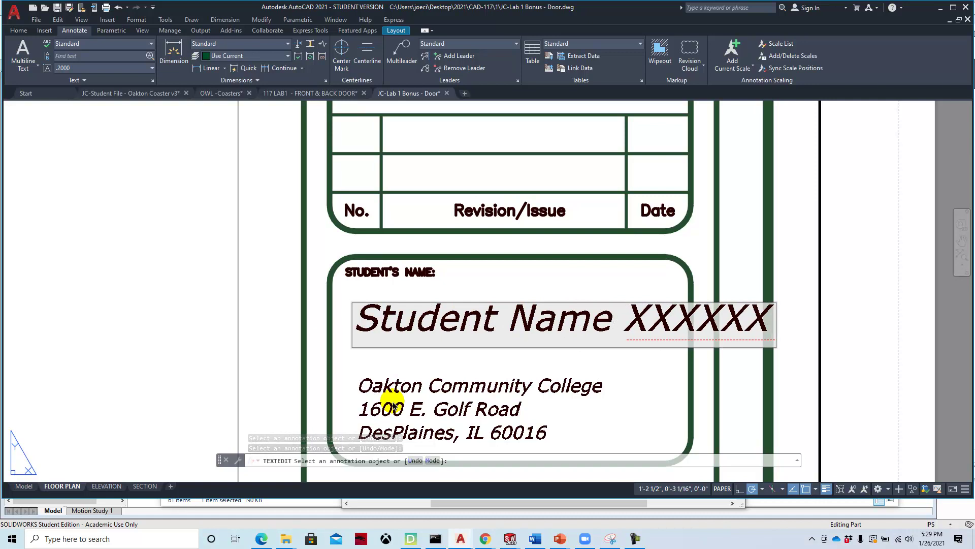
{"action": "key", "text": "Delete"}
{"action": "key", "text": "Delete"}
{"action": "key", "text": "Delete"}
{"action": "key", "text": "Delete"}
{"action": "key", "text": "Delete"}
{"action": "key", "text": "Delete"}
{"action": "key", "text": "Delete"}
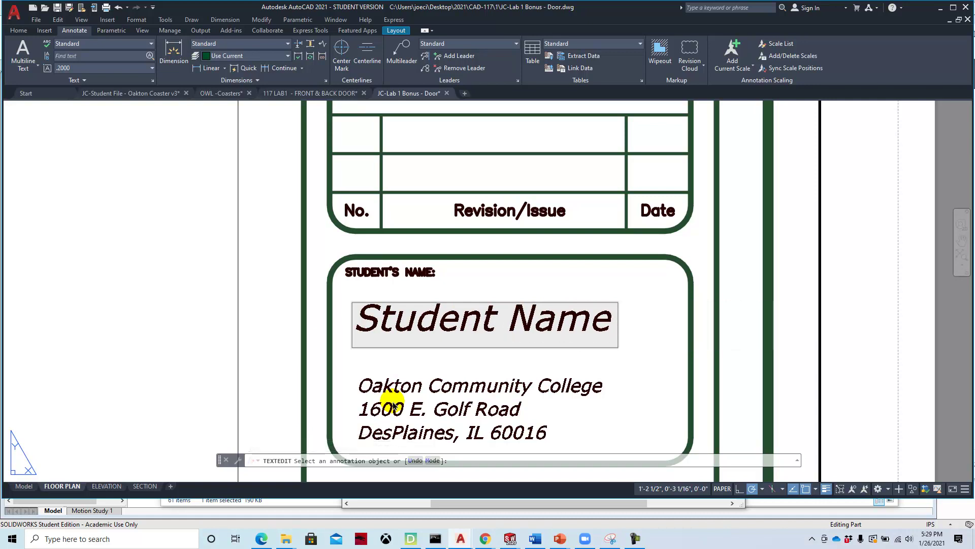
{"action": "left_click", "coordinate": [277, 279]}
{"action": "scroll", "coordinate": [269, 282], "scroll_direction": "down", "scroll_amount": 6}
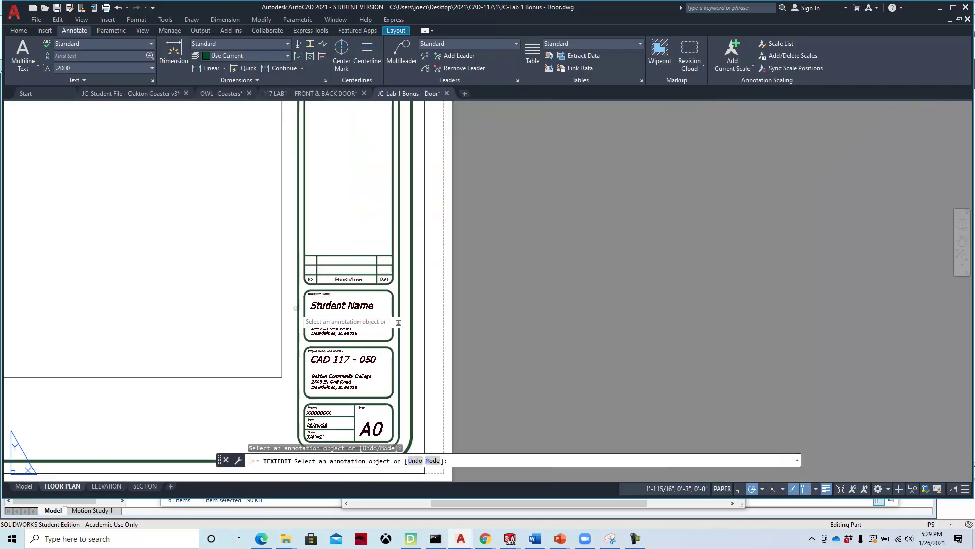
{"action": "middle_click_drag", "start_coordinate": [264, 285], "coordinate": [479, 316]}
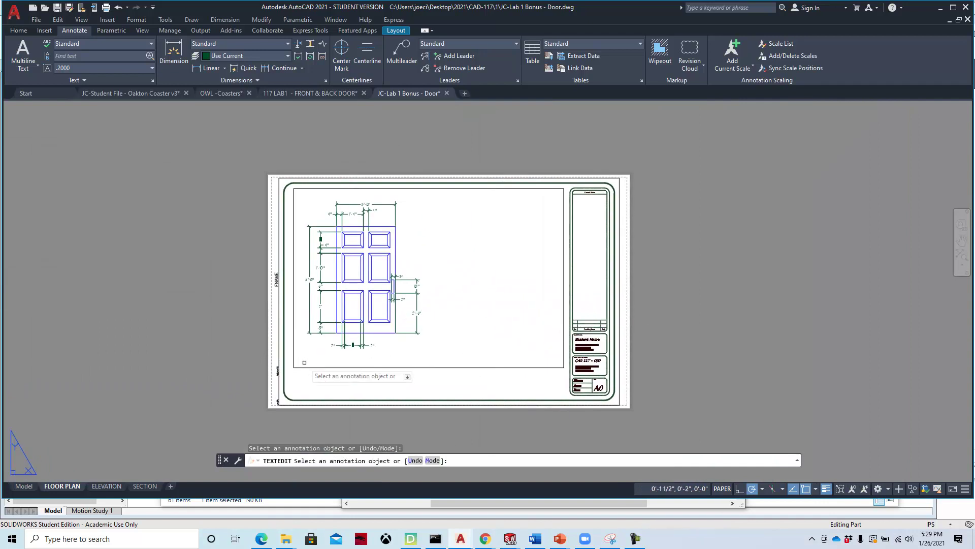
{"action": "key", "text": "Escape"}
{"action": "scroll", "coordinate": [327, 381], "scroll_direction": "up", "scroll_amount": 5}
{"action": "scroll", "coordinate": [331, 361], "scroll_direction": "up", "scroll_amount": 4}
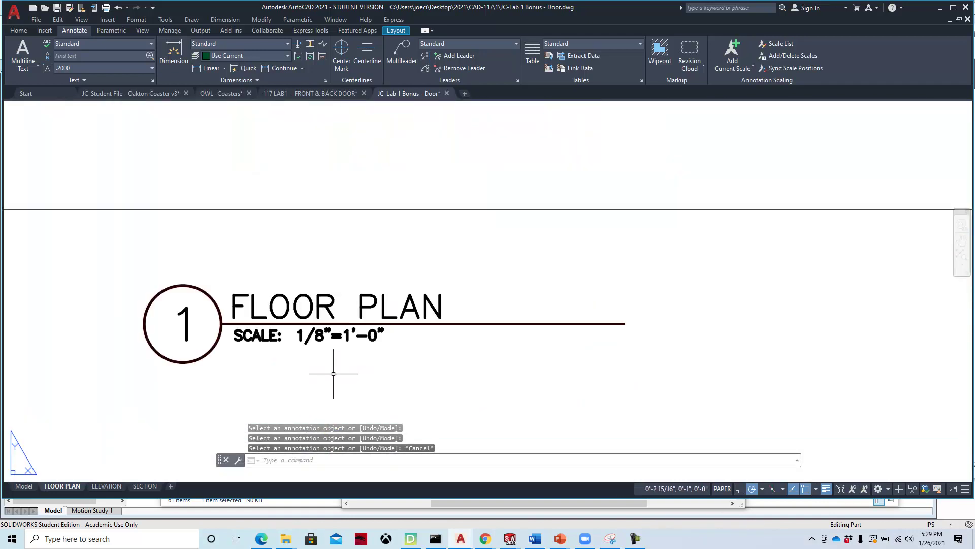
{"action": "left_click", "coordinate": [345, 335]}
{"action": "left_click", "coordinate": [278, 362]}
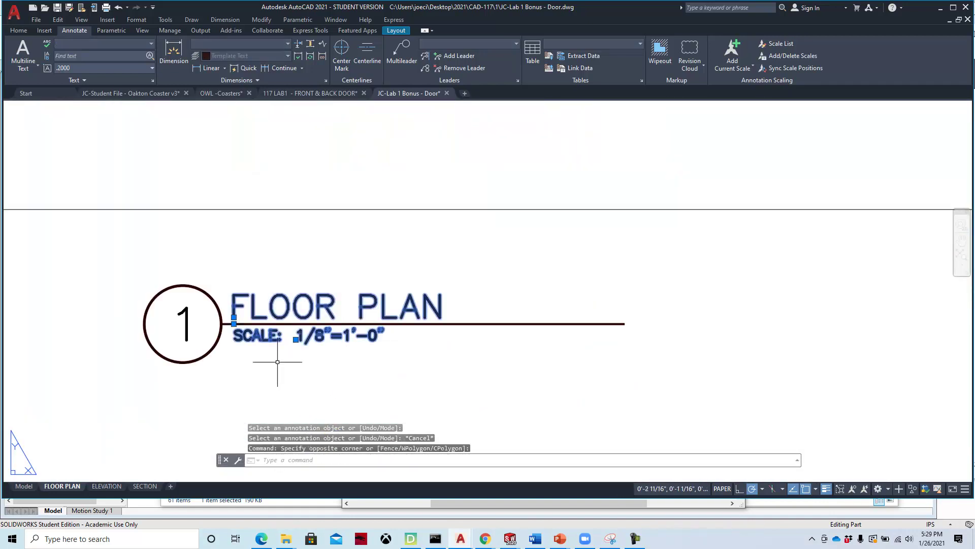
{"action": "left_click", "coordinate": [319, 335]}
{"action": "key", "text": "Escape"}
{"action": "key", "text": "Escape"}
{"action": "key", "text": "Escape"}
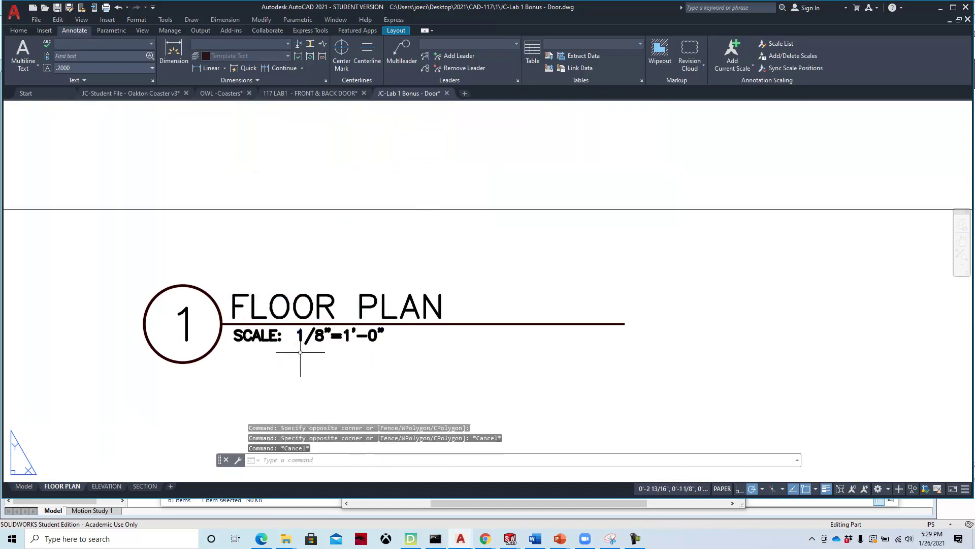
Step: Set the detail scale attribute of the FLOOR PLAN title below the viewport to 3/4"=1'-0"
{"action": "double_click", "coordinate": [305, 336]}
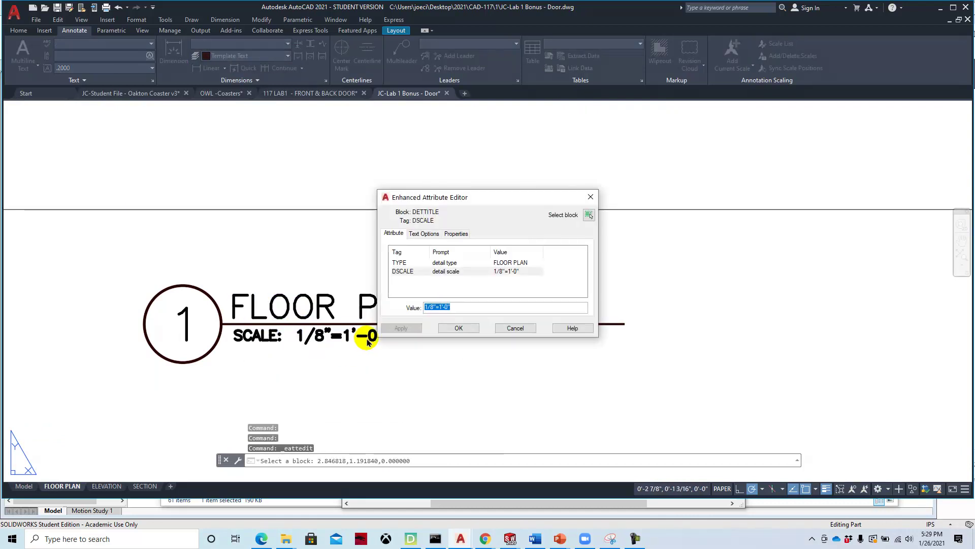
{"action": "left_click", "coordinate": [433, 308]}
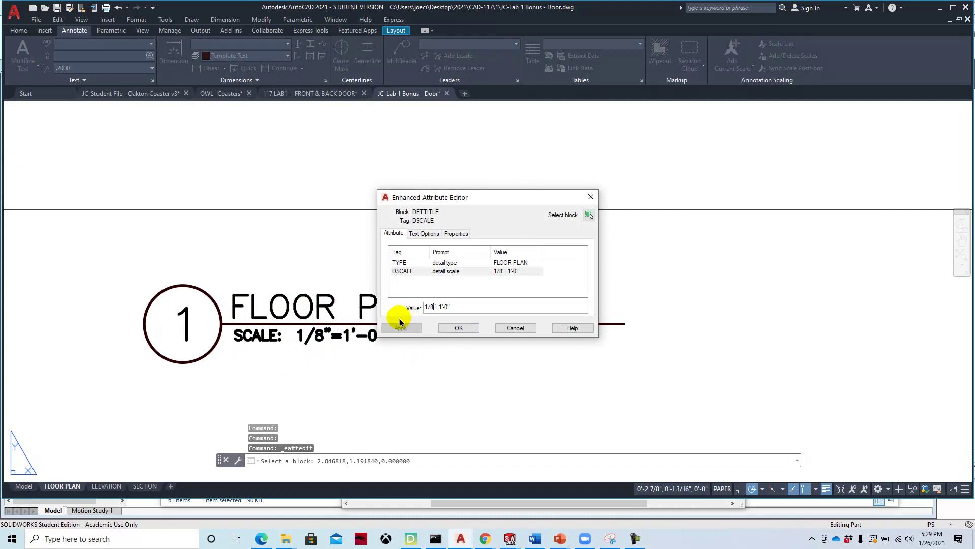
{"action": "key", "text": "BackSpace"}
{"action": "key", "text": "BackSpace"}
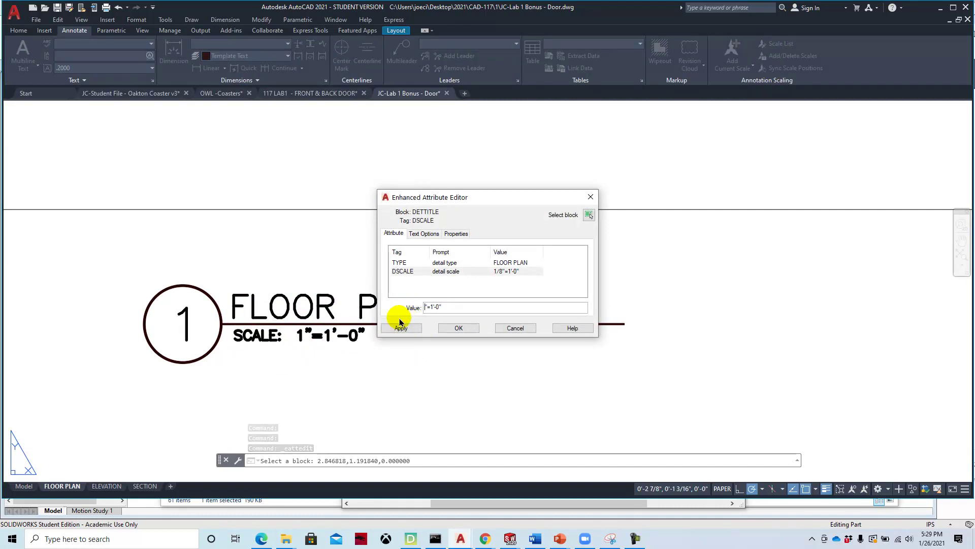
{"action": "type", "text": "3/4"}
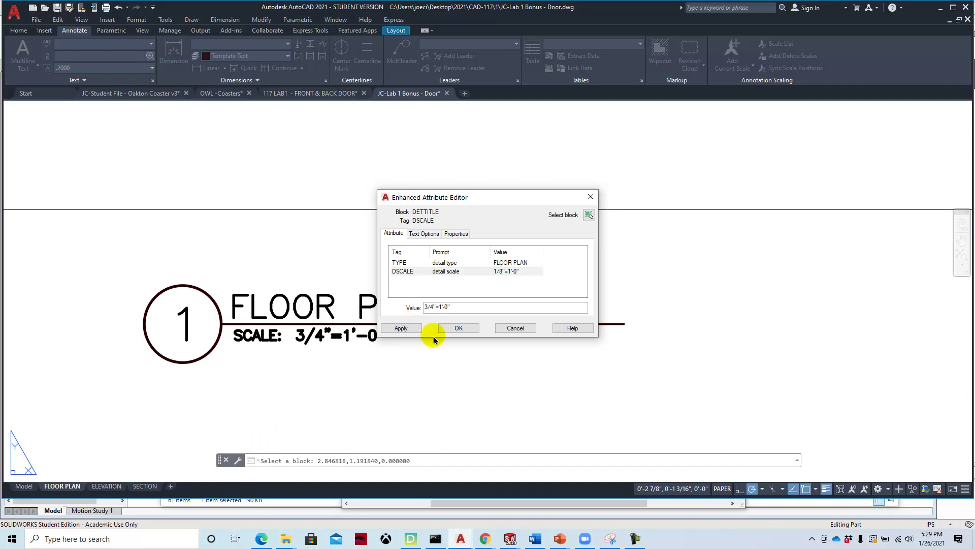
{"action": "left_click", "coordinate": [458, 328]}
Step: Bring the whole FLOOR PLAN sheet into view and save the drawing
{"action": "scroll", "coordinate": [503, 407], "scroll_direction": "down", "scroll_amount": 5}
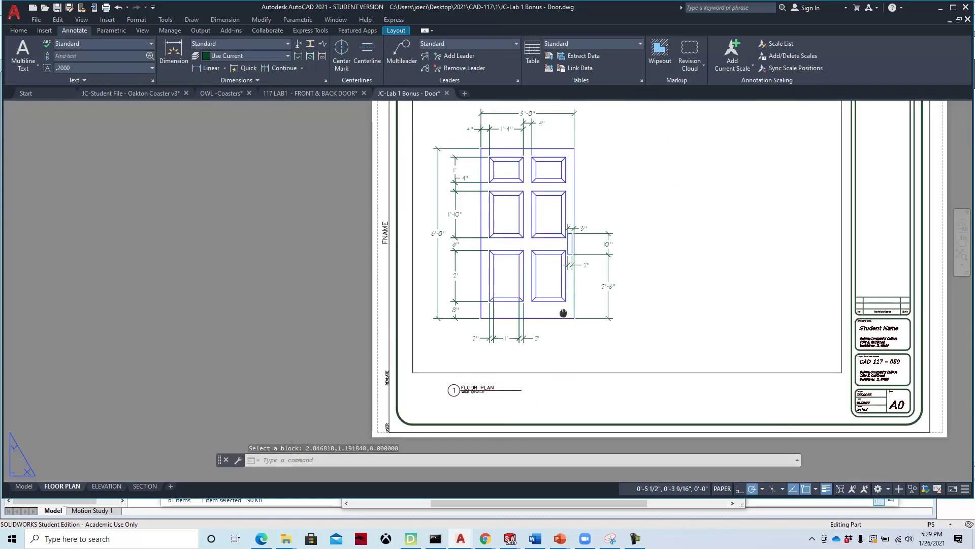
{"action": "middle_click_drag", "start_coordinate": [565, 310], "coordinate": [439, 343]}
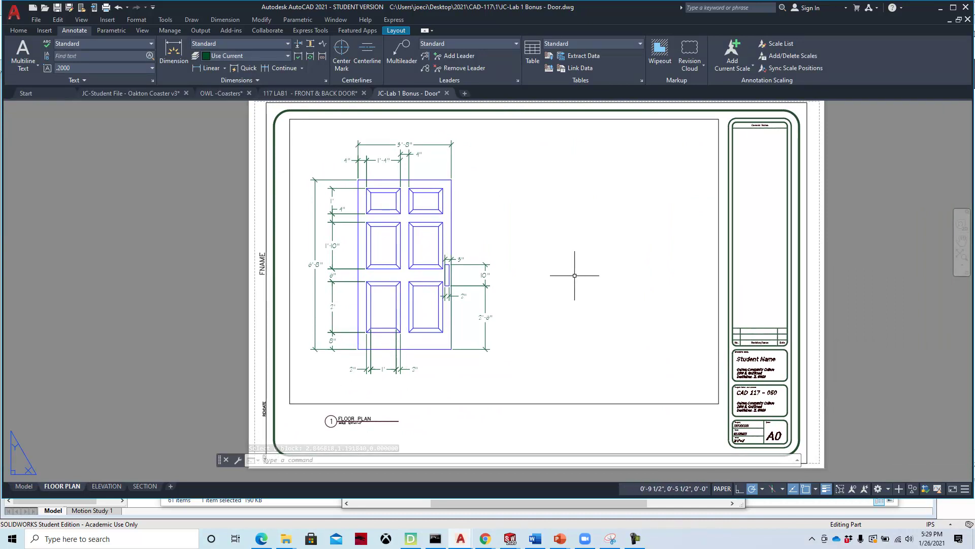
{"action": "middle_click_drag", "start_coordinate": [593, 297], "coordinate": [485, 289]}
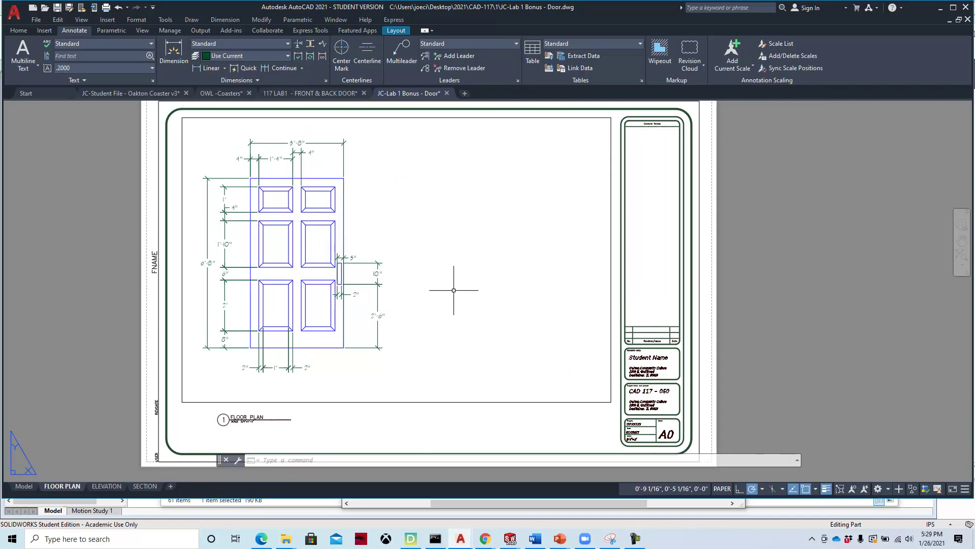
{"action": "left_click", "coordinate": [58, 8]}
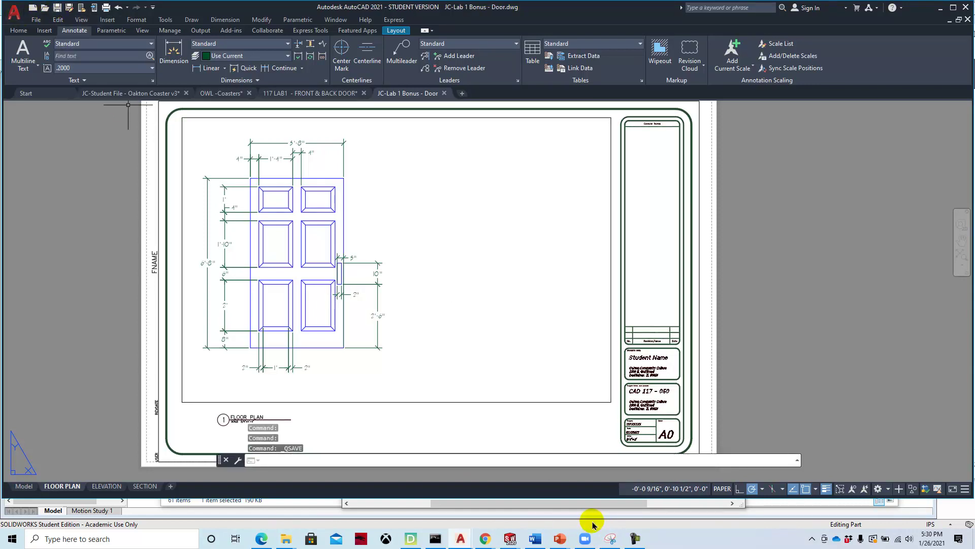